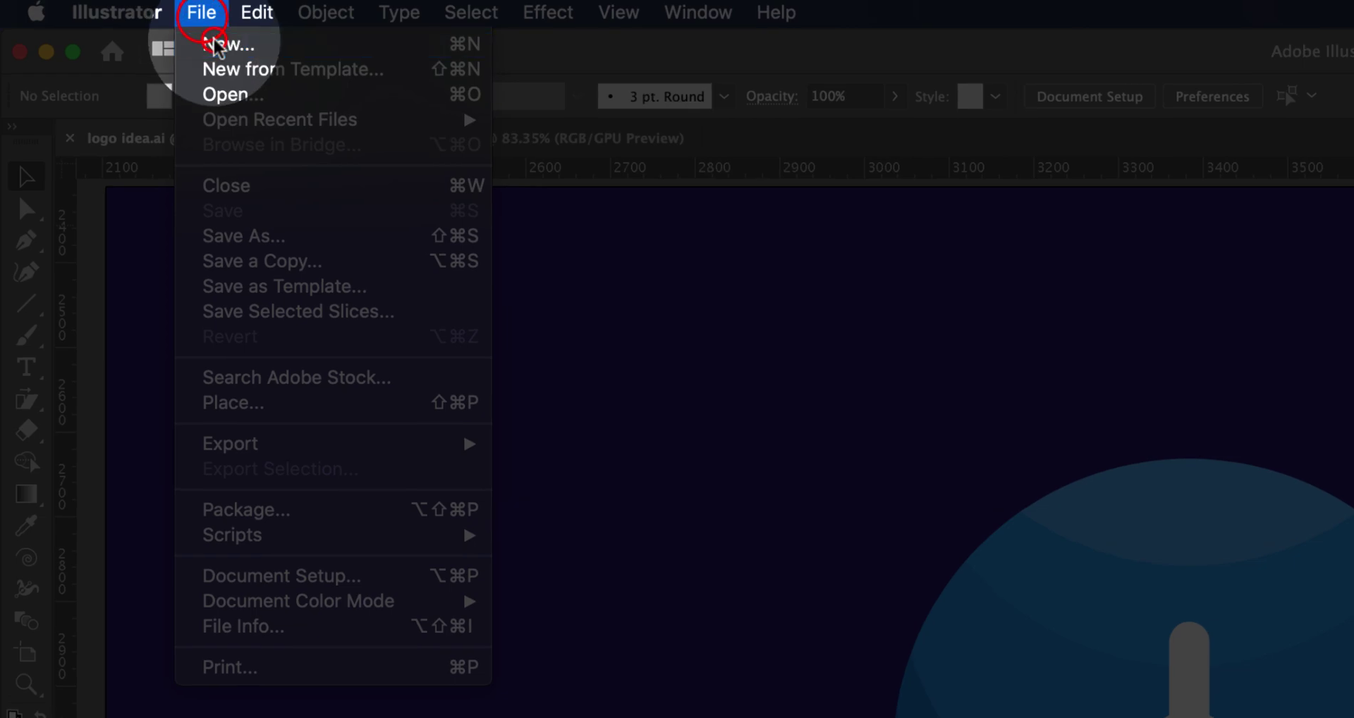
- Create a new document named "logo air" sized 1920 x 1920 px
left_click(131, 24)
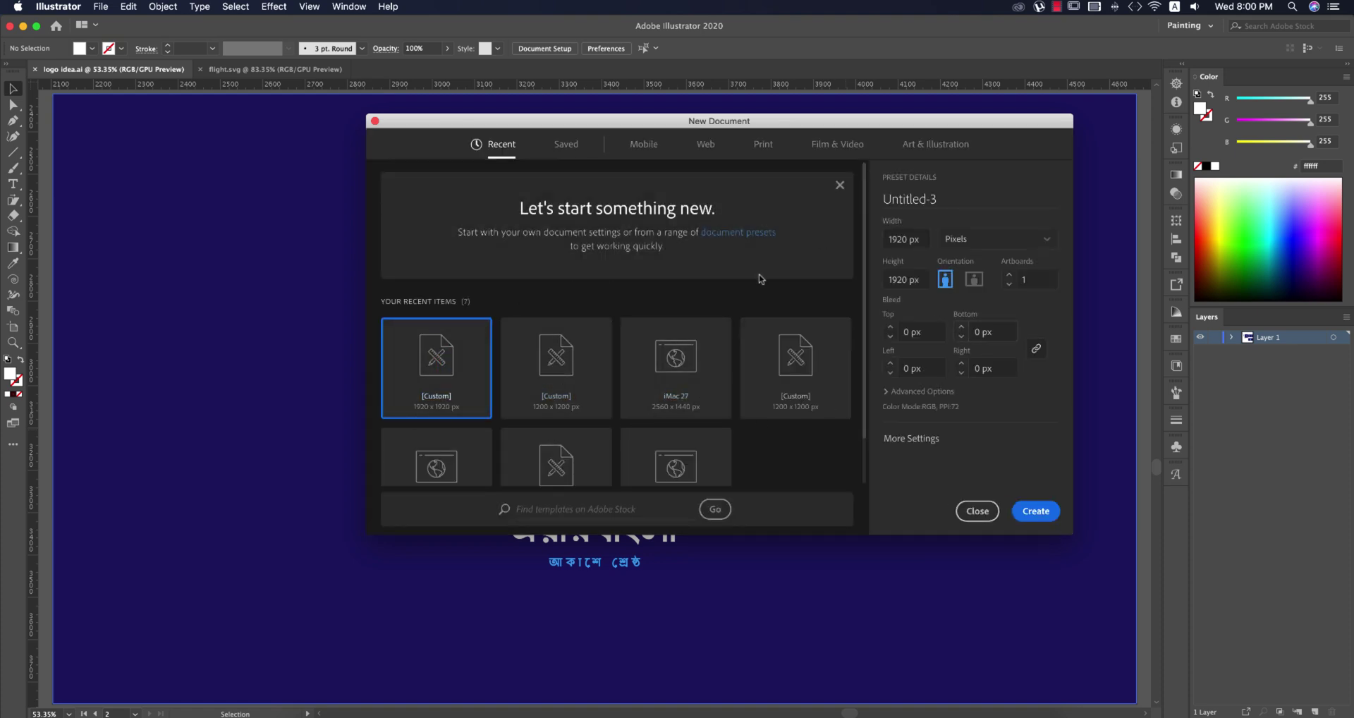
left_click(926, 241)
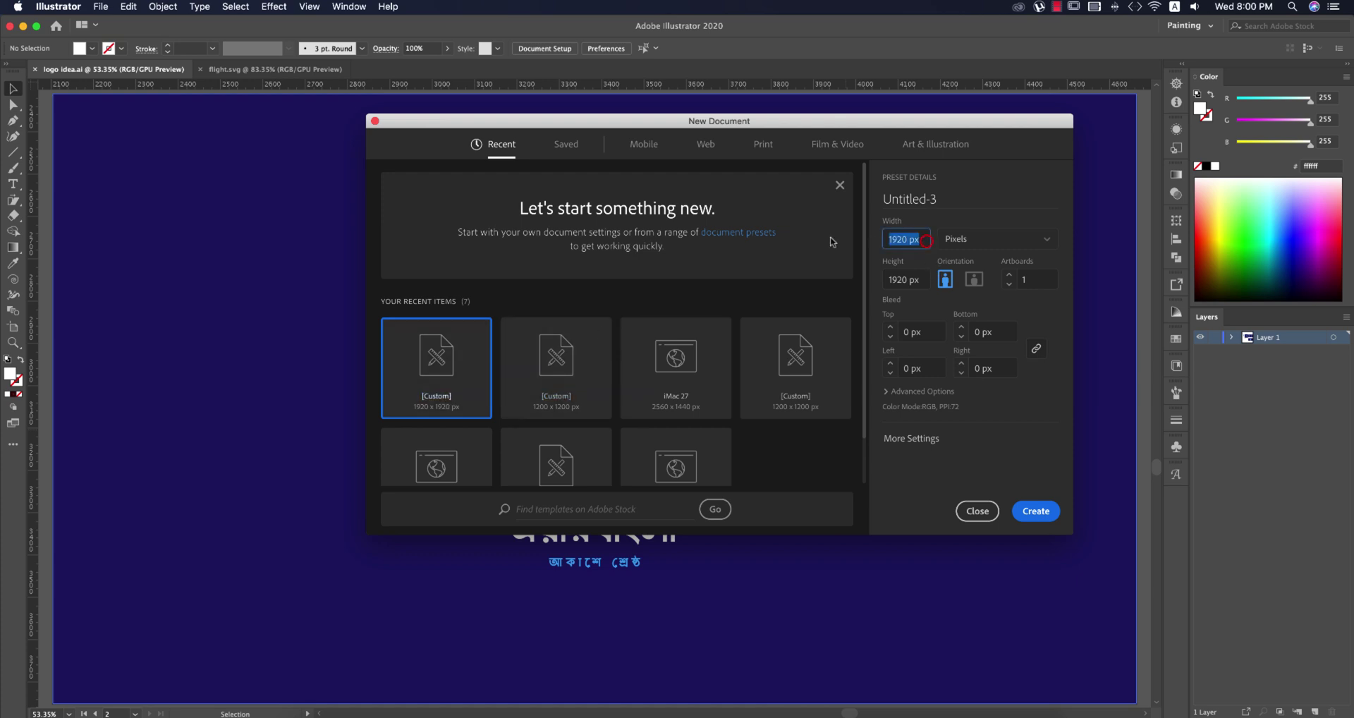
left_click(947, 198)
type("logo air")
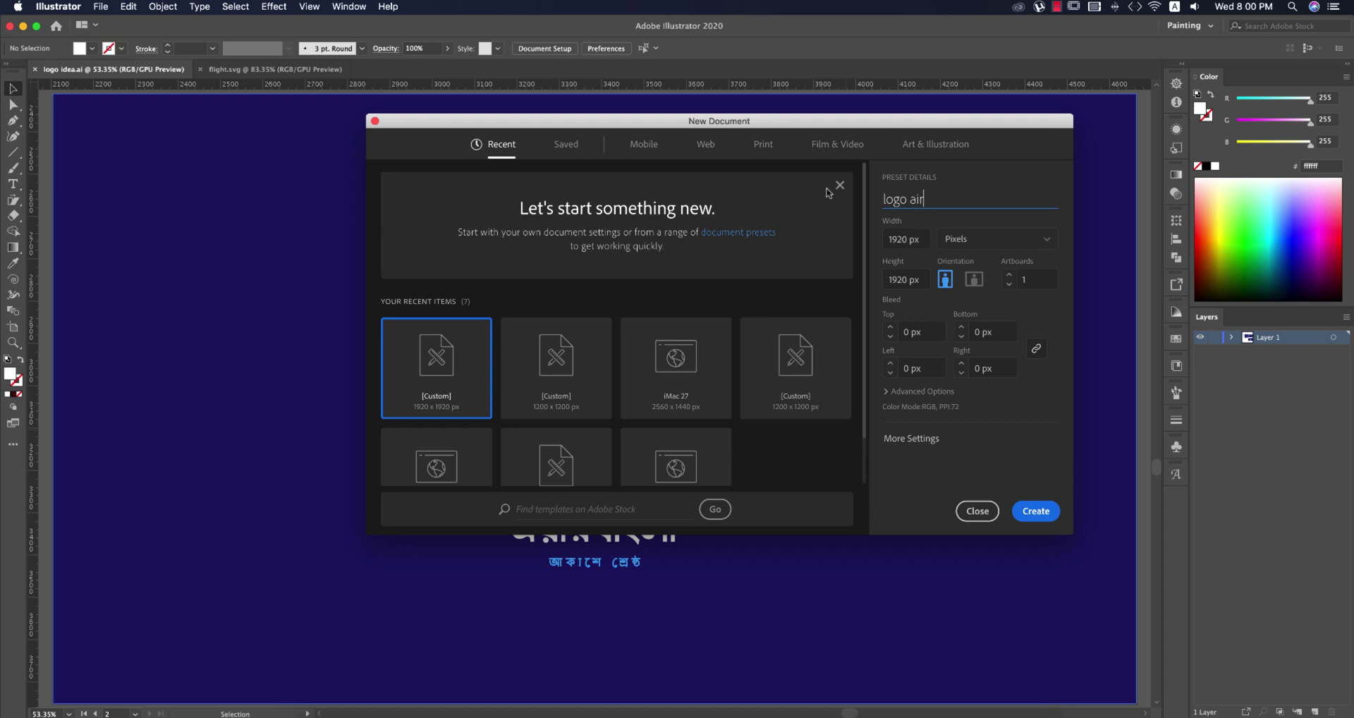
left_click(1034, 509)
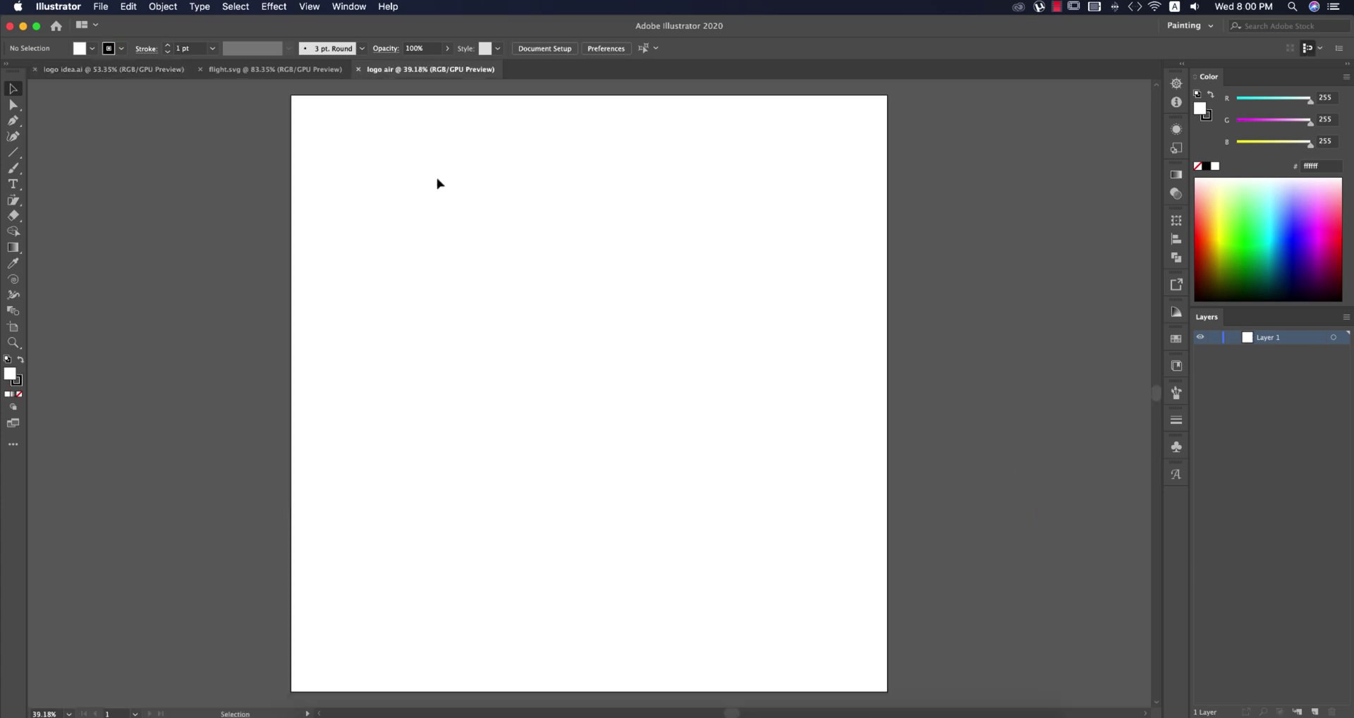
- Review the artboards in logo idea.ai and select the column of blue colour squares beside them
left_click(149, 69)
scroll(653, 336, "down", 5)
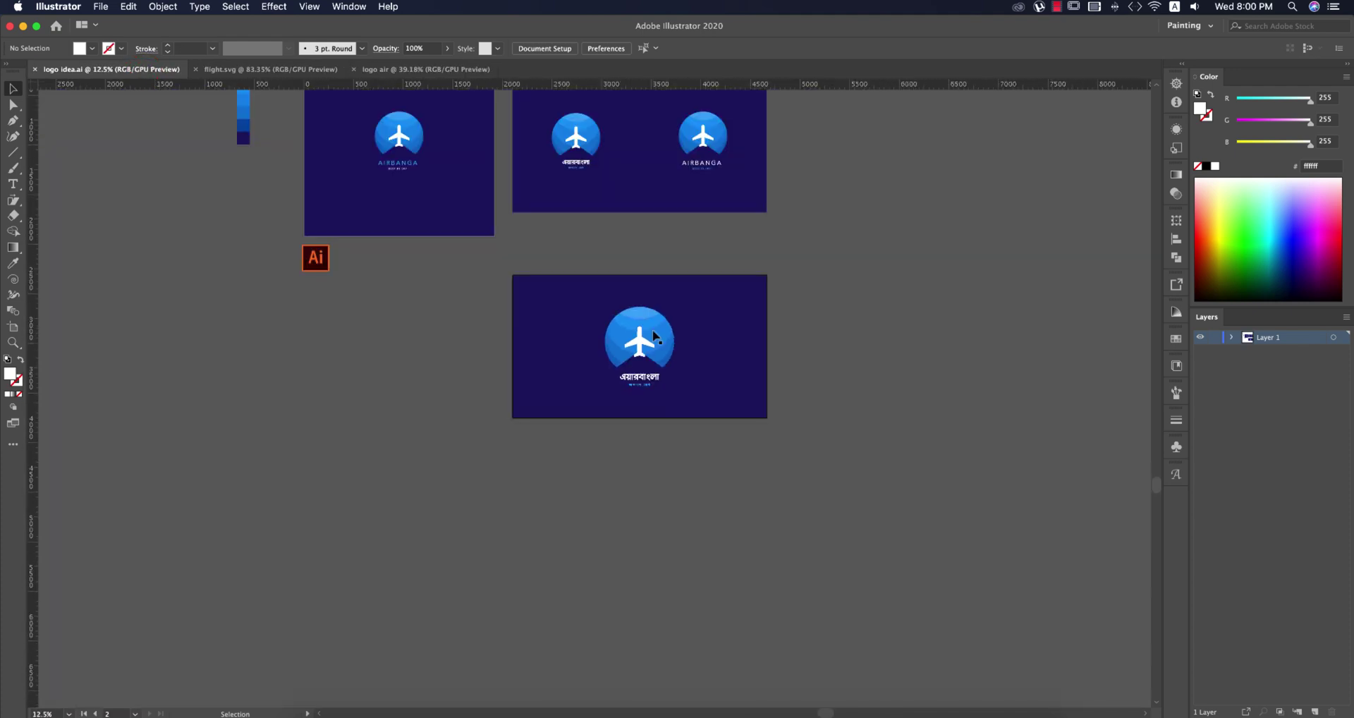
left_click_drag(459, 266, 723, 452)
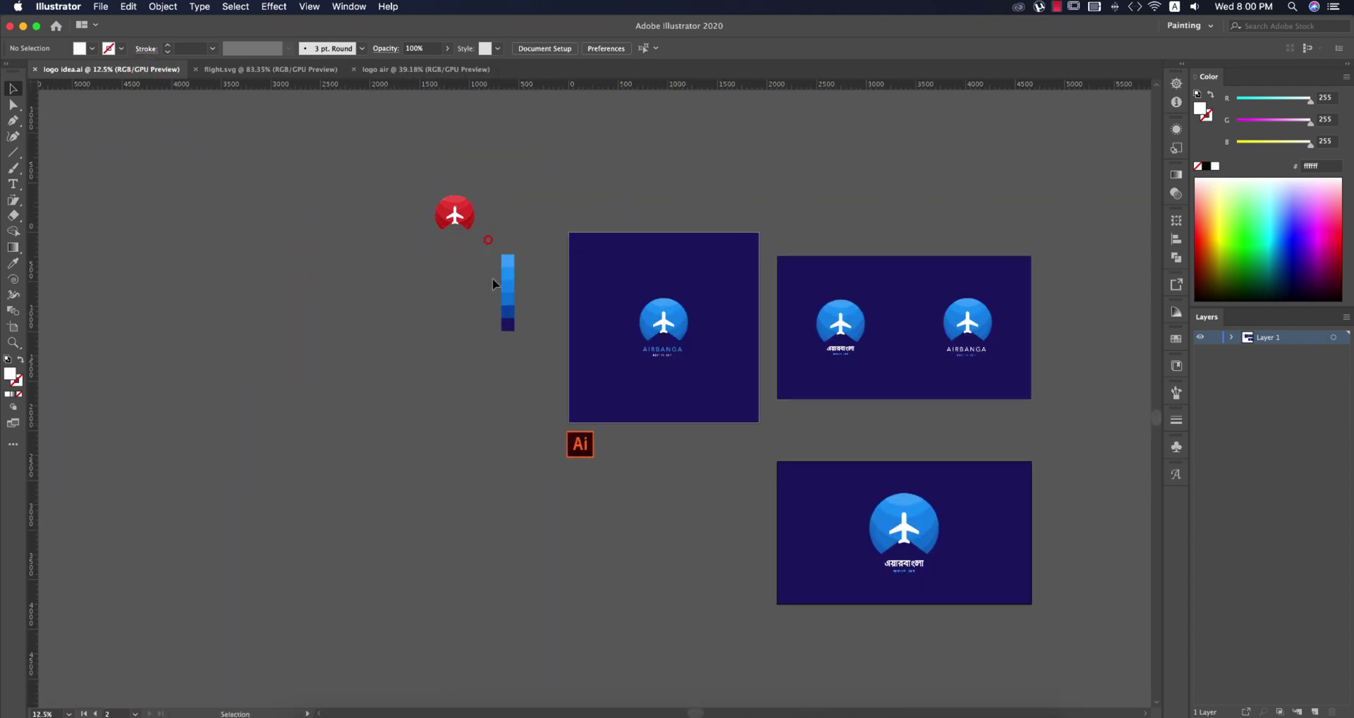
left_click_drag(492, 279, 538, 383)
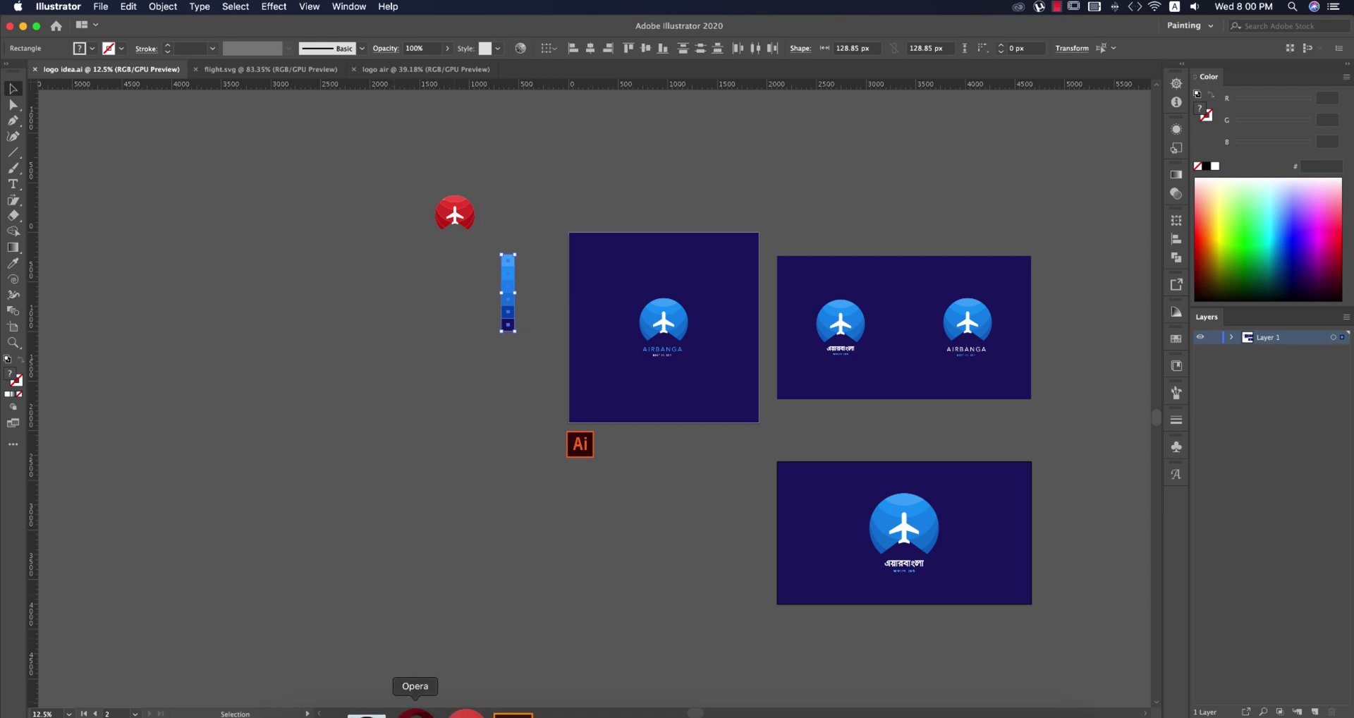
- Switch to Opera and search Google Images for "color swatch"
left_click(416, 711)
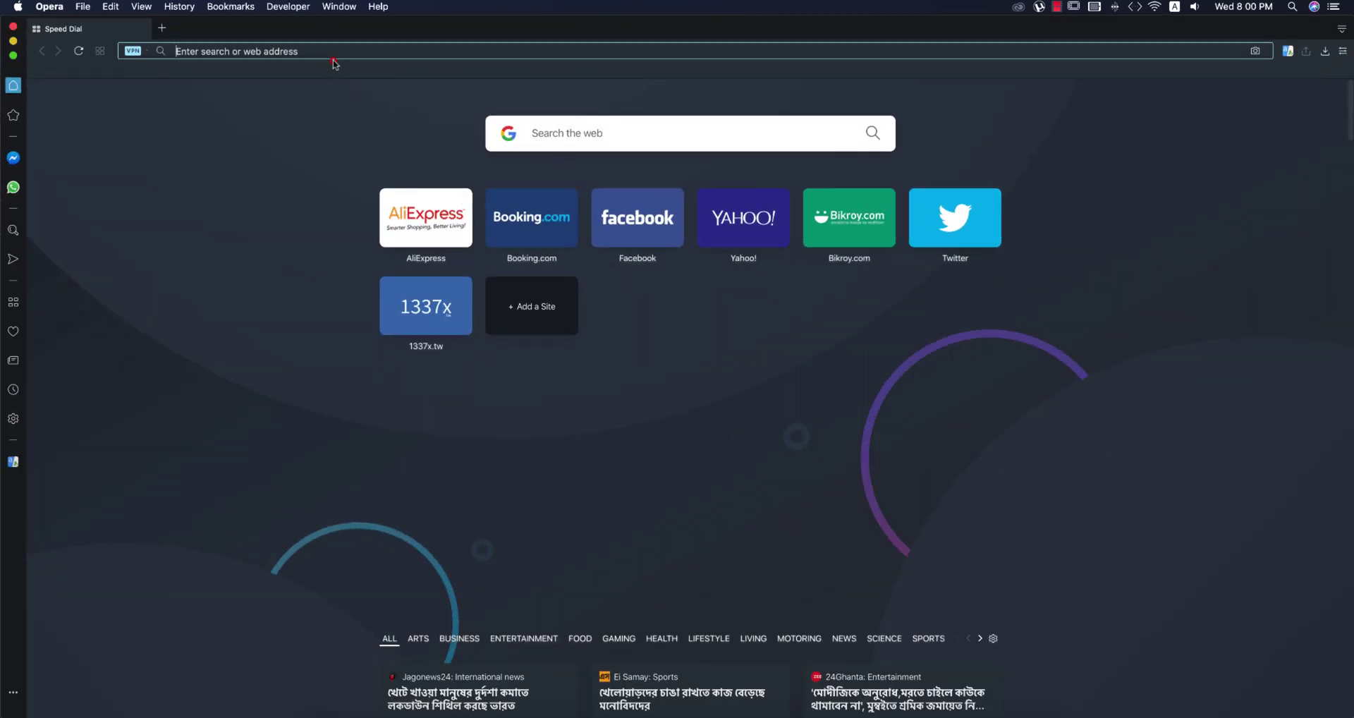
left_click(333, 49)
type("color")
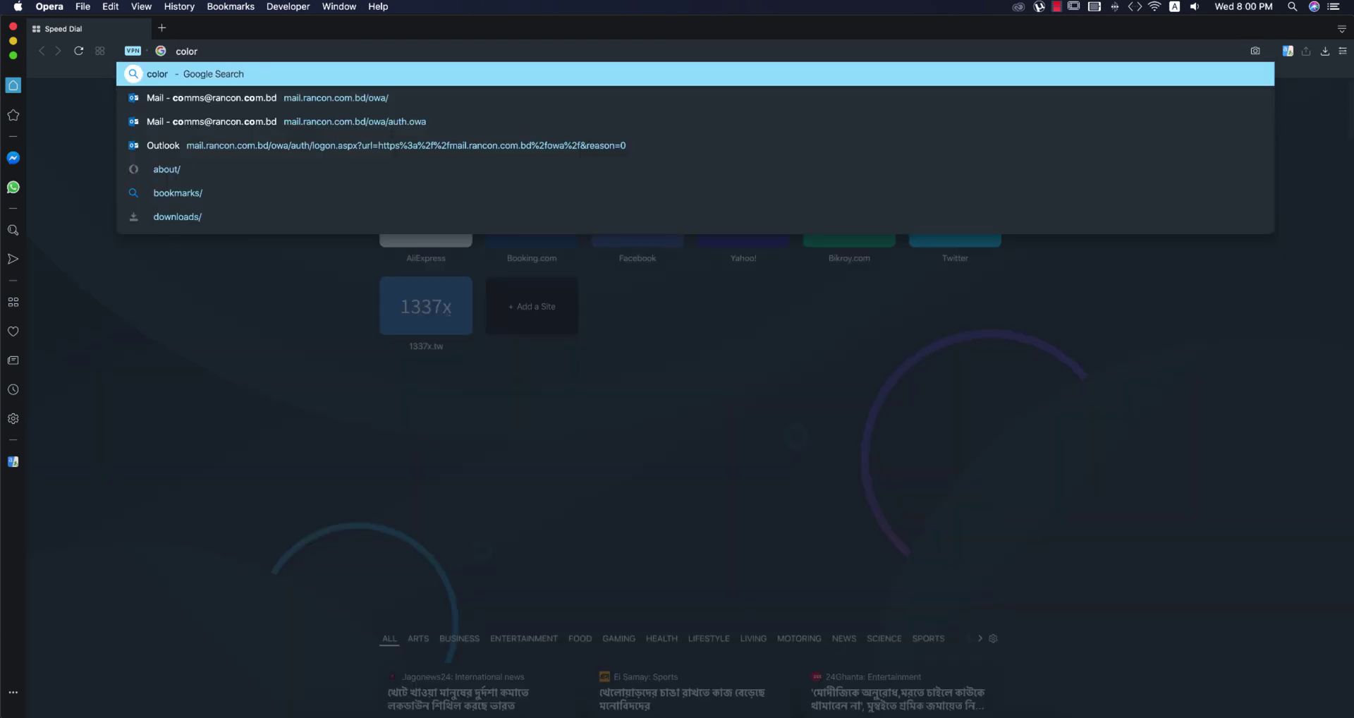
type(" swatch")
key("Return")
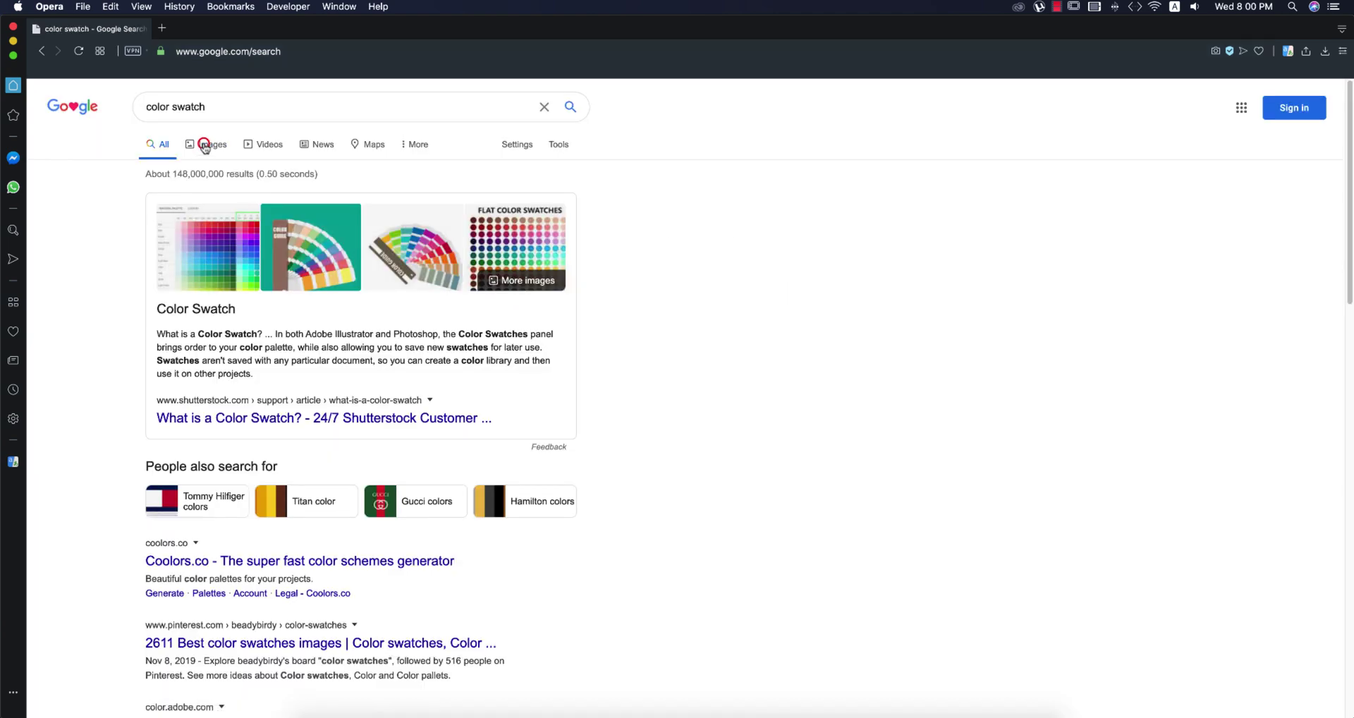
left_click(204, 143)
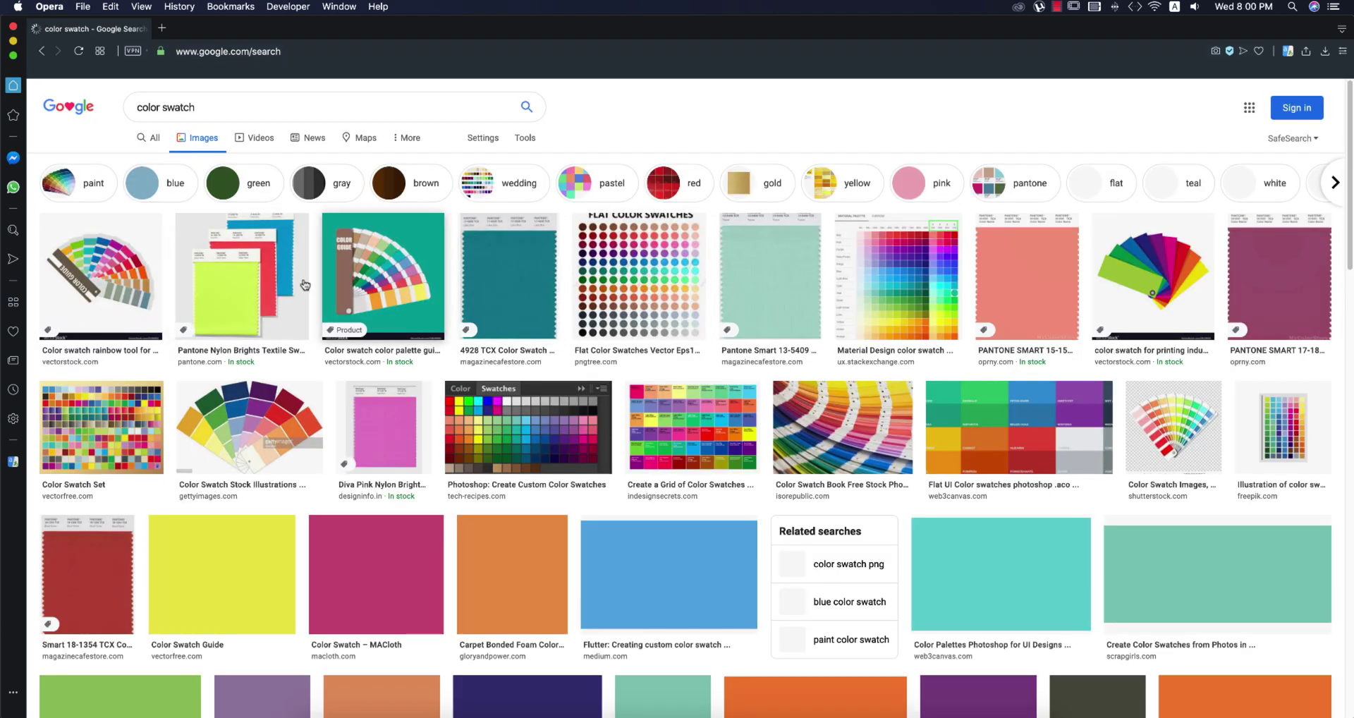
- Save the Material Design colour palette image to Downloads as a PNG named wpGmQ
left_click(909, 259)
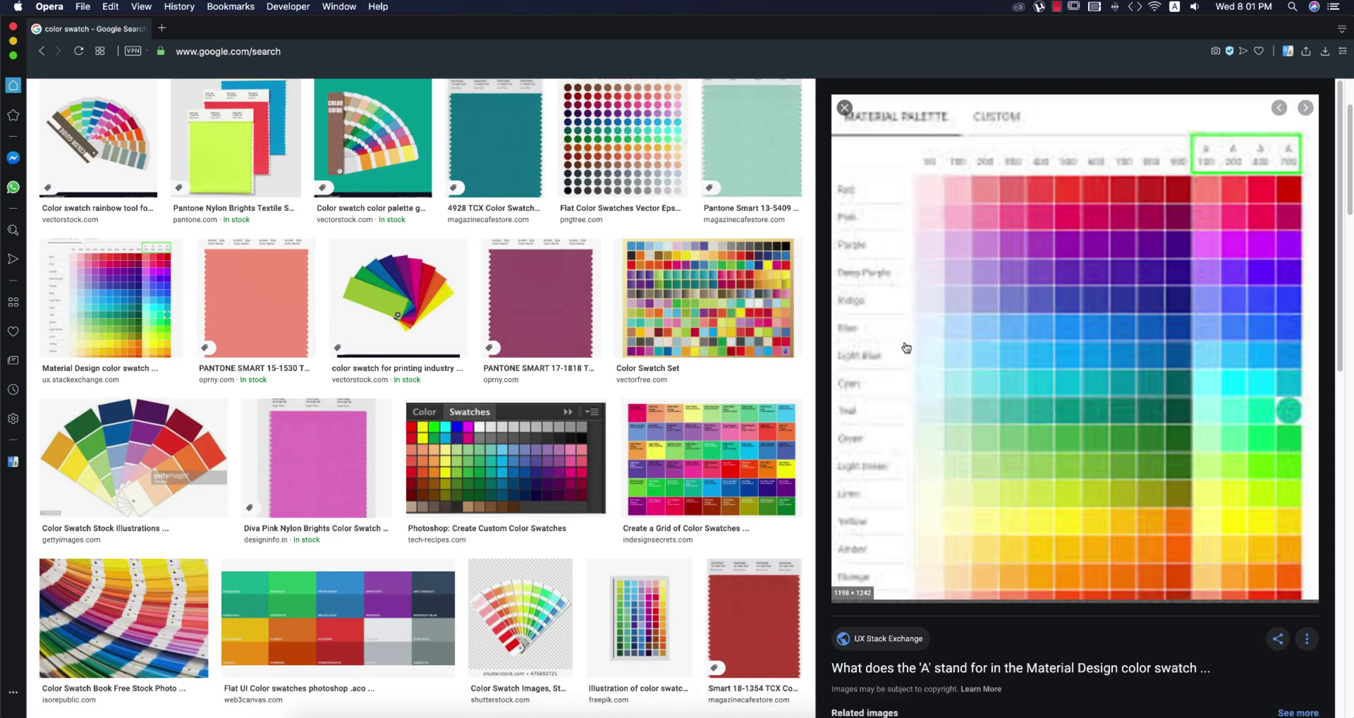
right_click(1016, 330)
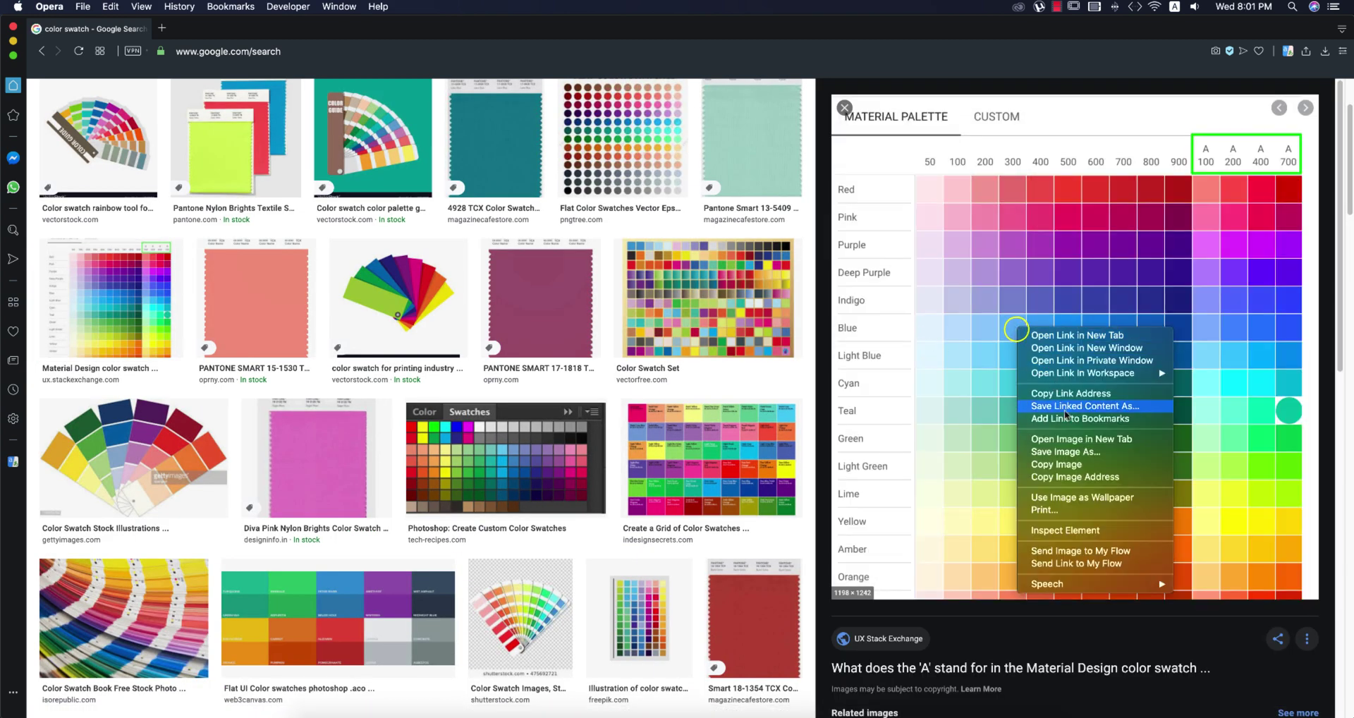
left_click(1077, 455)
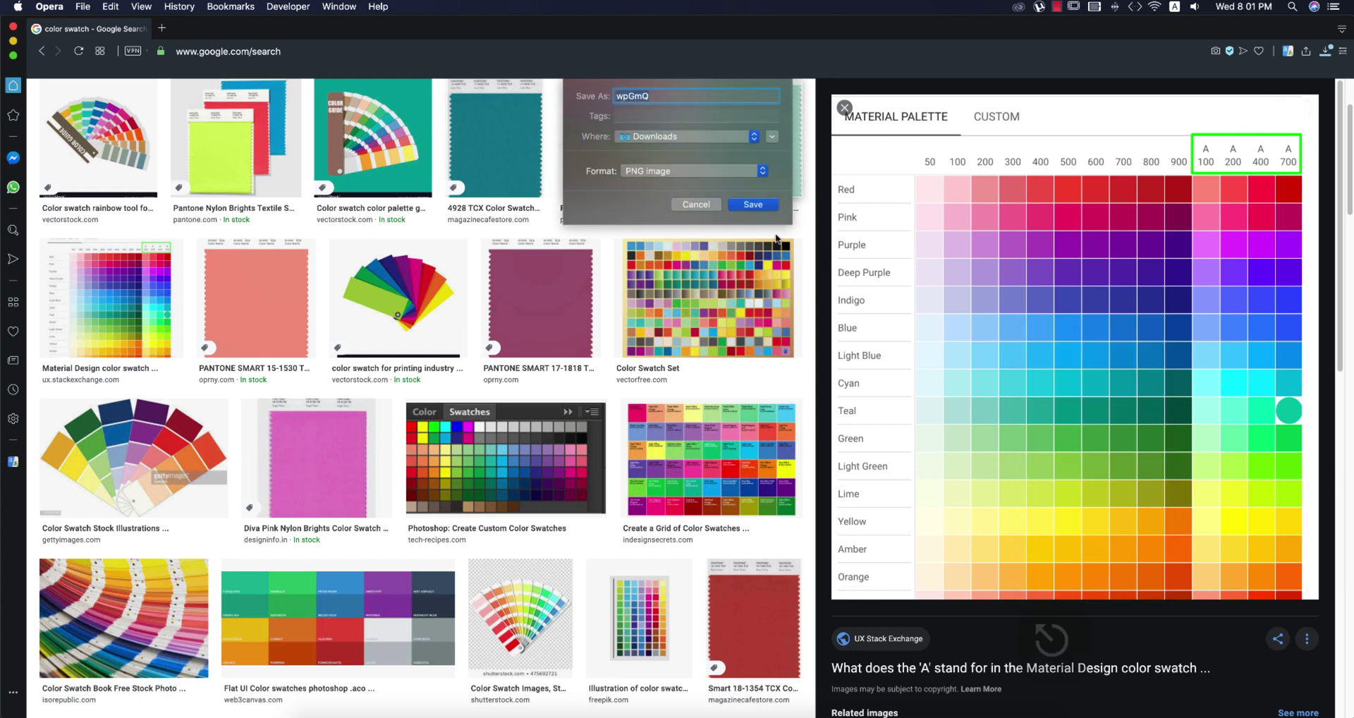
key("Return")
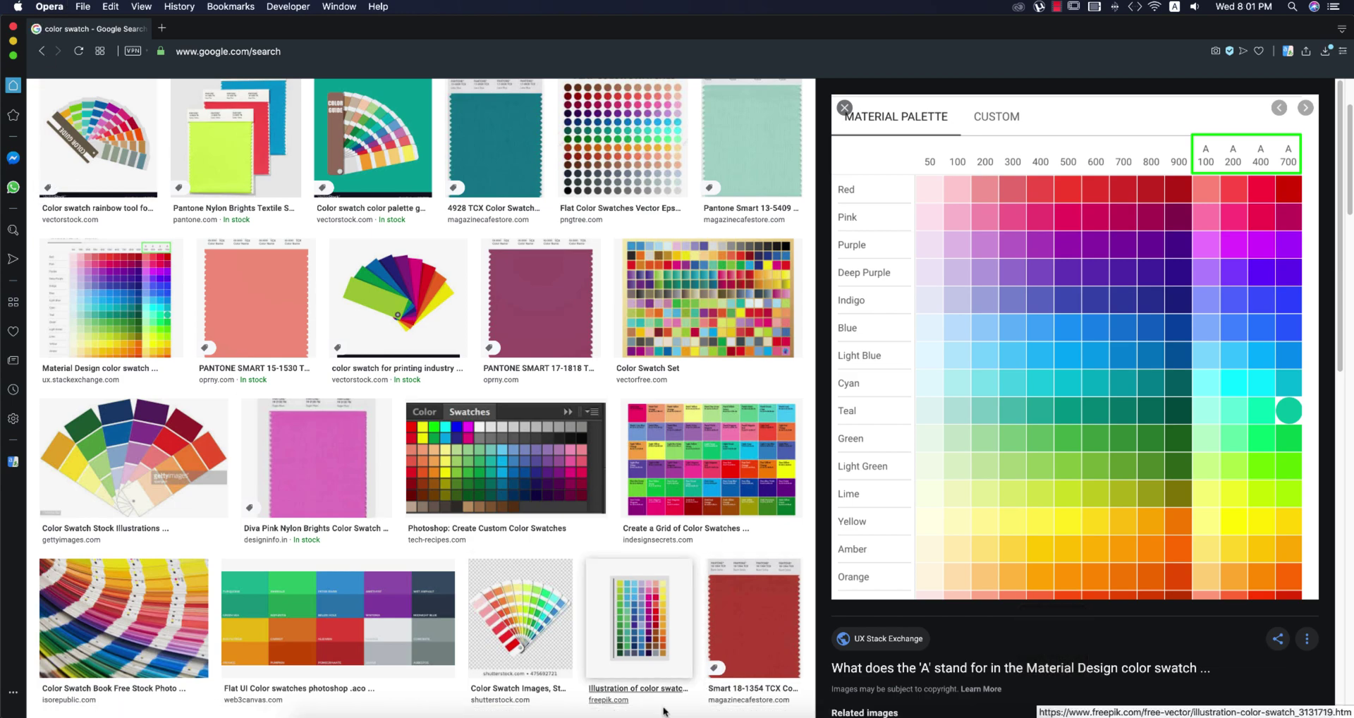
- Switch to Illustrator and copy the black airplane from flight.svg into the logo air document, beside the artboard's left edge
left_click(487, 705)
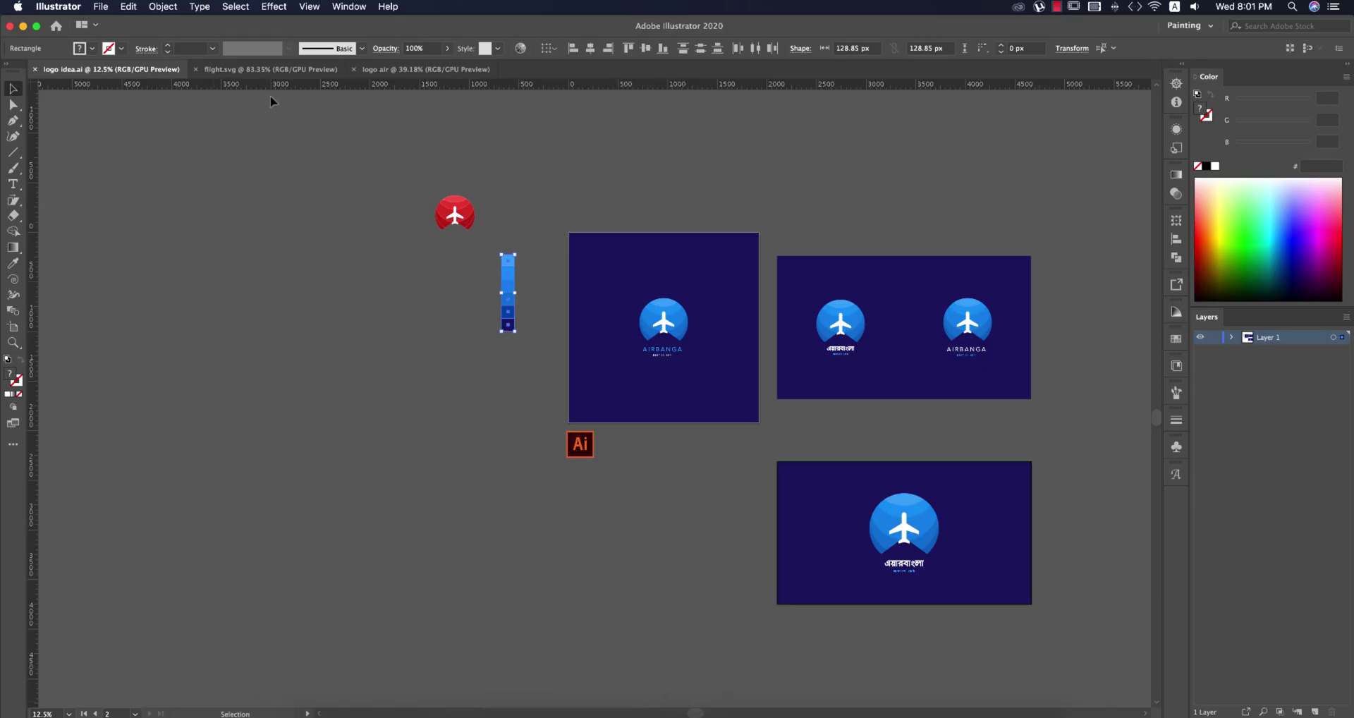
left_click(392, 69)
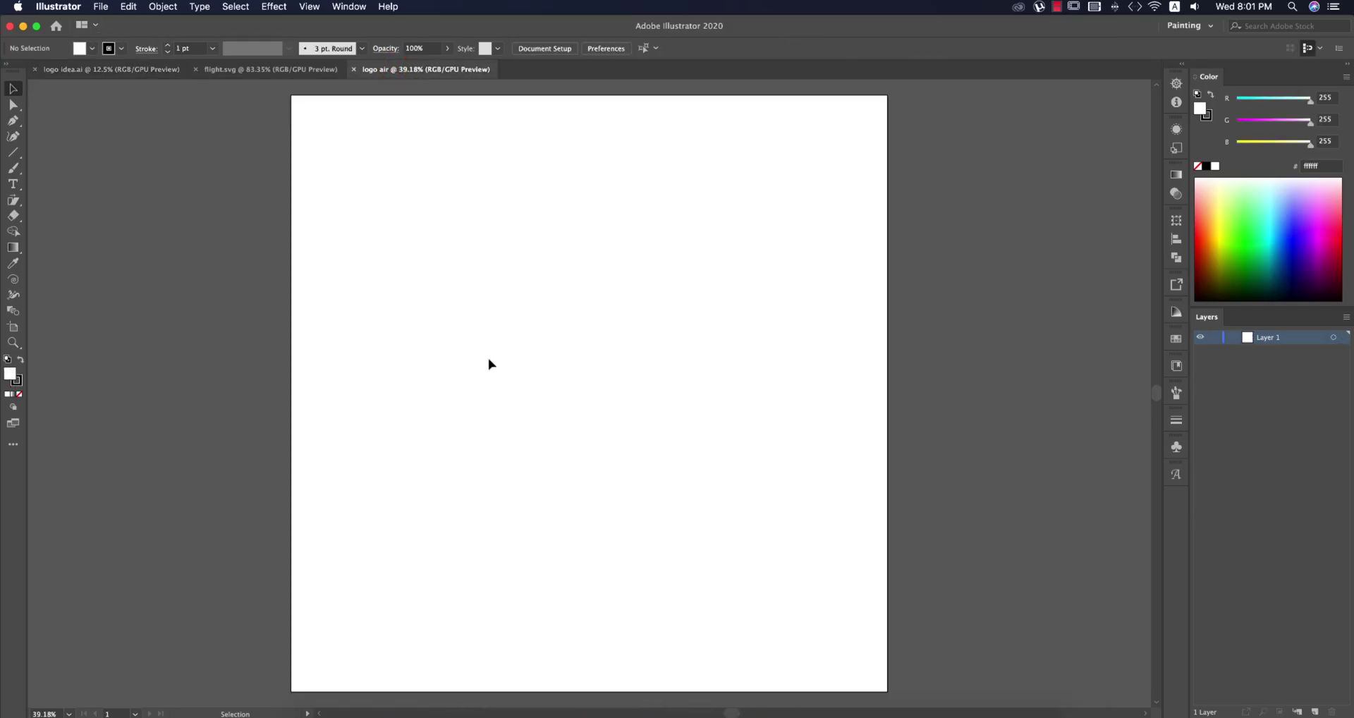
left_click_drag(544, 349, 712, 365)
left_click(280, 69)
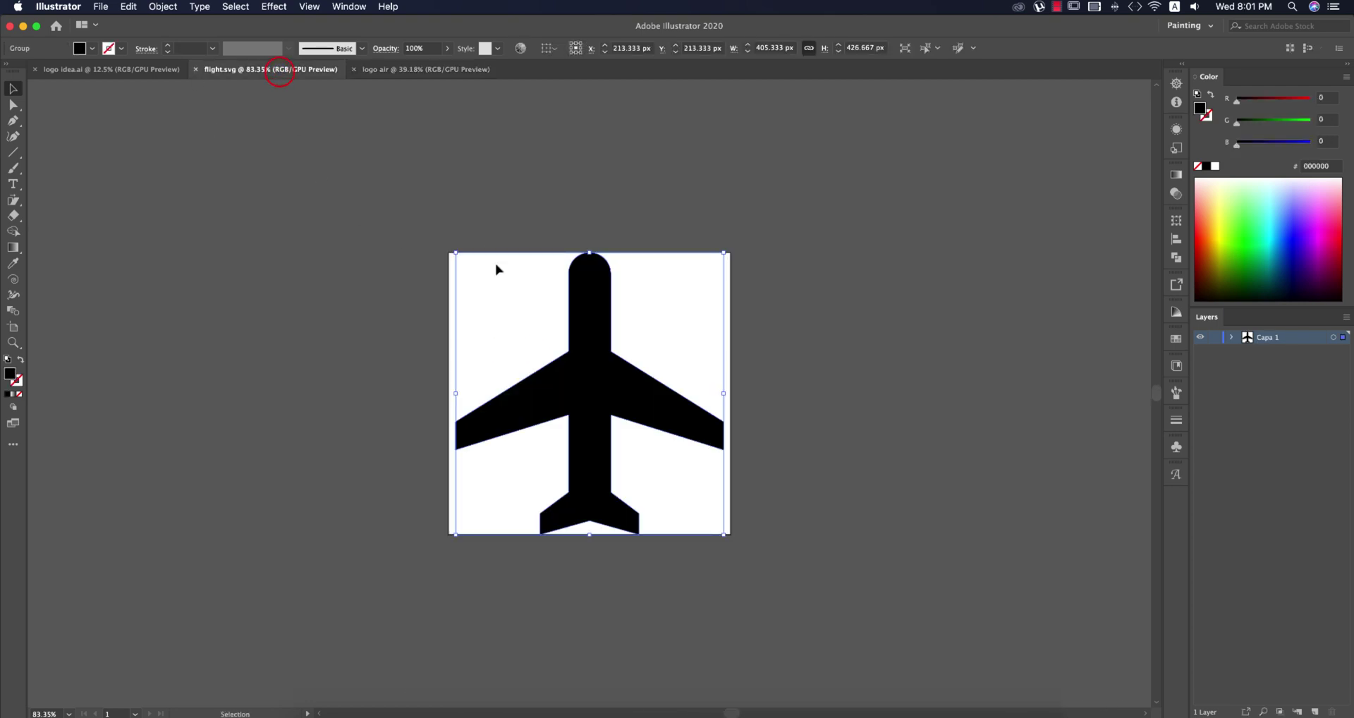
left_click_drag(588, 337, 421, 345)
left_click(561, 462)
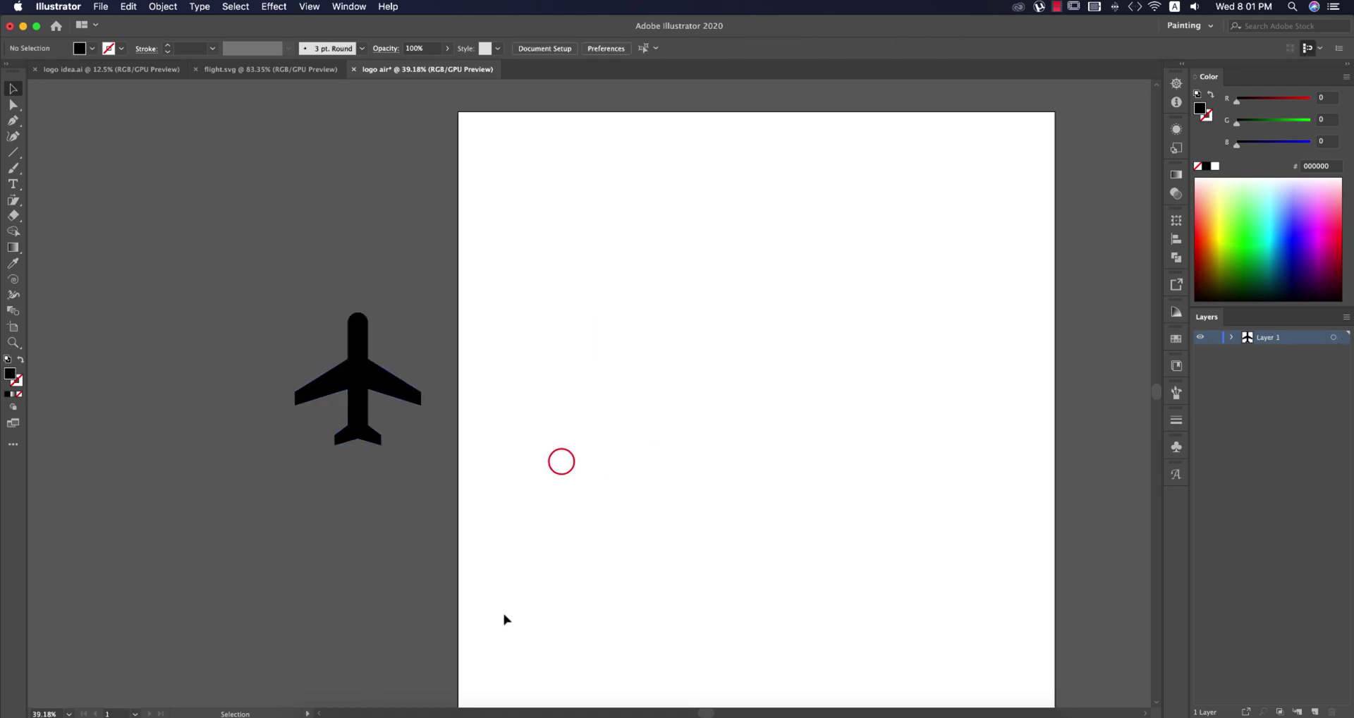
- Switch to Opera, open the Flaticon website in a new tab, and search its icons for "plane"
left_click(422, 711)
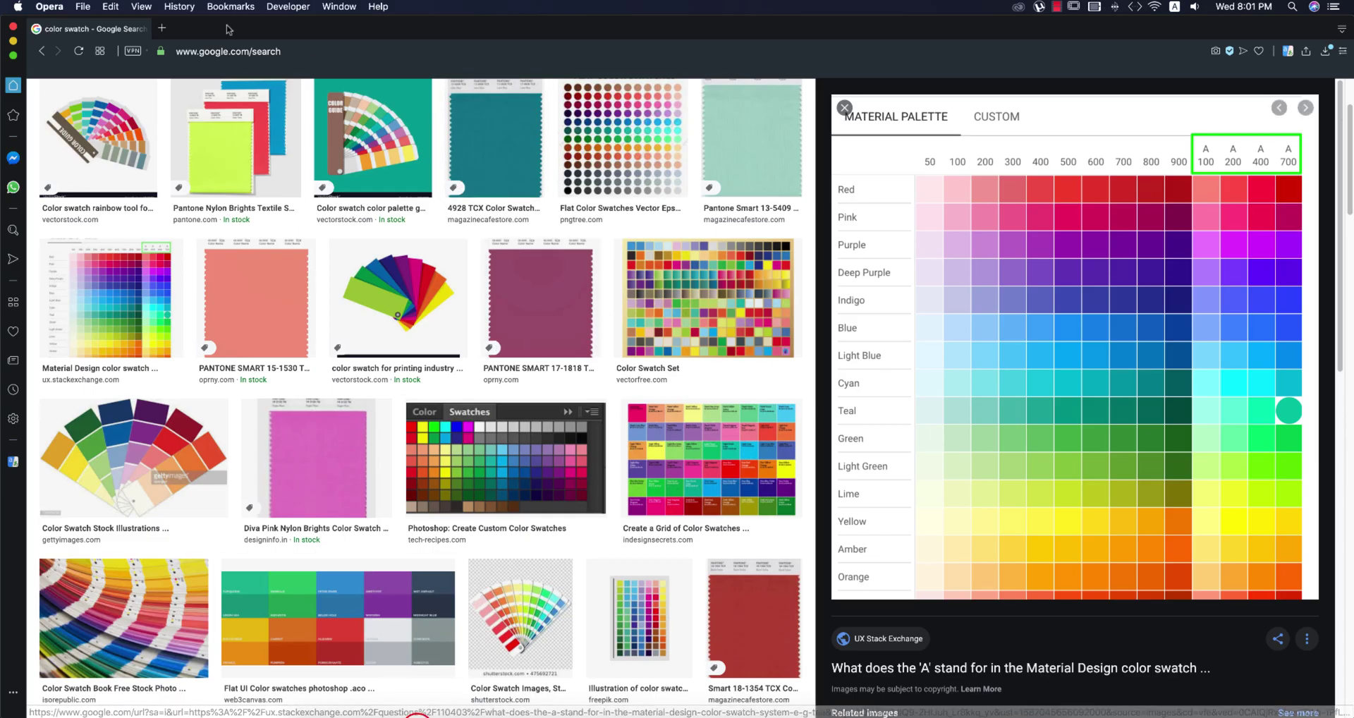
left_click(162, 29)
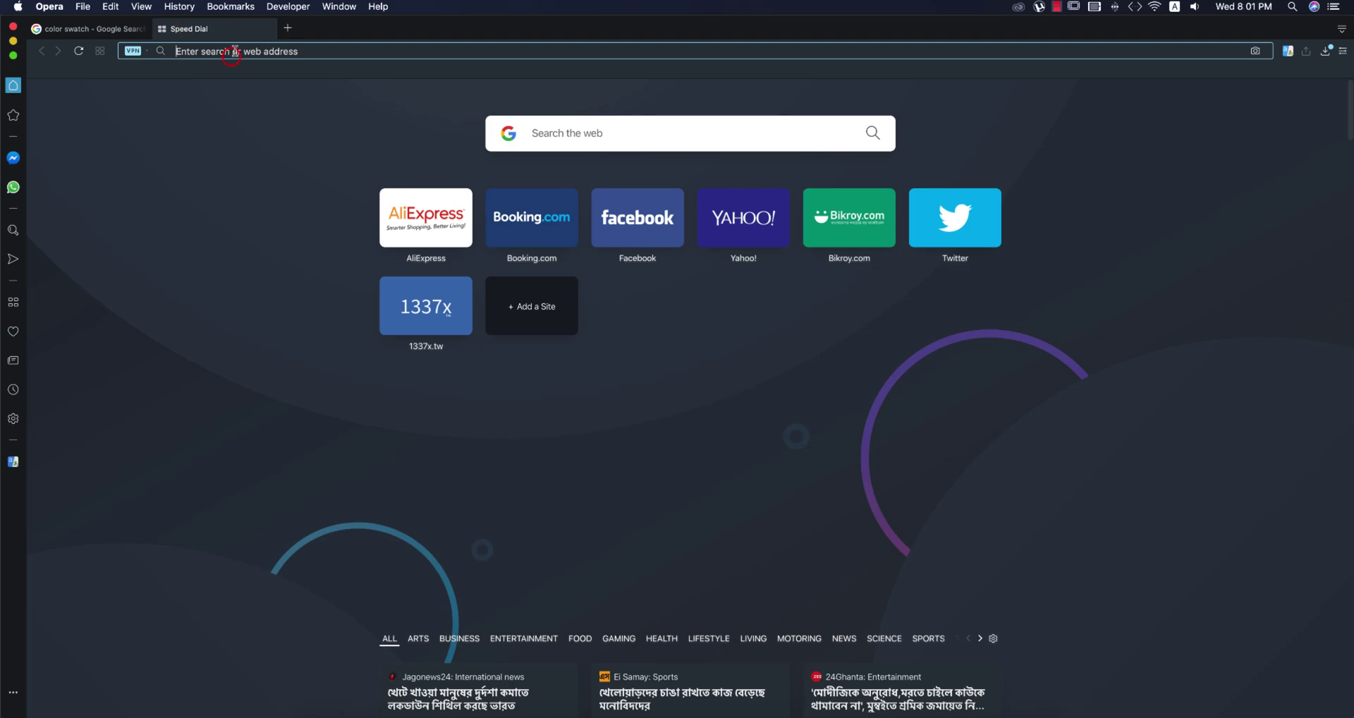
type("flaticon")
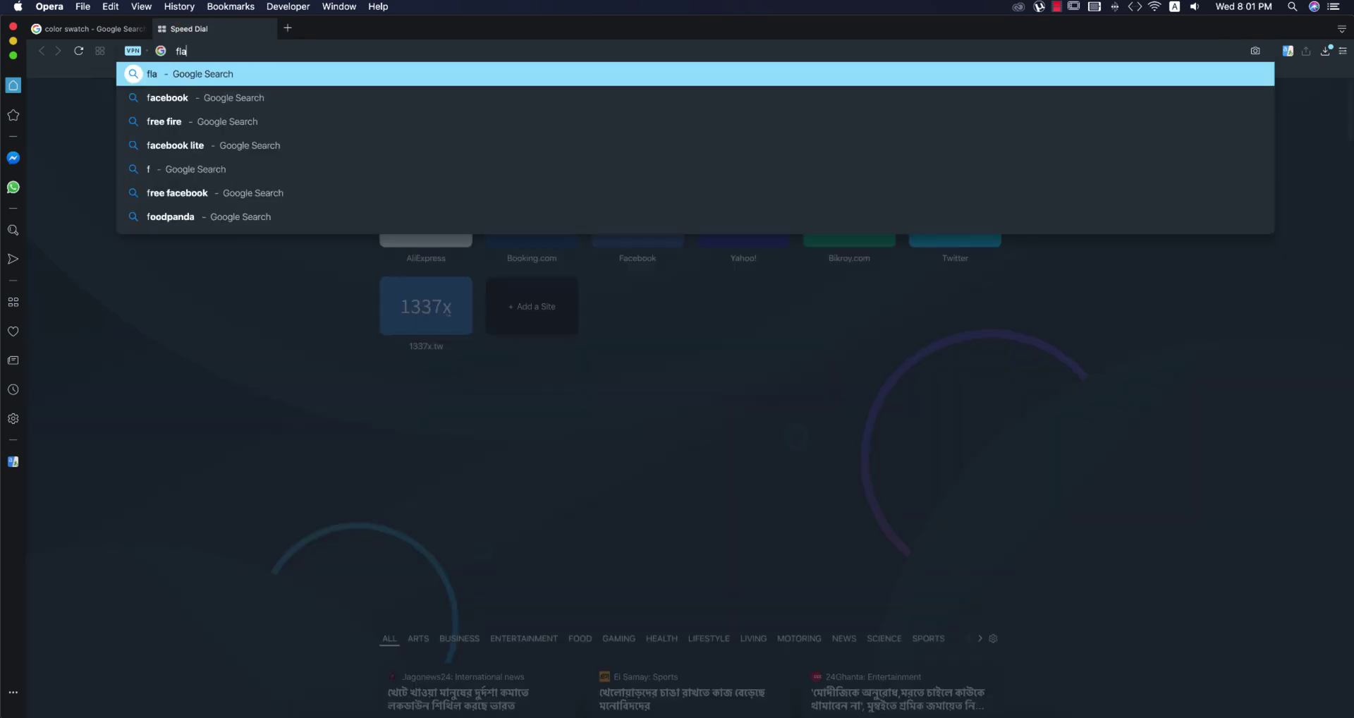
key("Return")
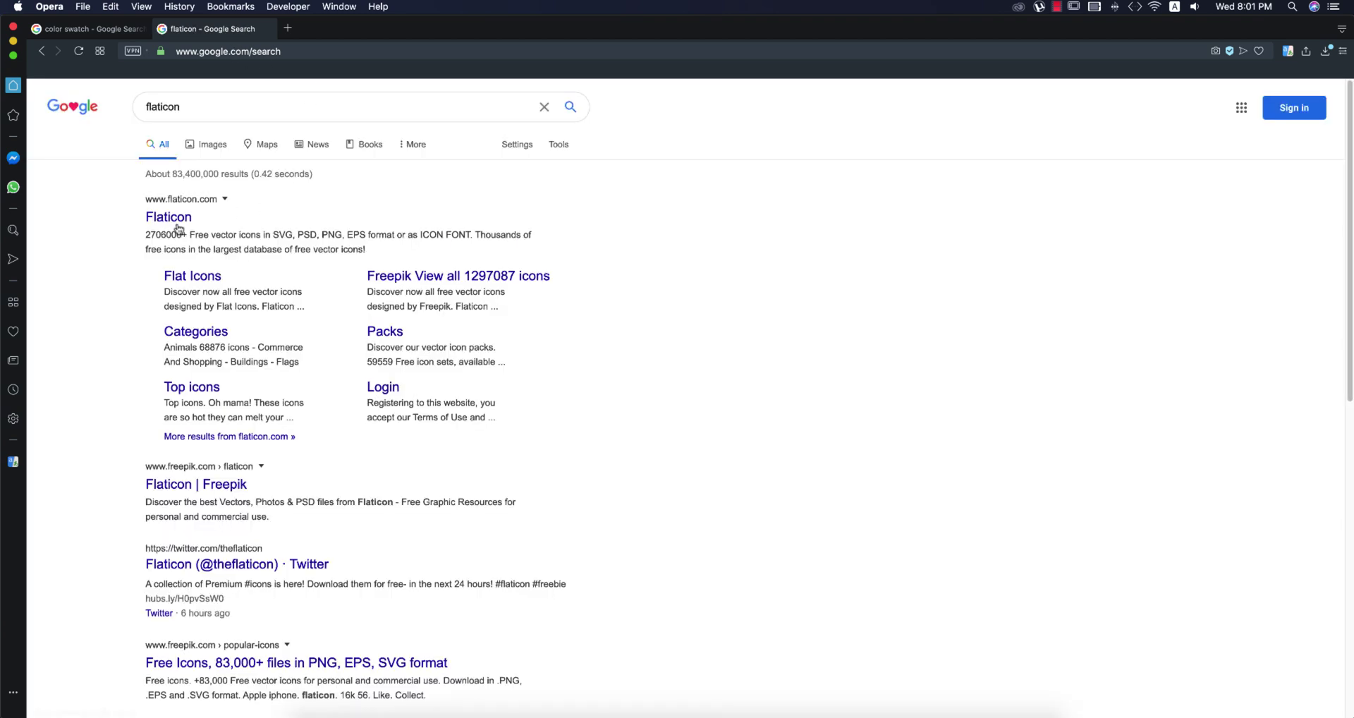
left_click(176, 218)
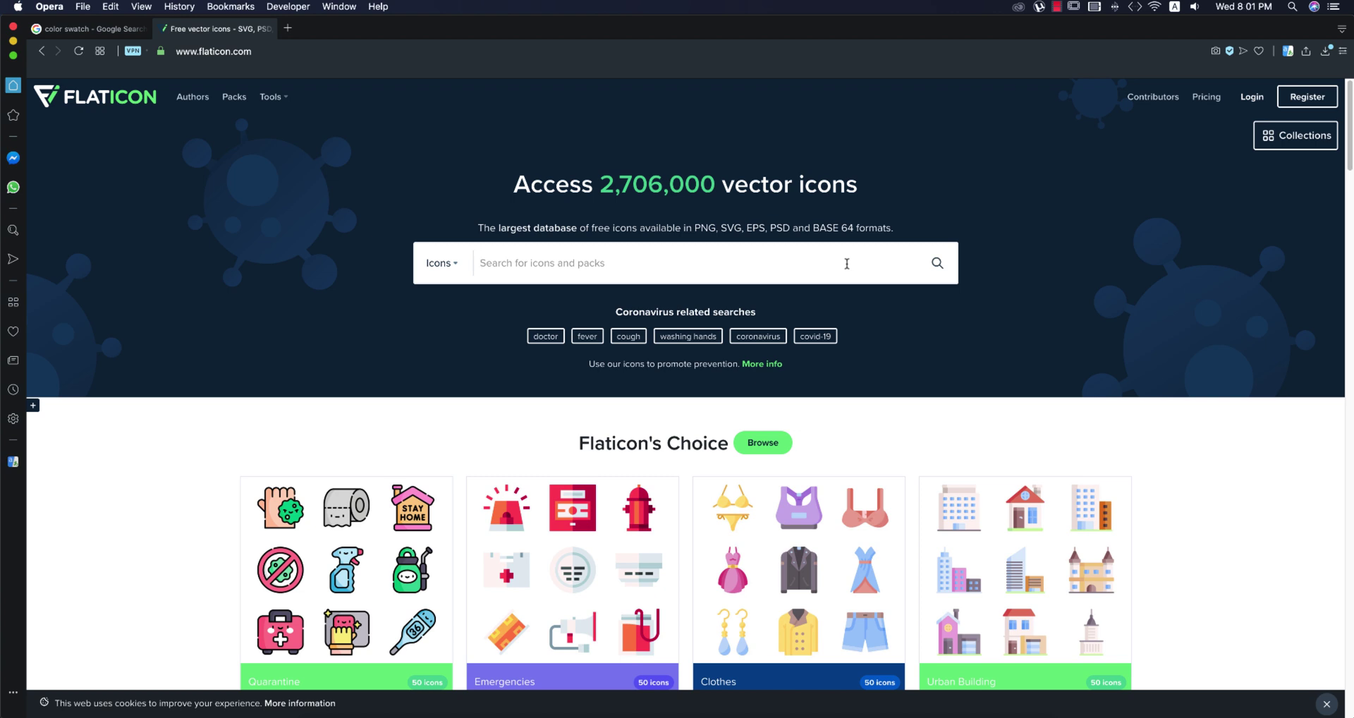
type("plane")
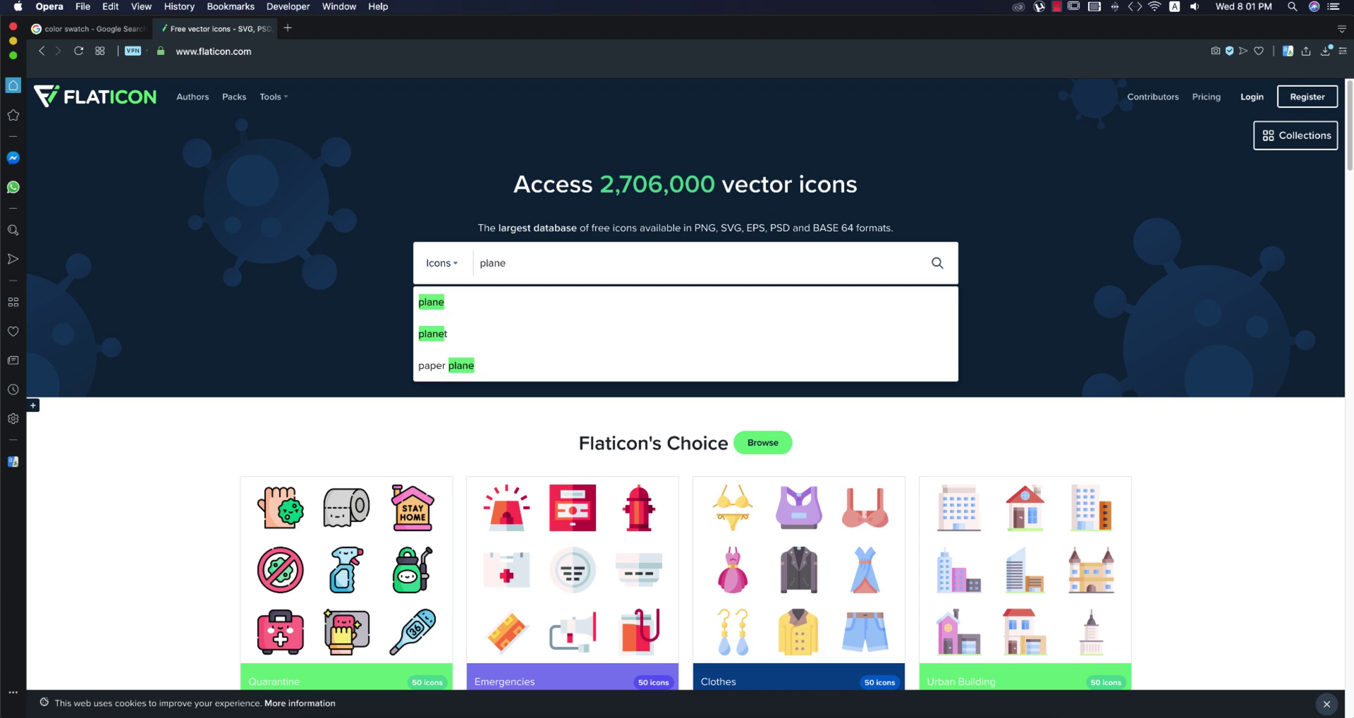
key("Return")
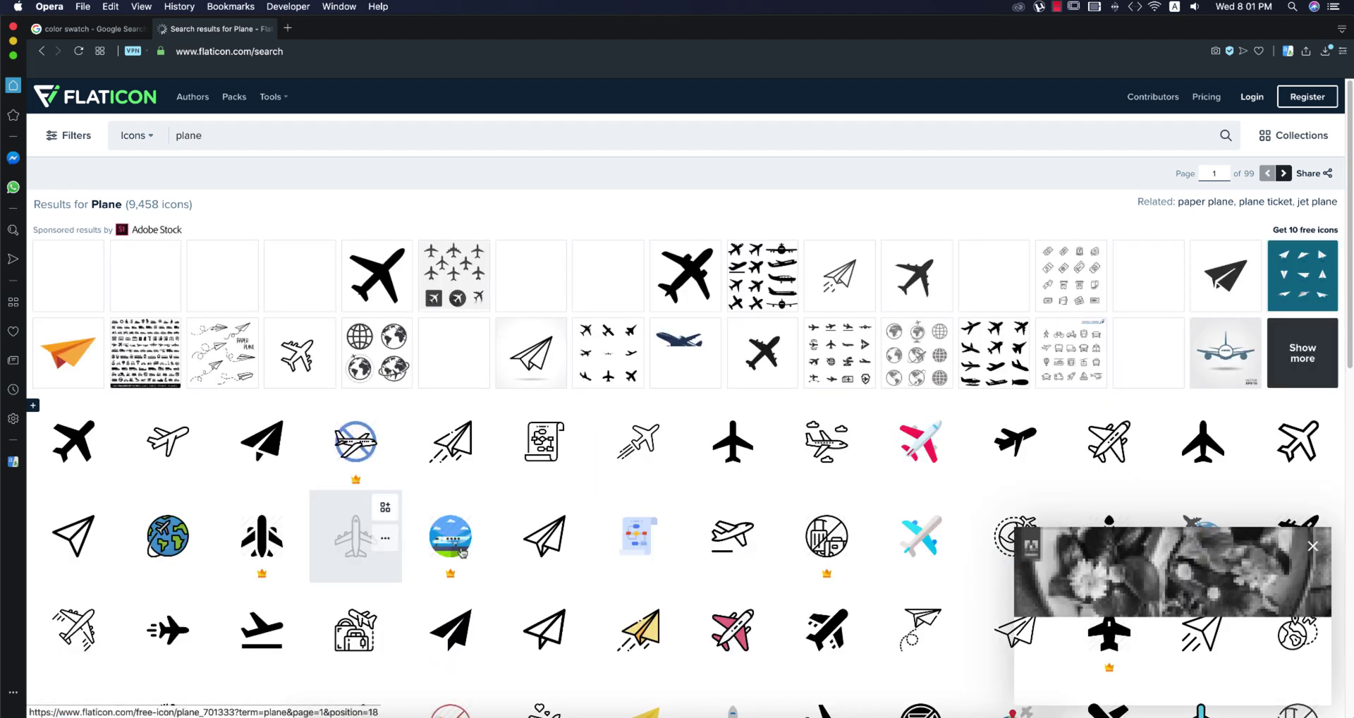
- View the details of the black Flight icon, then return to the results and dismiss the Adobe Stock advertisement
left_click(734, 452)
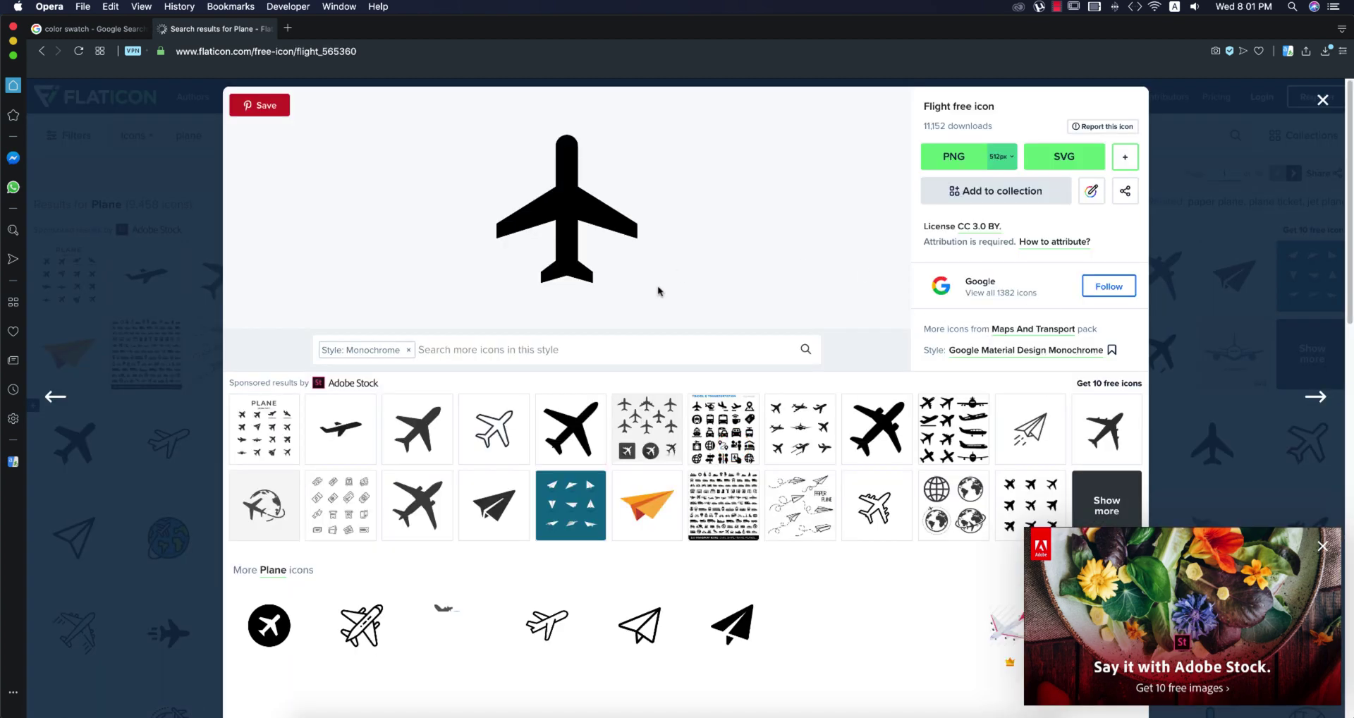
key("Escape")
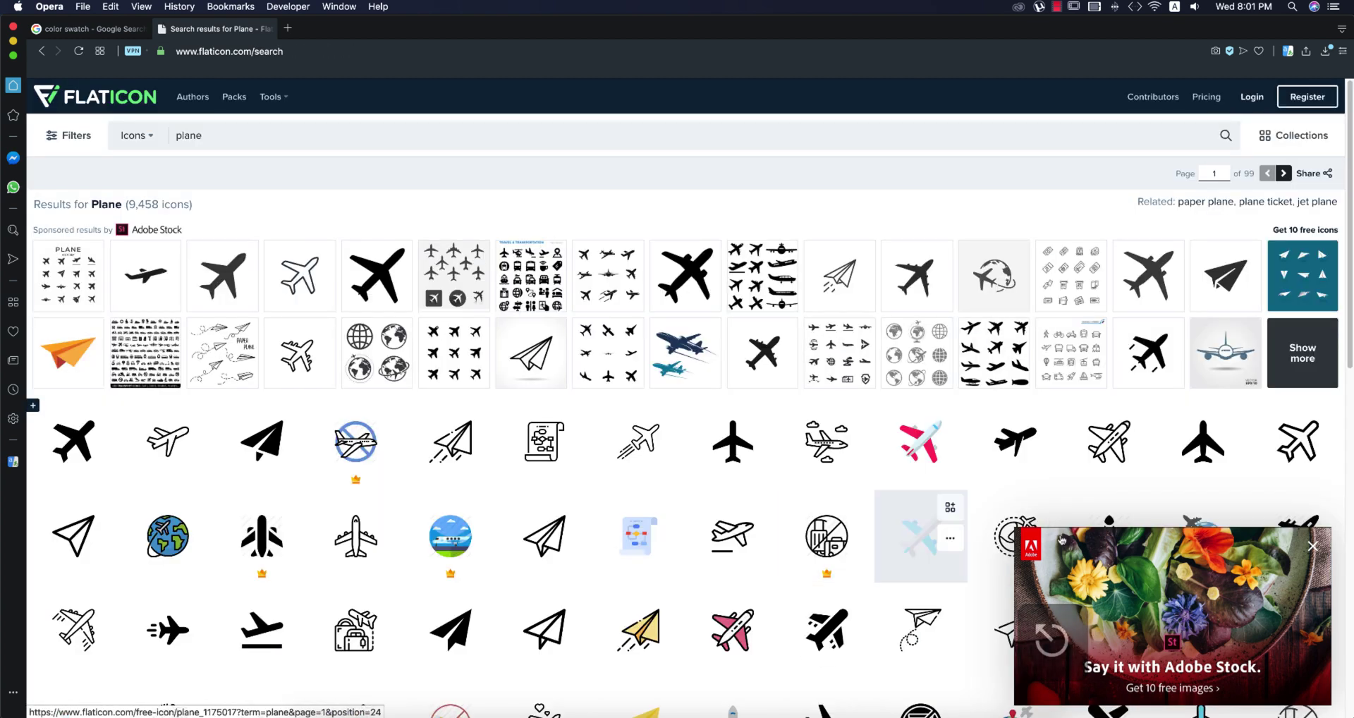
left_click(1312, 546)
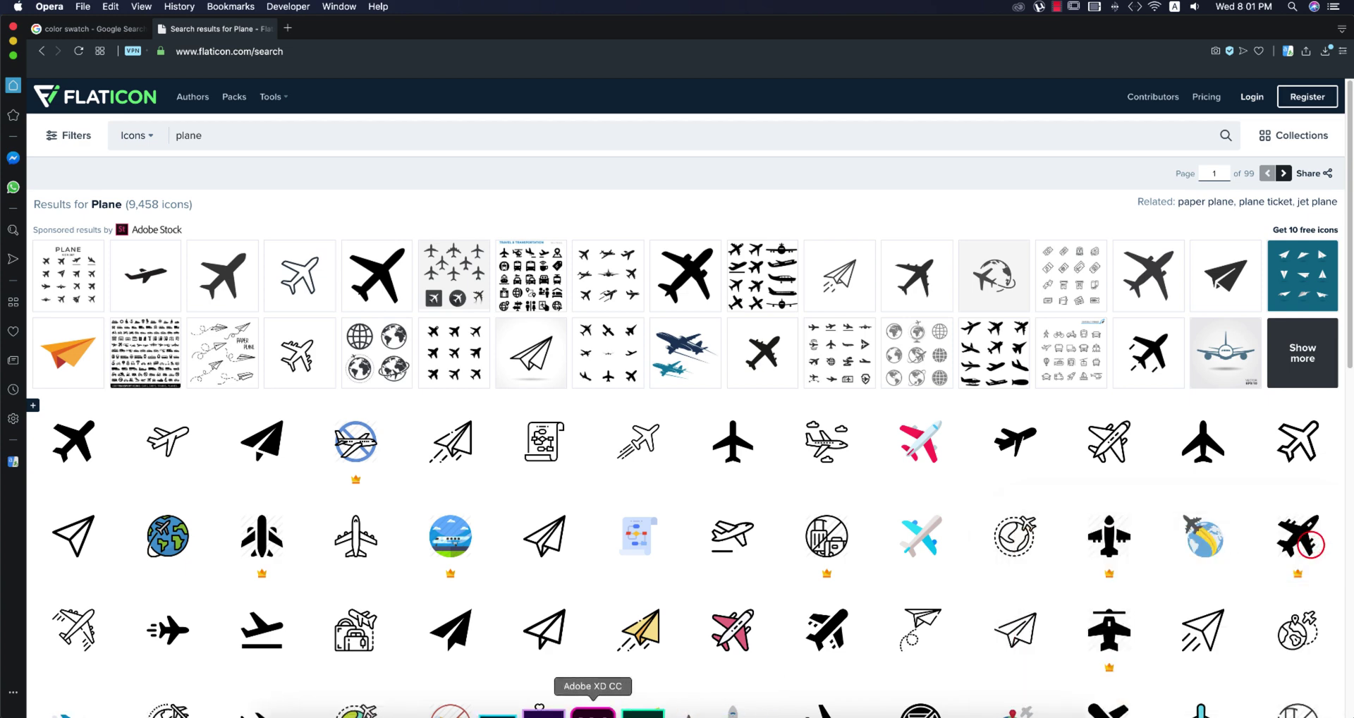
- Switch to Illustrator and examine the large Bengali airline logo in logo idea.ai up close
left_click(487, 709)
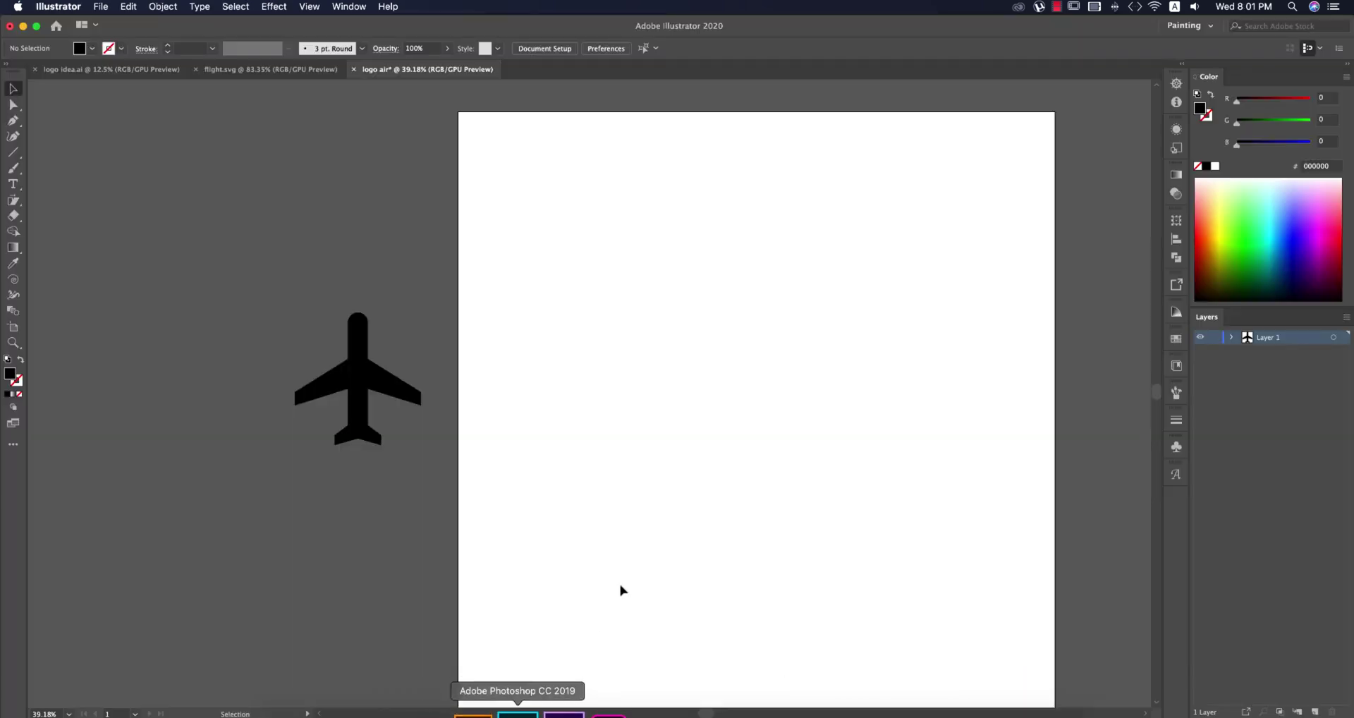
left_click(156, 68)
scroll(992, 566, "right", 5)
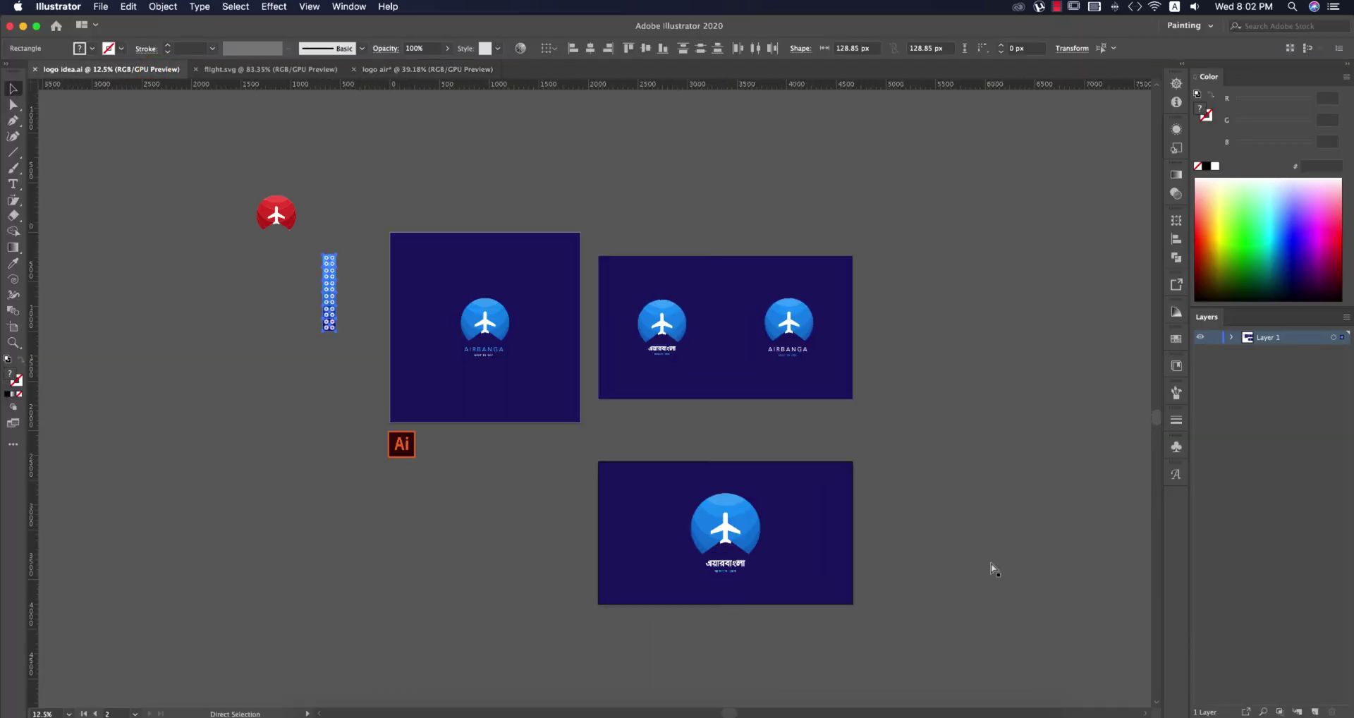
scroll(783, 543, "up", 5)
scroll(726, 458, "up", 3)
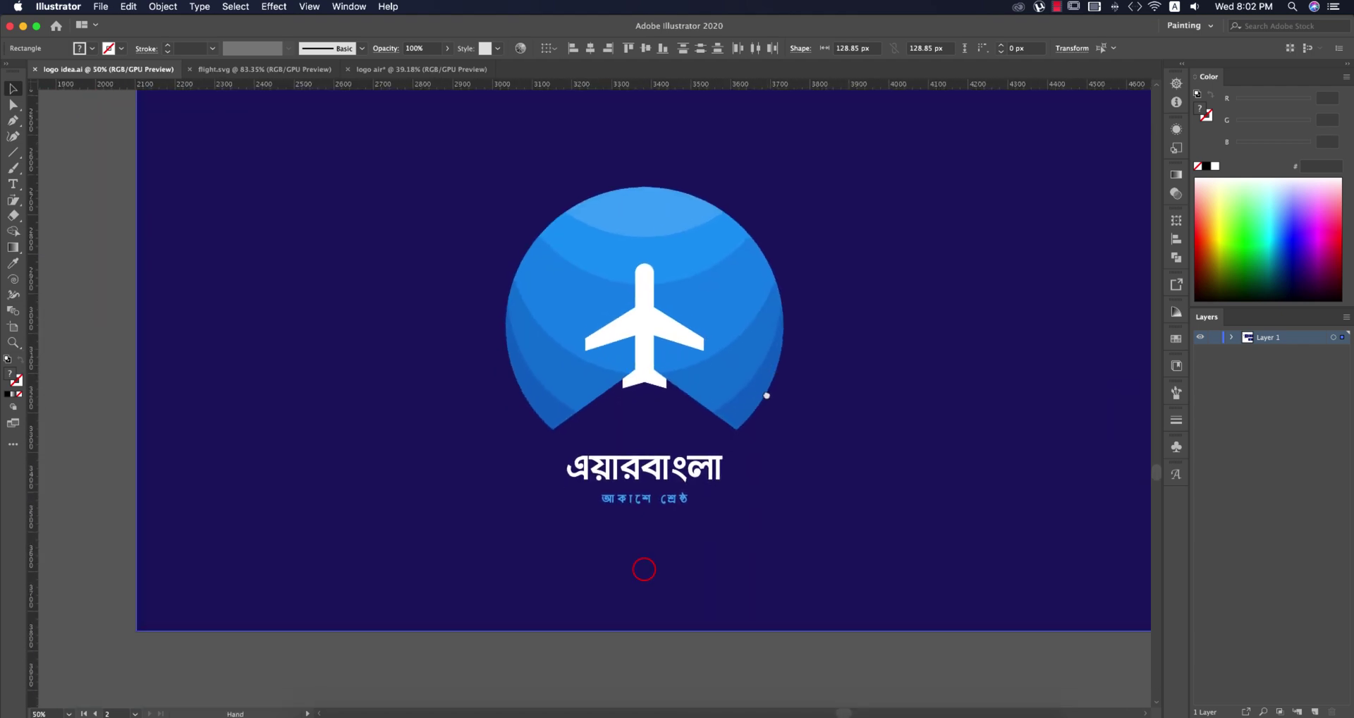
scroll(755, 457, "up", 1)
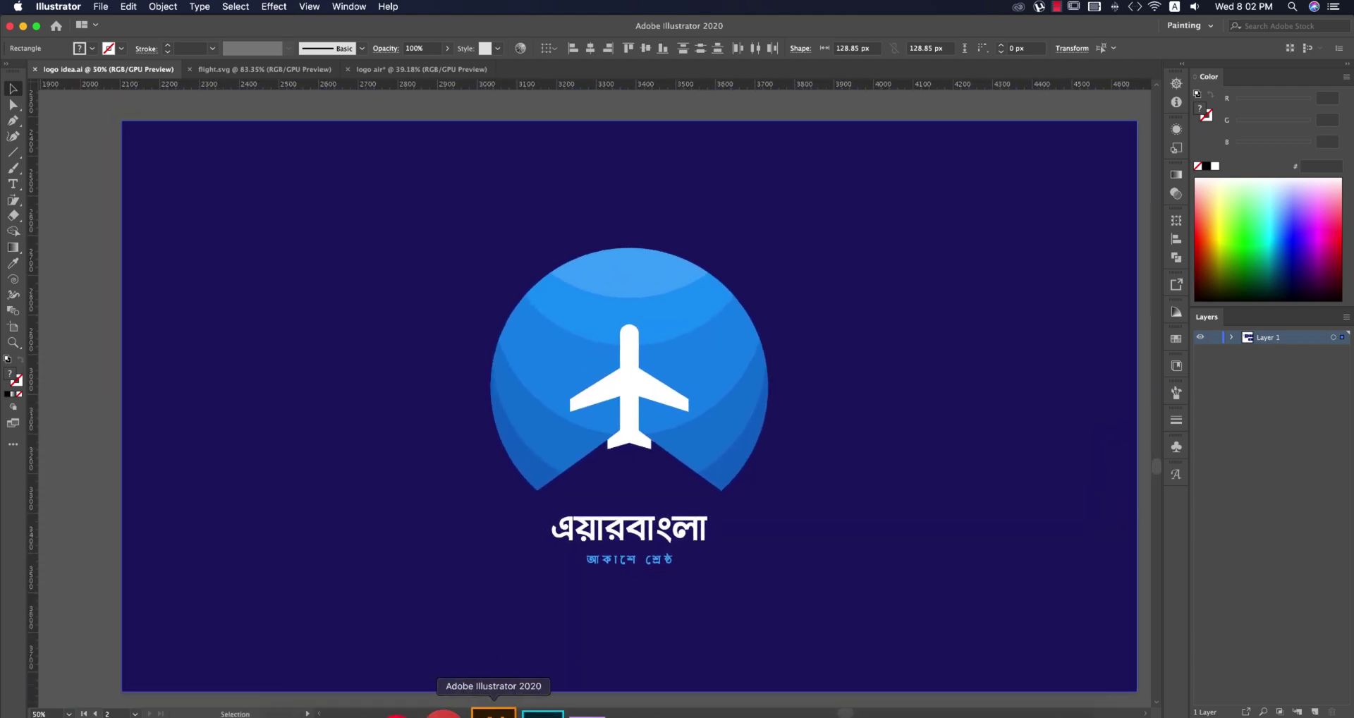
- Switch to Opera and browse the plane icon results on Flaticon
left_click(419, 712)
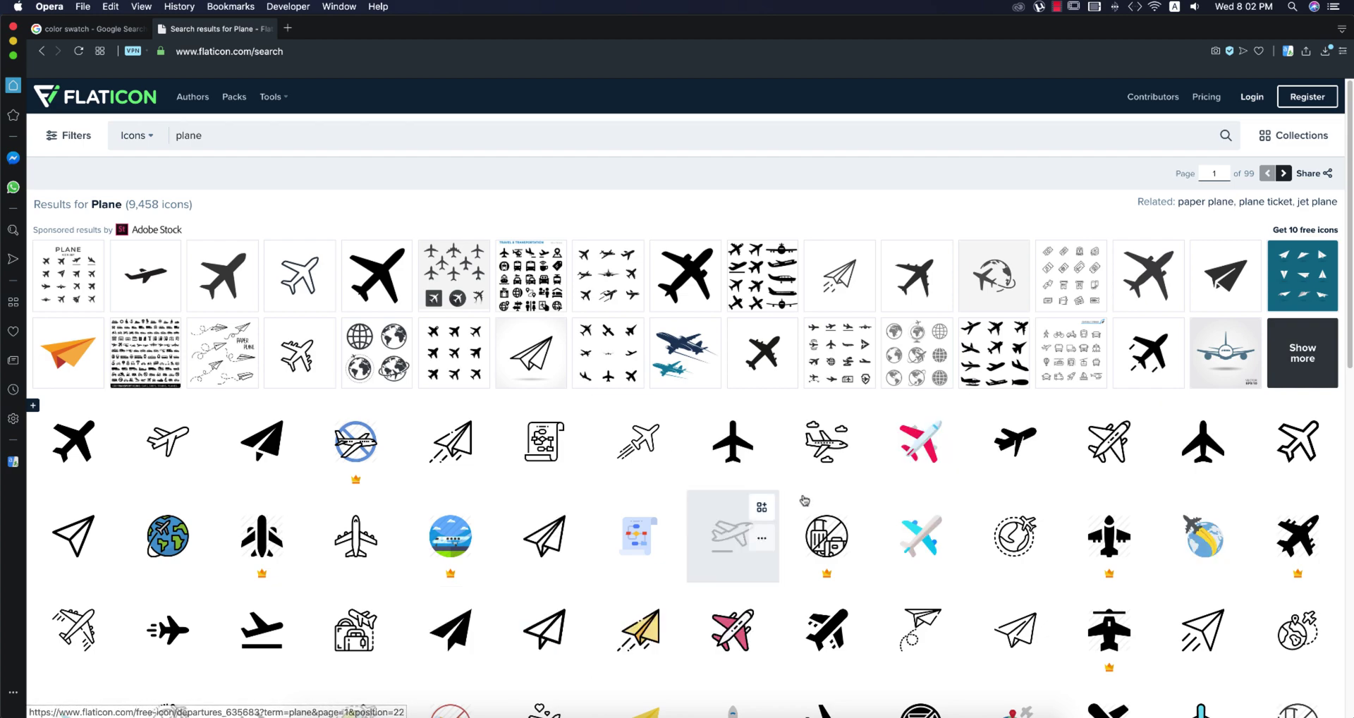
scroll(804, 501, "down", 3)
scroll(804, 500, "down", 5)
scroll(804, 501, "up", 10)
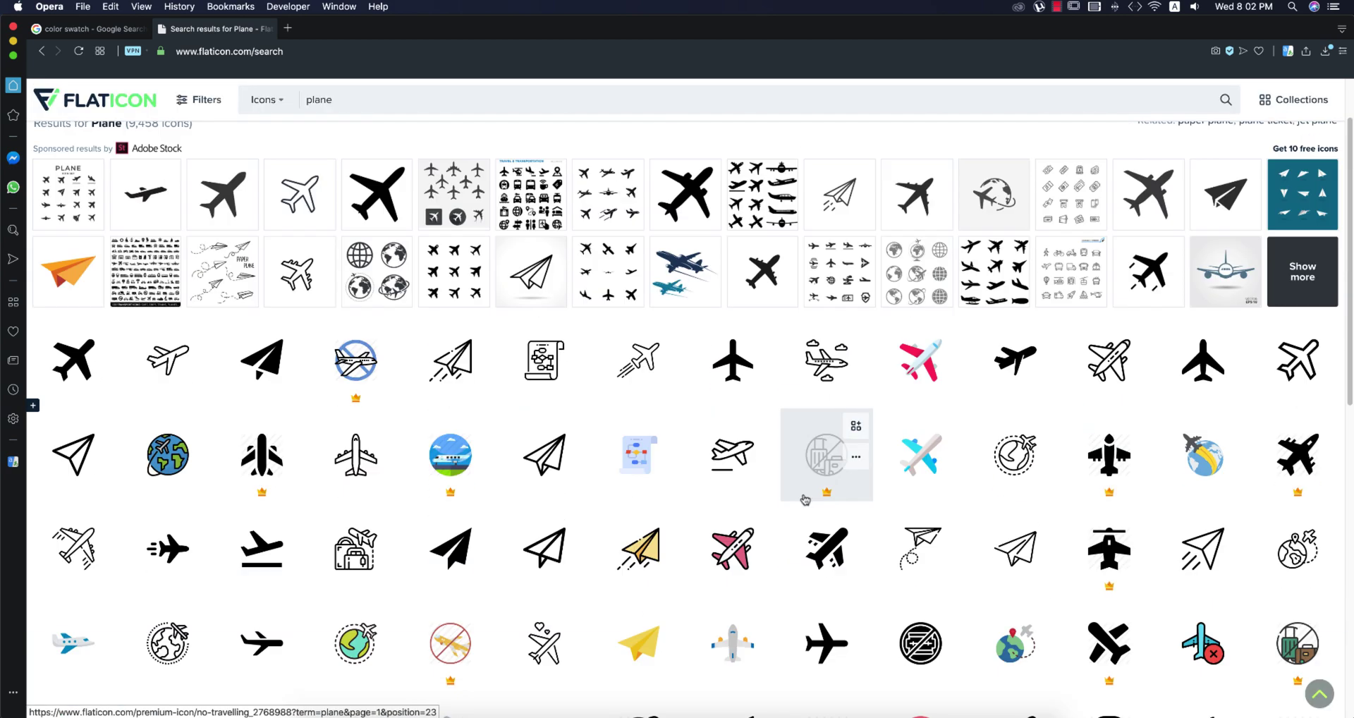
- Switch to the logo air document in Illustrator and draw a tall, narrow rectangle about 66 by 449 px on the artboard
key("super+Tab")
left_click(413, 70)
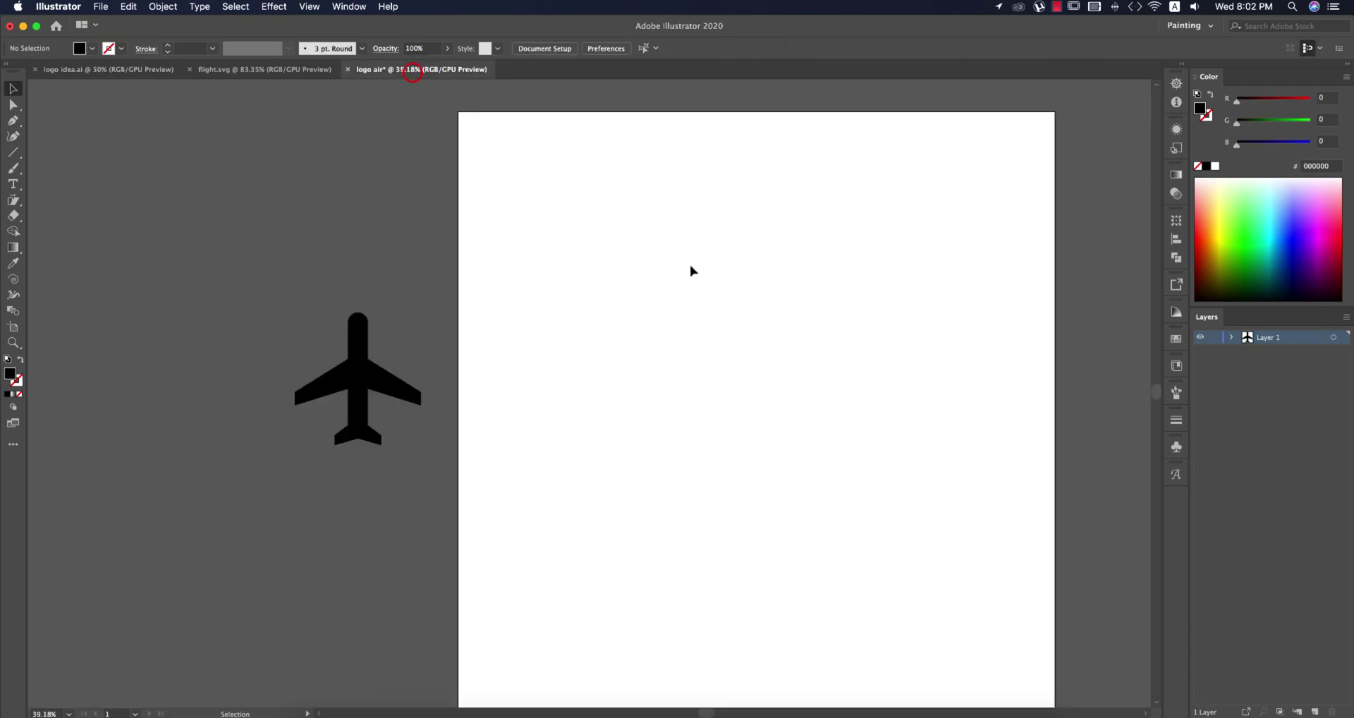
left_click_drag(566, 414, 601, 382)
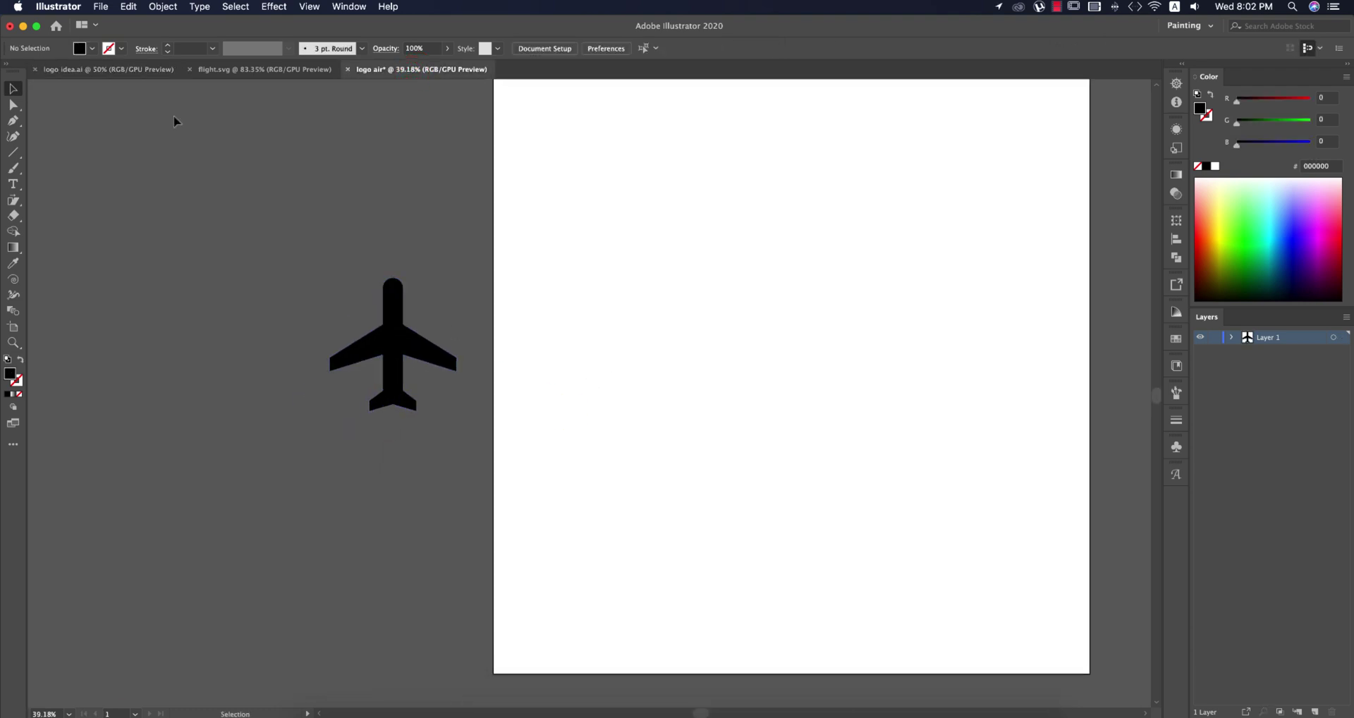
left_click(12, 151)
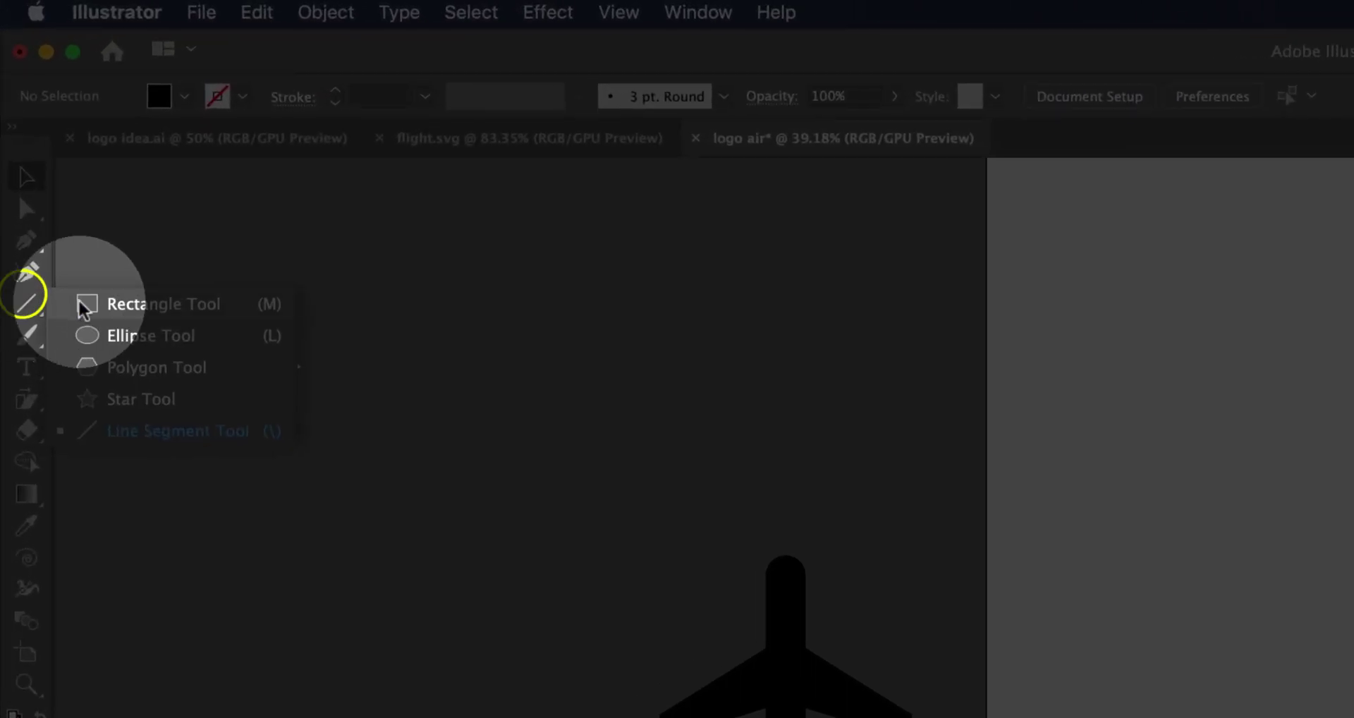
left_click(40, 150)
left_click_drag(668, 204, 689, 344)
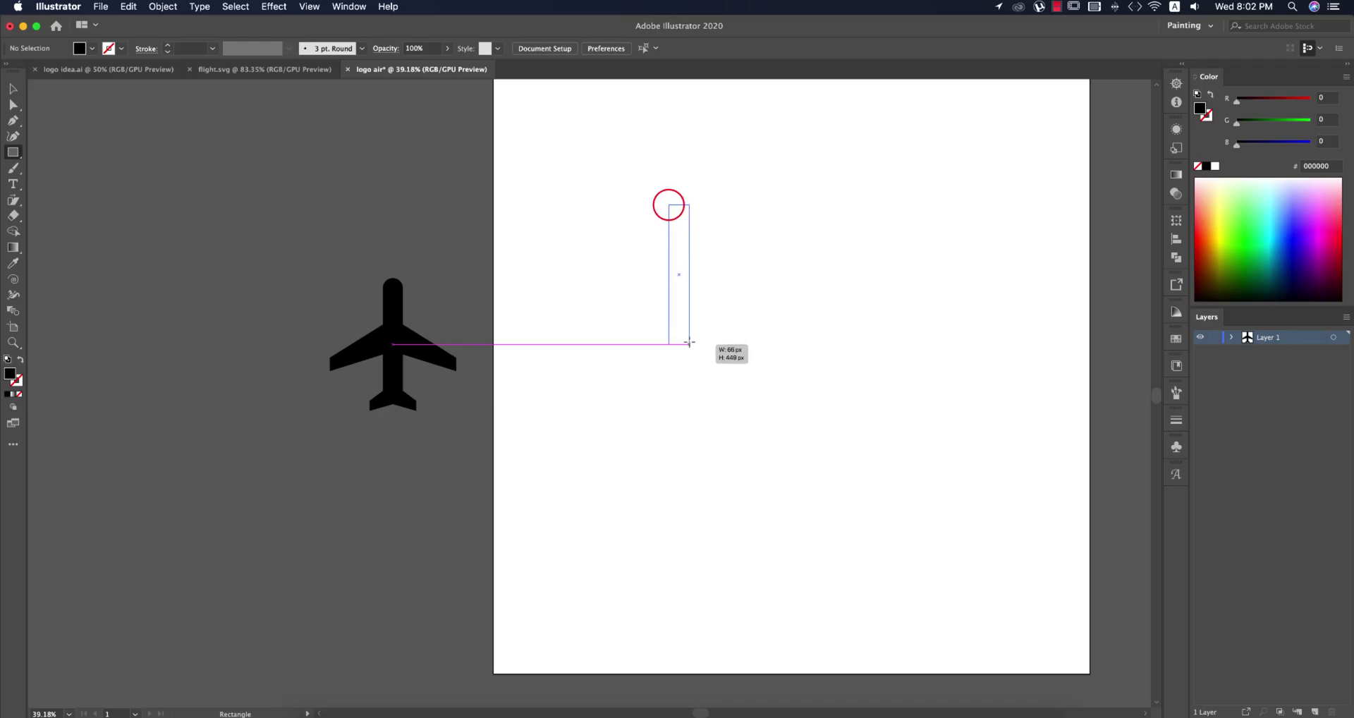
- Round all corners of the rectangle to 33 px so its ends become semicircular, and deselect it
key("a")
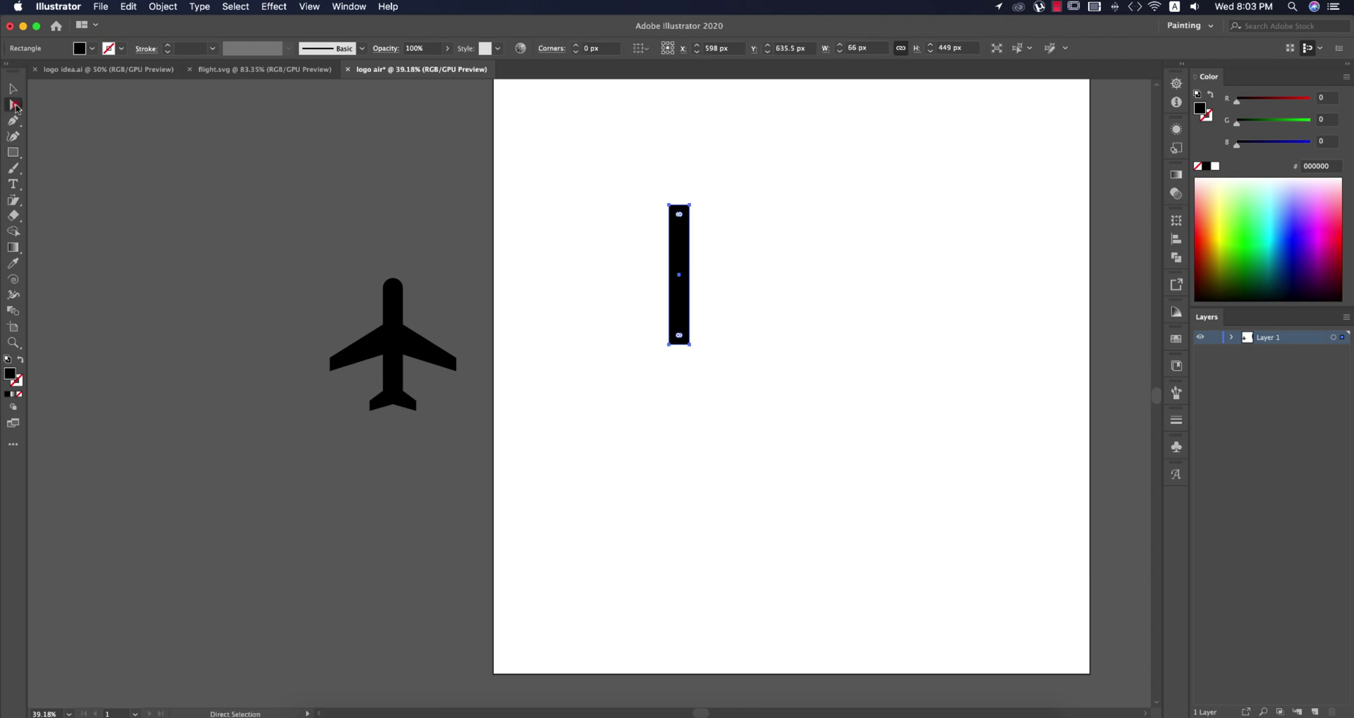
scroll(669, 207, "up", 3)
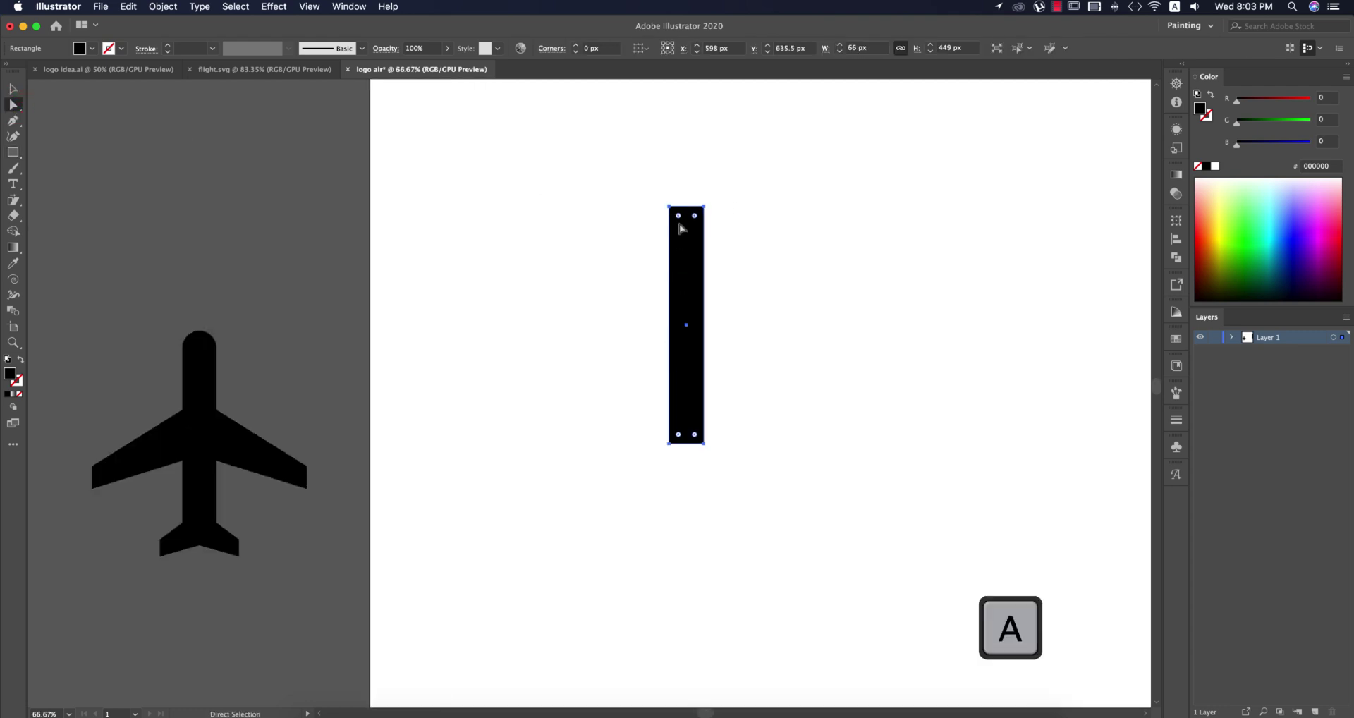
left_click_drag(680, 221, 691, 303)
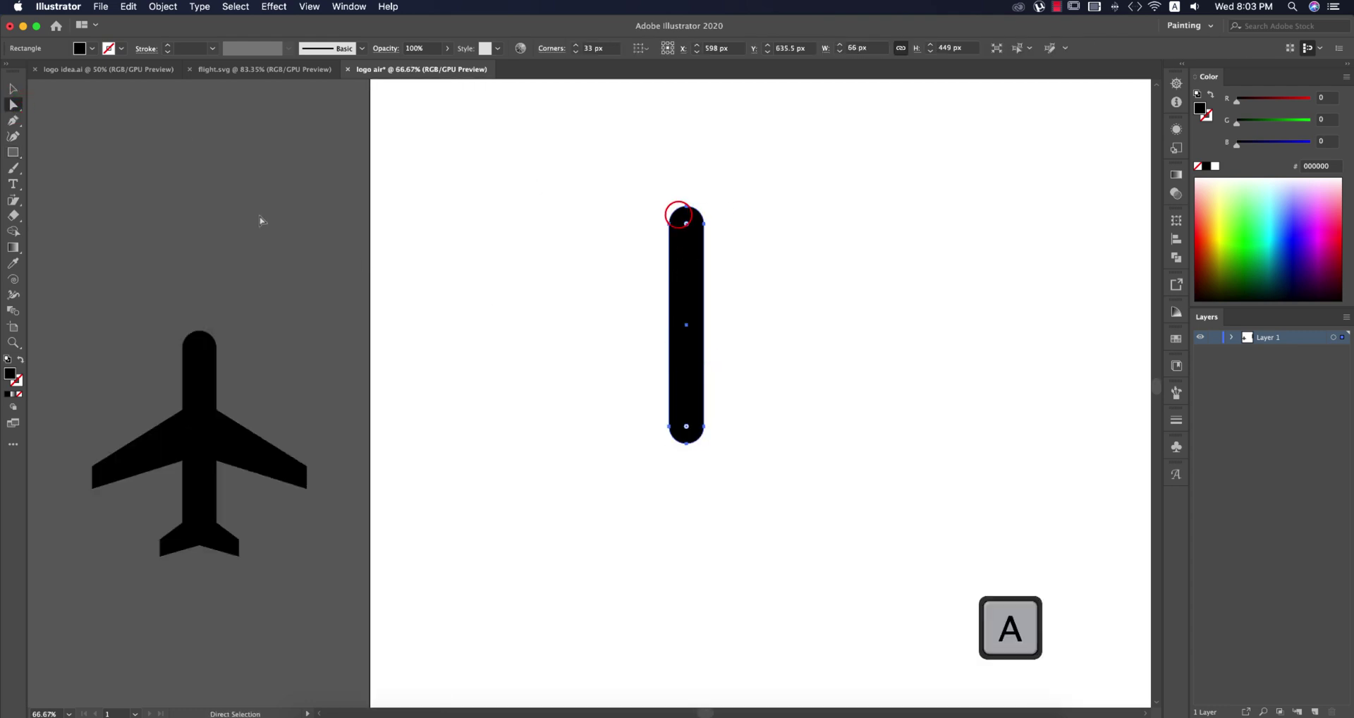
left_click(13, 89)
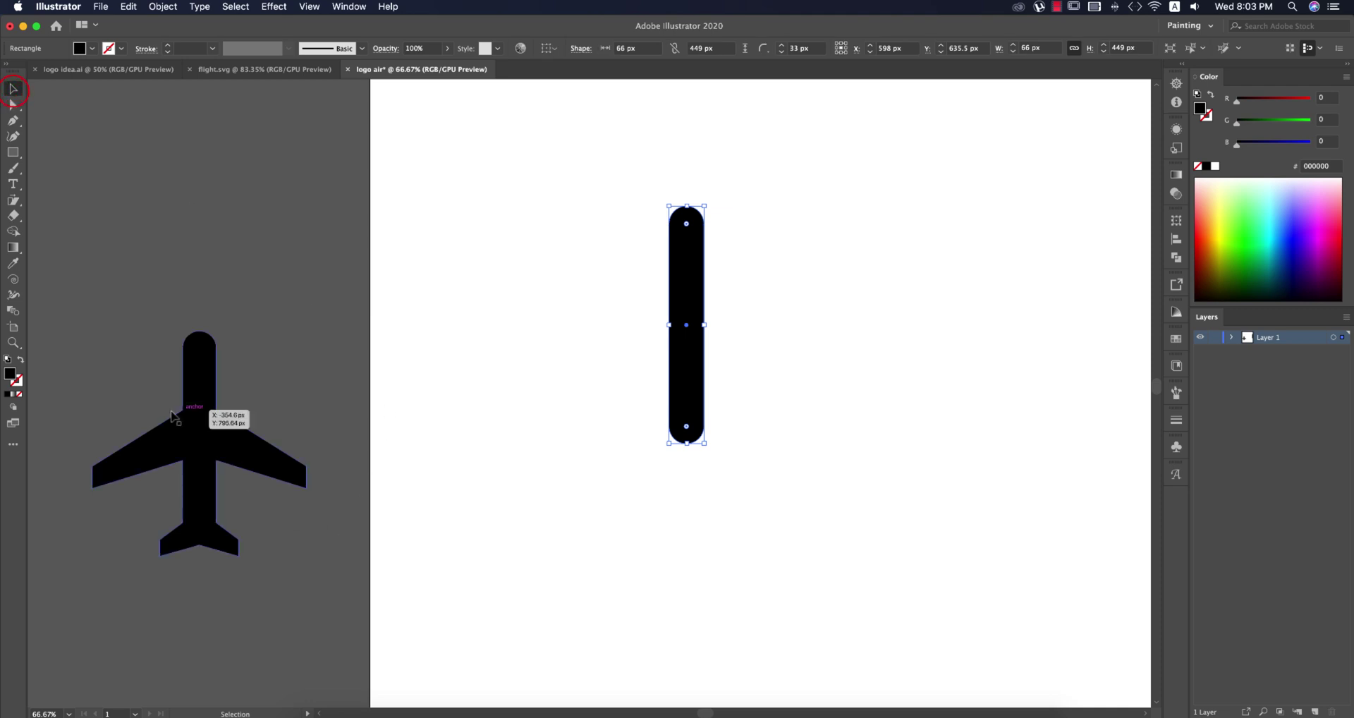
left_click(557, 482)
left_click(579, 477)
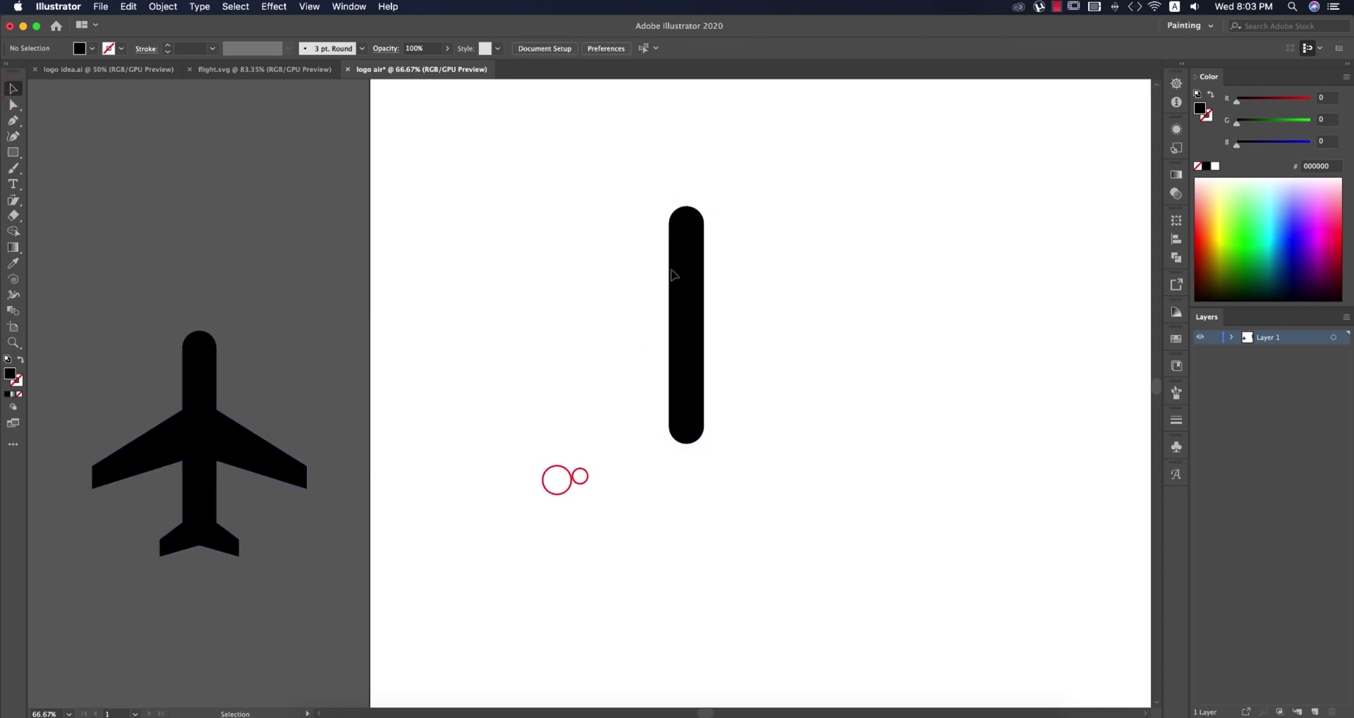
- Draw a vertical line about 560 px long through the rounded bar and align both horizontally by their centres
key("backslash")
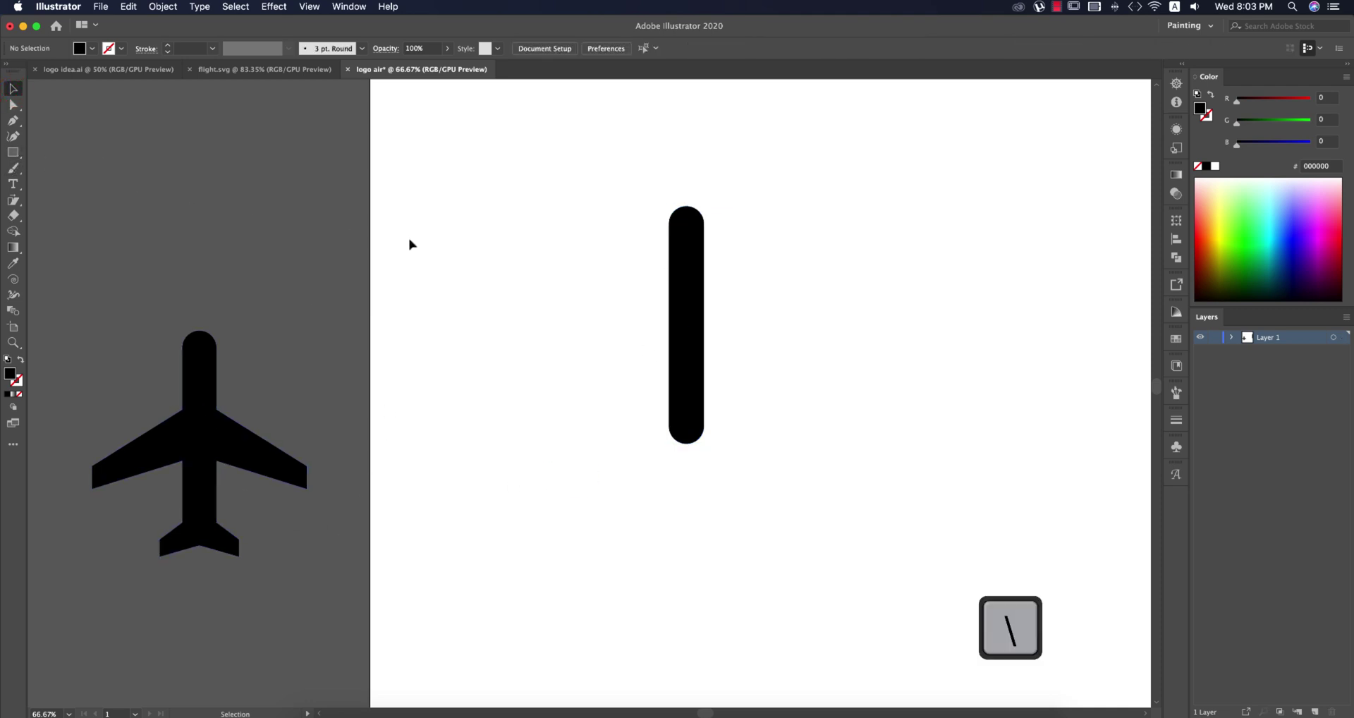
right_click(684, 192)
key("super+z")
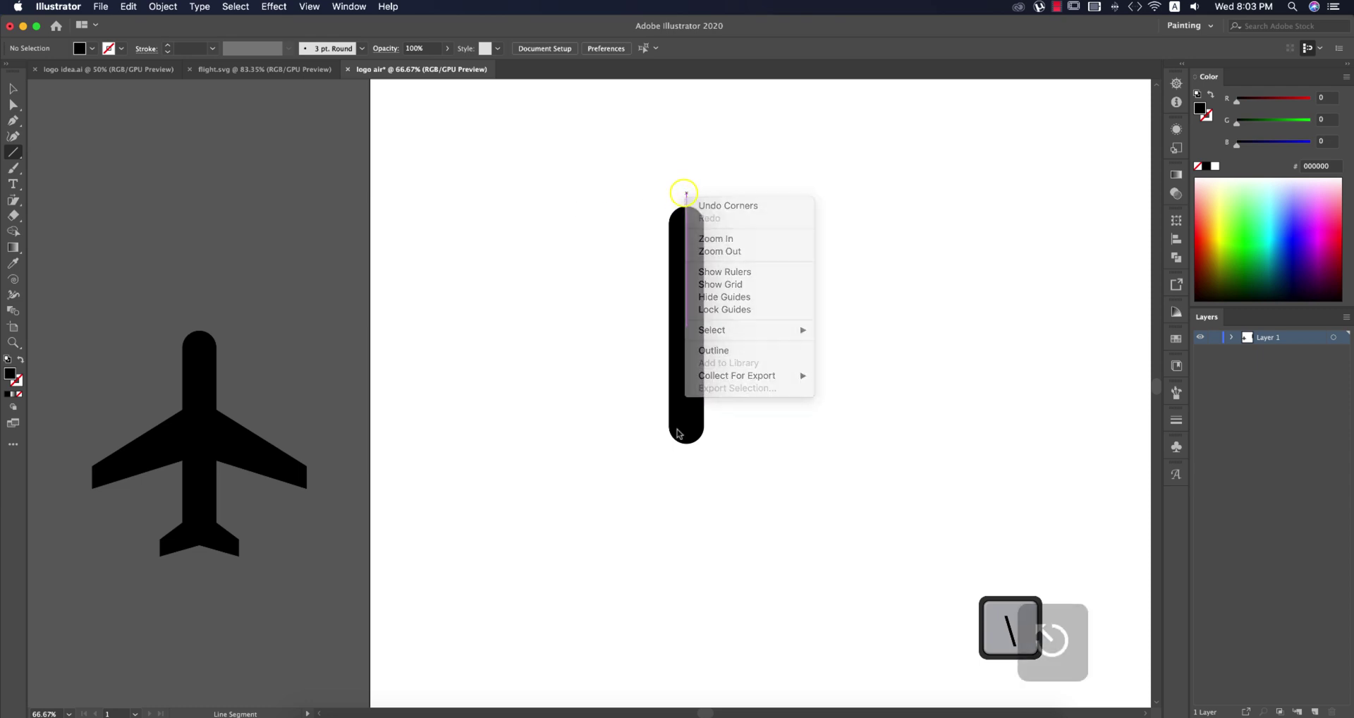
left_click_drag(681, 183, 680, 479)
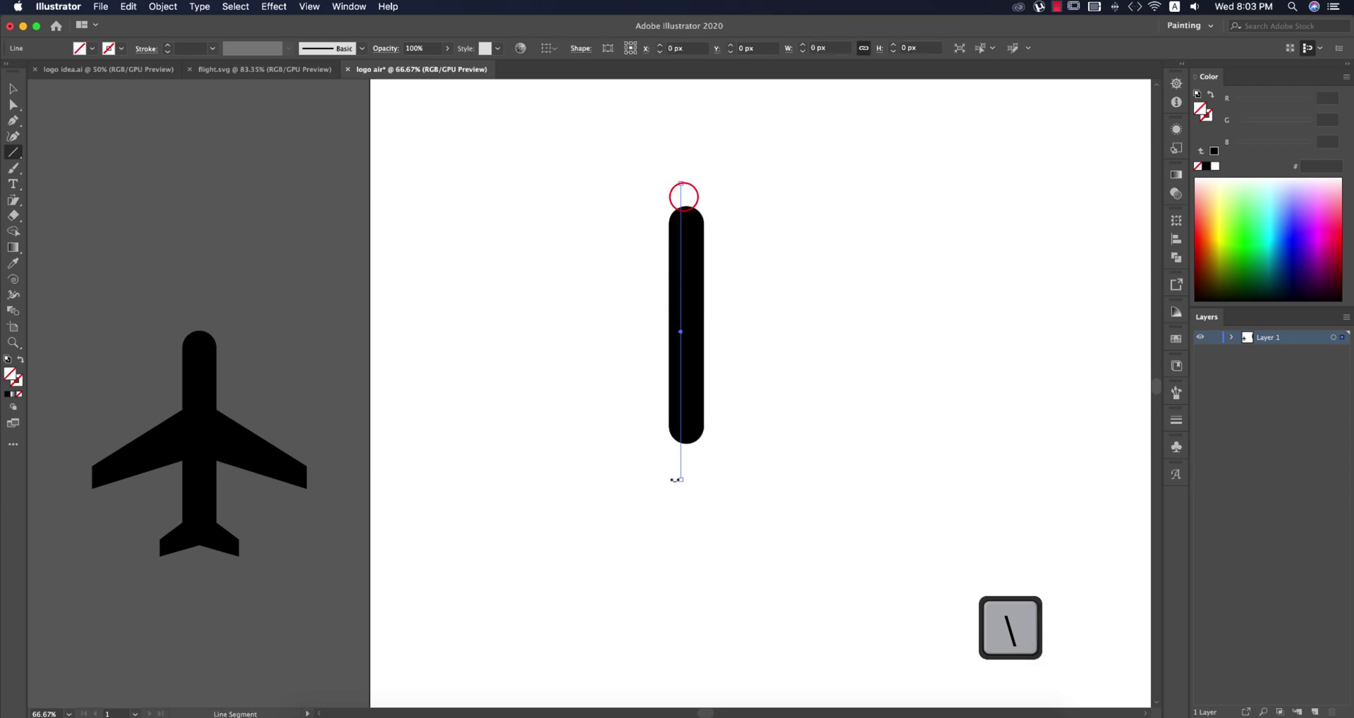
key("v")
left_click_drag(759, 297, 625, 395)
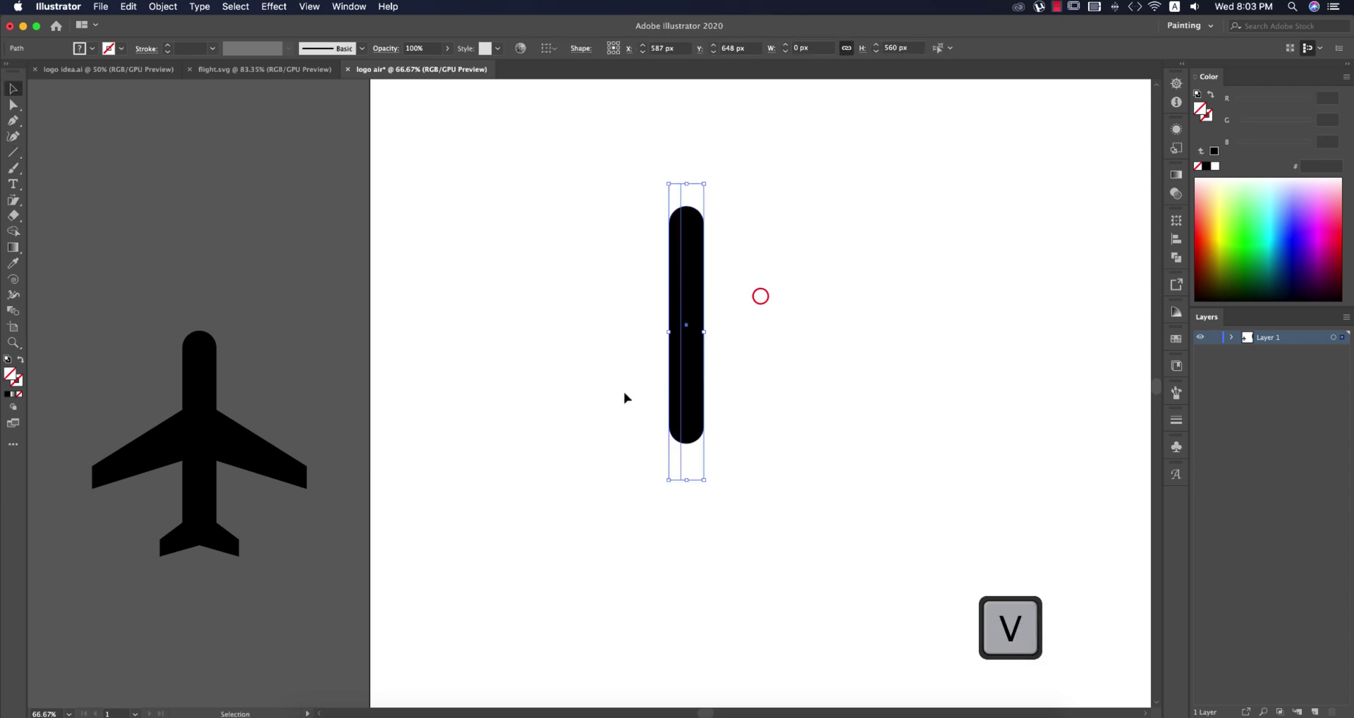
left_click(698, 329)
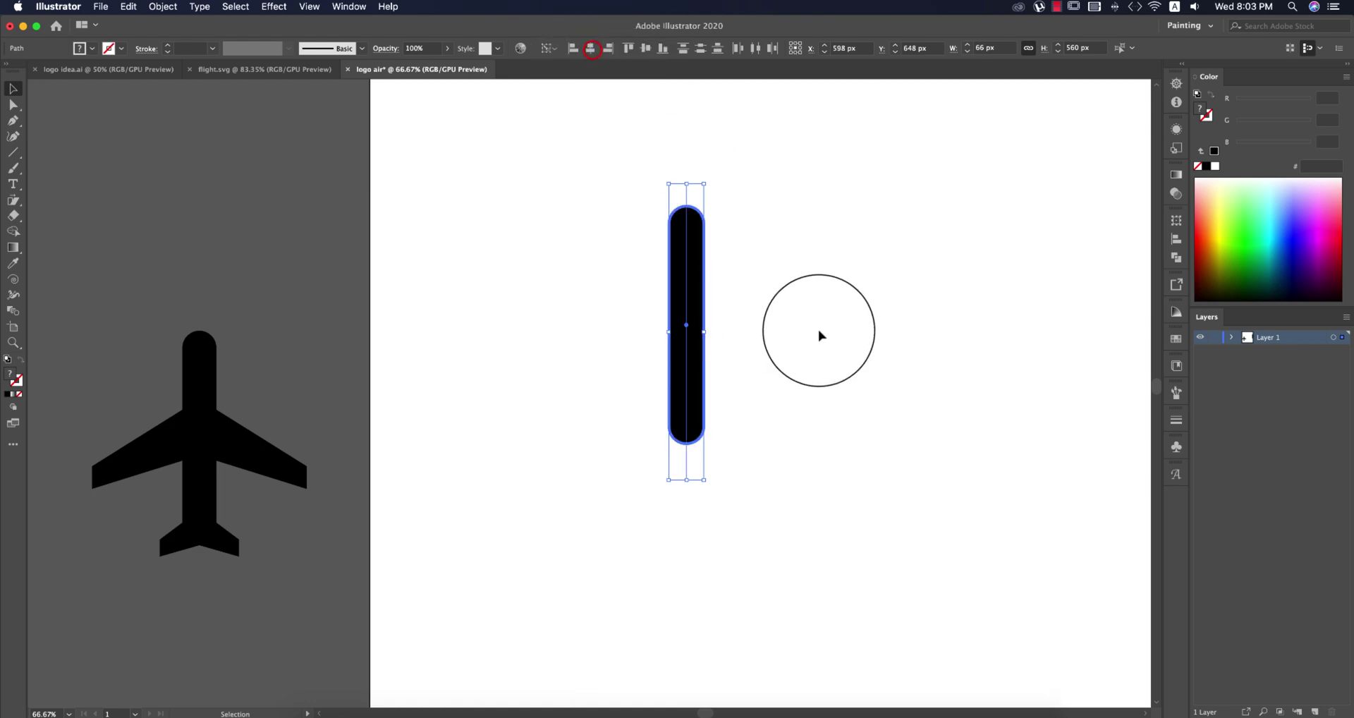
left_click(819, 331)
- Split the rounded bar along the centre line with Pathfinder Divide, and ungroup the resulting halves
left_click(748, 254)
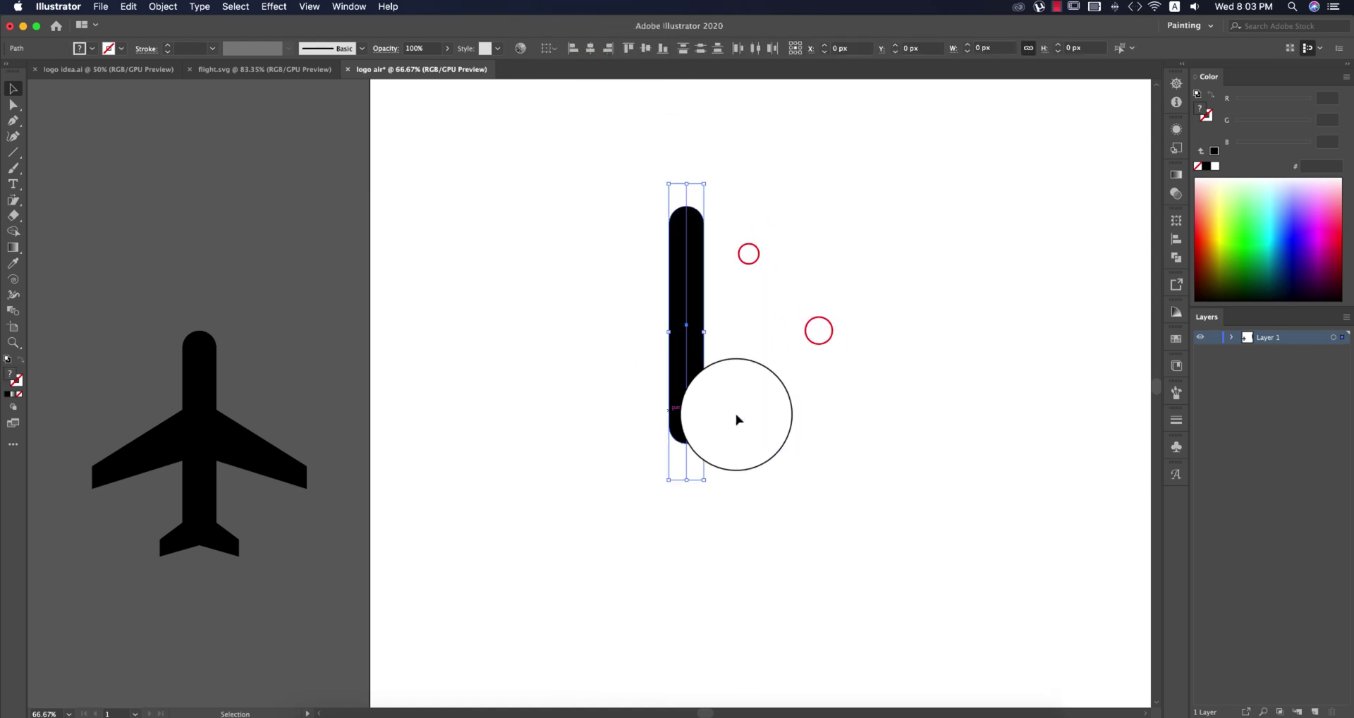
left_click(1172, 258)
left_click(1018, 282)
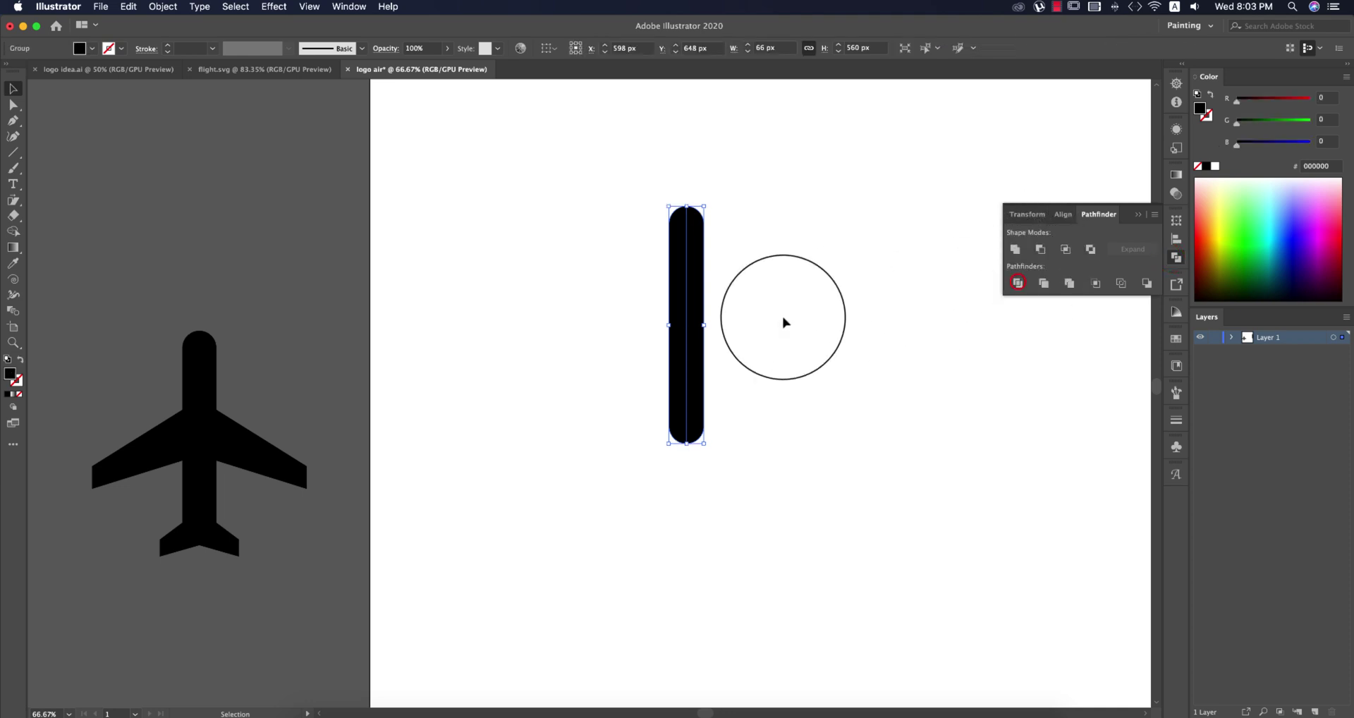
right_click(695, 303)
left_click(723, 416)
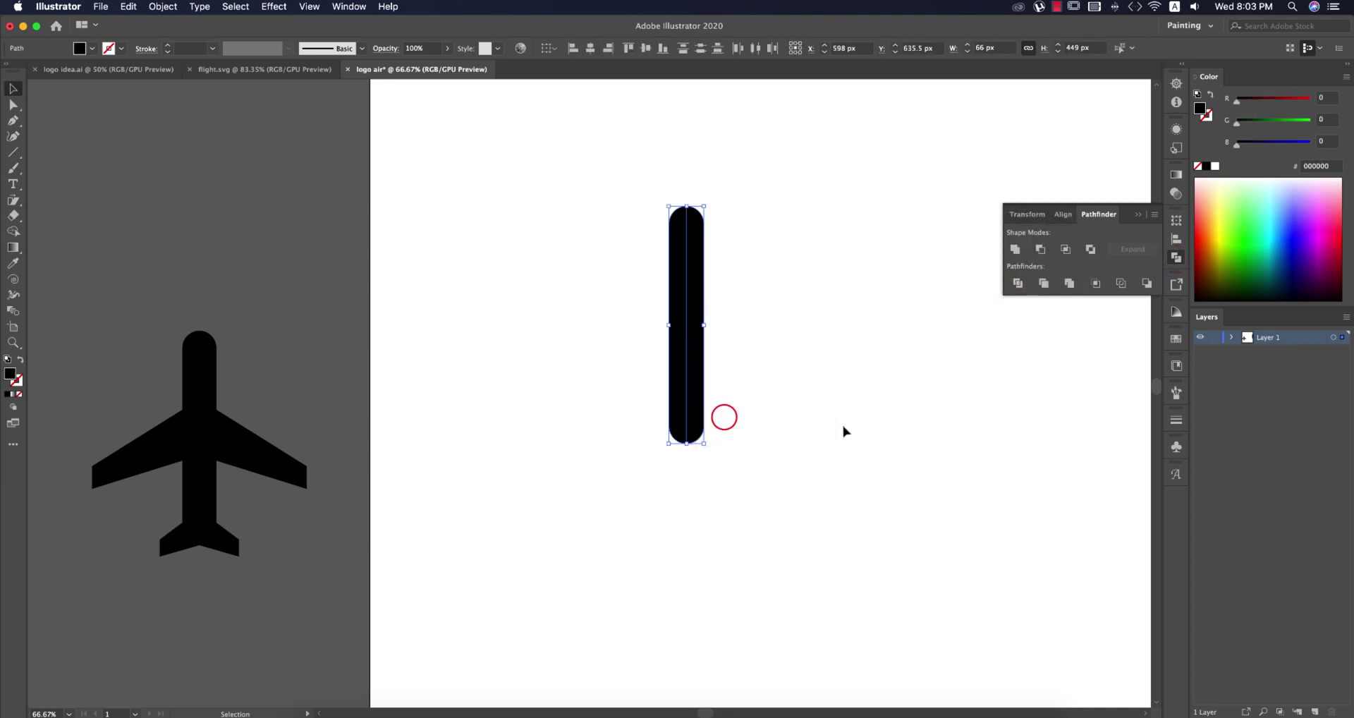
left_click(843, 426)
- Delete the right half of the divided bar and close the Pathfinder options
left_click(697, 353)
key("Delete")
left_click(737, 457)
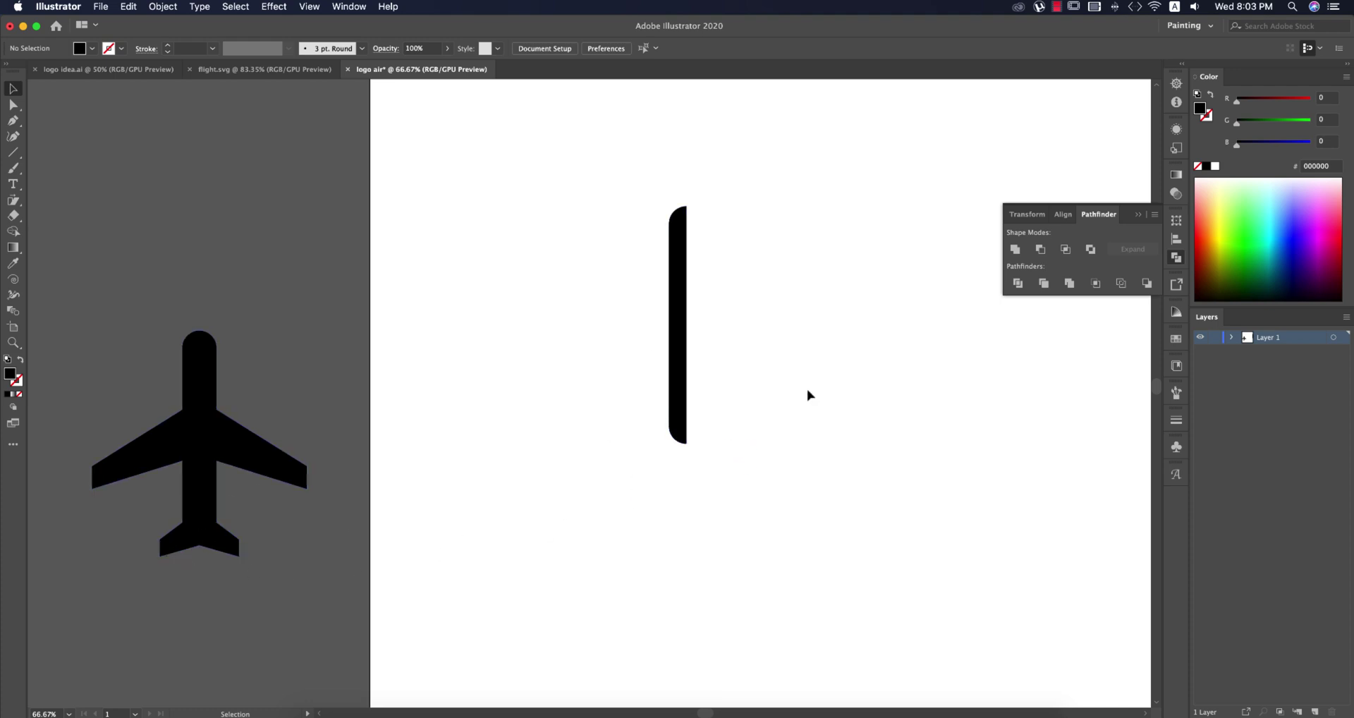
left_click(1140, 215)
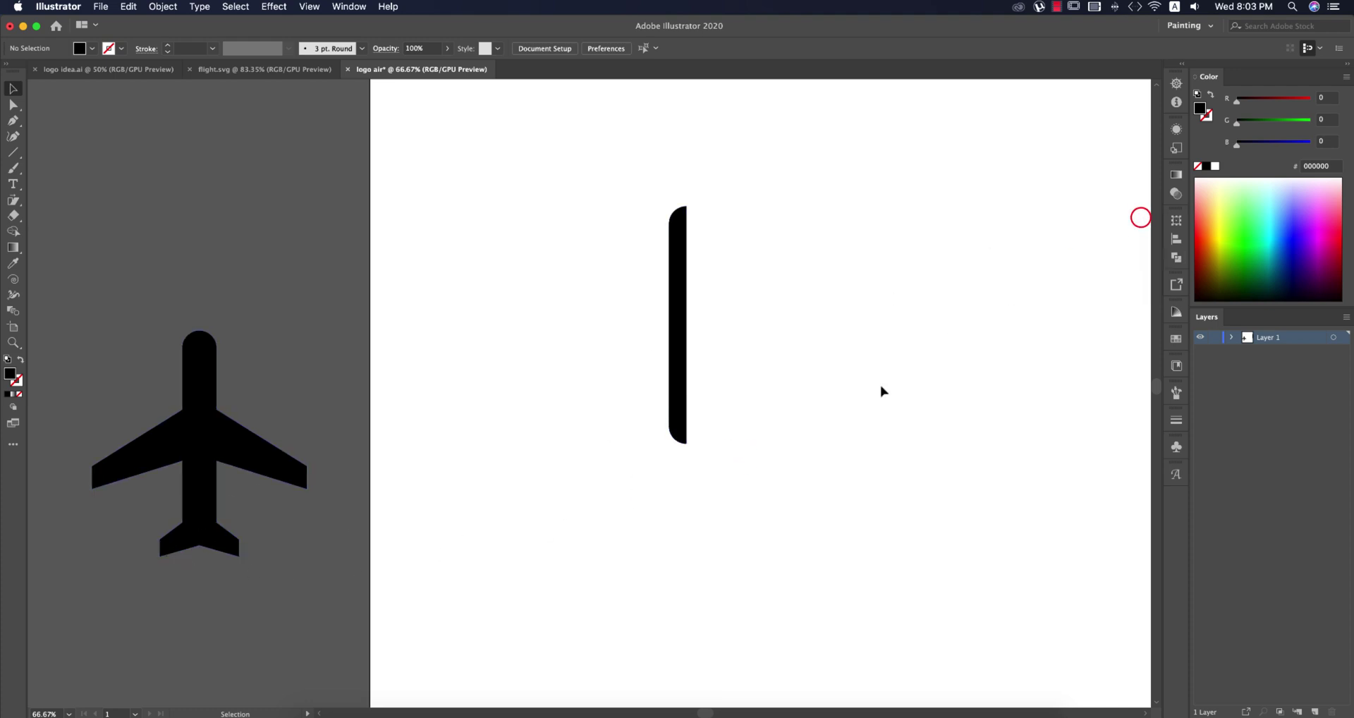
left_click(804, 453)
- Draw a swept-back left wing with the Pen tool, starting on the half fuselage's left edge and overlapping the fuselage
key("p")
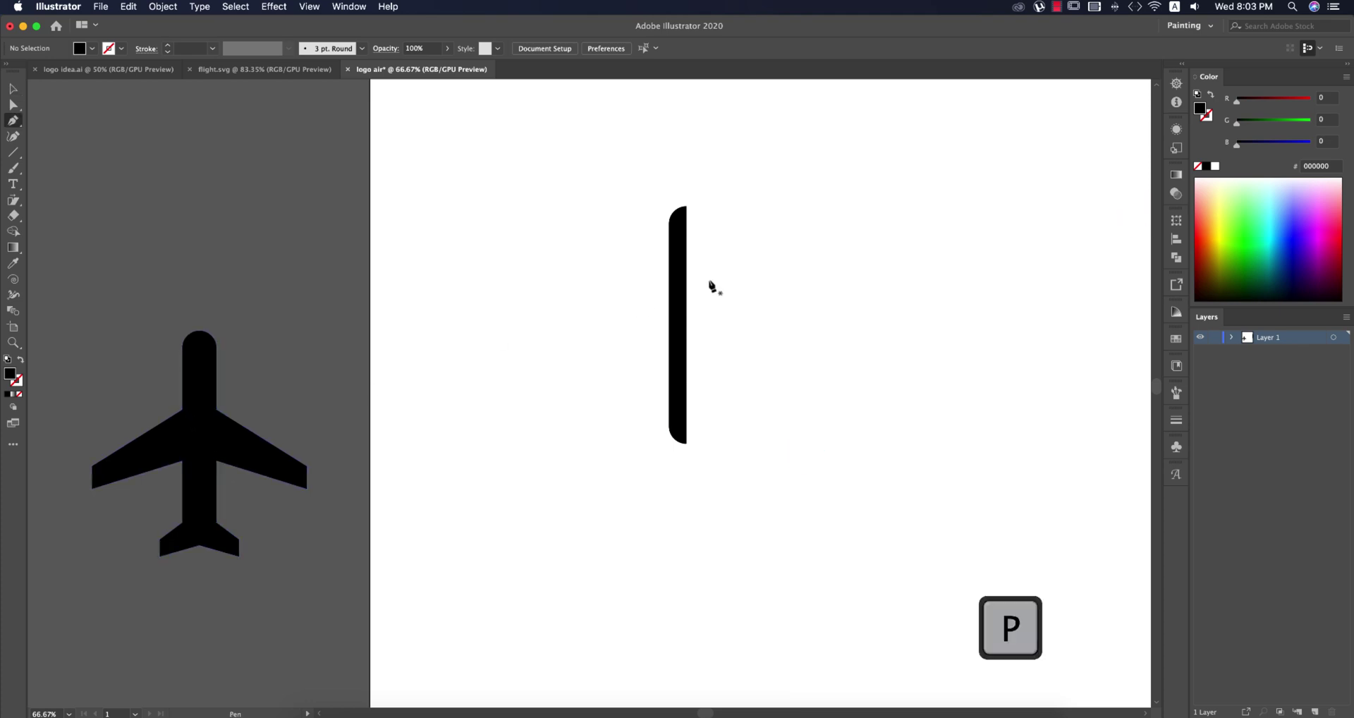
left_click(669, 277)
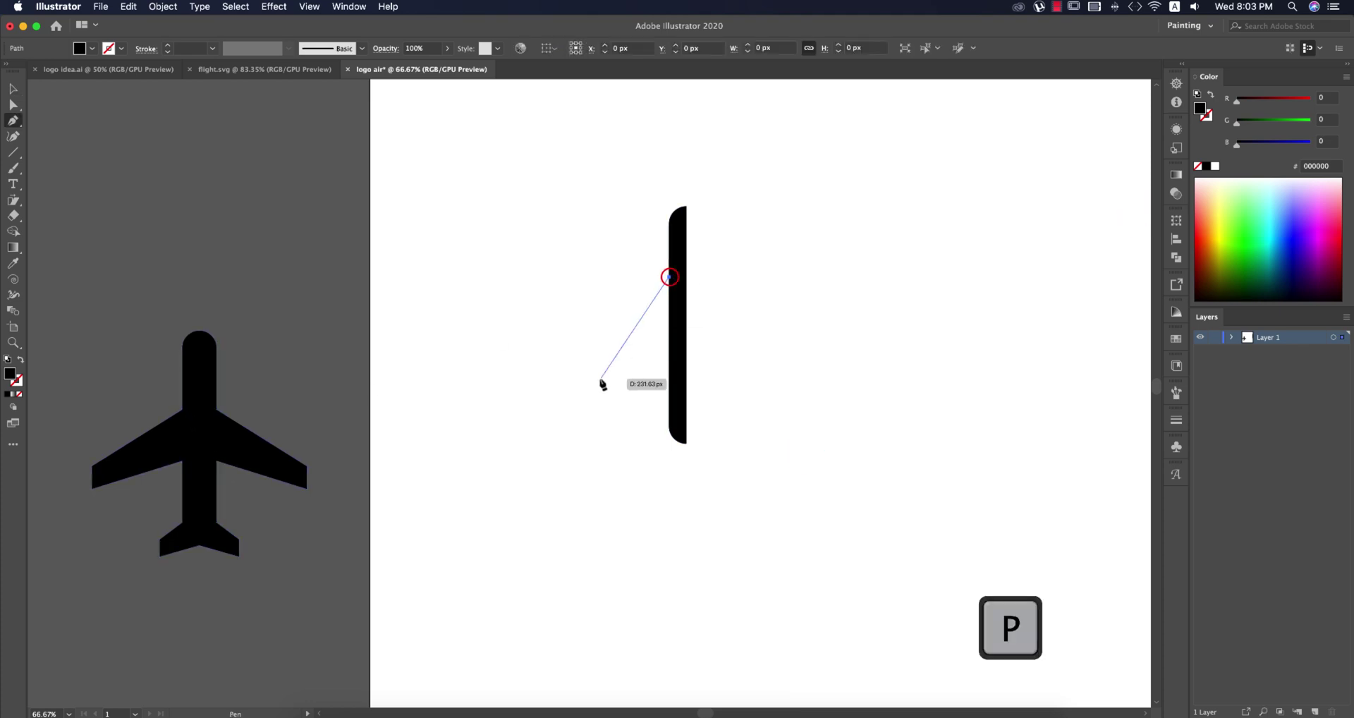
left_click(602, 376)
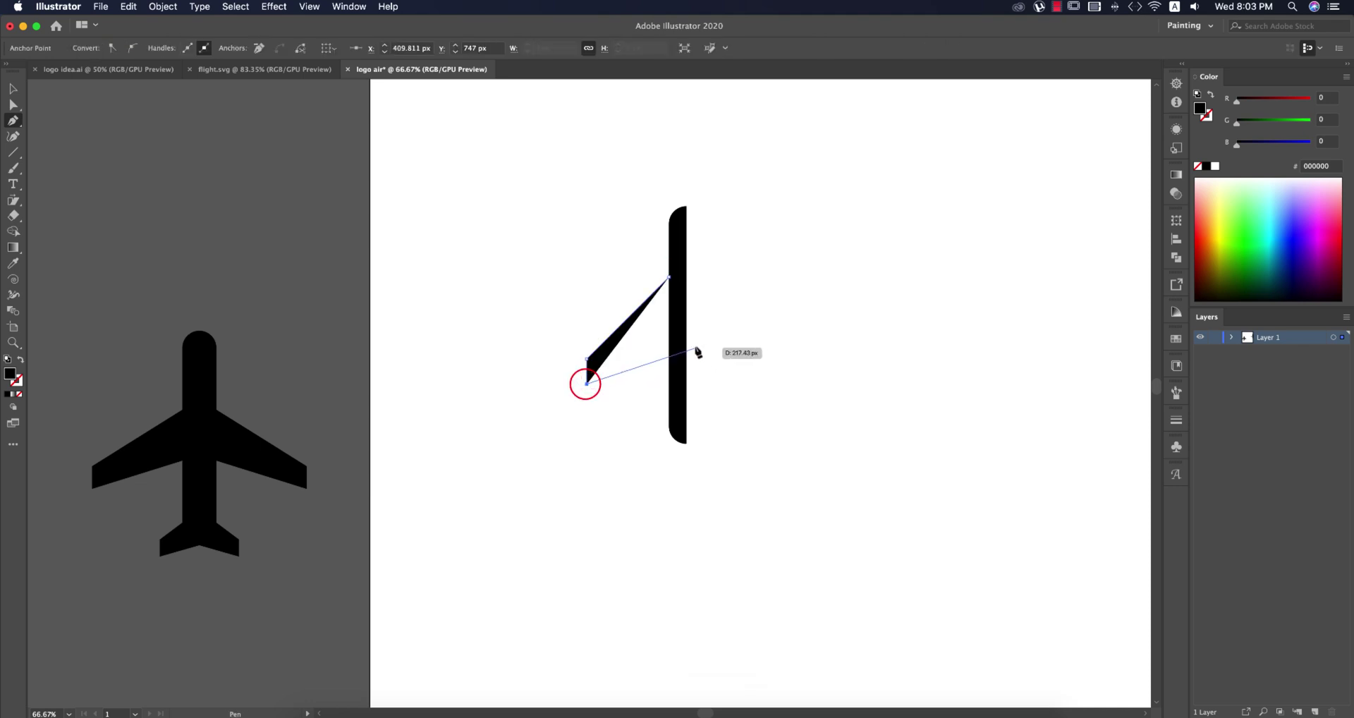
left_click(676, 329)
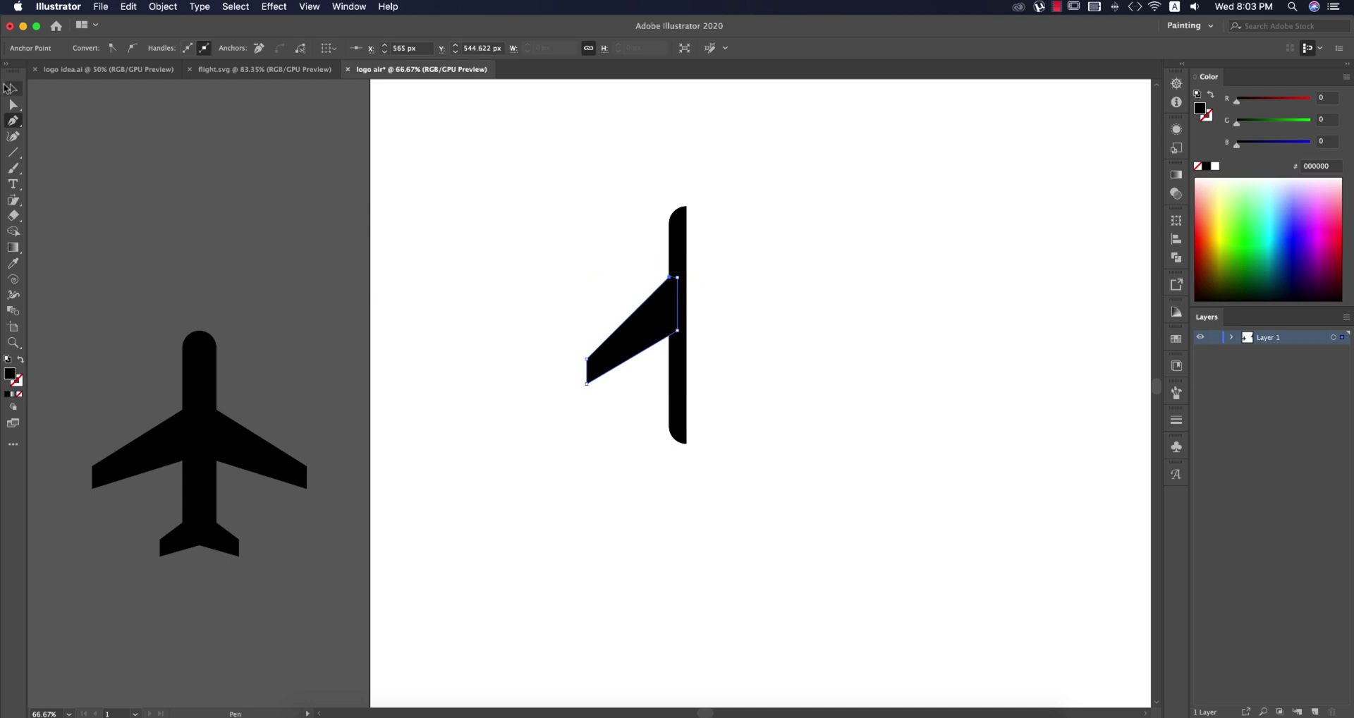
- Merge the left wing and the half fuselage into one shape with Pathfinder Unite
left_click_drag(555, 231, 797, 380)
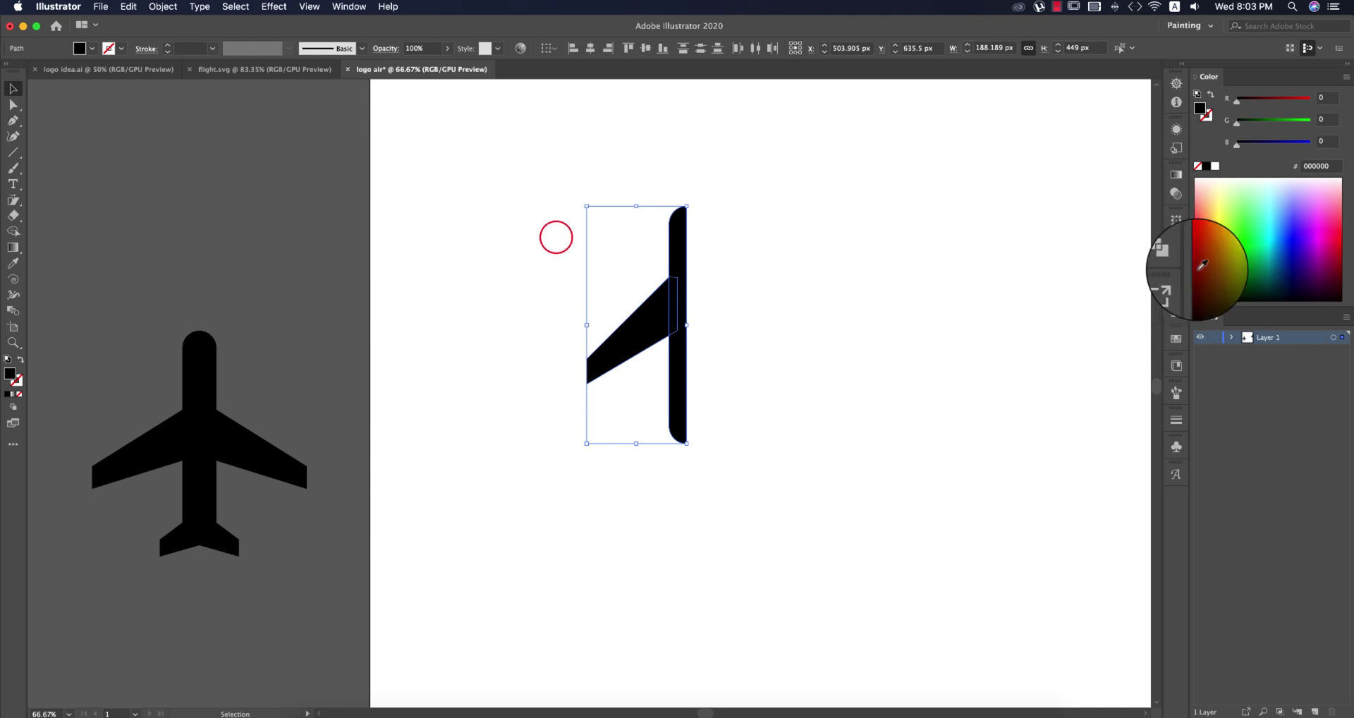
left_click(1181, 259)
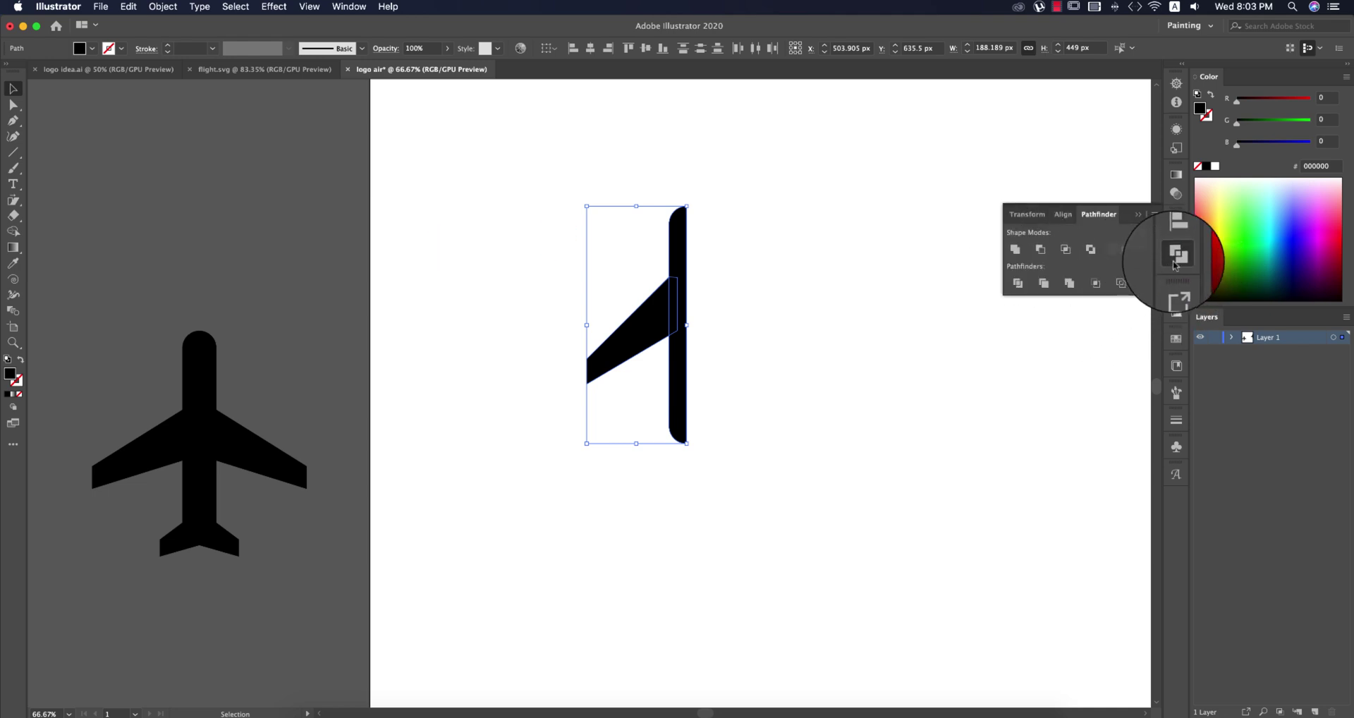
left_click(274, 7)
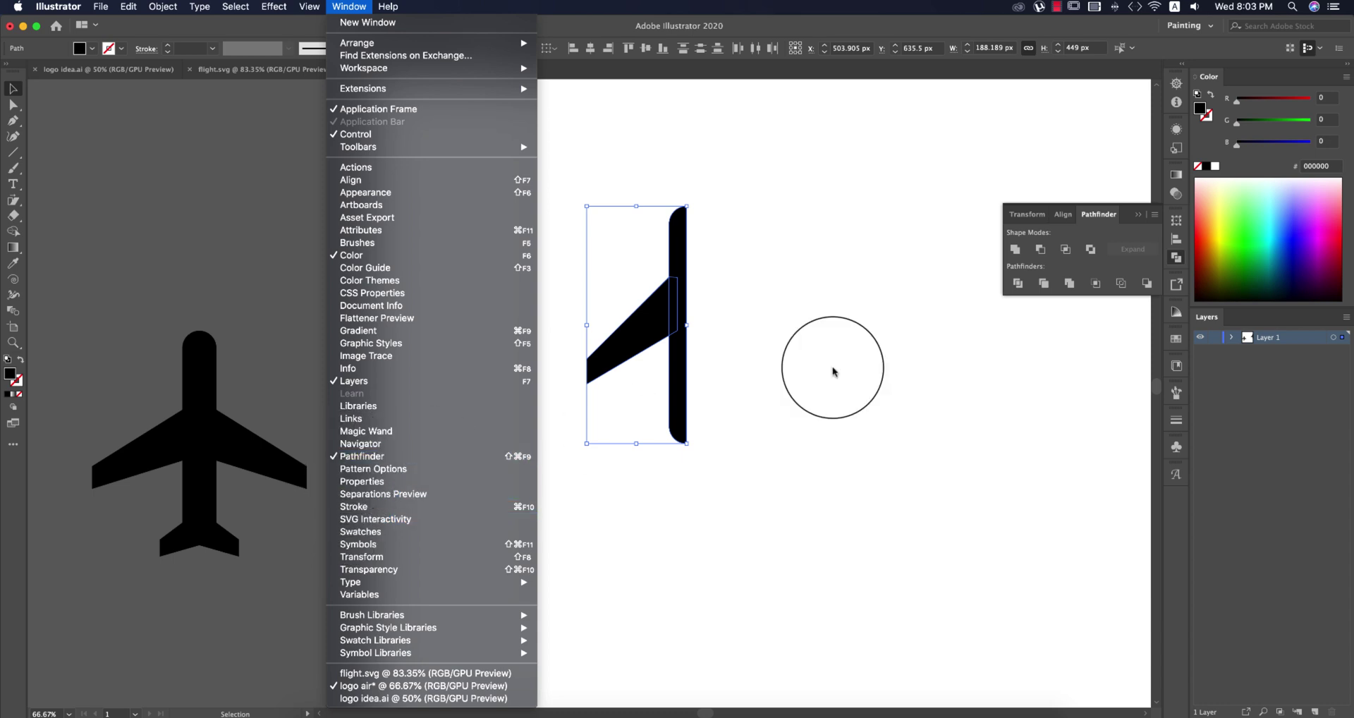
left_click(1012, 247)
left_click(1014, 249)
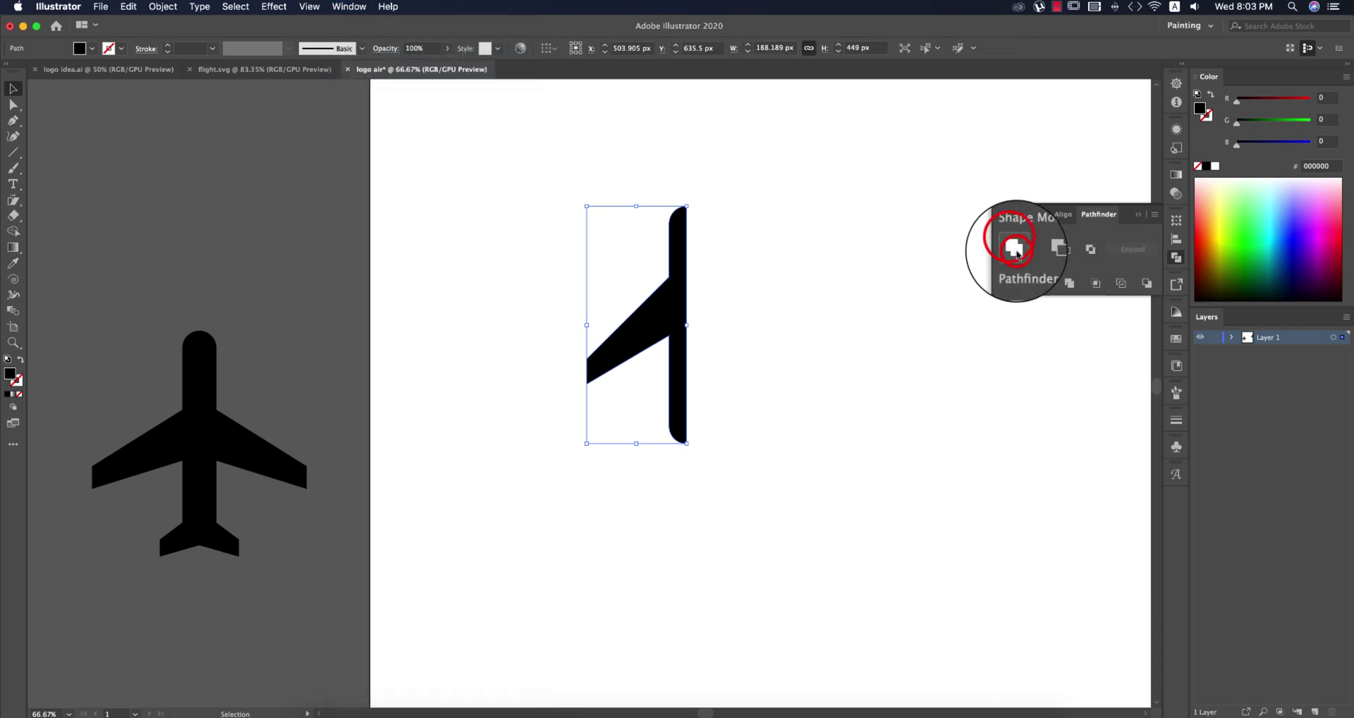
left_click(817, 418)
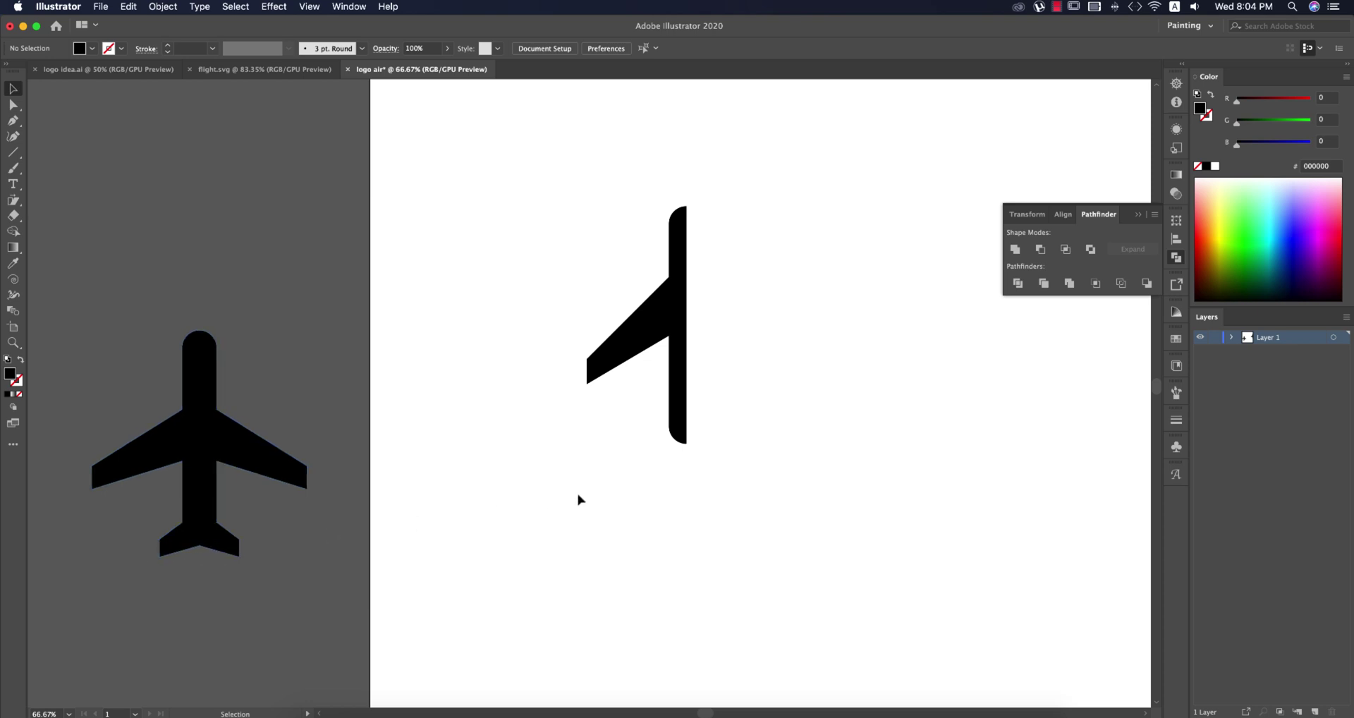
- Draw a small angled tail fin with the Pen tool at the fuselage's lower end, covering its rounded tip
key("p")
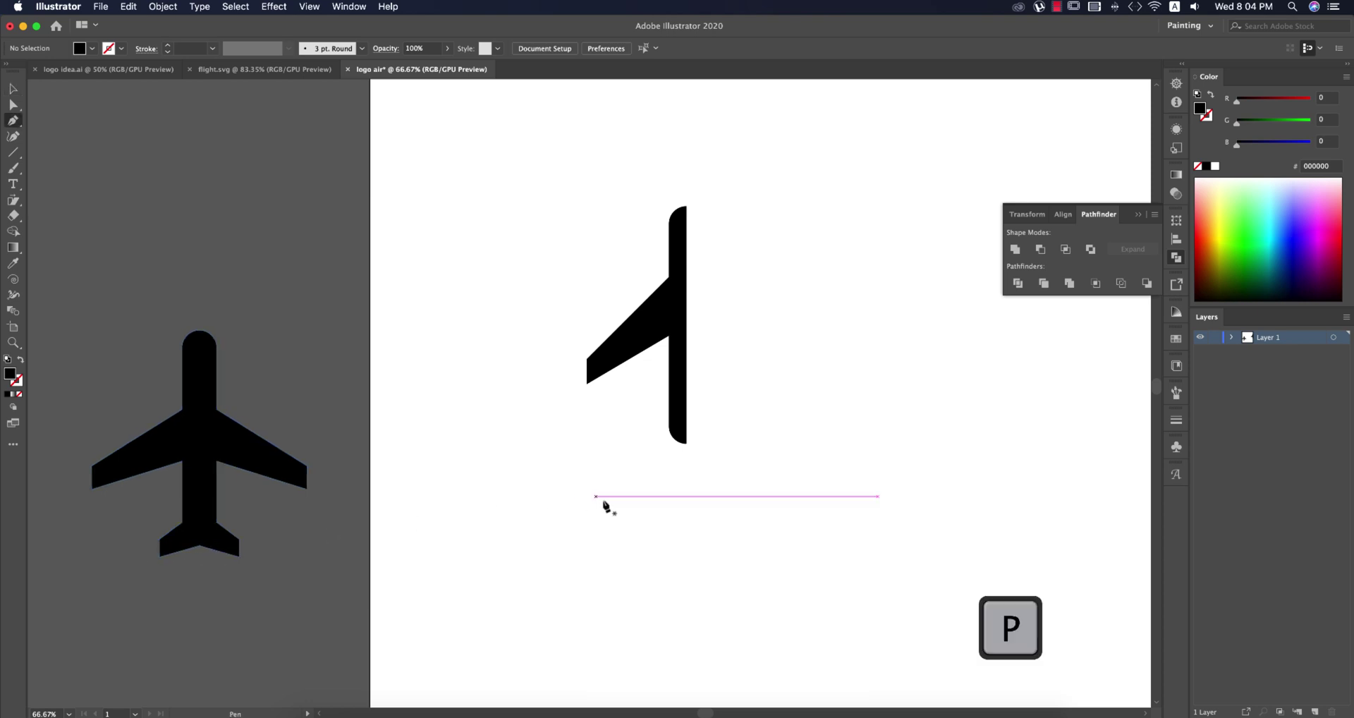
left_click(675, 423)
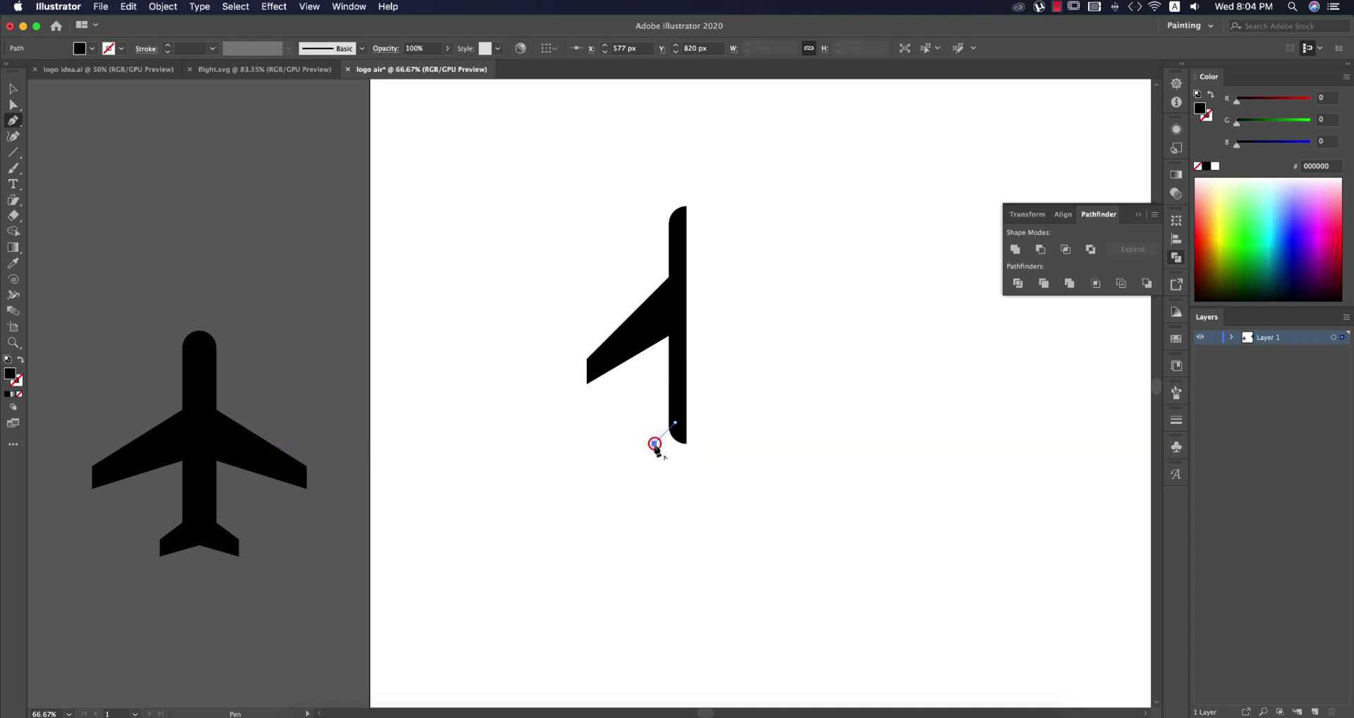
left_click_drag(654, 443, 656, 462)
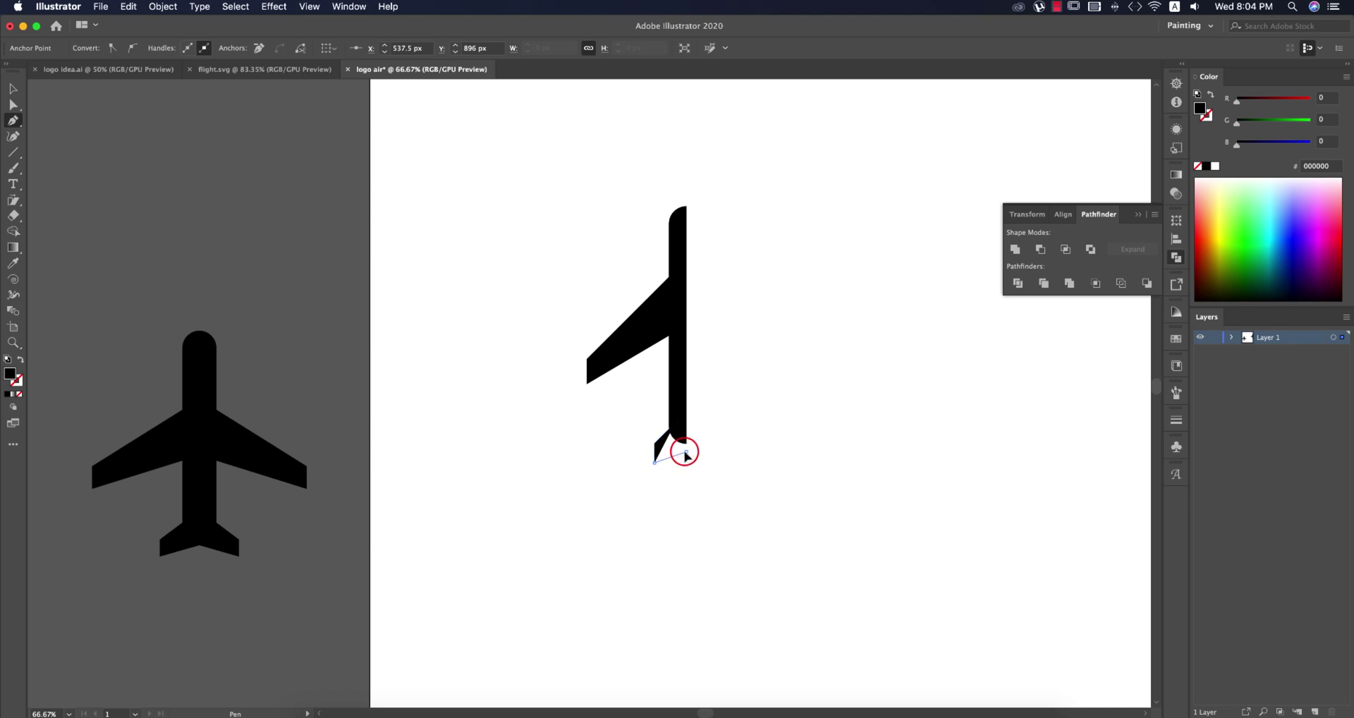
key("super+z")
left_click(687, 451)
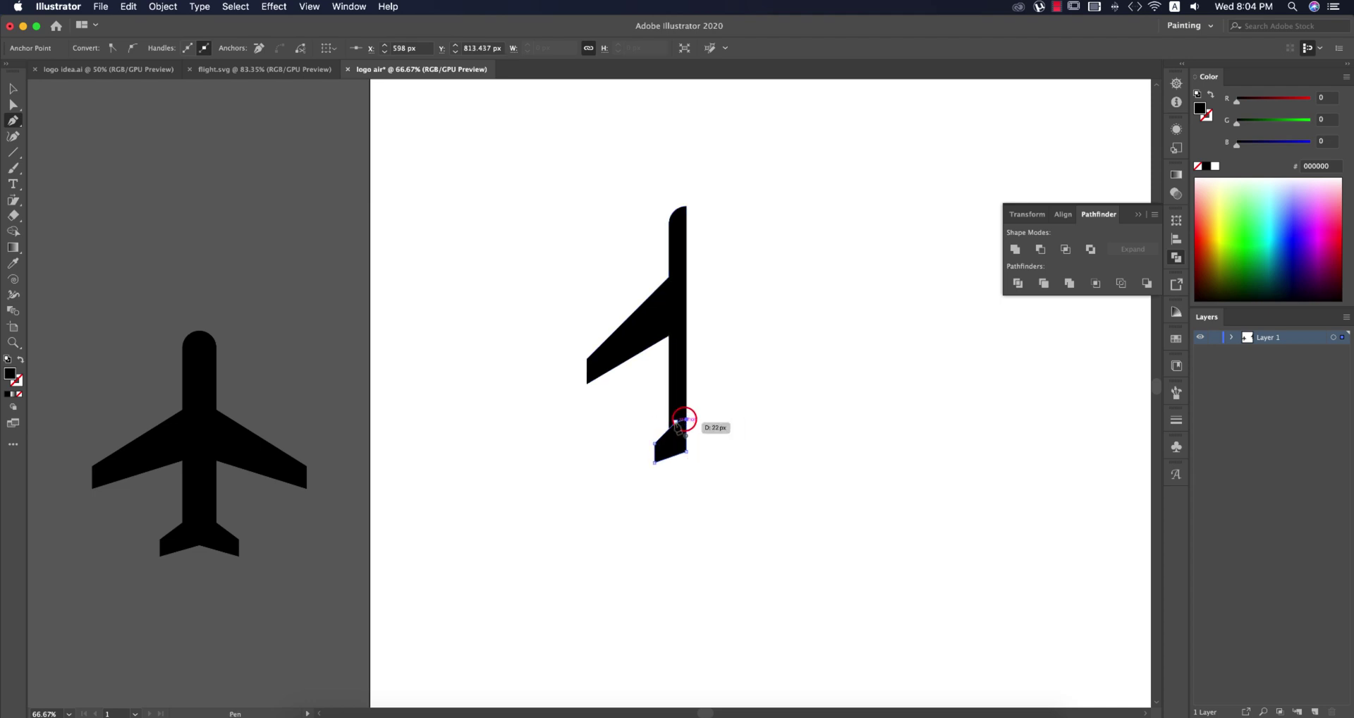
key("v")
left_click(774, 478)
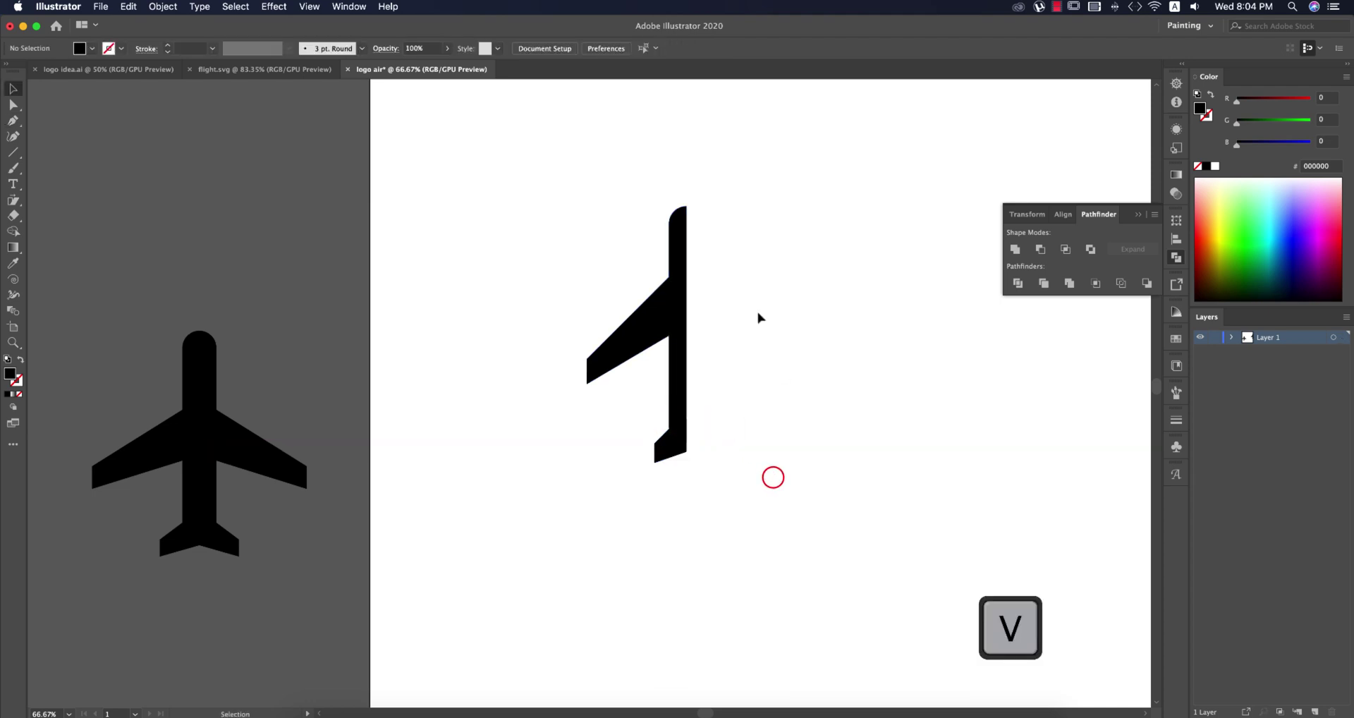
- Unite the tail fin with the half-plane shape and deselect the result
left_click_drag(627, 190, 811, 522)
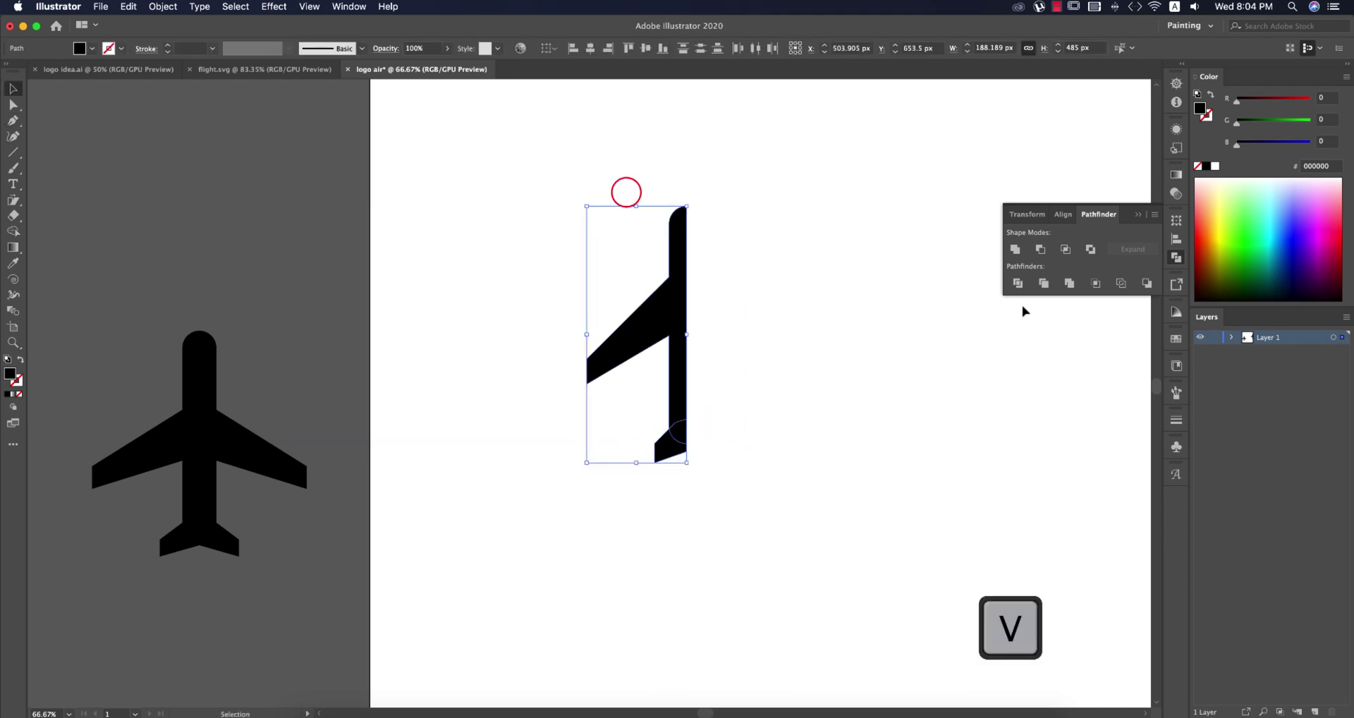
left_click(1015, 250)
left_click(830, 495)
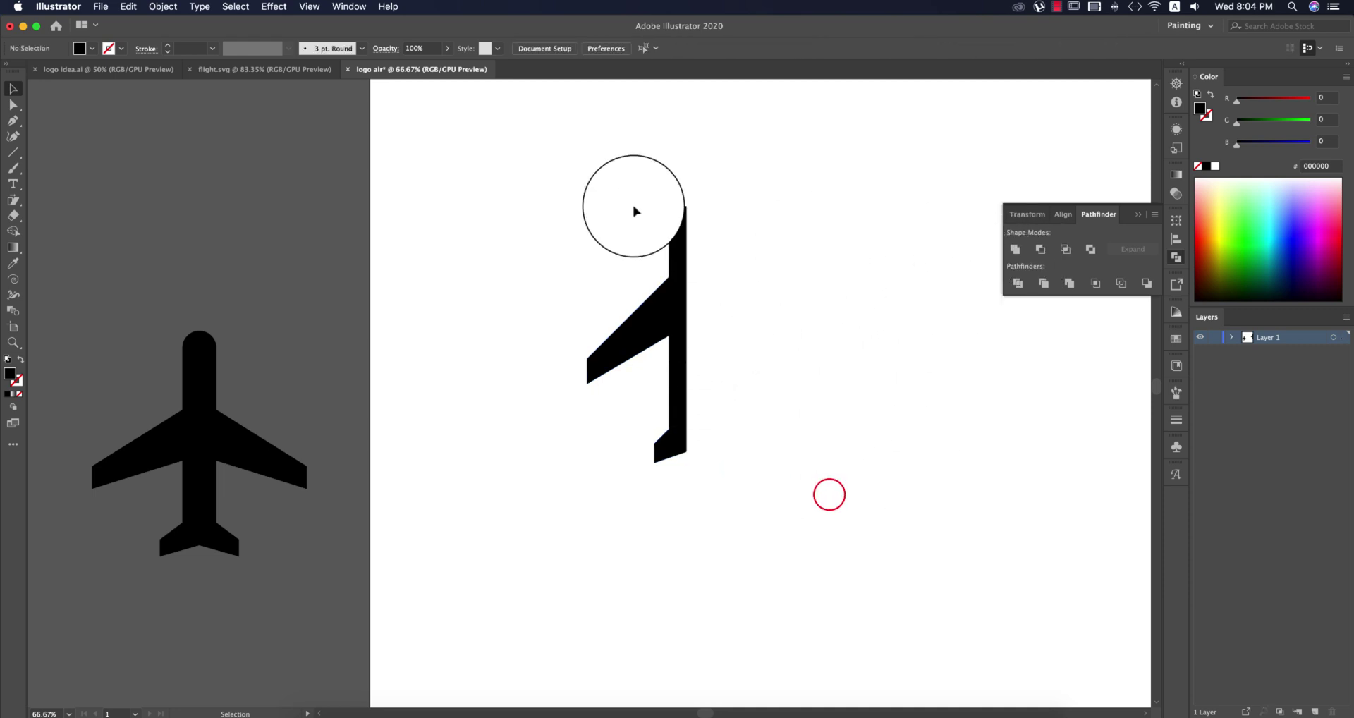
- Make a mirrored copy of the half-plane shape using Reflect with the Vertical axis
left_click_drag(629, 363, 665, 354)
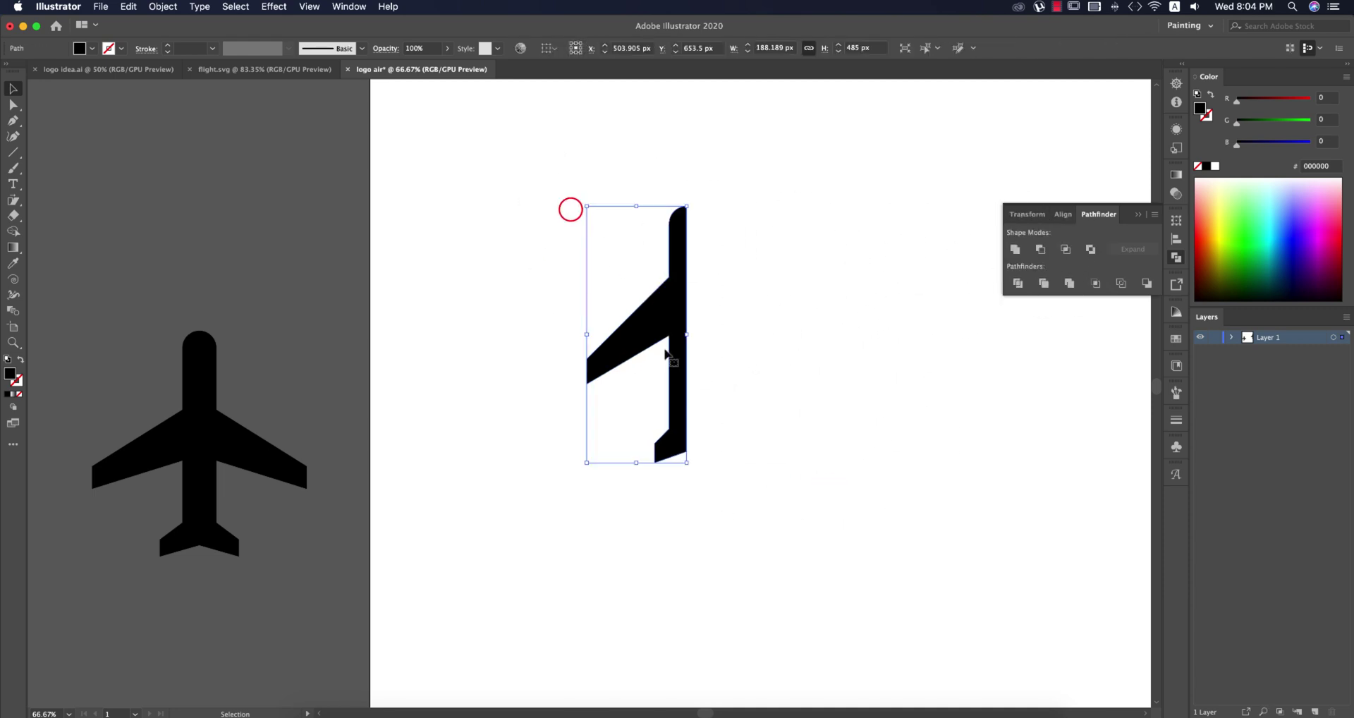
right_click(665, 326)
mouse_move(734, 526)
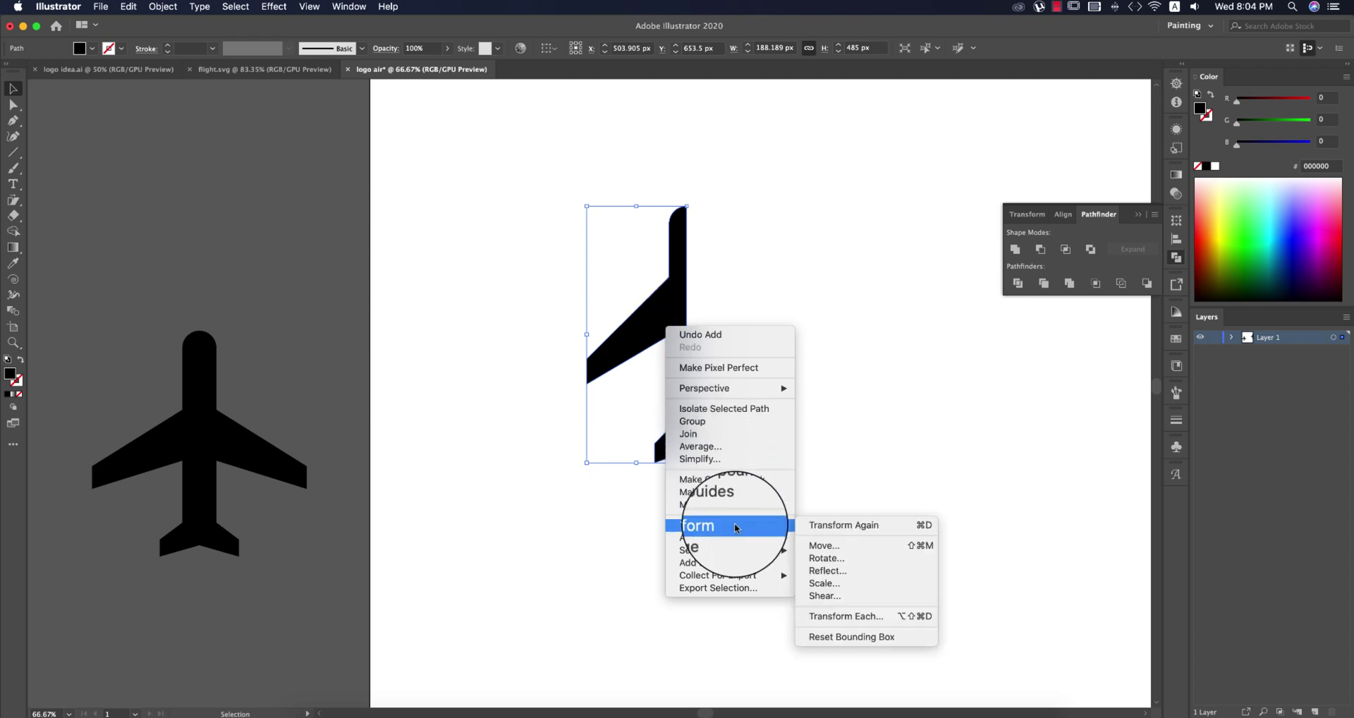
left_click(831, 573)
left_click_drag(894, 277, 788, 241)
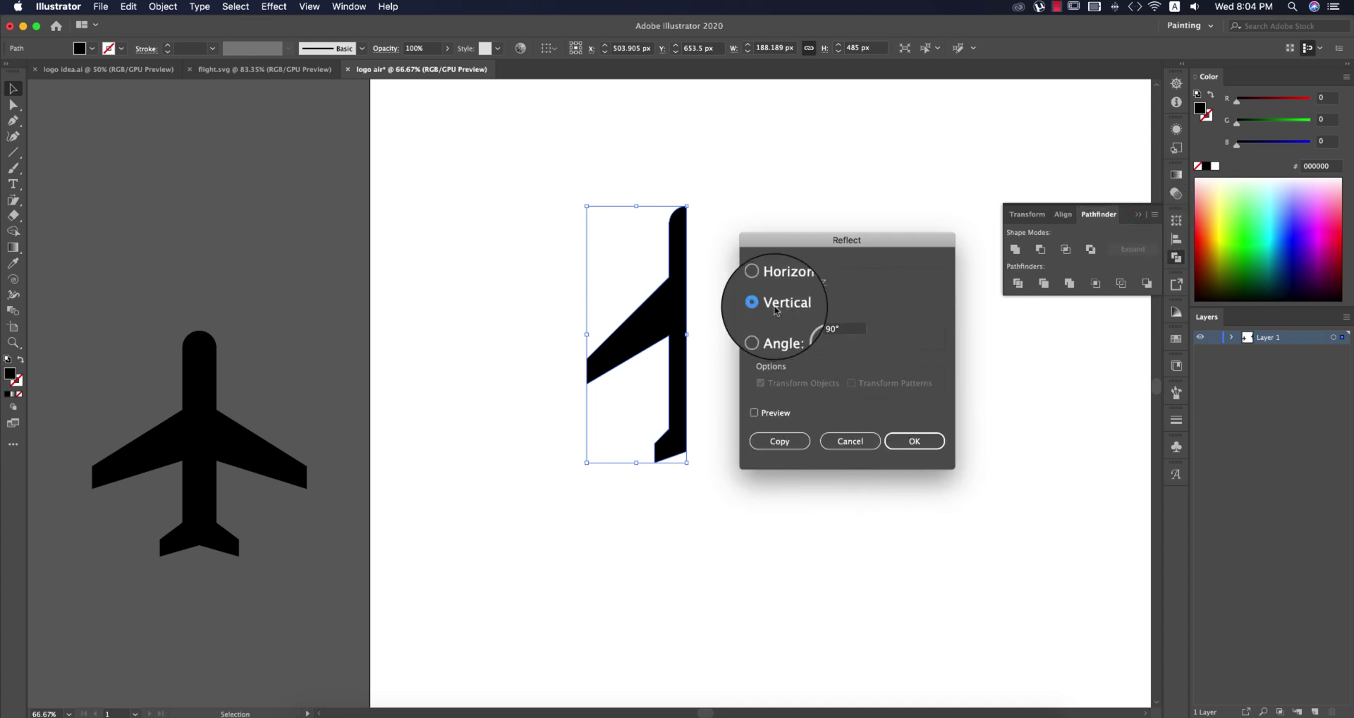
left_click(784, 442)
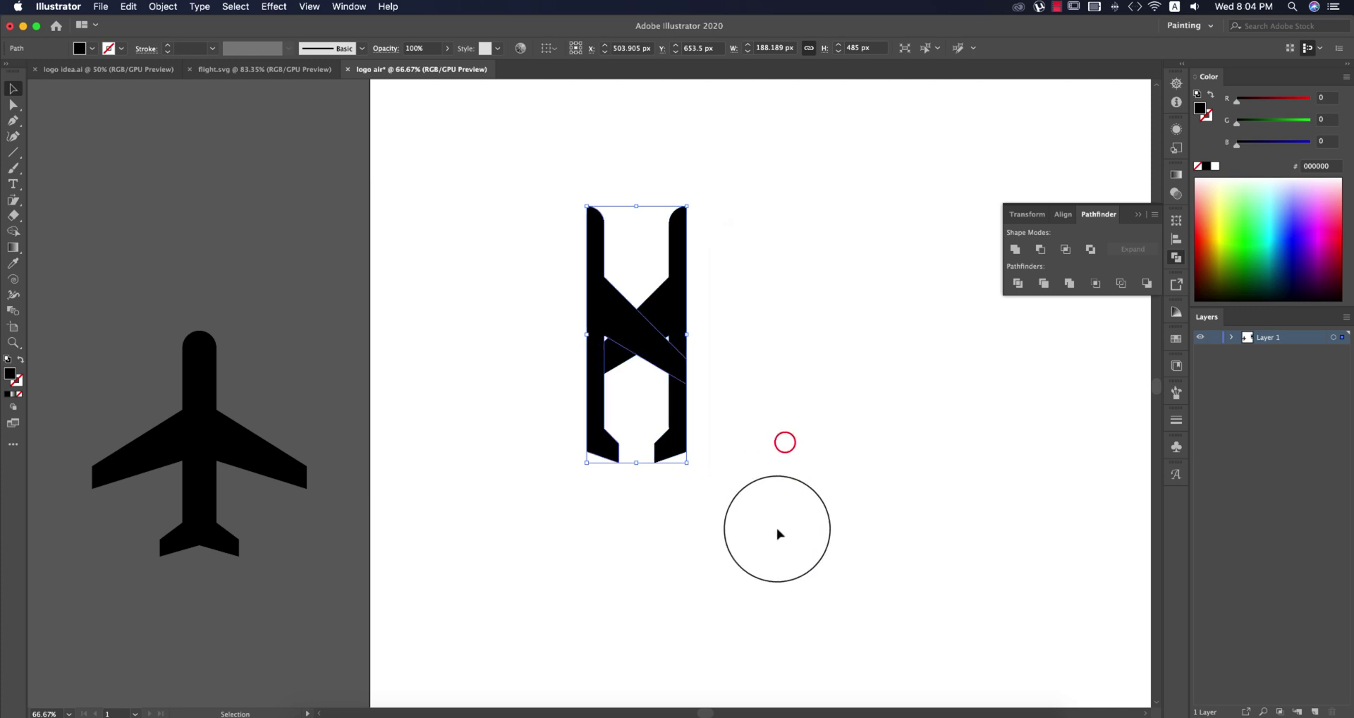
- Move the mirrored half so its straight edge meets the original half along the fuselage centreline, and deselect it
left_click(781, 396)
left_click_drag(619, 338, 719, 338)
left_click(875, 338)
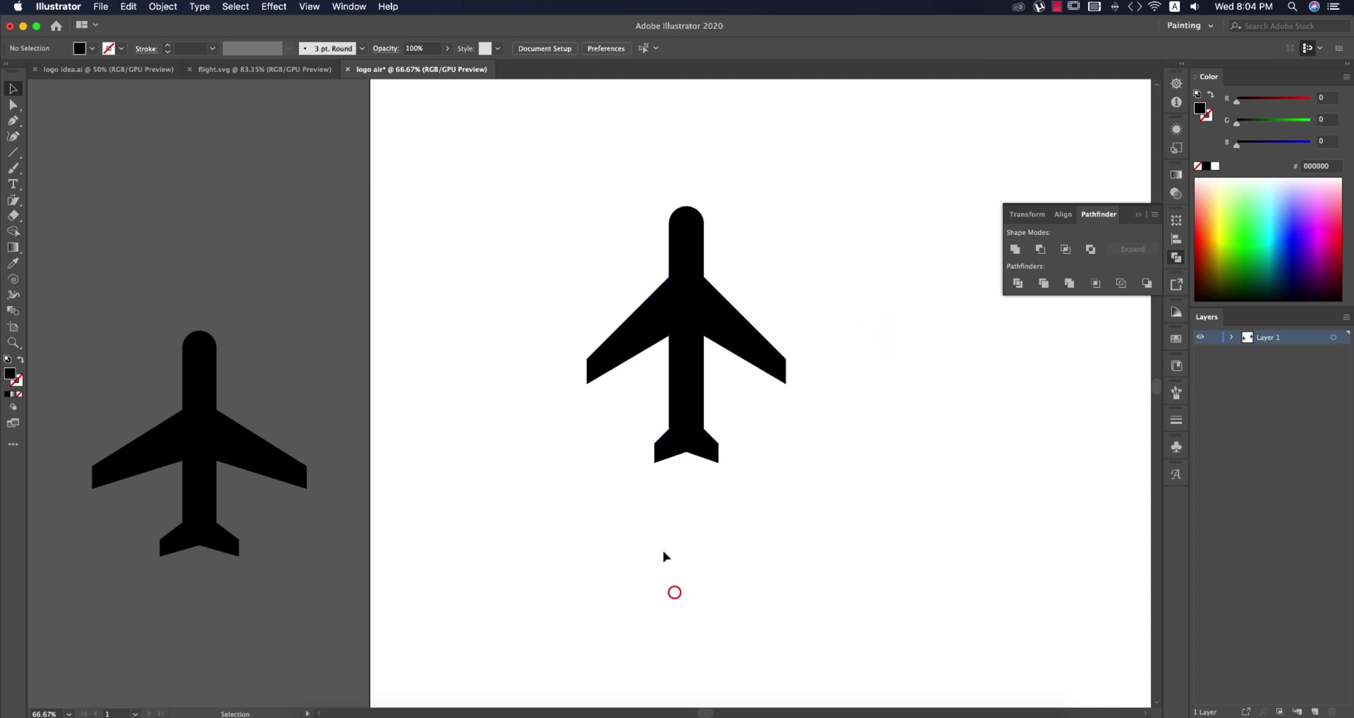
- Unite the two plane halves into one shape with Pathfinder, deselect it and put the Pathfinder options away
left_click_drag(695, 396, 843, 509)
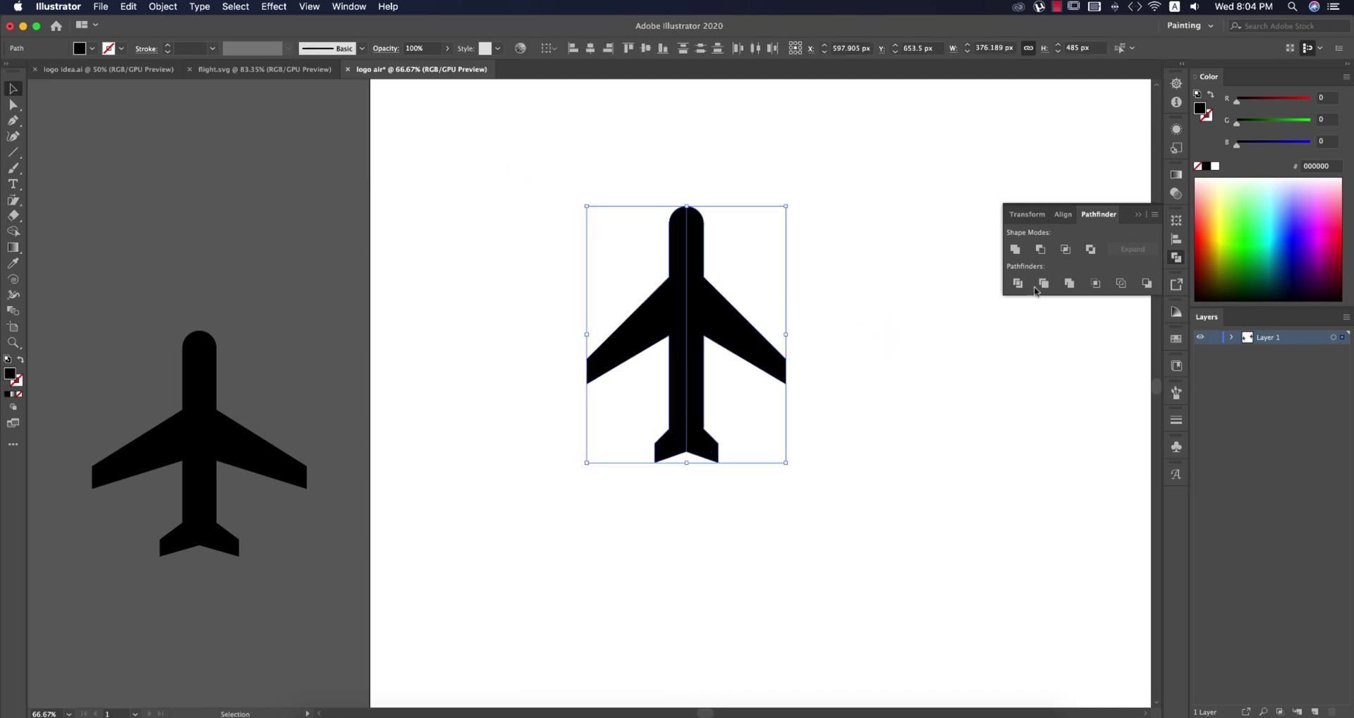
left_click(1021, 253)
left_click(851, 401)
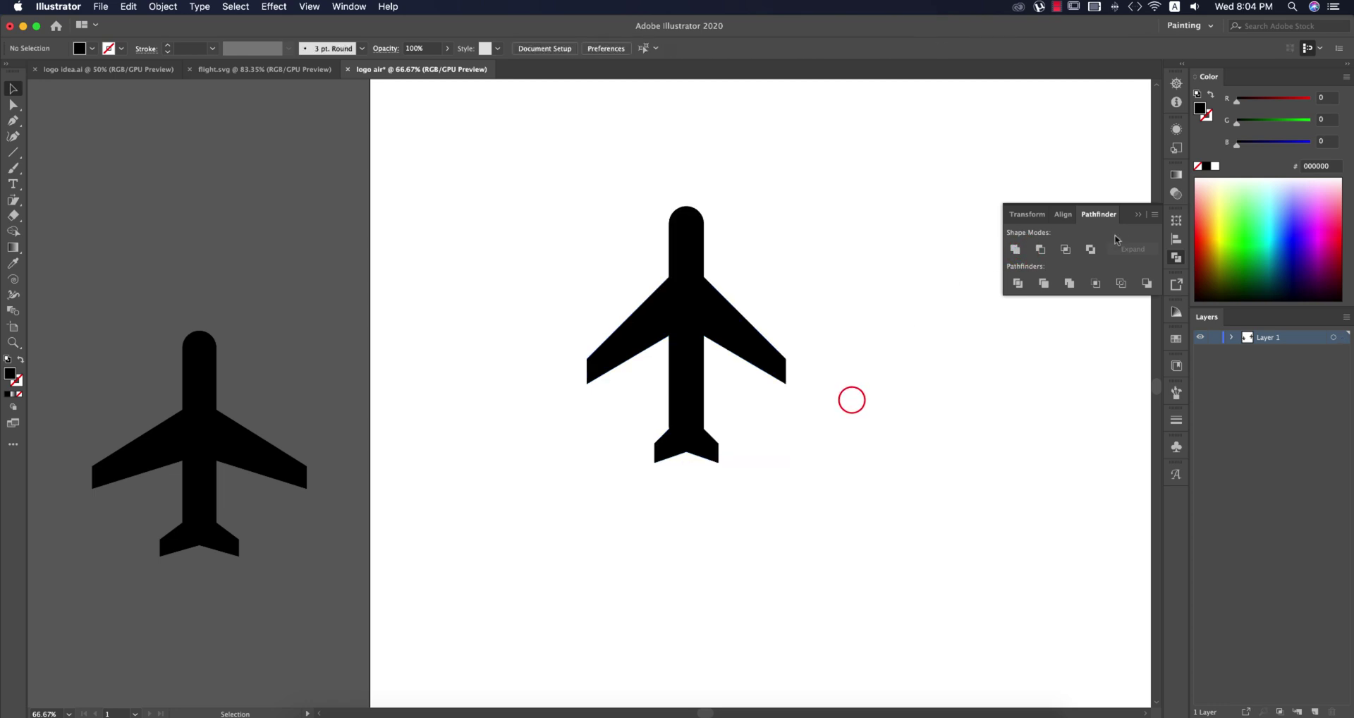
left_click(1135, 216)
- Move the finished airplane off the artboard, directly above the reference plane
scroll(909, 431, "down", 2)
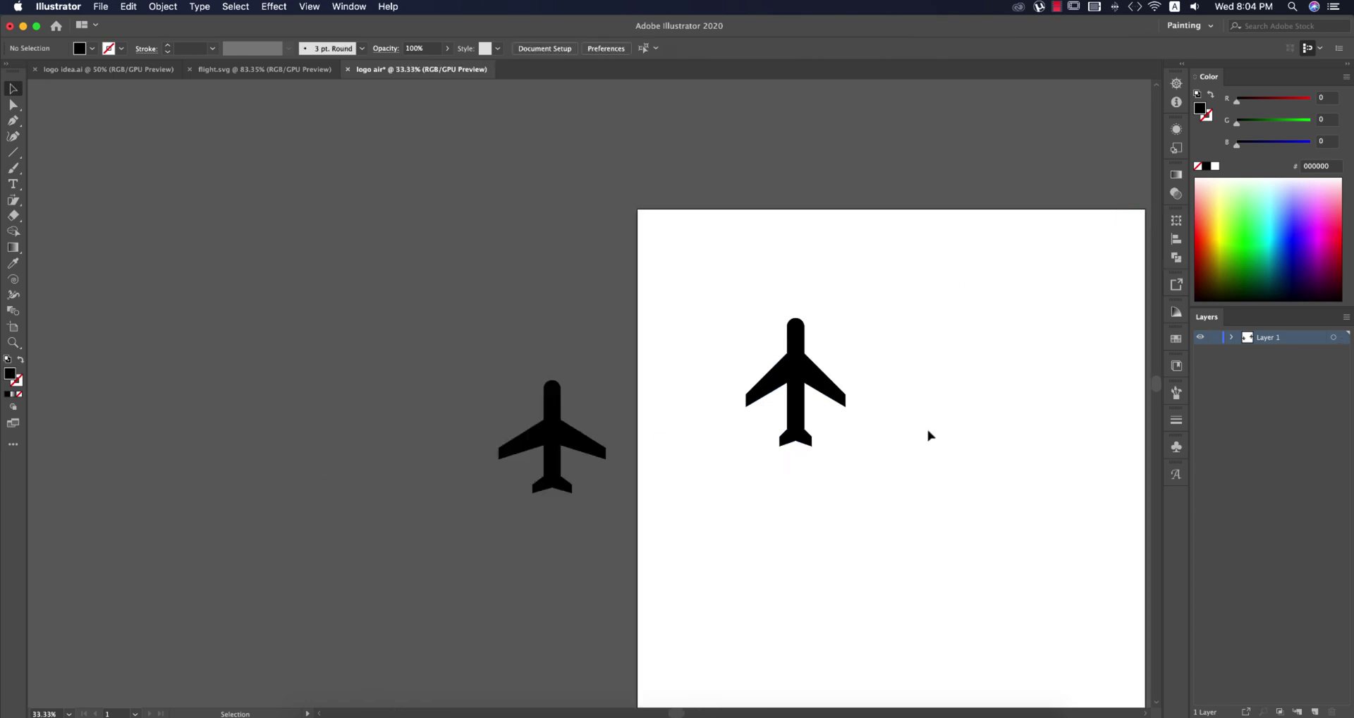
left_click_drag(927, 431, 769, 414)
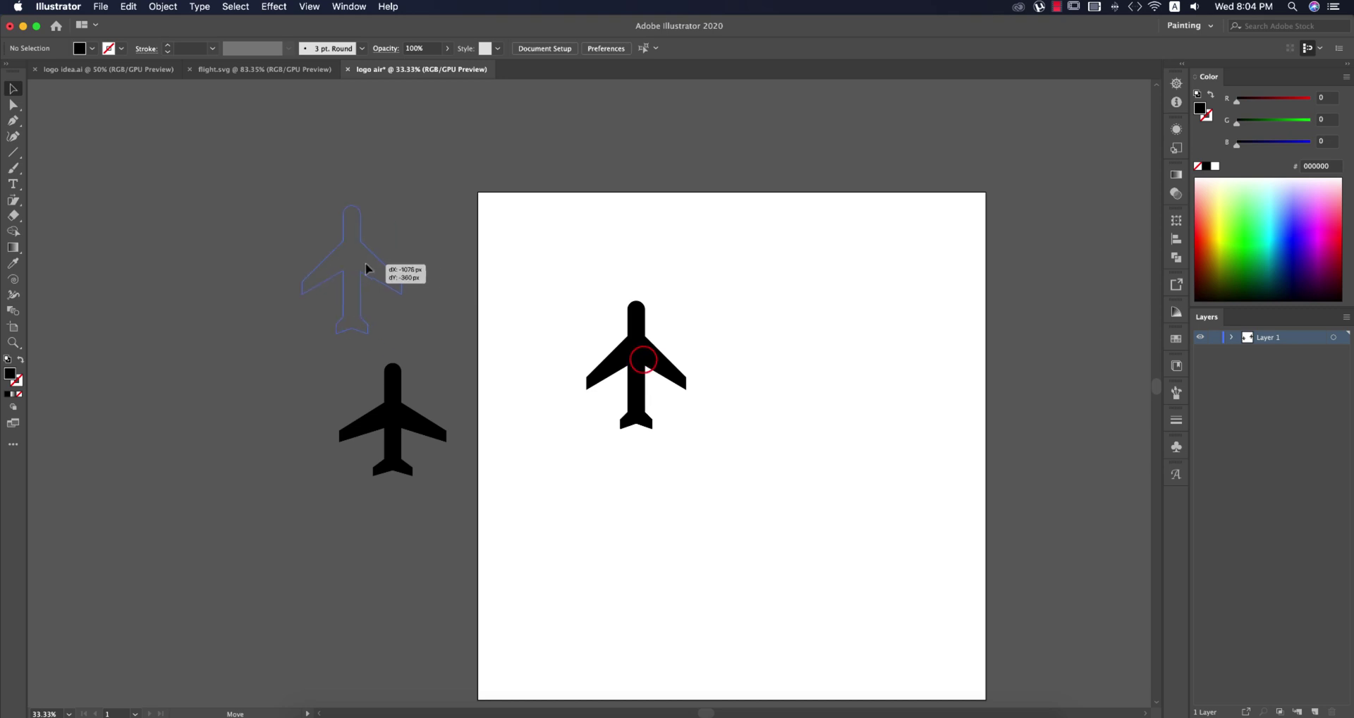
left_click_drag(398, 266, 399, 266)
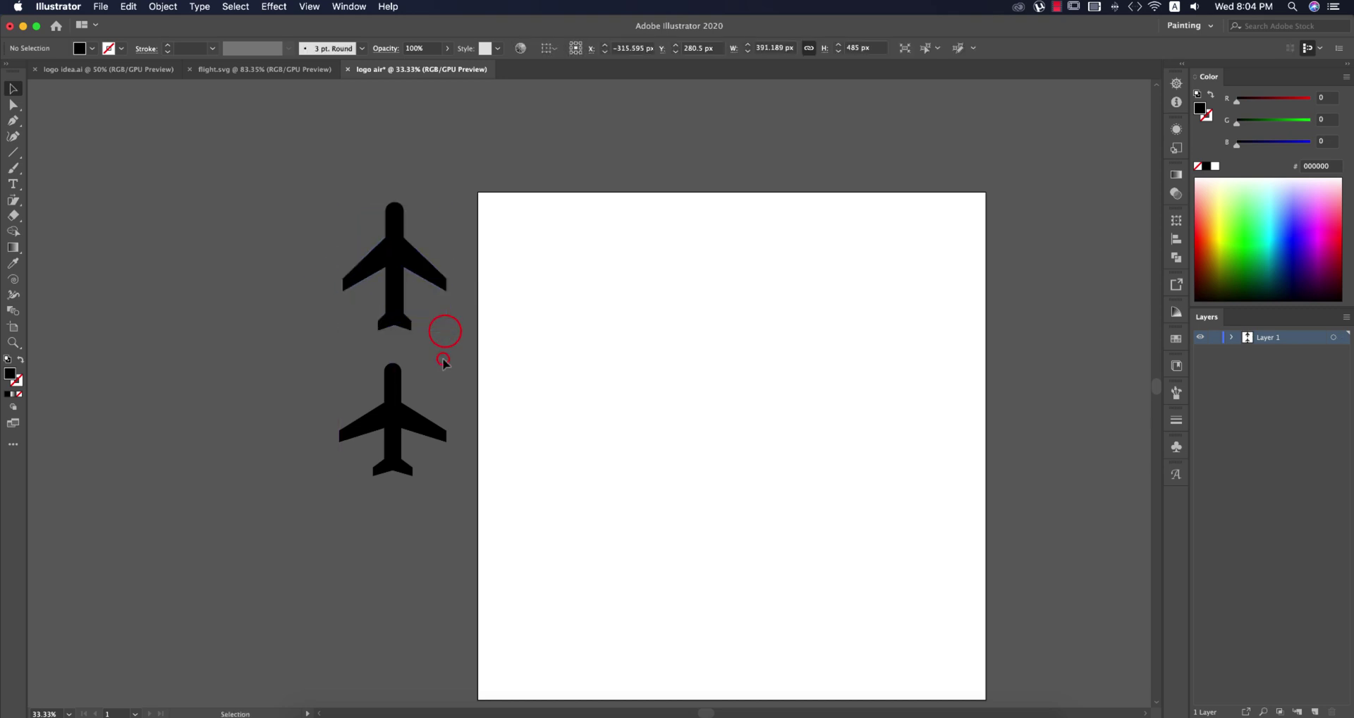
- Draw a black circle about 452 px in diameter near the middle of the artboard with the Ellipse tool
left_click(14, 152)
left_click(55, 172)
left_click_drag(700, 418, 748, 480)
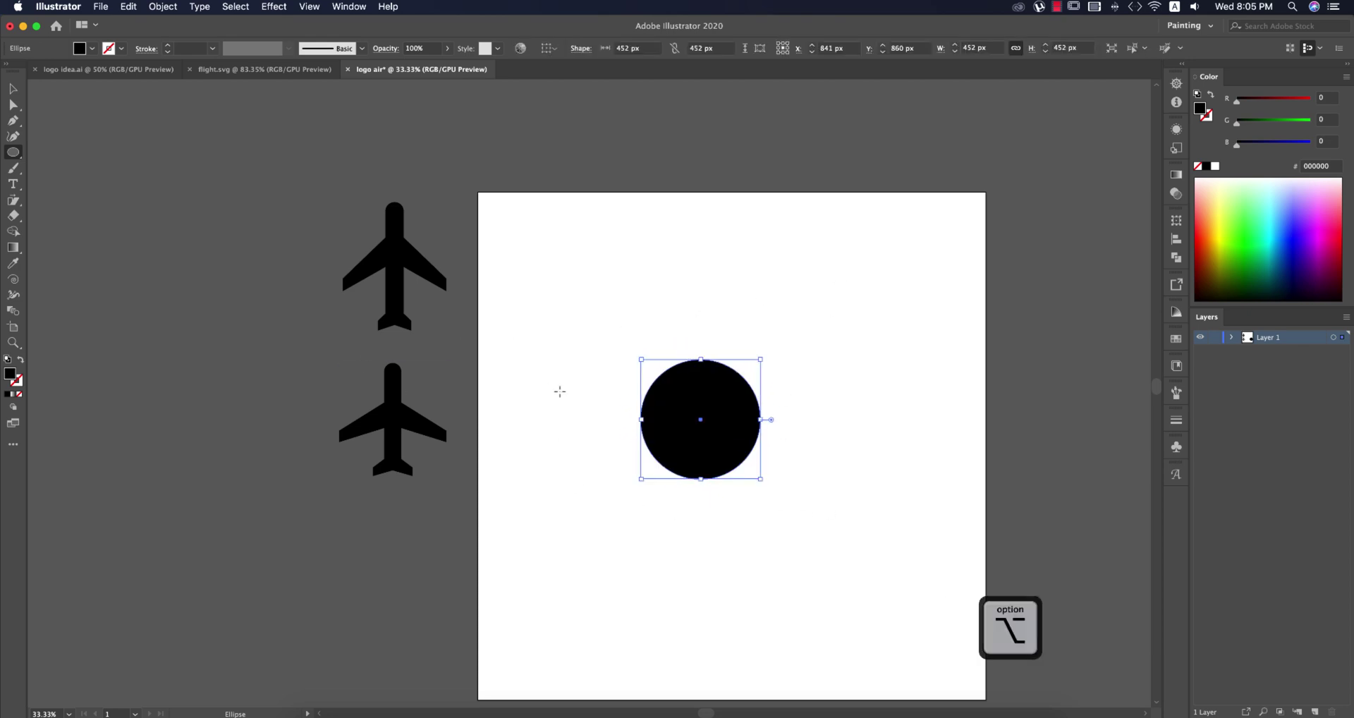
- Duplicate the circle into the artboard's upper-right corner and deselect the copy
left_click_drag(727, 426, 922, 272)
key("super+z")
key("v")
left_click_drag(732, 436, 943, 285)
left_click(873, 418)
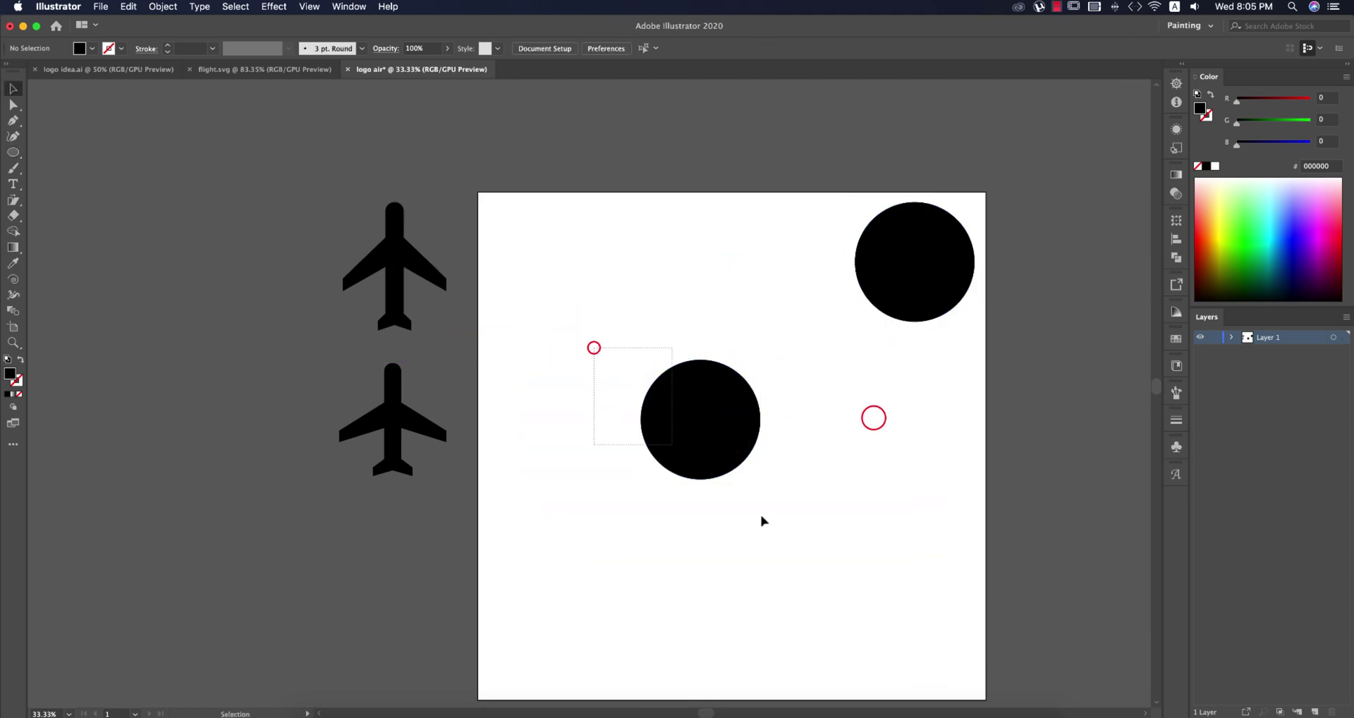
- Align the middle circle to the artboard's horizontal and vertical centre
left_click_drag(762, 520, 754, 372)
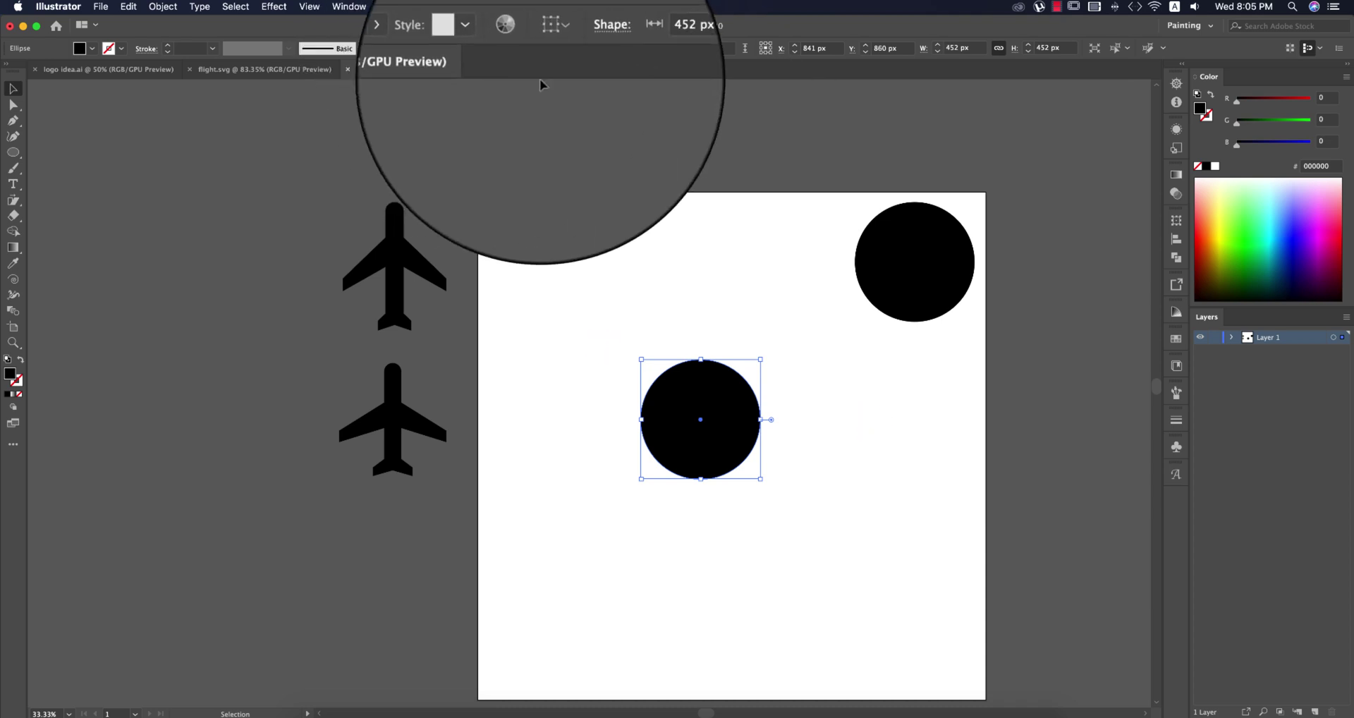
left_click(549, 48)
left_click(552, 95)
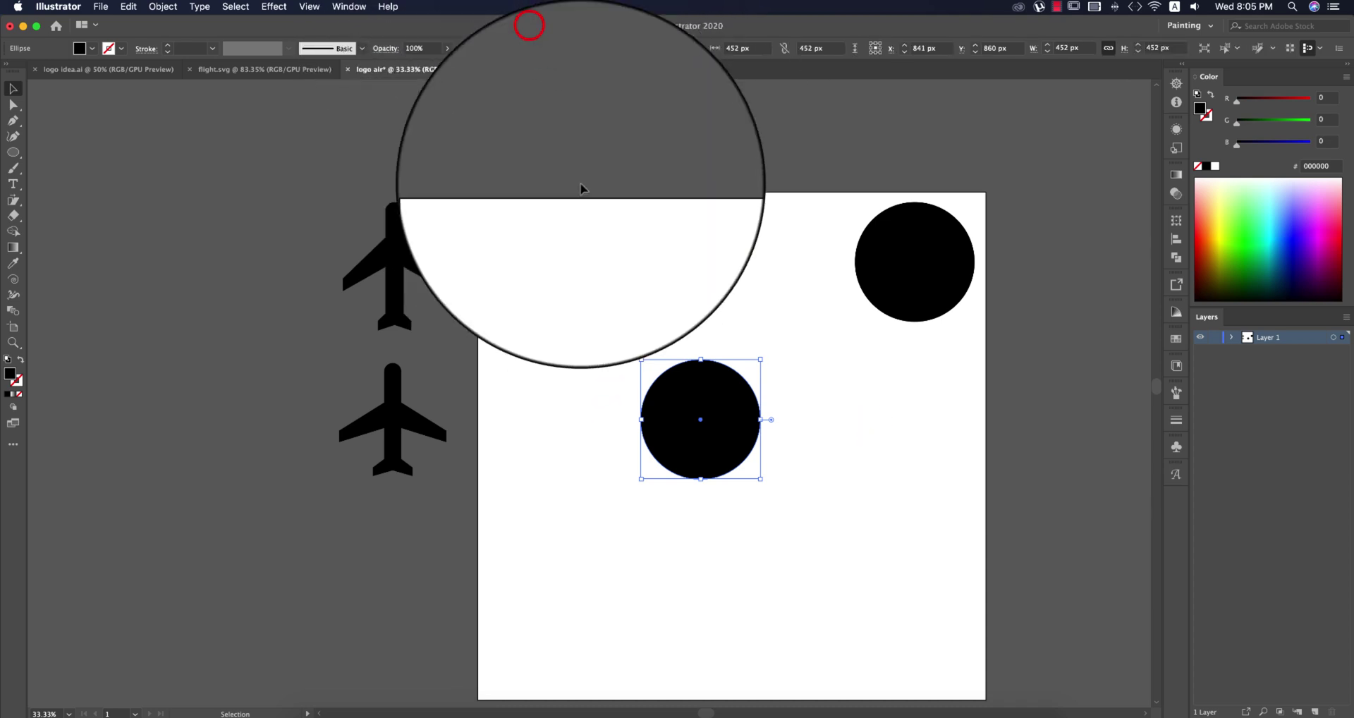
left_click(596, 49)
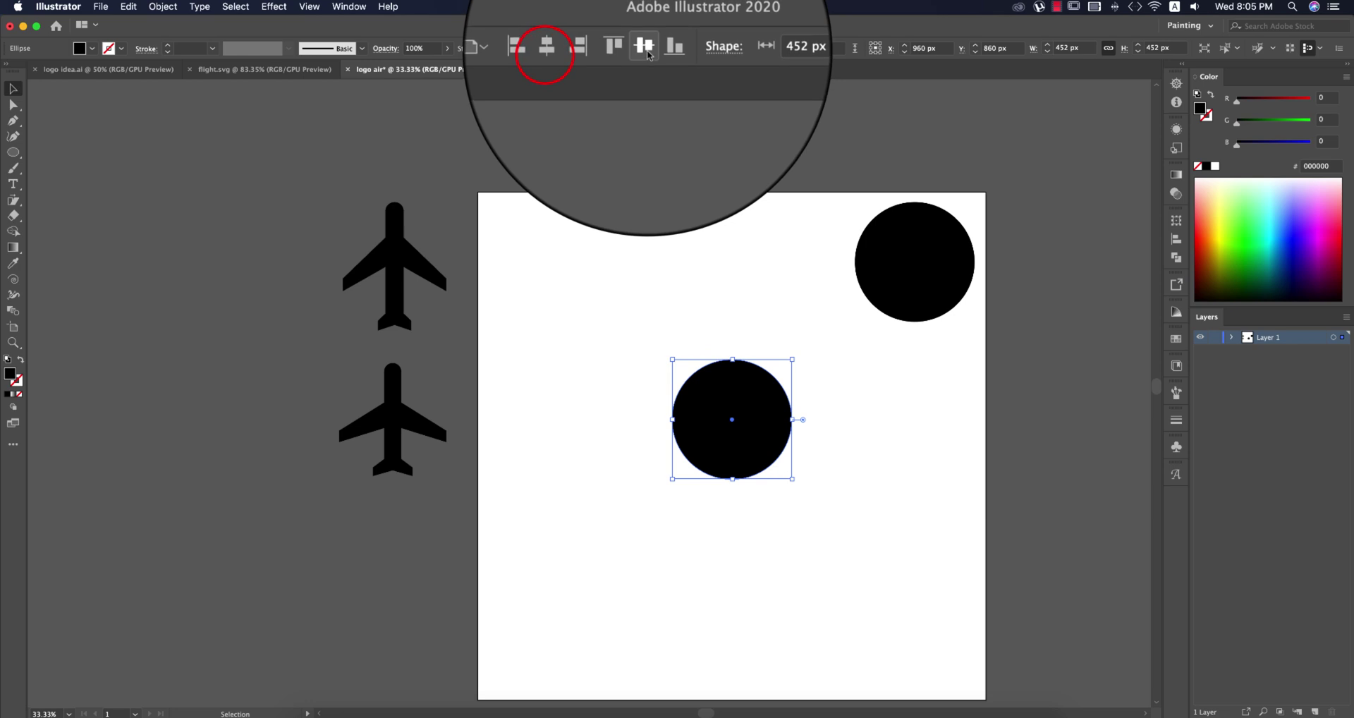
left_click(645, 49)
left_click(839, 427)
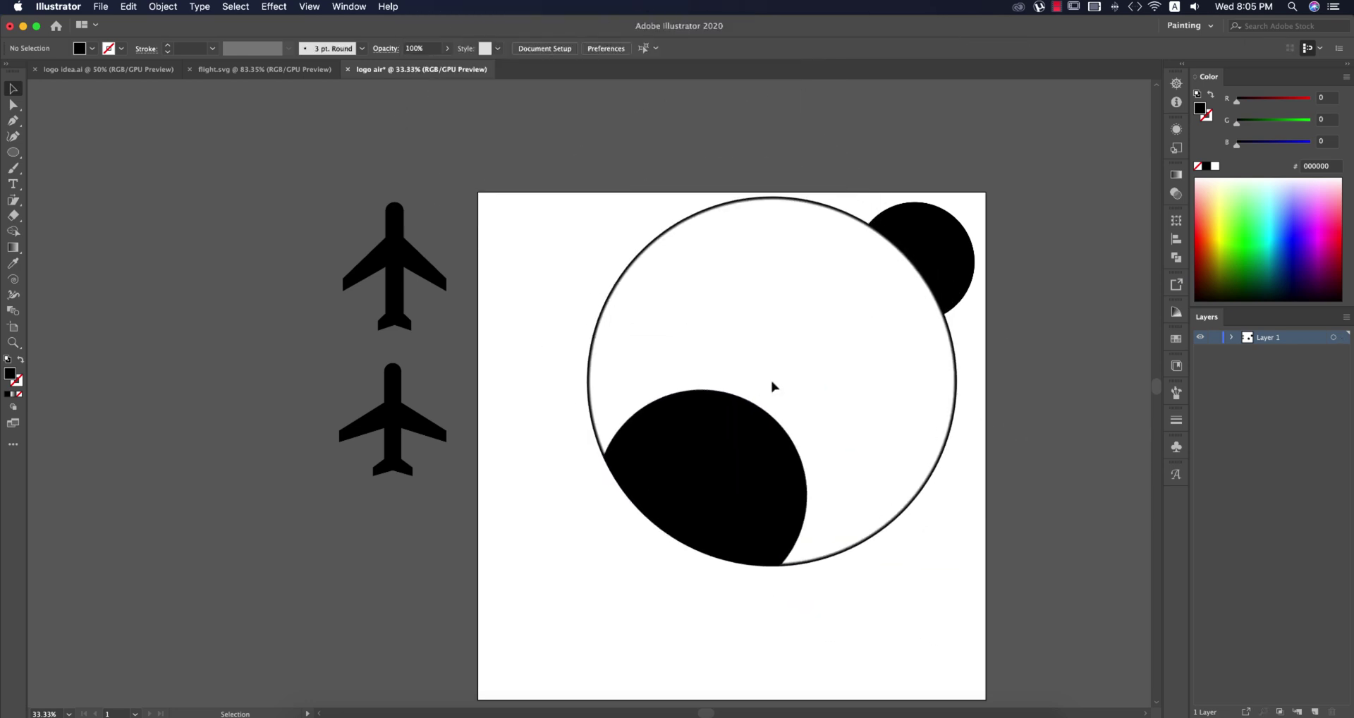
left_click(720, 386)
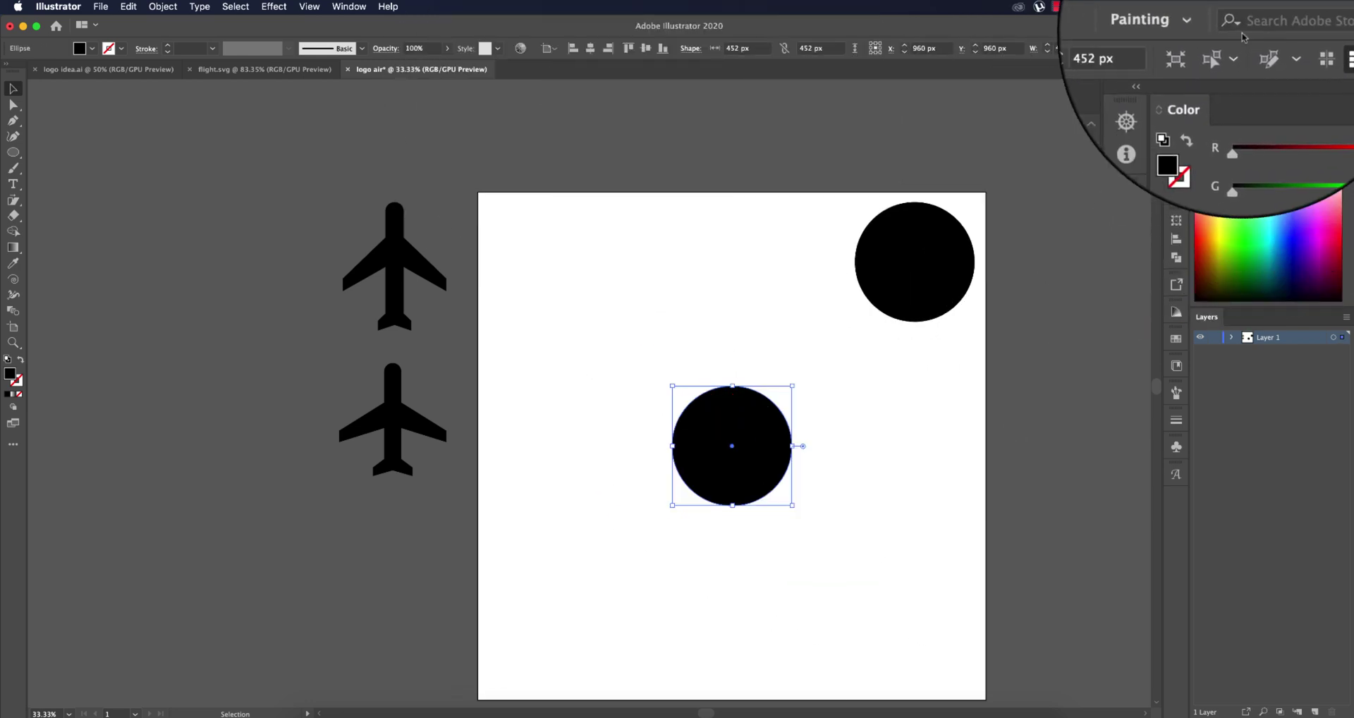
left_click(1202, 27)
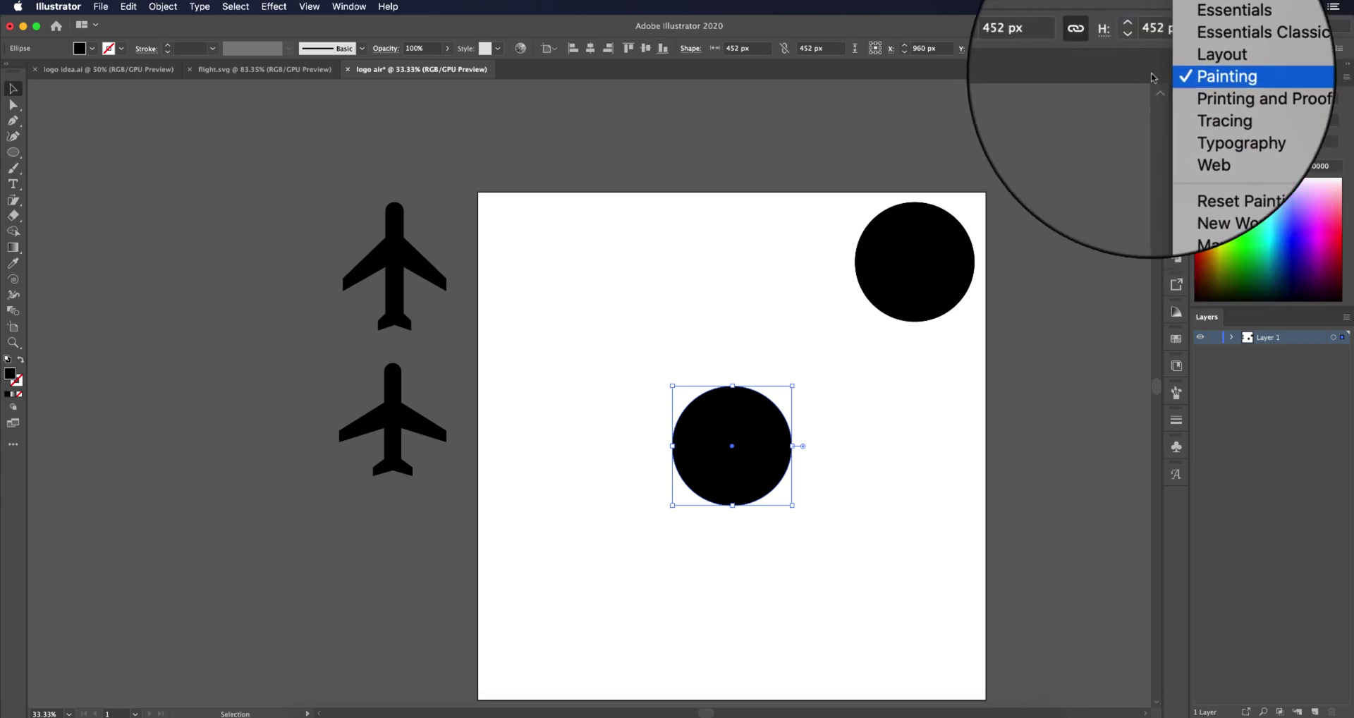
left_click(1068, 243)
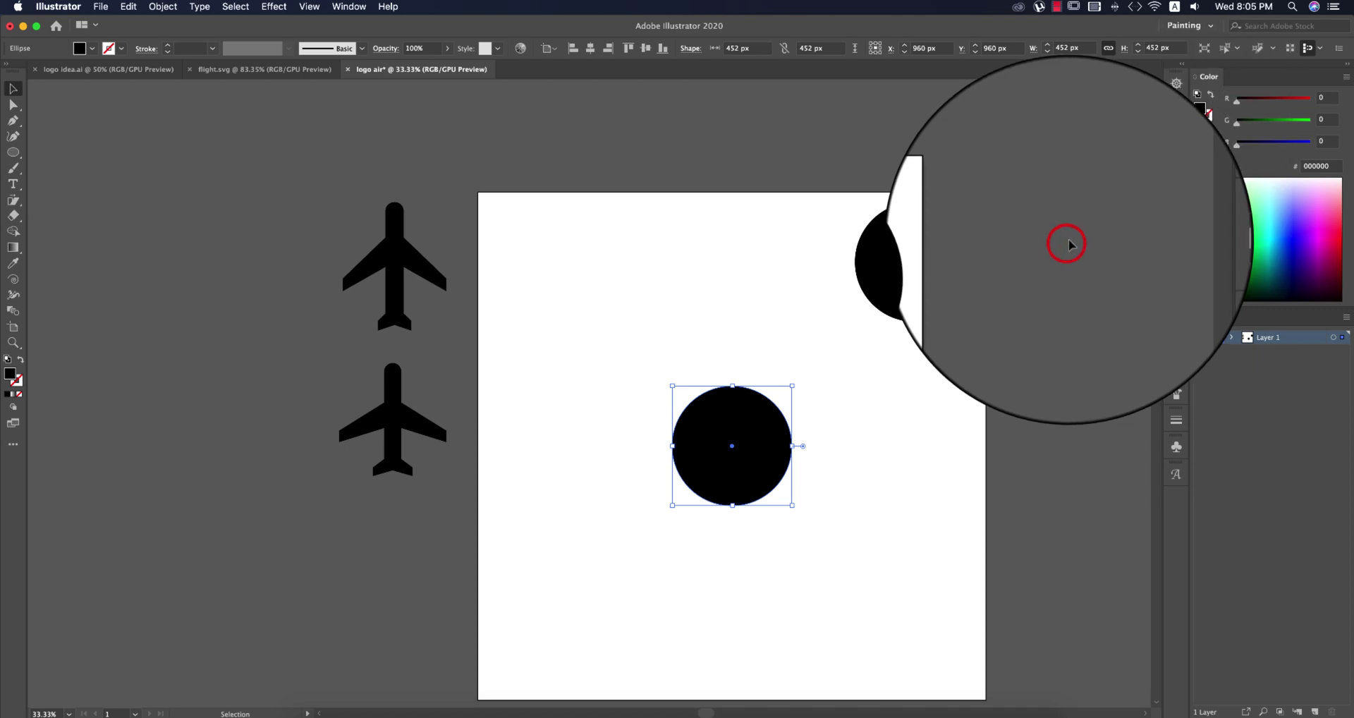
left_click(834, 530)
left_click(749, 467)
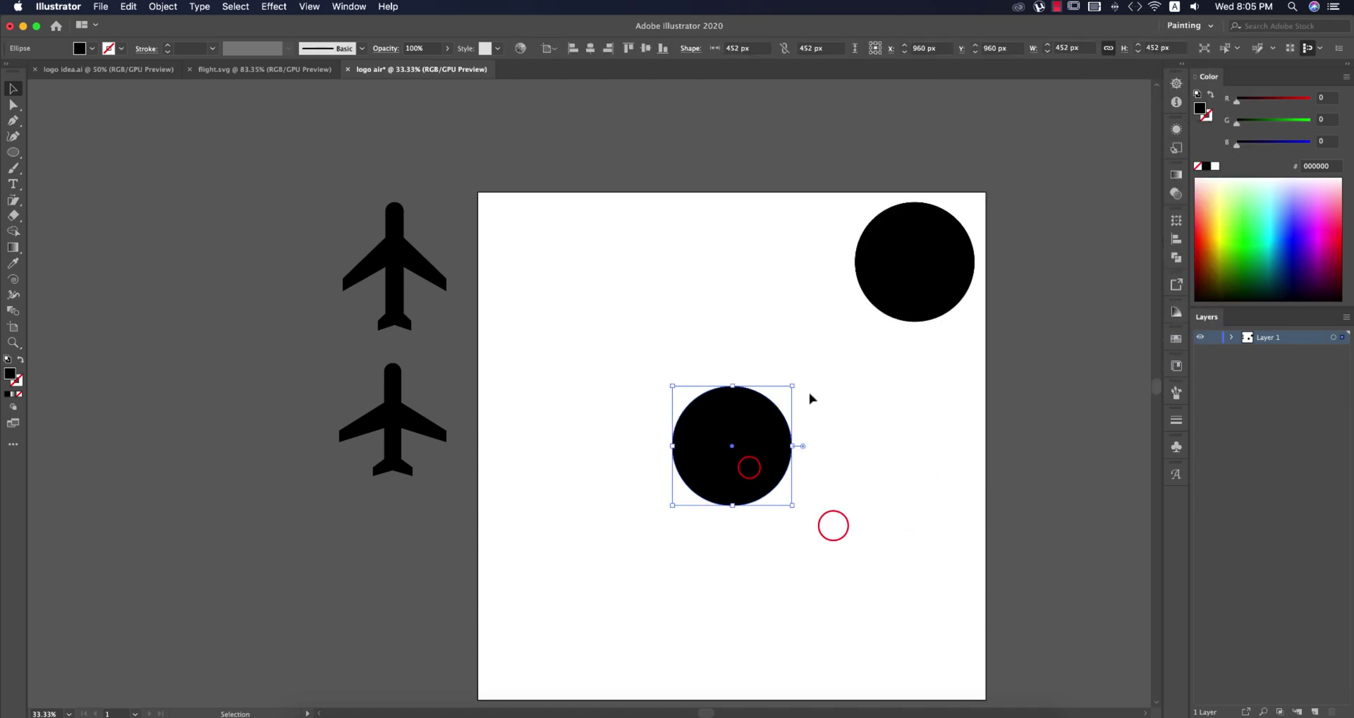
- Move the newly drawn airplane onto the artboard below the centred circle and scale it down proportionally to less than half its height
left_click(390, 252)
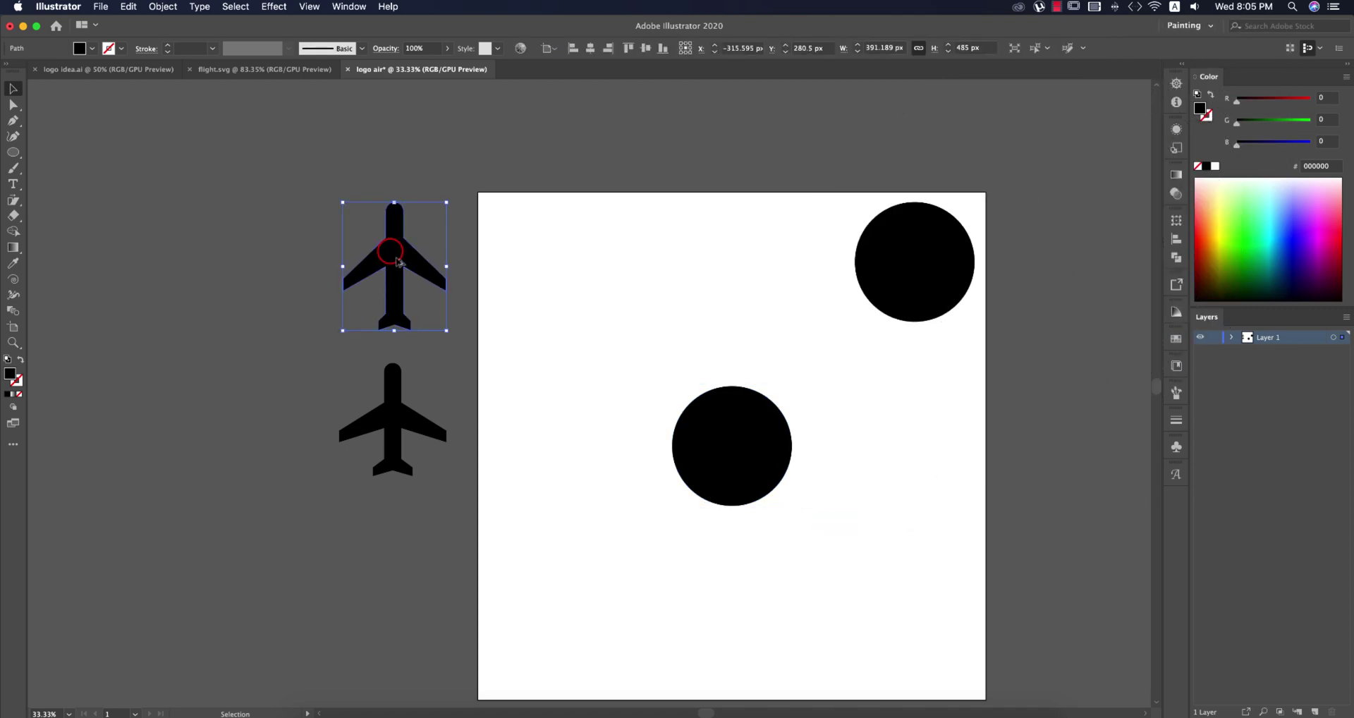
left_click_drag(396, 258, 663, 585)
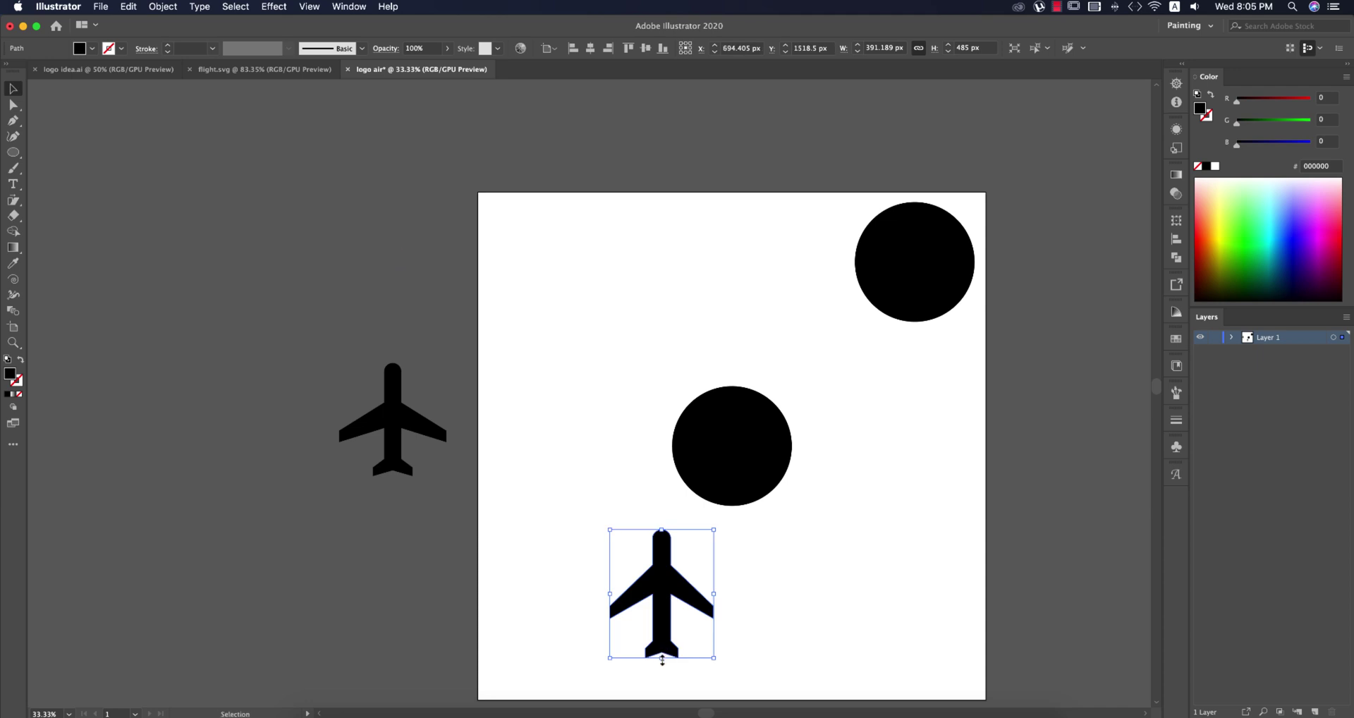
key("shift")
left_click_drag(660, 658, 663, 577)
left_click_drag(756, 473, 637, 560)
key("super+z")
key("super+z")
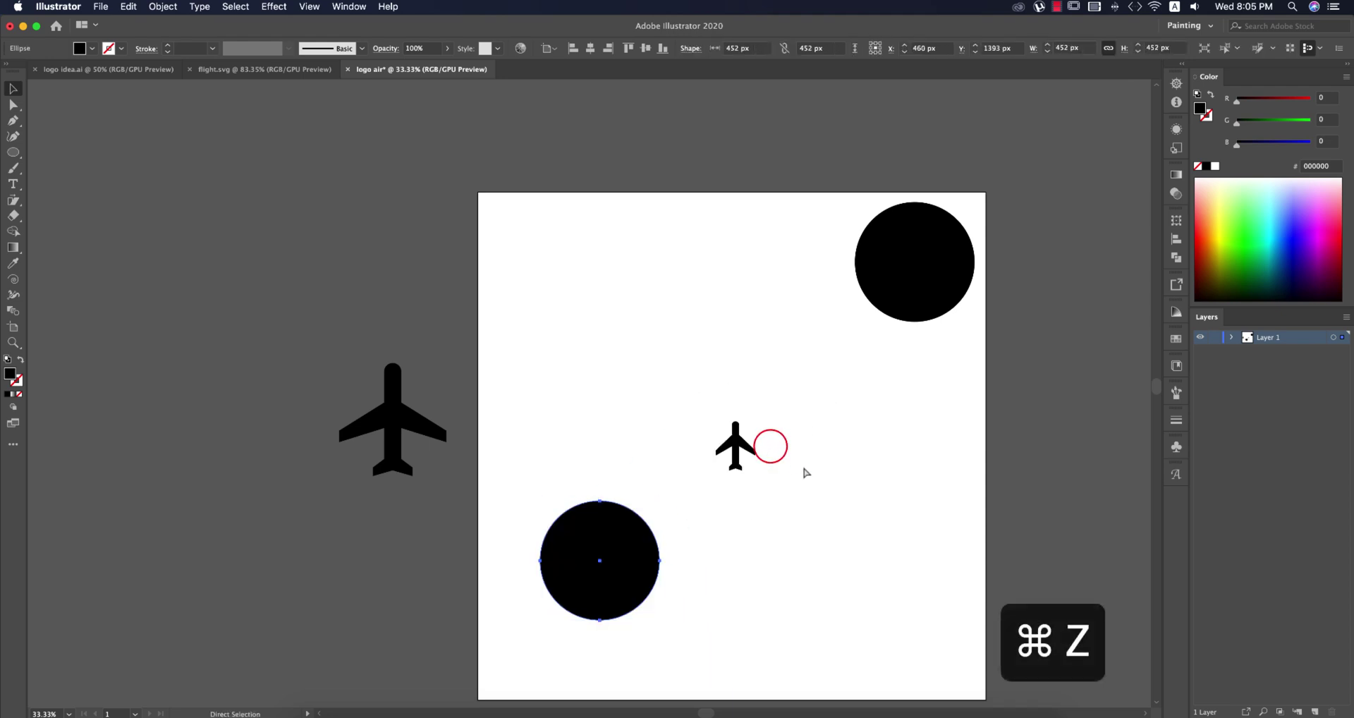
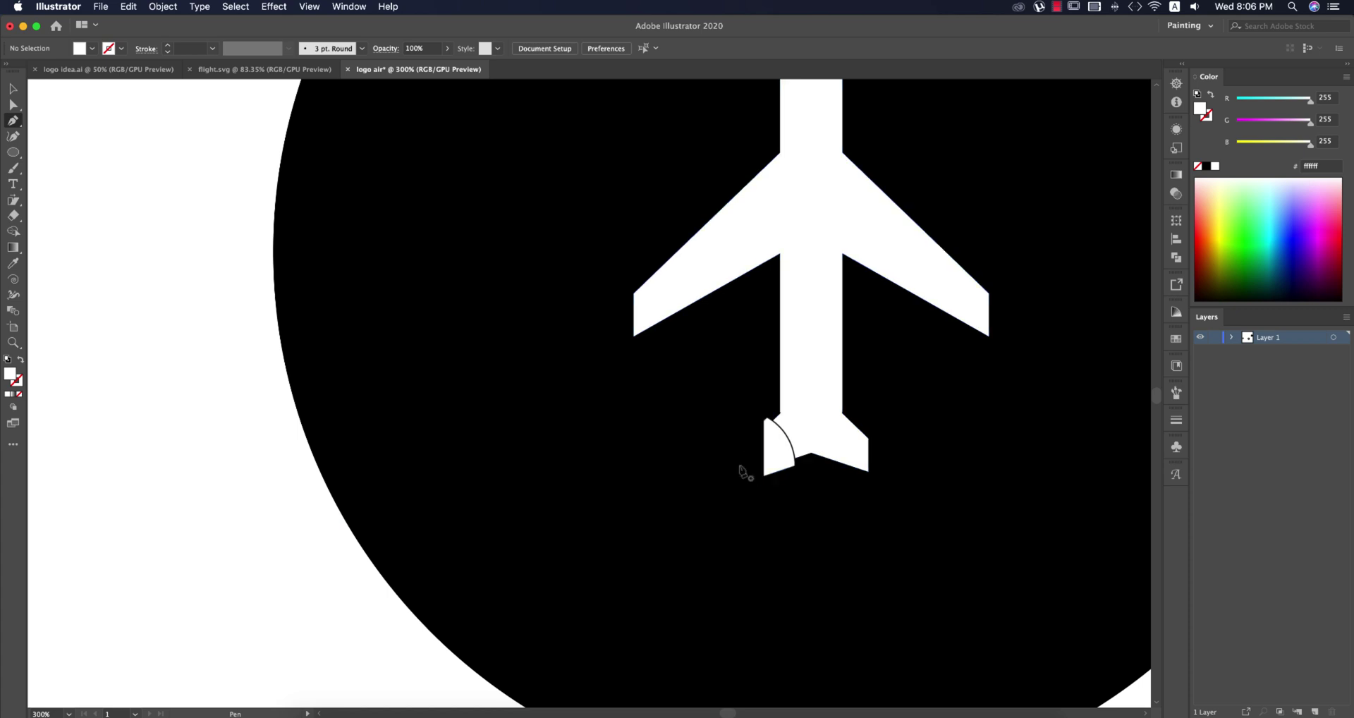
- Draw a 45° diagonal line with the Pen tool from the white plane's left tail fin tip to just beyond the circle's lower-left edge
scroll(713, 559, "down", 2)
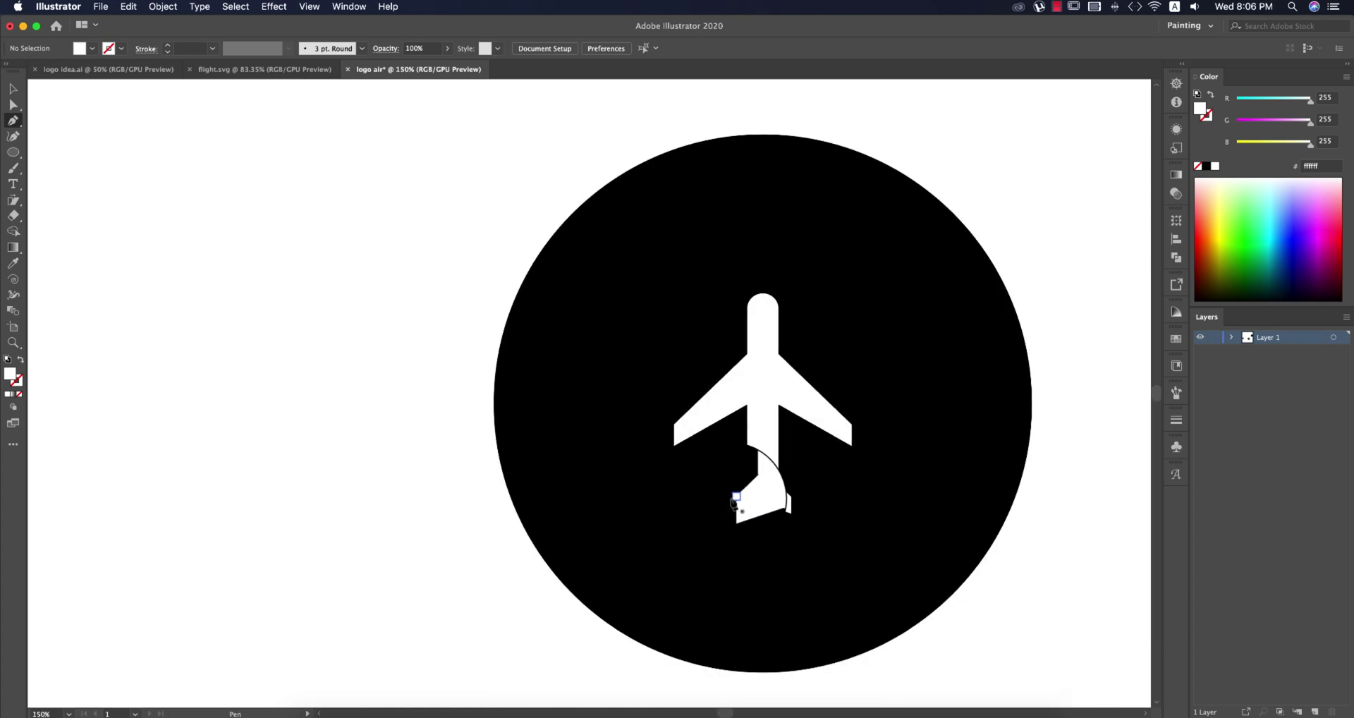
left_click(735, 498)
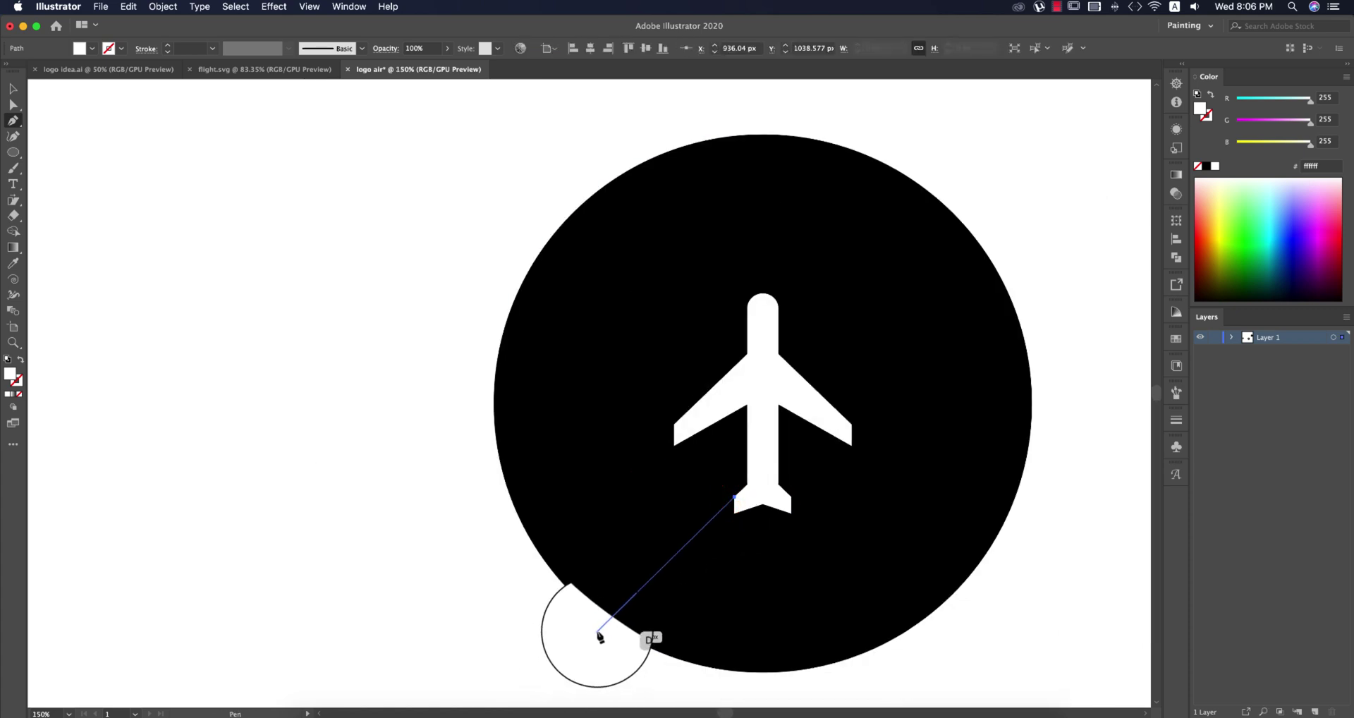
left_click(600, 629)
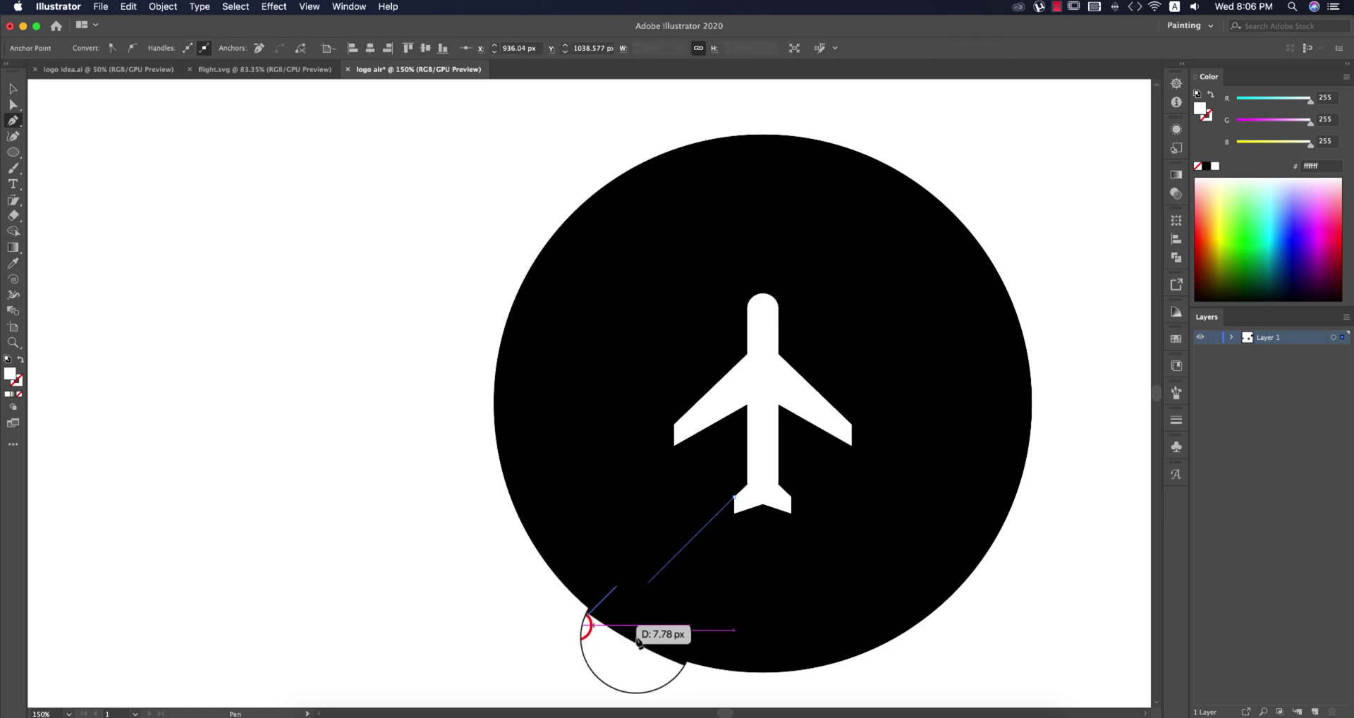
key("Return")
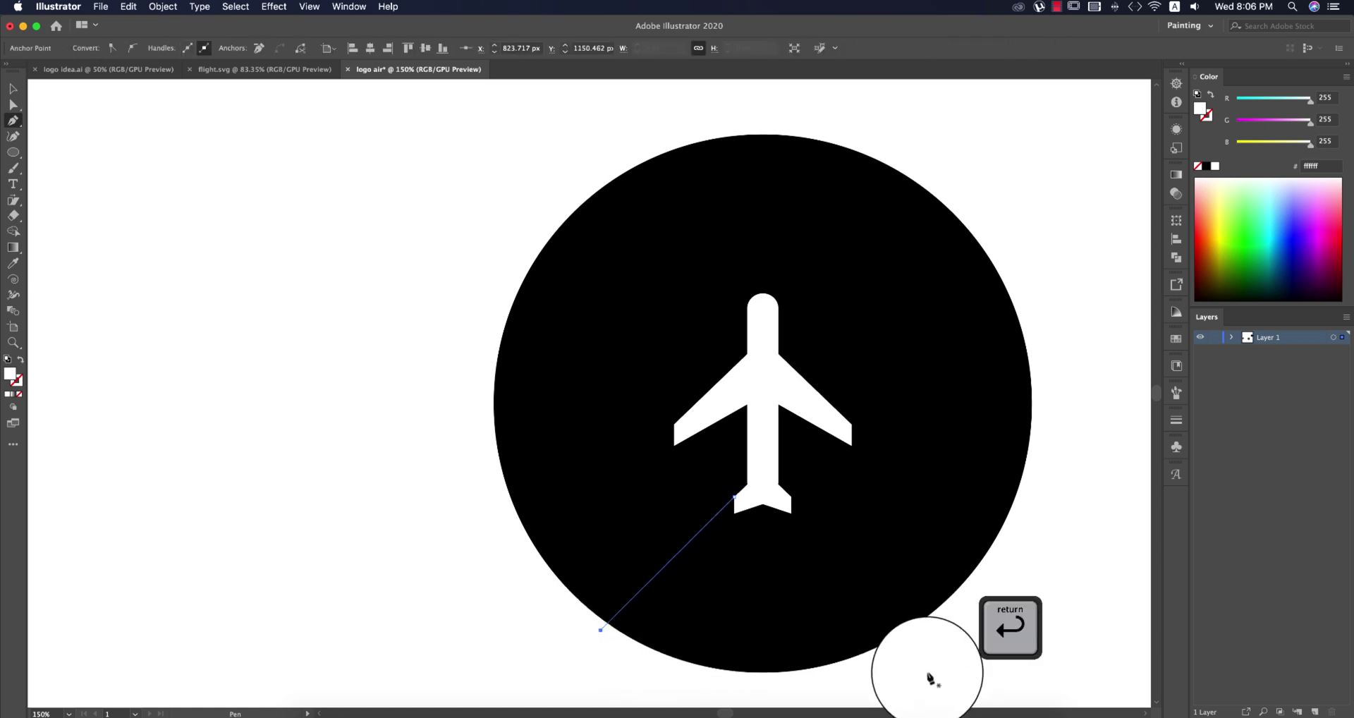
- Swap the diagonal line's fill and stroke so it has a white stroke and no fill, and deselect it
left_click(13, 89)
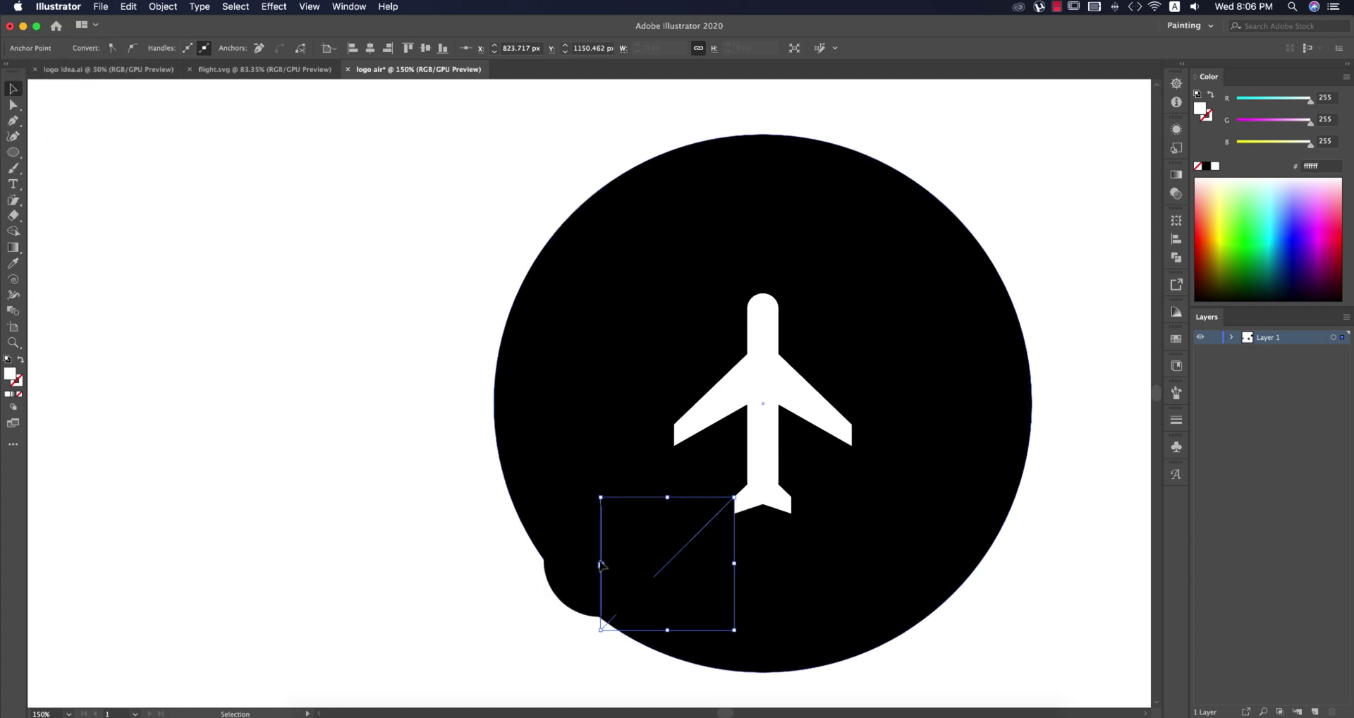
left_click(21, 358)
left_click(366, 490)
left_click(1017, 635)
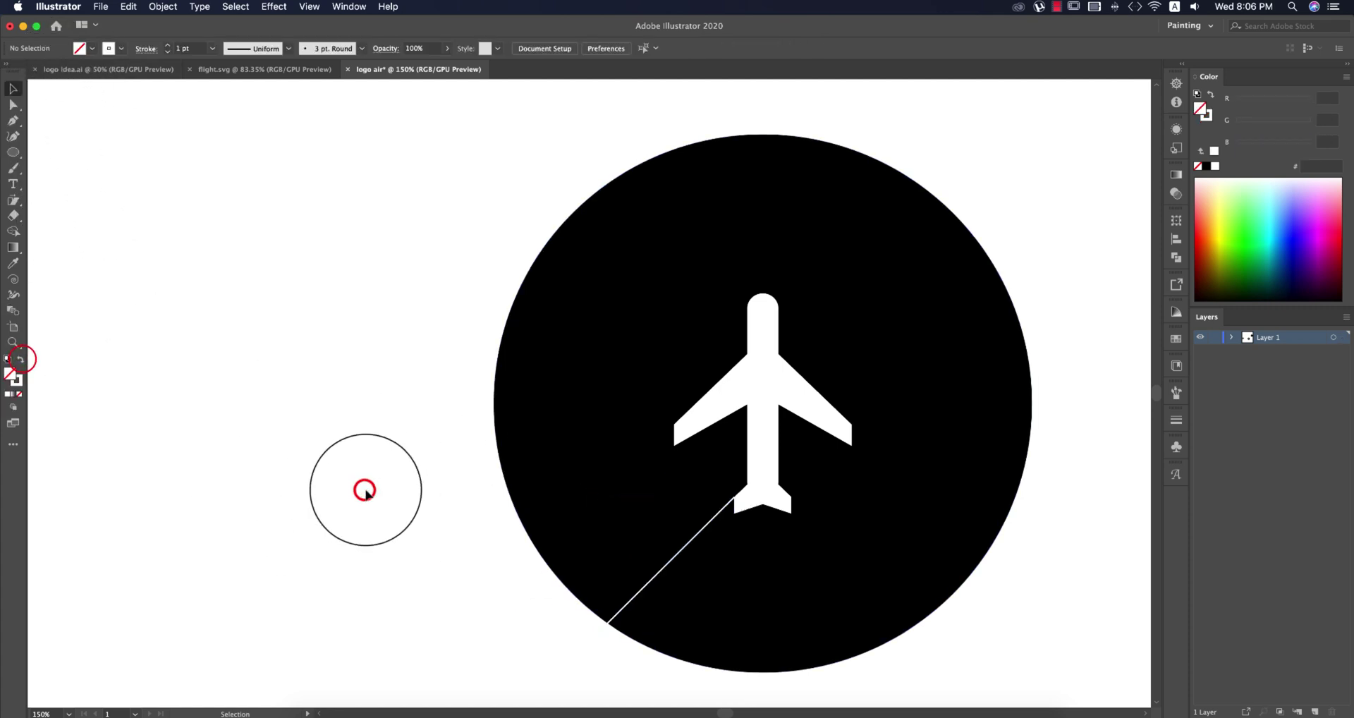
- Make a copy of the white diagonal line reflected across the vertical axis, and deselect it
scroll(770, 550, "up", 5)
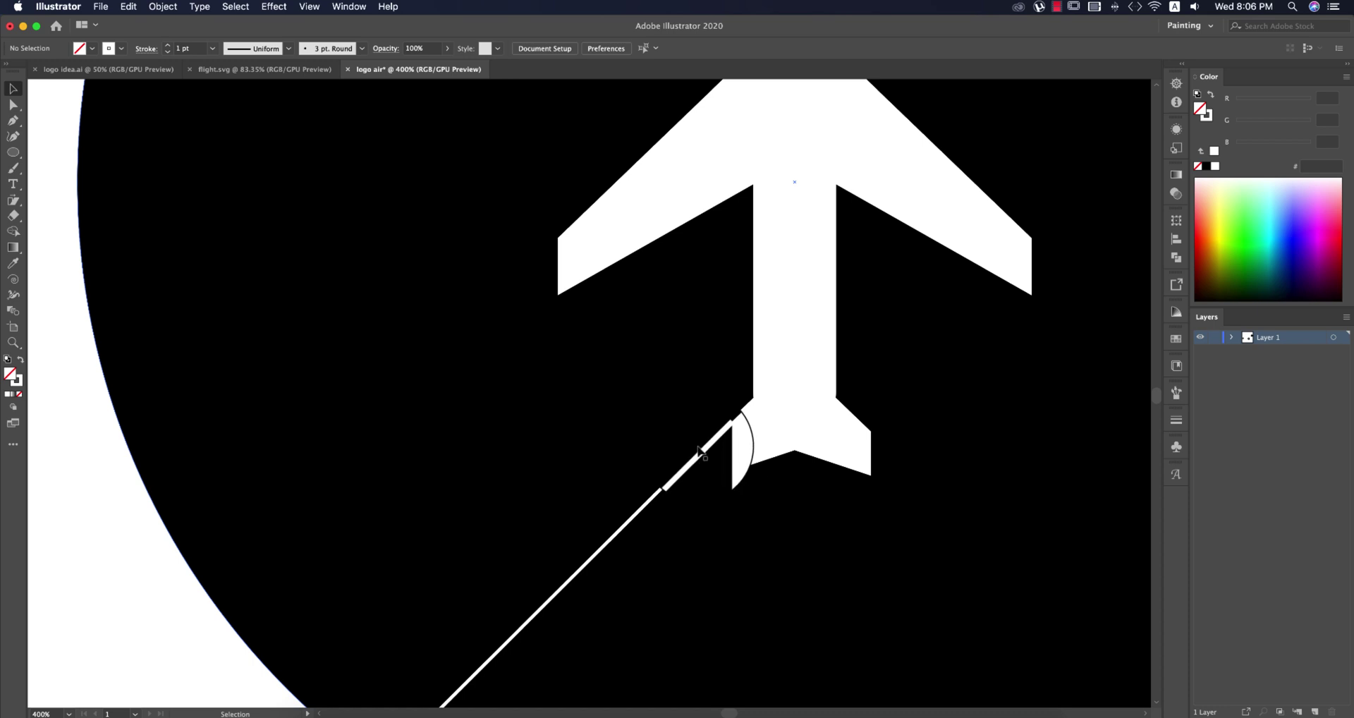
left_click_drag(702, 450, 698, 465)
scroll(691, 466, "down", 4)
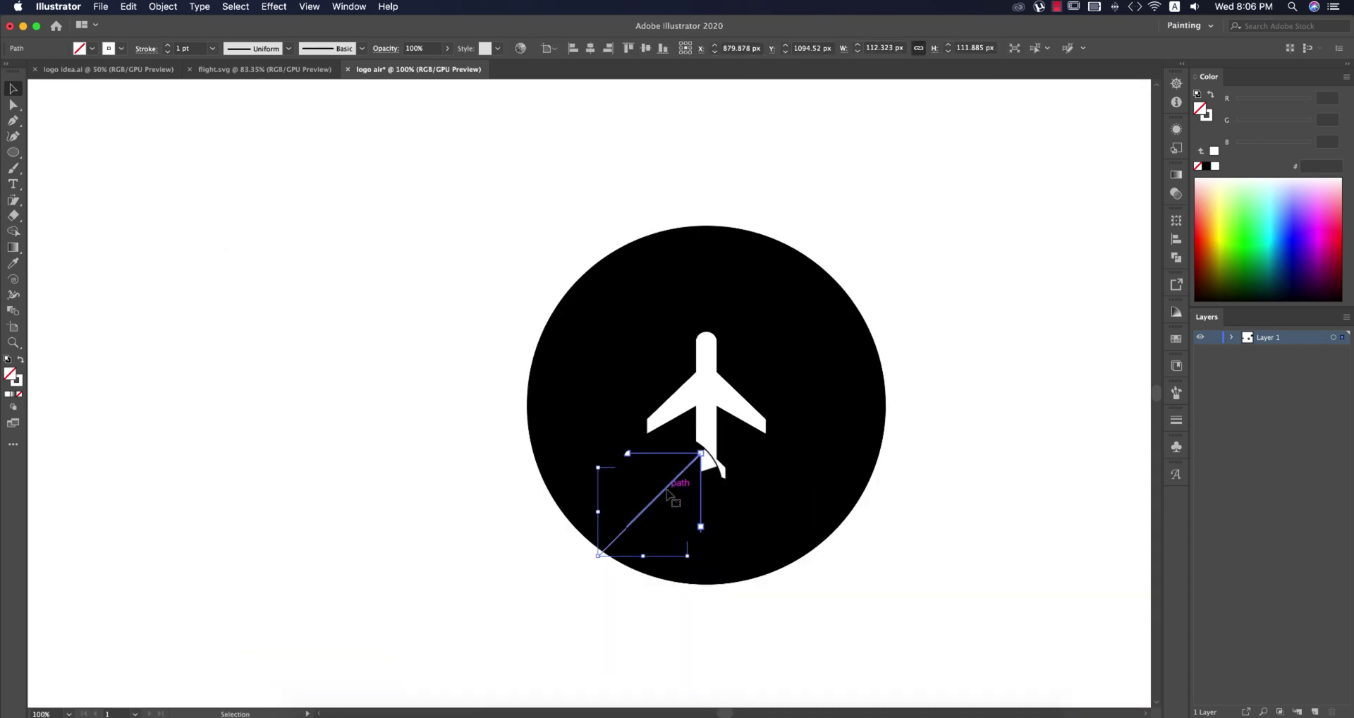
right_click(667, 489)
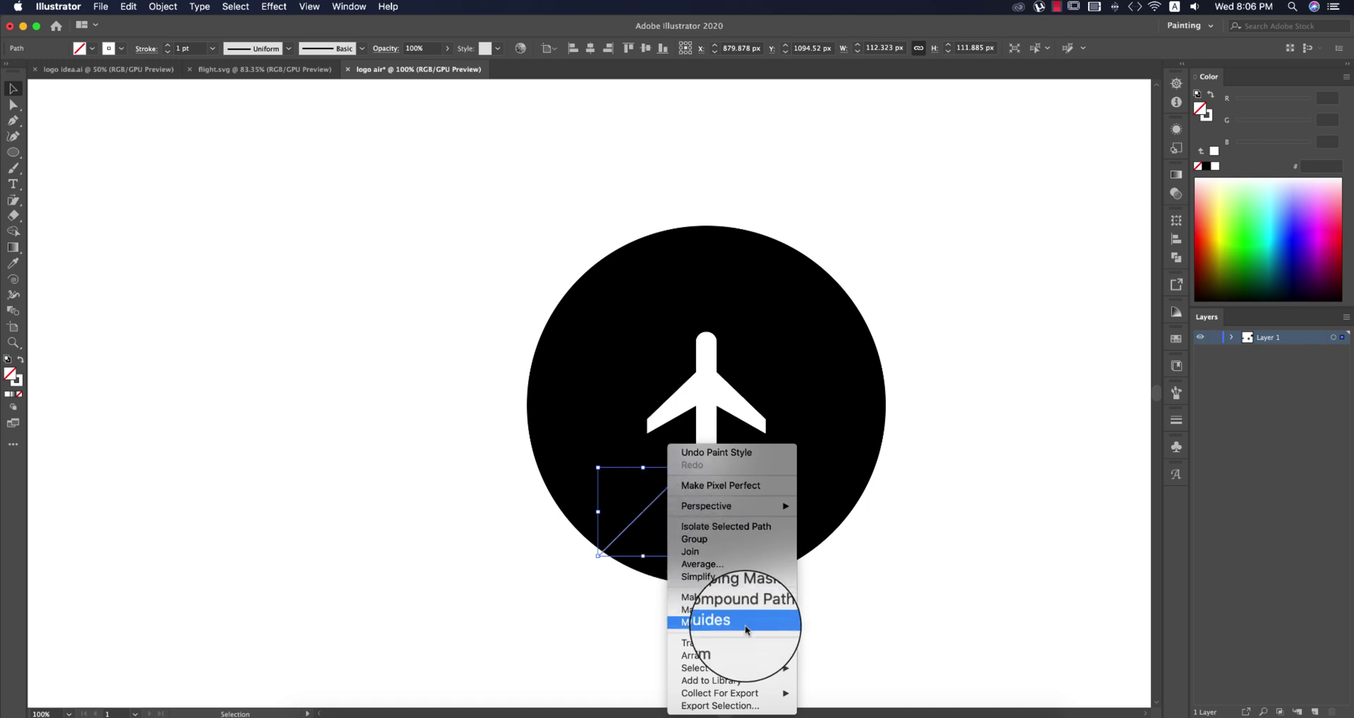
mouse_move(746, 643)
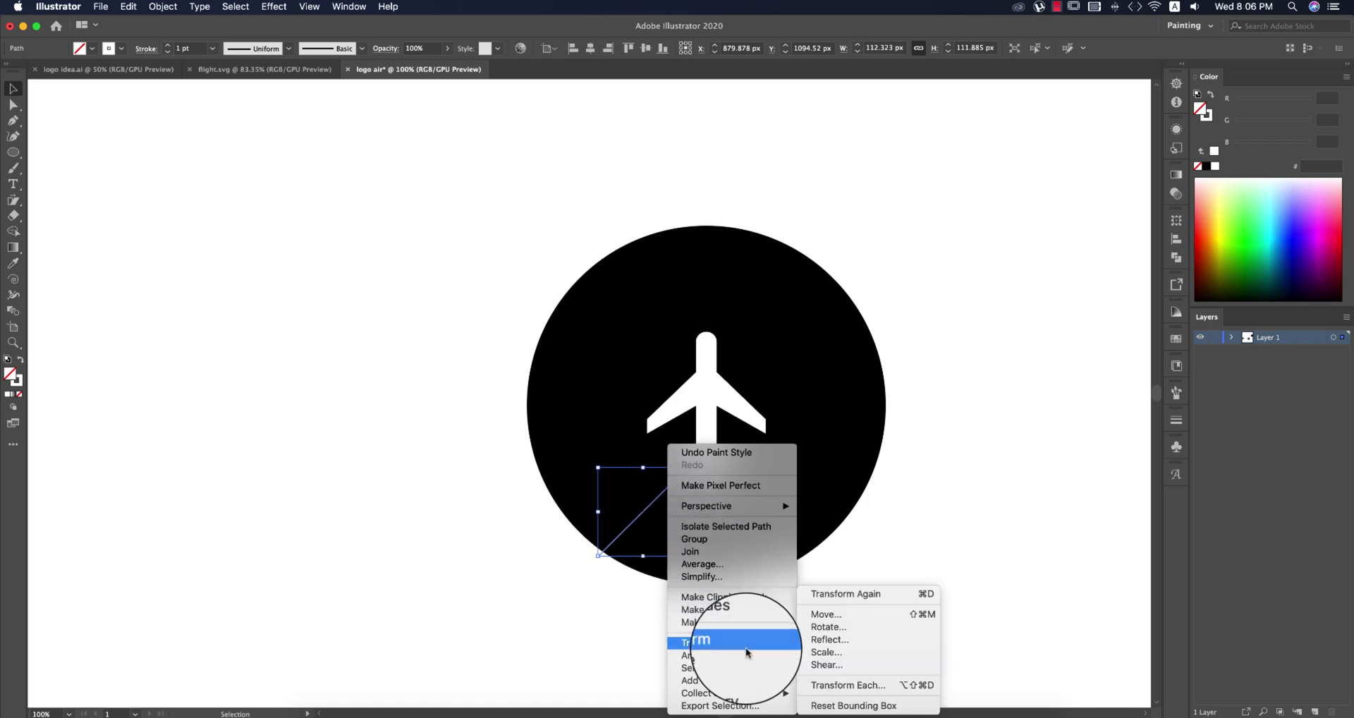
left_click(849, 643)
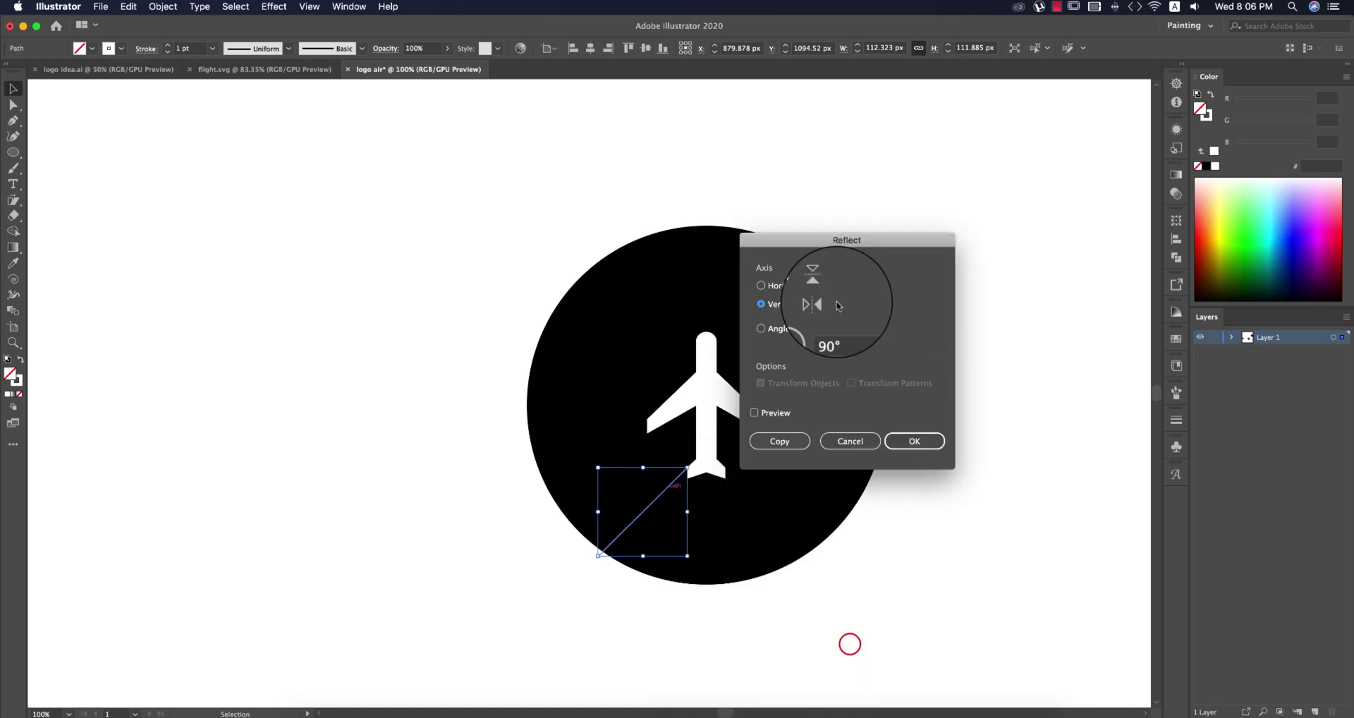
left_click(779, 440)
left_click(892, 609)
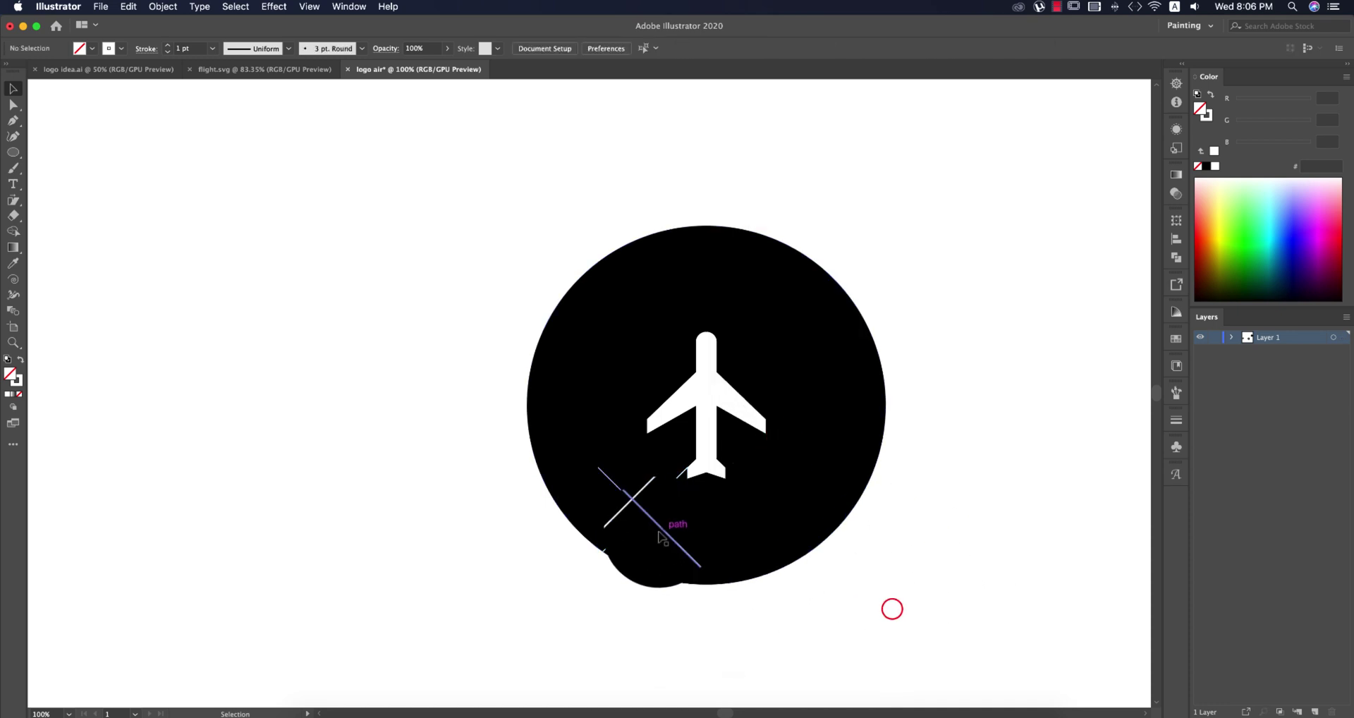
- Move the mirrored diagonal line across so its upper end meets the white plane's right tail fin tip
left_click_drag(663, 536, 788, 534)
scroll(726, 479, "up", 5)
left_click_drag(835, 387, 829, 390)
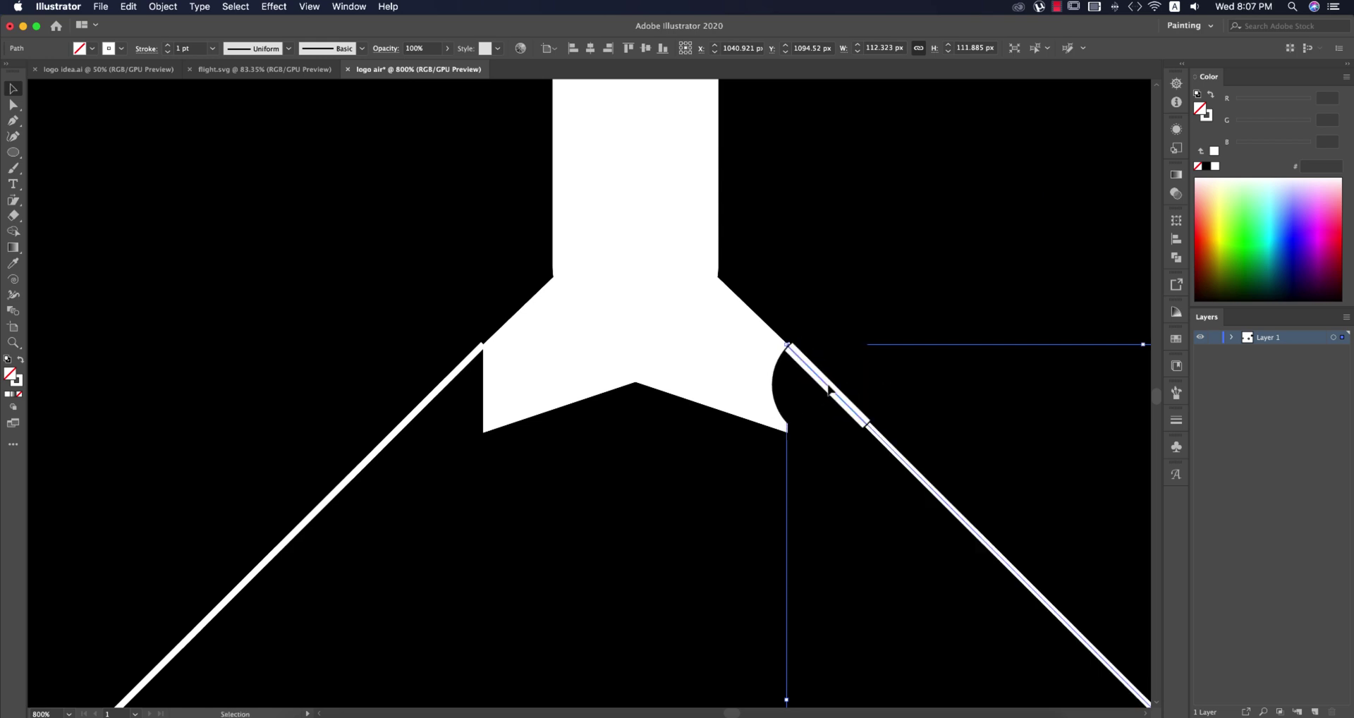
left_click_drag(829, 390, 829, 390)
scroll(818, 402, "down", 5)
scroll(802, 428, "up", 2)
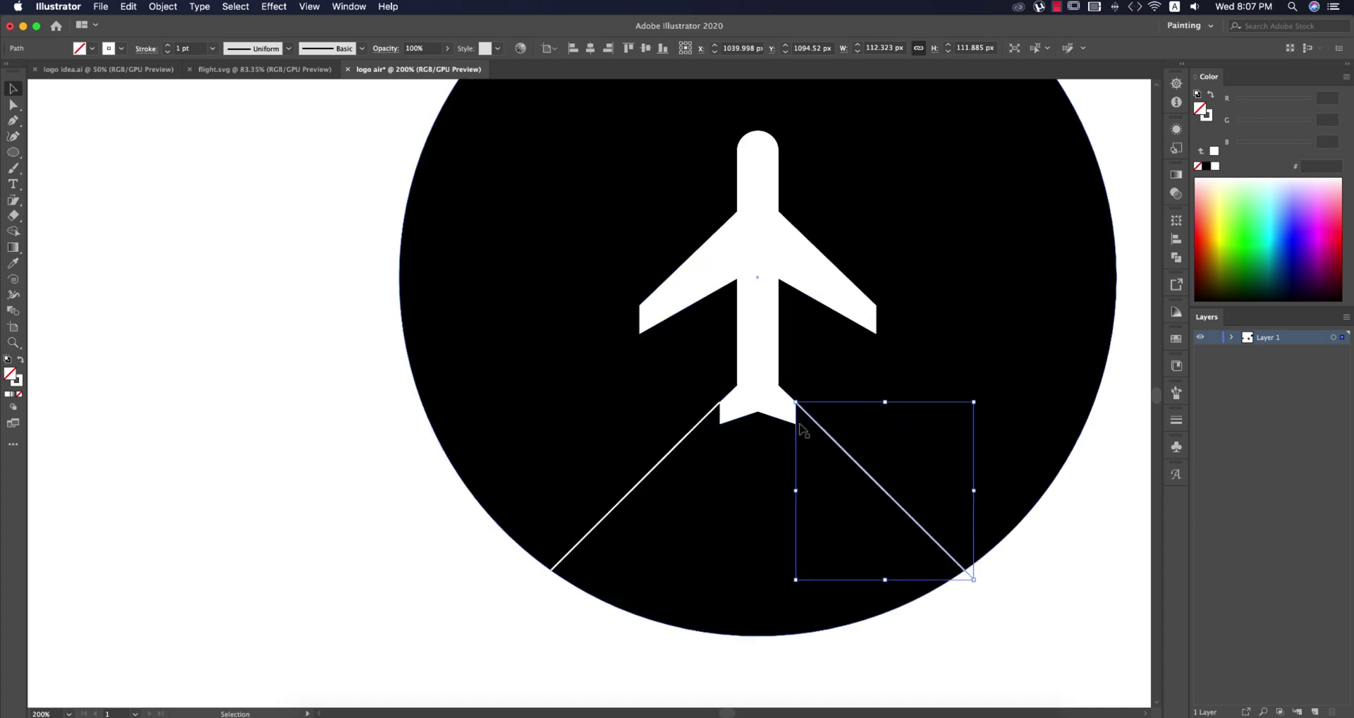
- Switch to outline view and shift the mirrored line's upper end onto the right tail fin corner
key("super+y")
key("v")
scroll(806, 396, "up", 6)
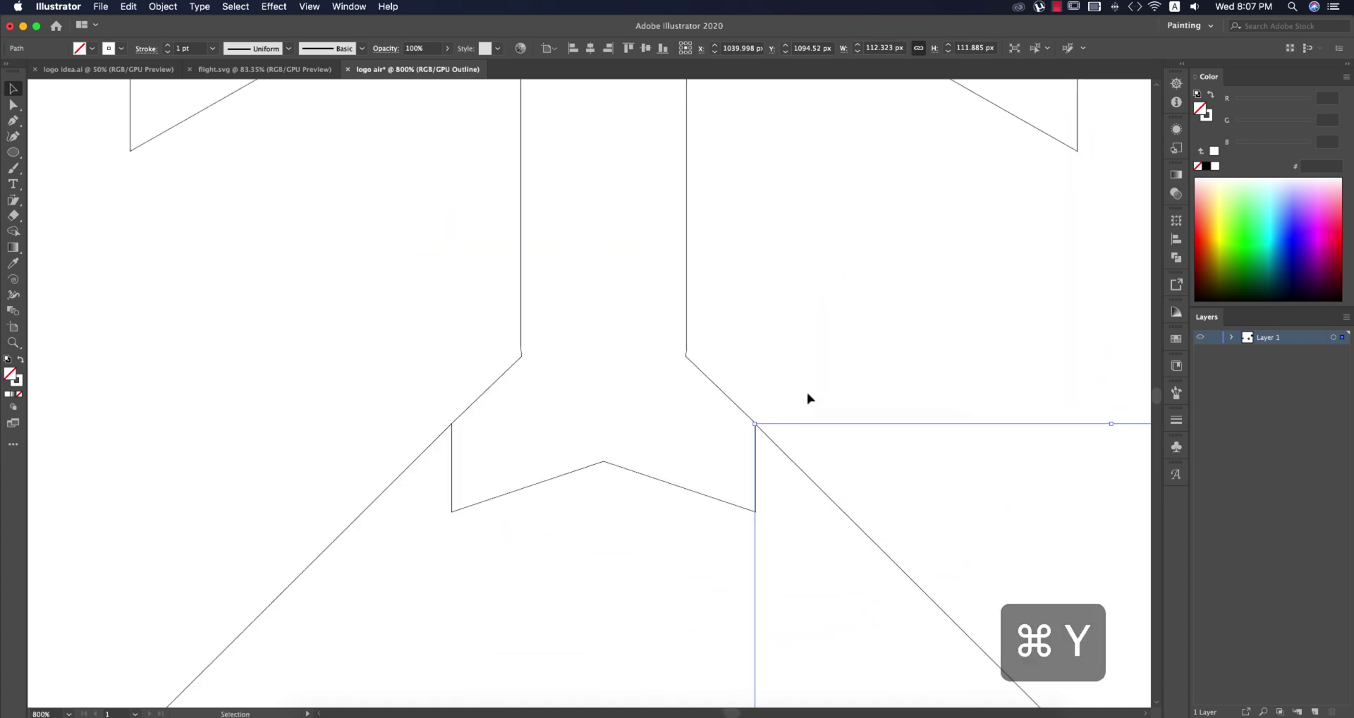
left_click(767, 418)
scroll(658, 473, "up", 6)
left_click_drag(1022, 373, 1034, 377)
scroll(915, 395, "down", 6)
left_click_drag(482, 466, 463, 368)
scroll(691, 420, "up", 3)
scroll(690, 422, "down", 3)
scroll(614, 371, "right", 3)
scroll(712, 369, "up", 4)
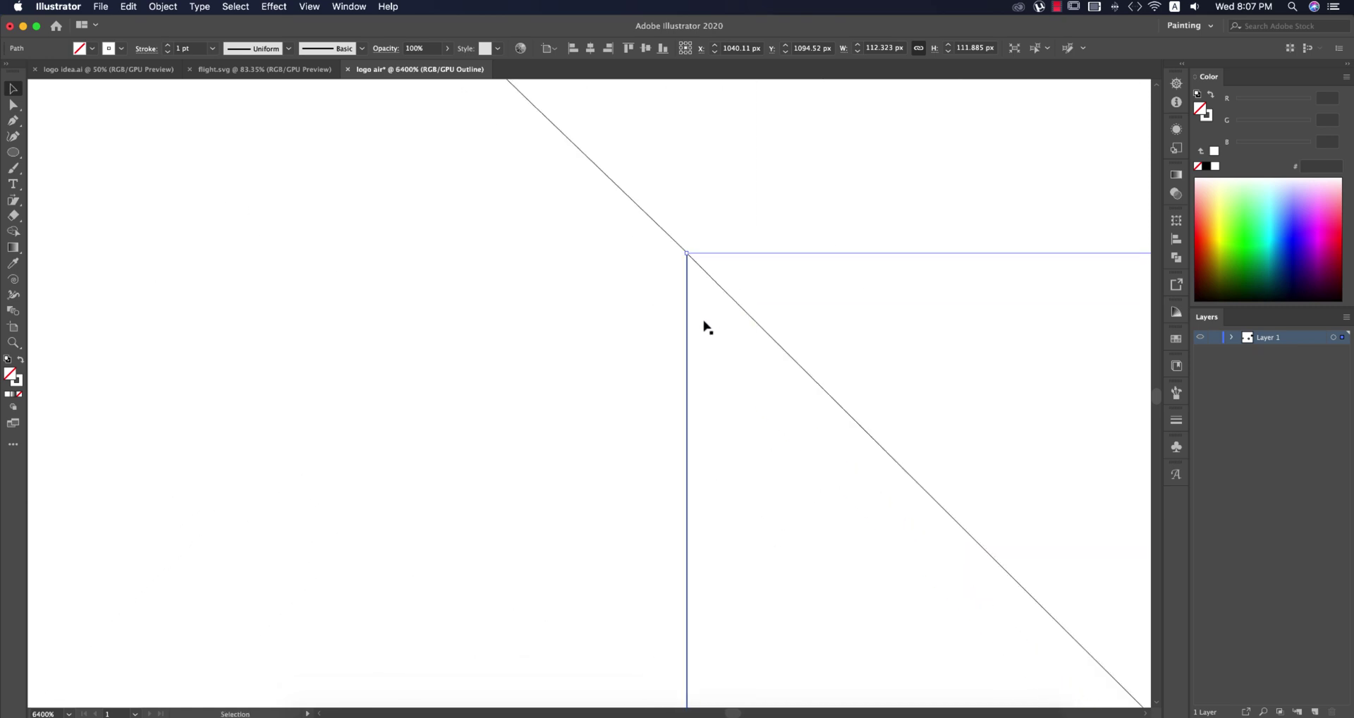
- Fine-tune the mirrored line's end at the right tail fin corner at extreme magnification, and return to preview view
left_click(574, 299)
scroll(704, 251, "up", 6)
left_click_drag(710, 218, 720, 623)
left_click_drag(631, 347, 634, 352)
left_click(646, 422, "alt+super")
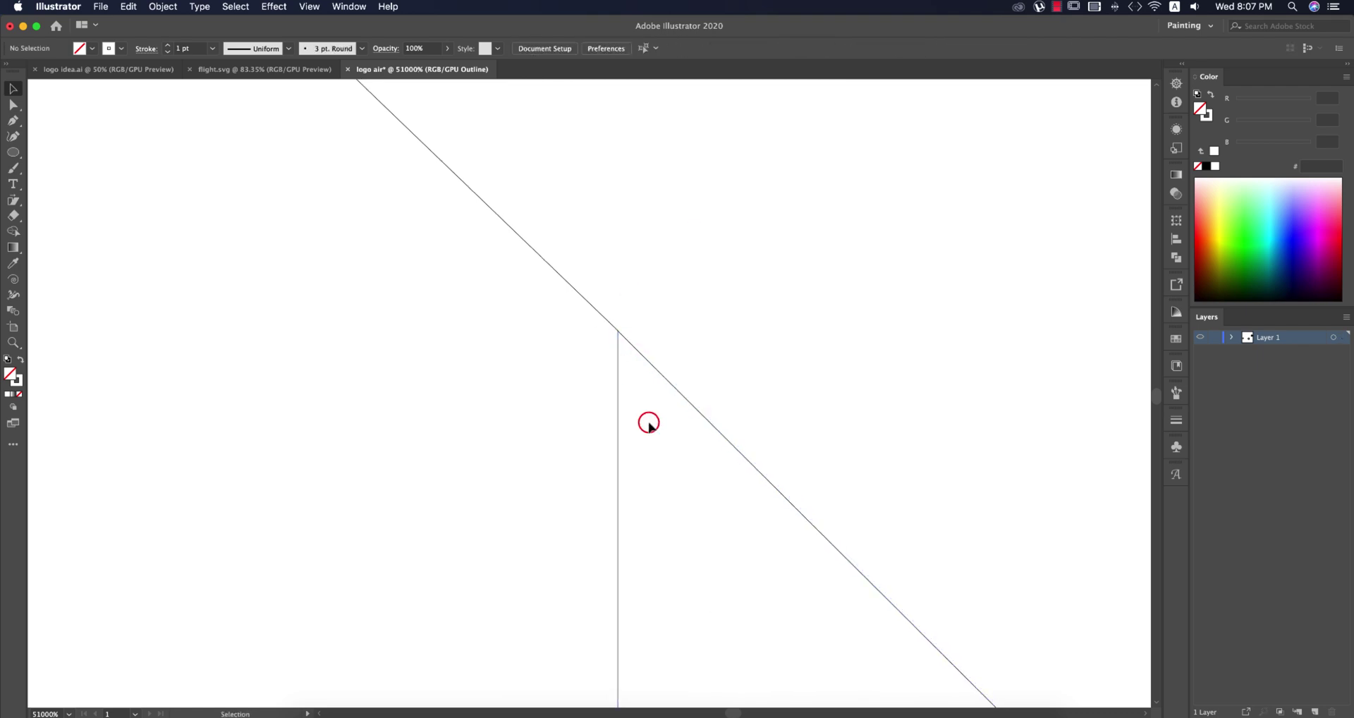
scroll(719, 449, "down", 7)
key("super+y")
left_click(911, 508, "super")
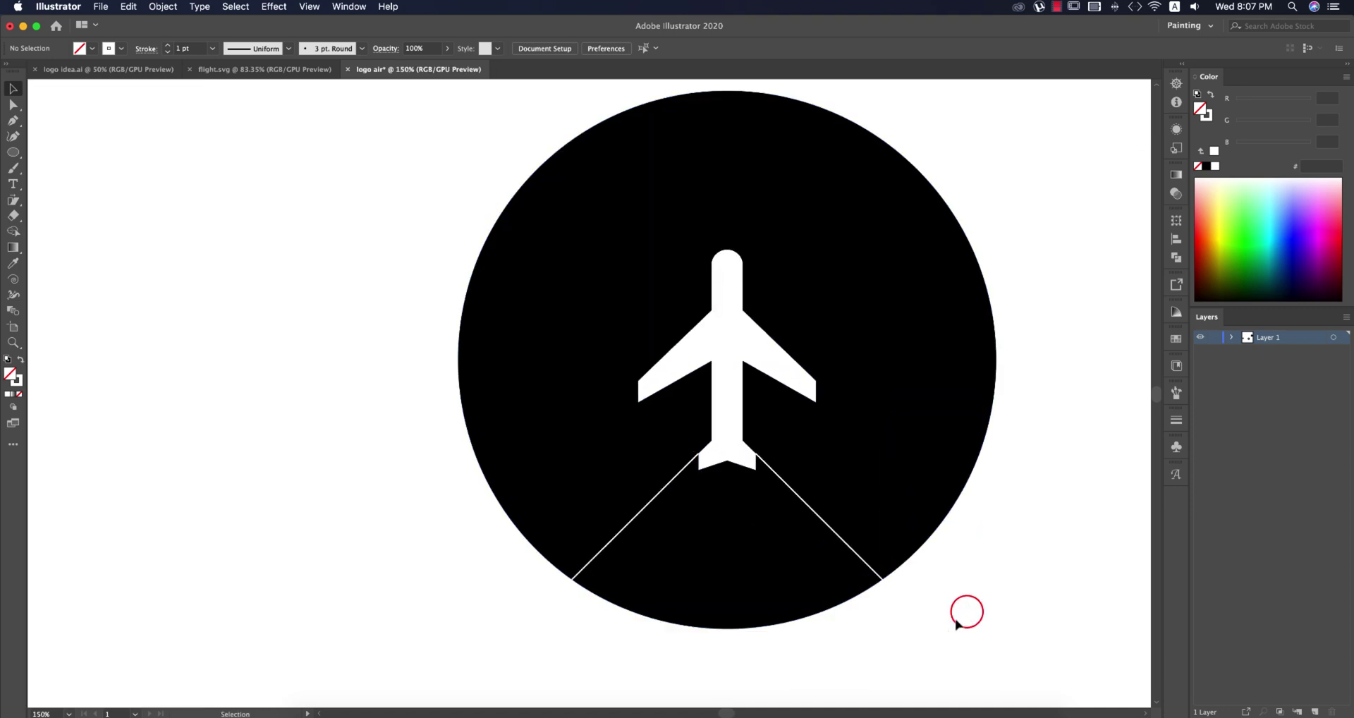
- Try to cut away the circle's lower wedge between the two stroked diagonal lines with the Shape Builder tool
mouse_move(876, 631)
left_mouse_down()
mouse_move(498, 167)
mouse_move(498, 121)
left_mouse_up()
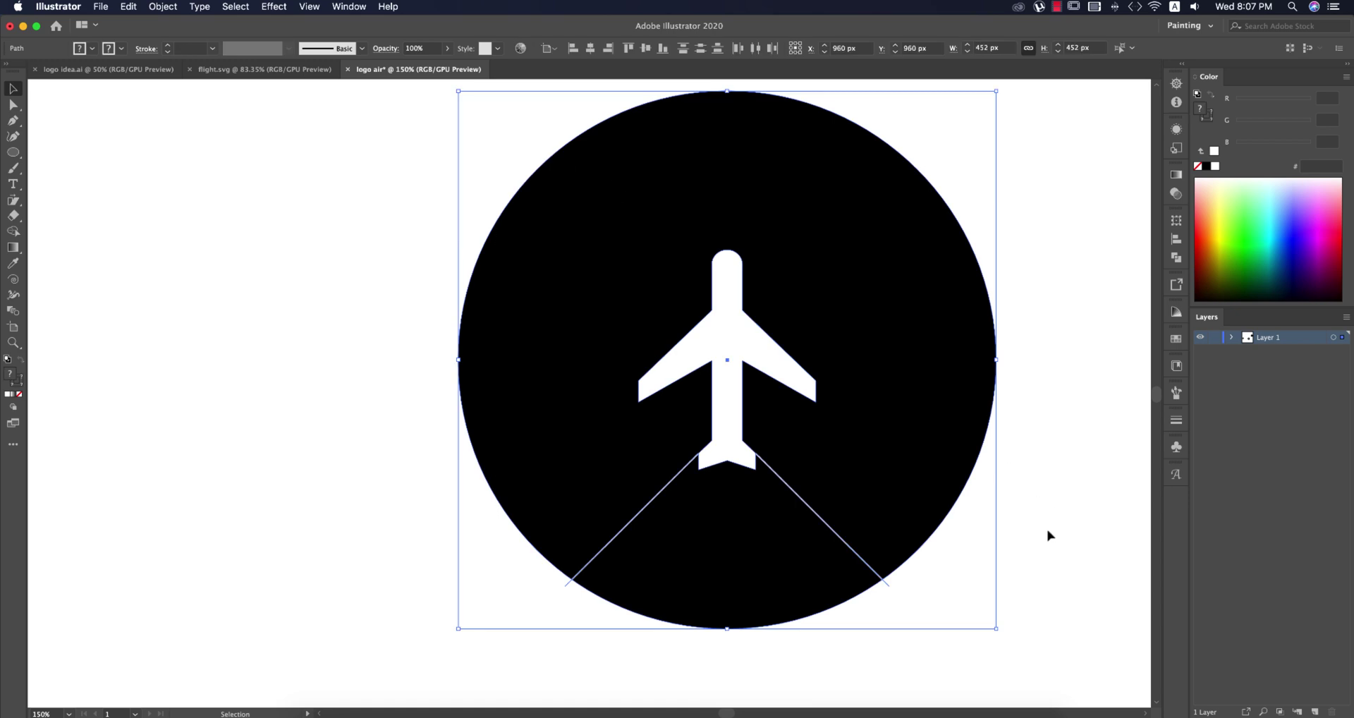
left_click(488, 241)
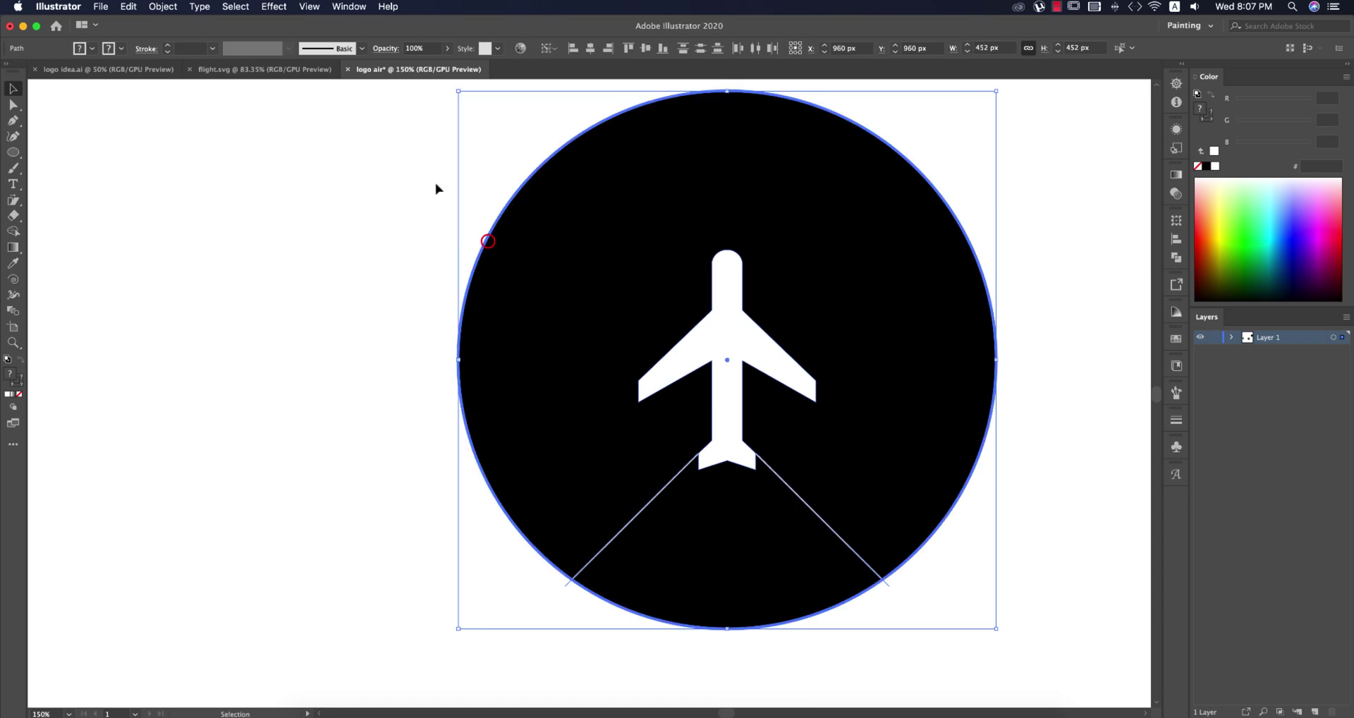
left_click_drag(370, 113, 1076, 649)
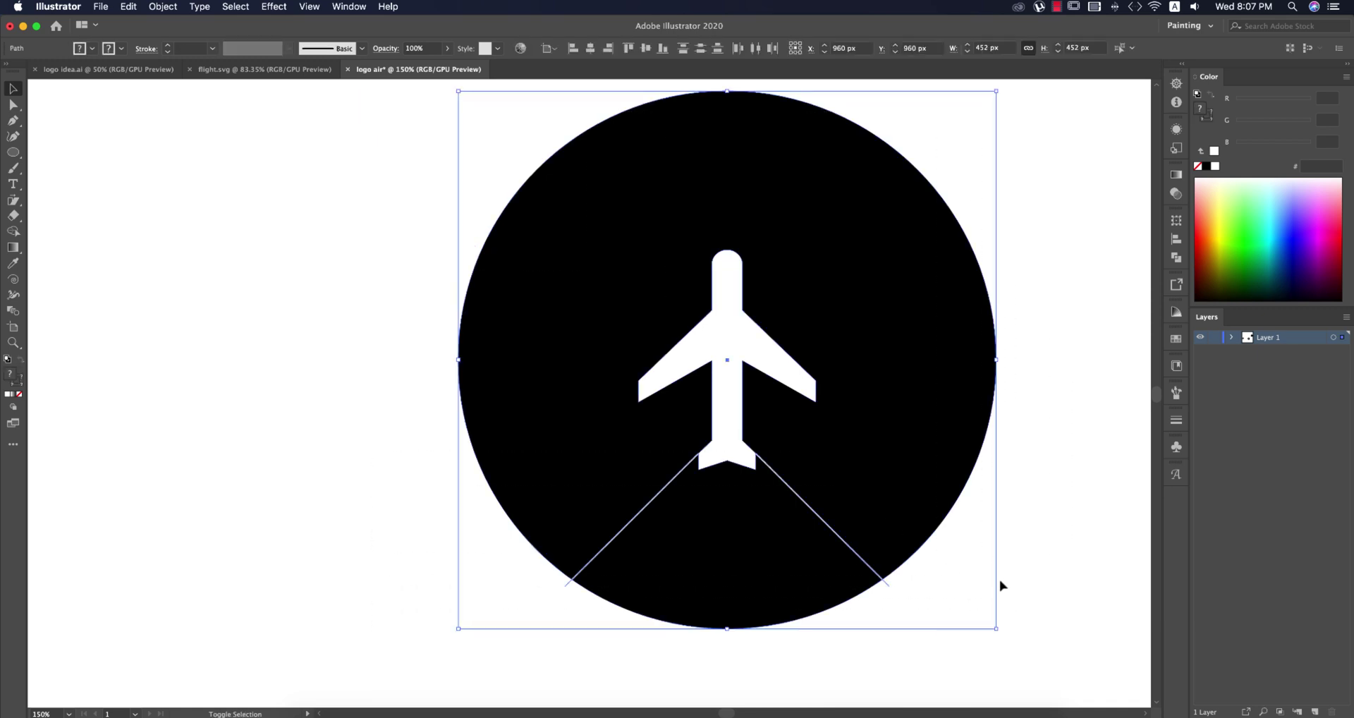
key("shift+m")
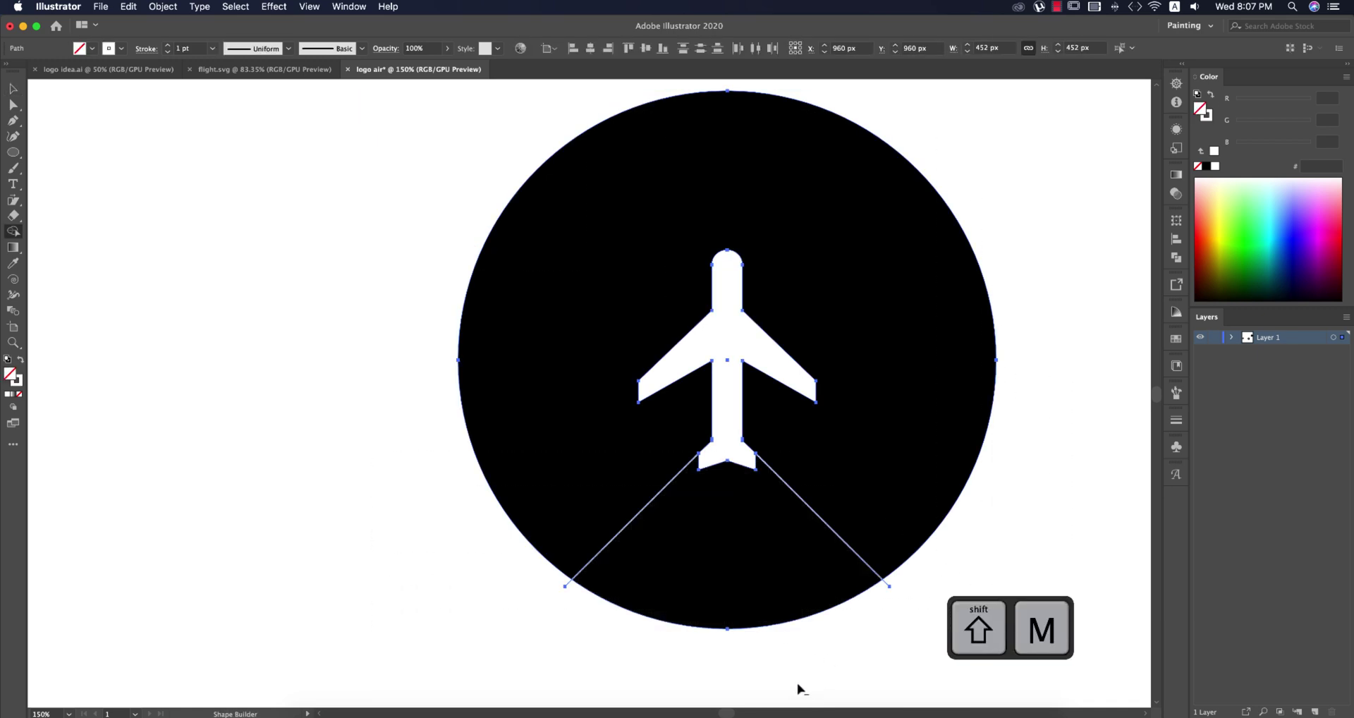
left_click(771, 617, "alt")
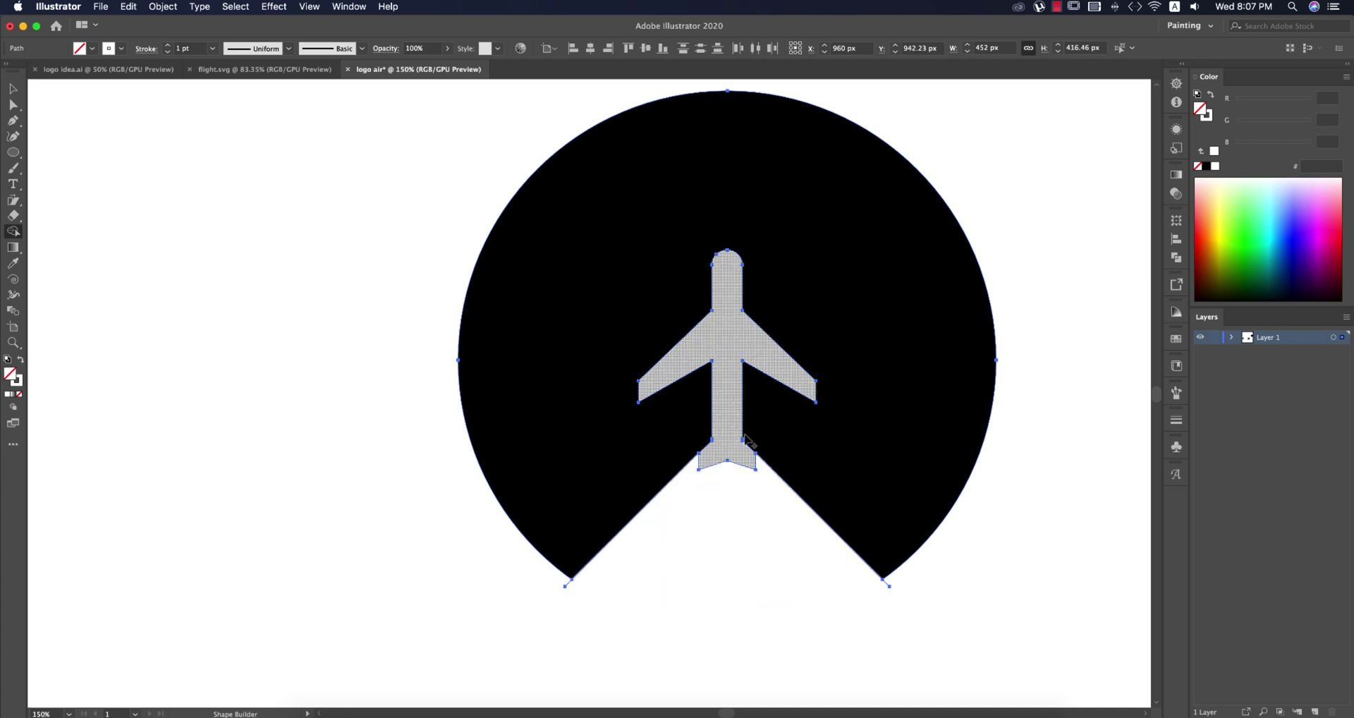
left_click(729, 386)
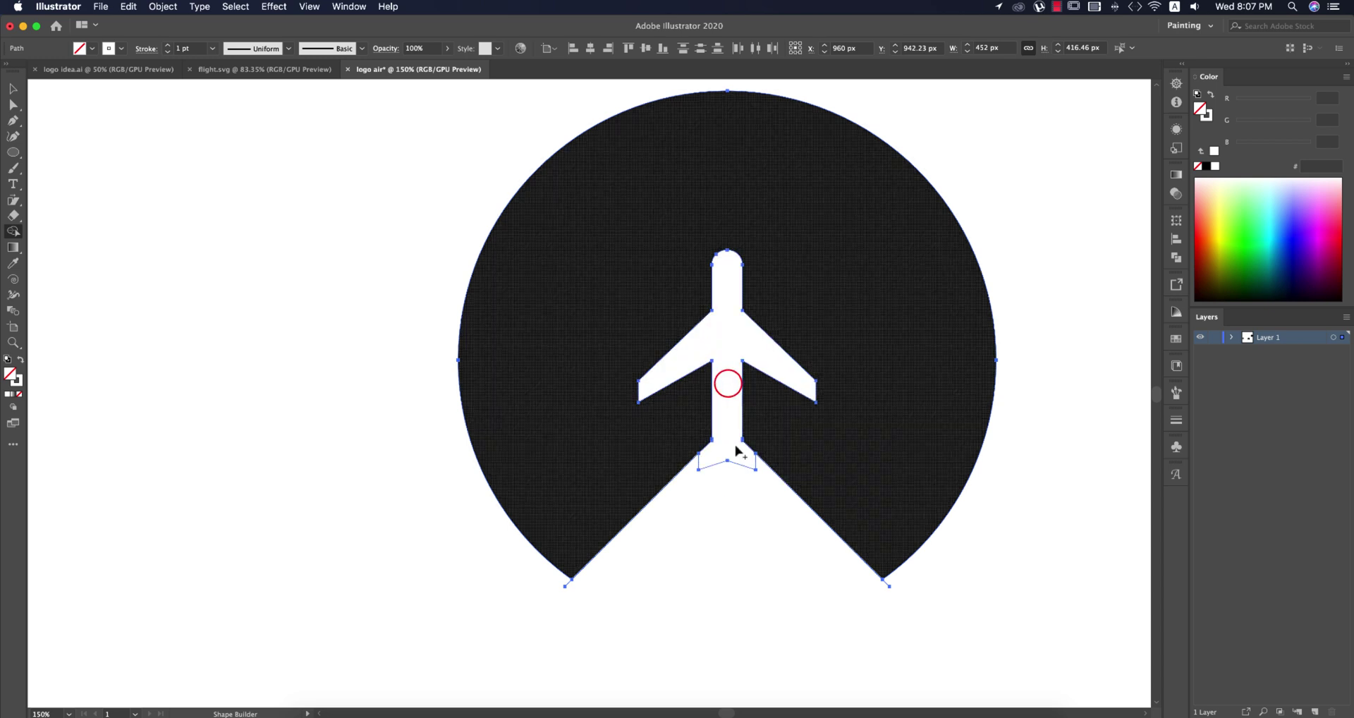
key("v")
left_click(751, 536)
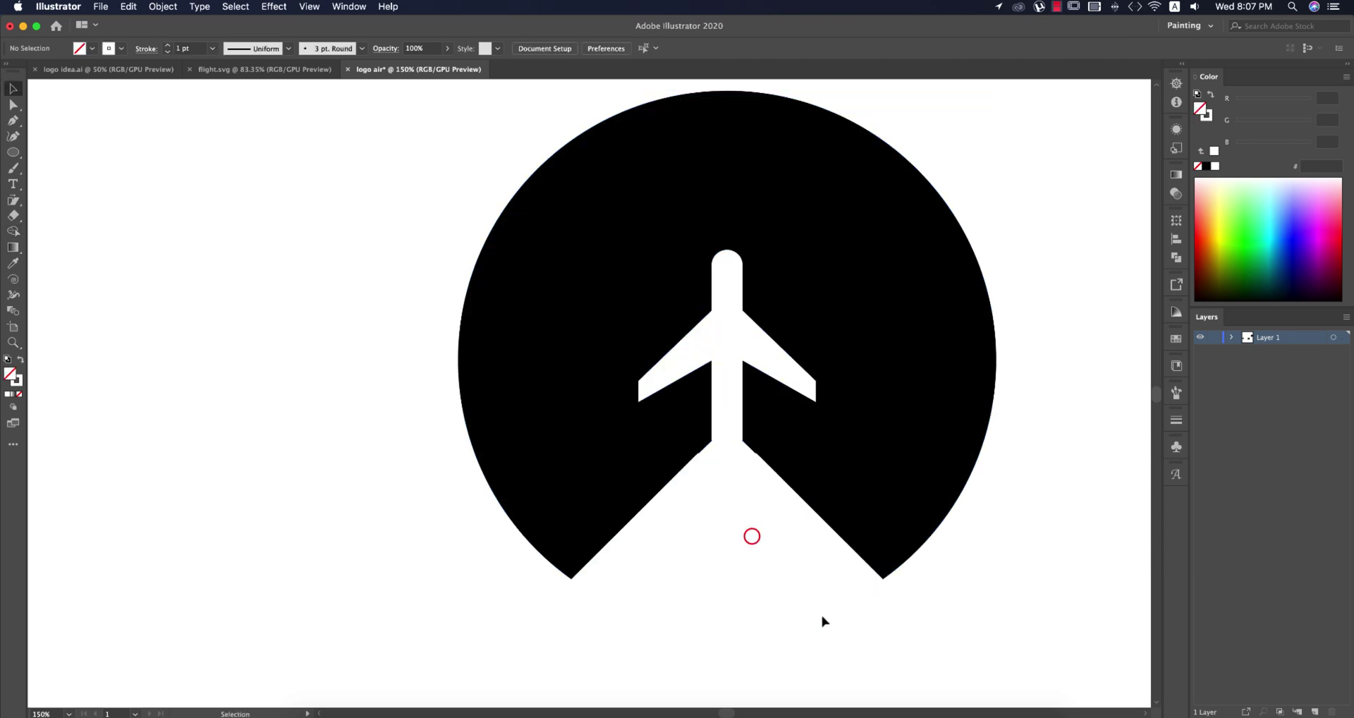
- Inspect the cut edges beside the tail, undo the Shape Builder cuts, and deselect the artwork
scroll(751, 460, "up", 3)
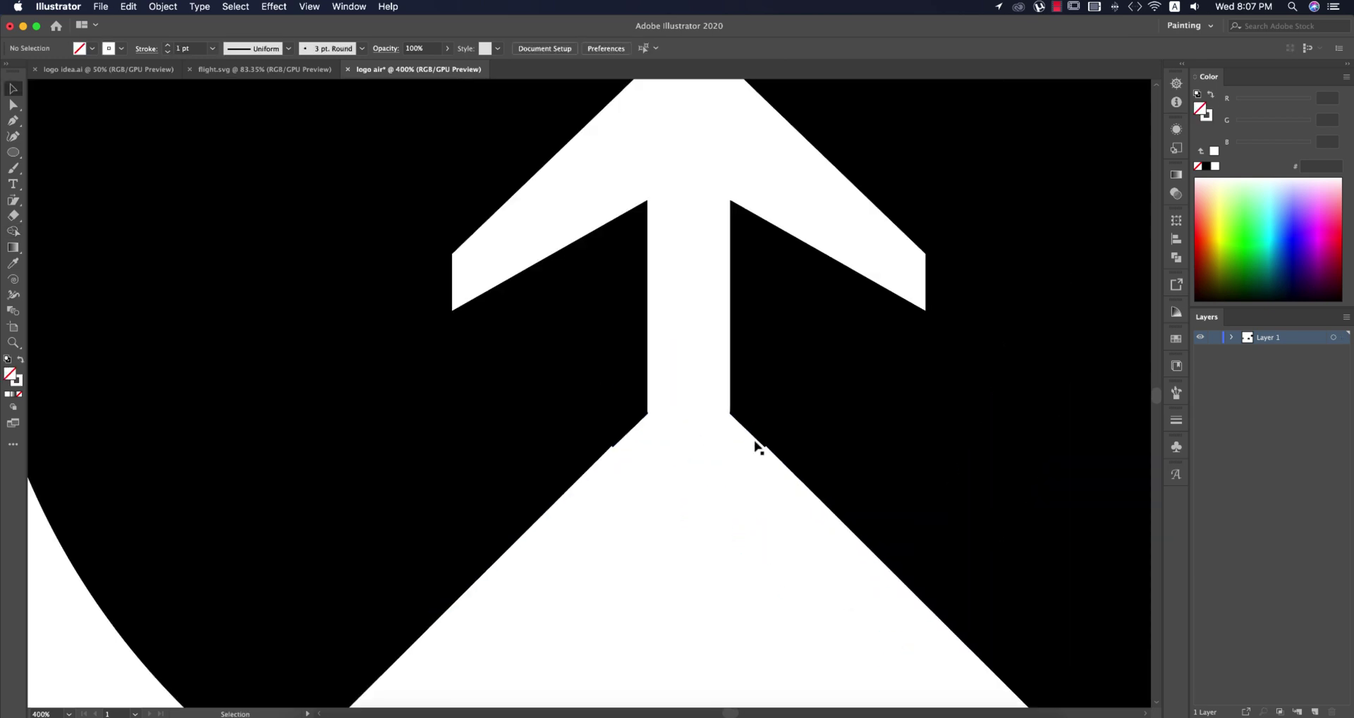
left_click(754, 440)
left_click(734, 455, "shift")
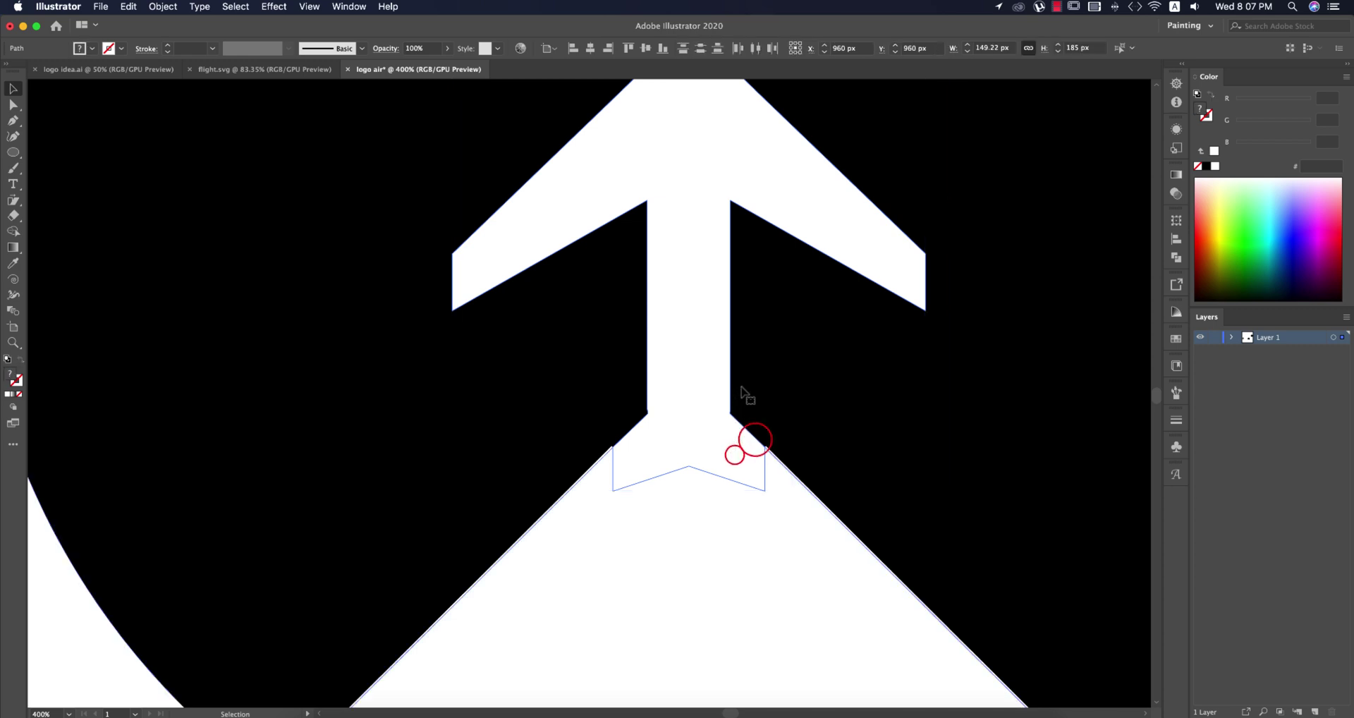
left_click(698, 507)
scroll(607, 449, "up", 4)
key("super+z")
key("super+z")
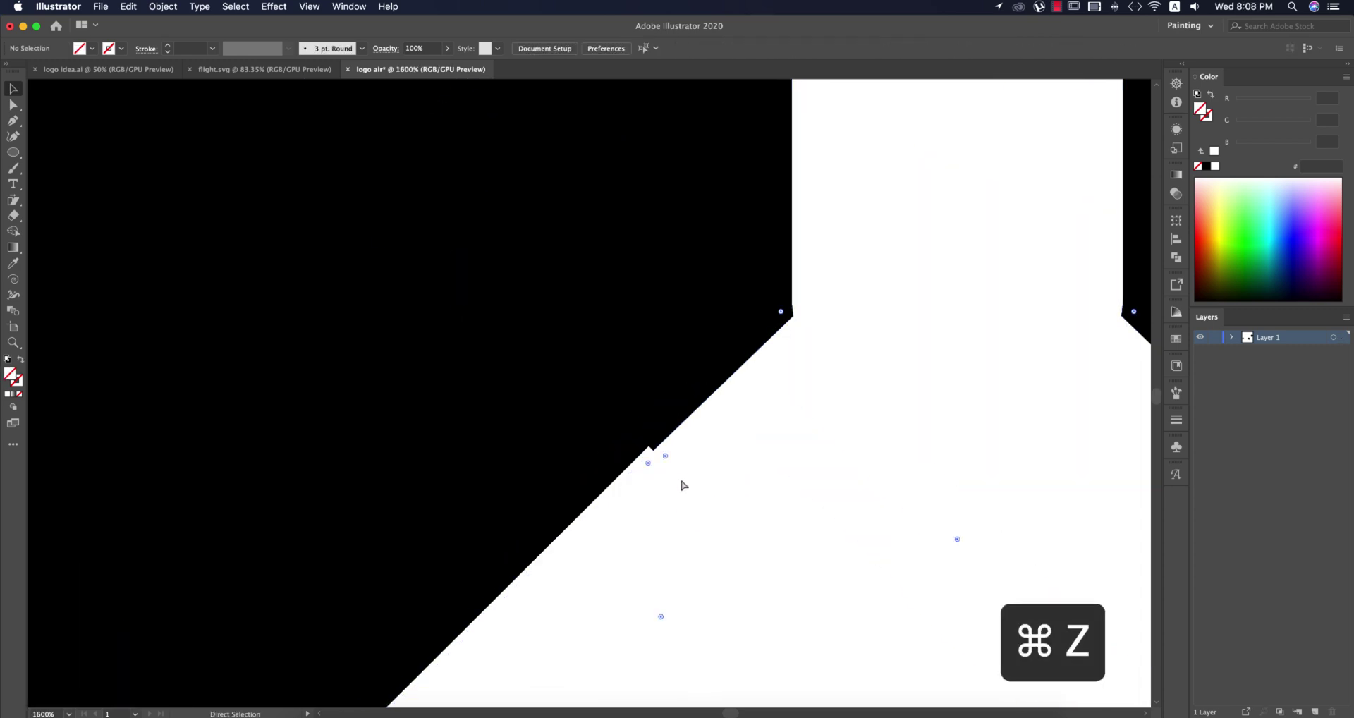
scroll(683, 484, "down", 6)
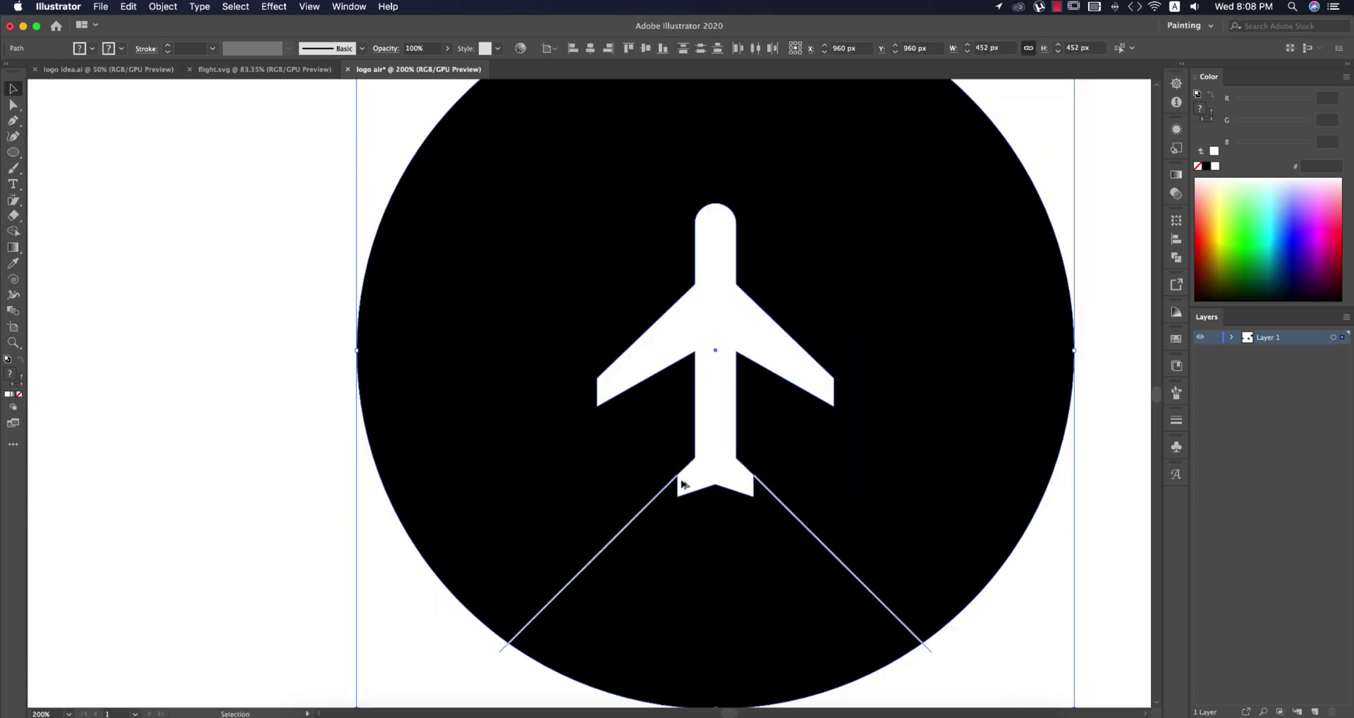
left_click(990, 639)
- Select only the two diagonal lines below the plane and set their stroke to none
scroll(991, 632, "down", 4)
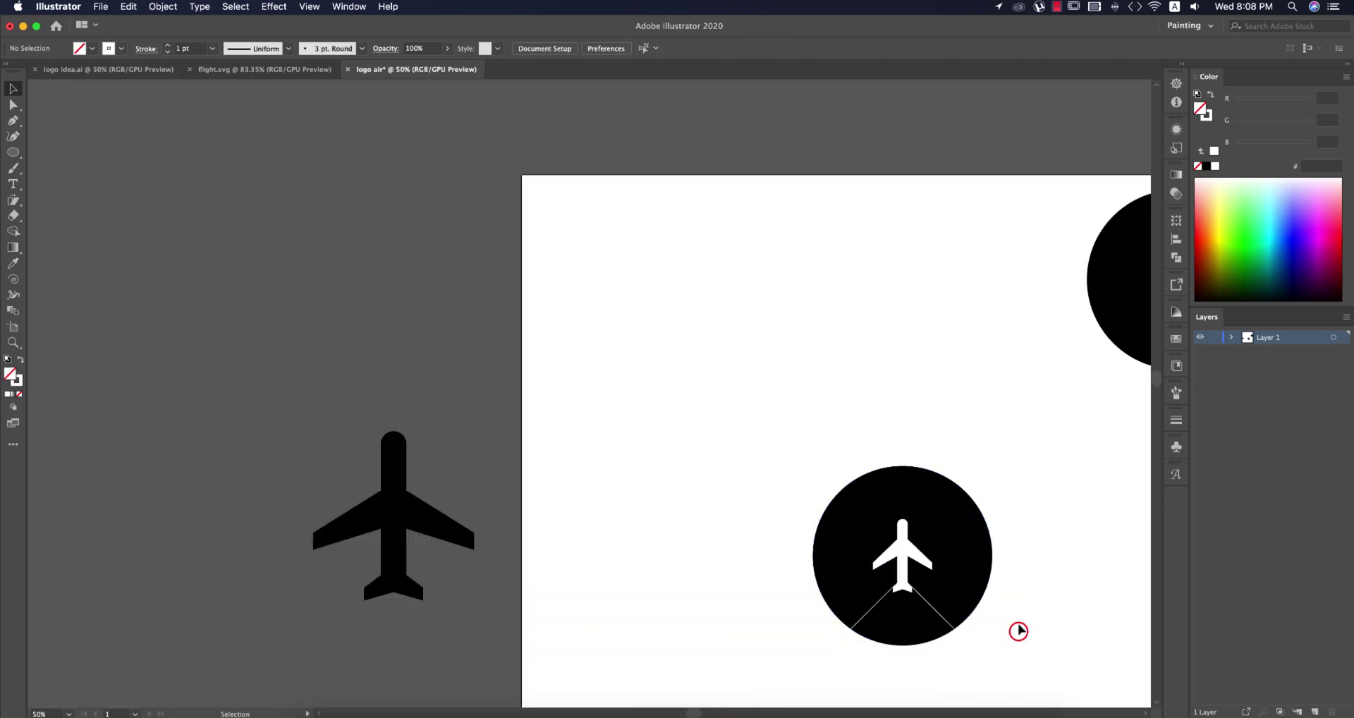
left_click_drag(787, 502, 788, 504)
left_click(961, 528, "shift")
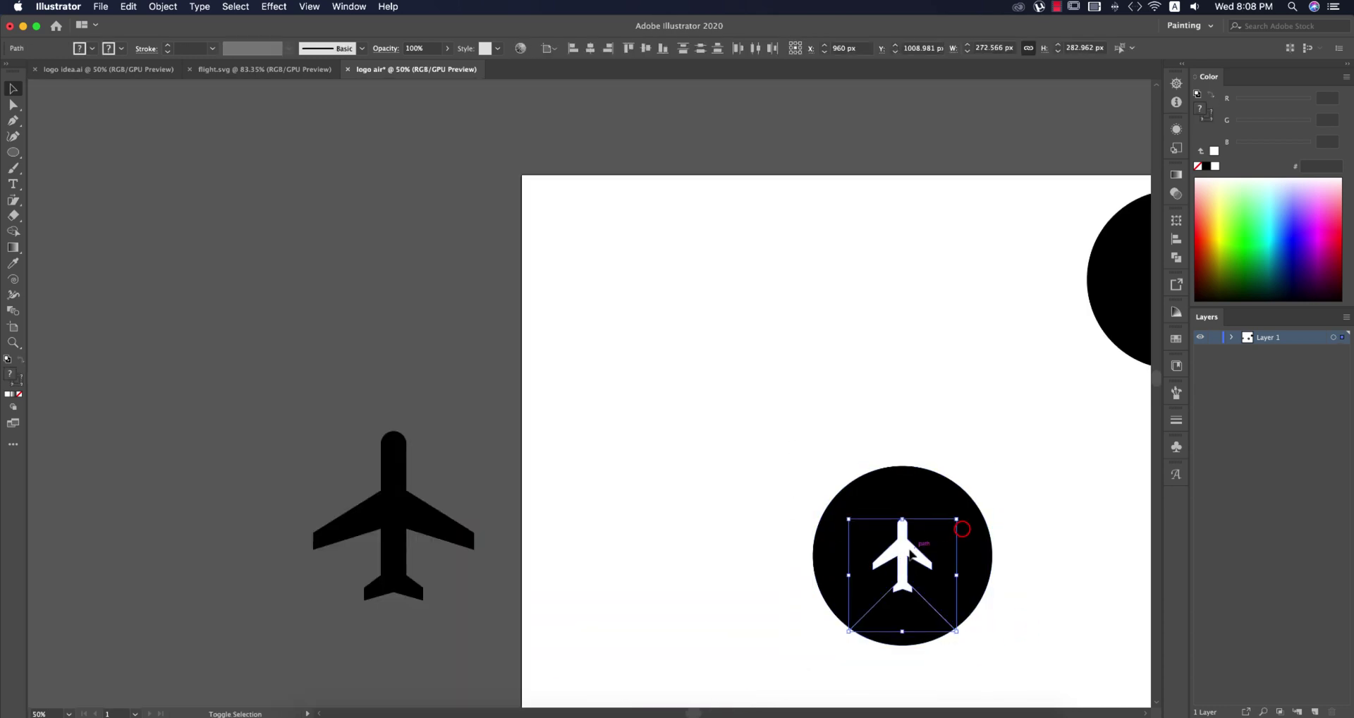
left_click(121, 49)
left_click(9, 70)
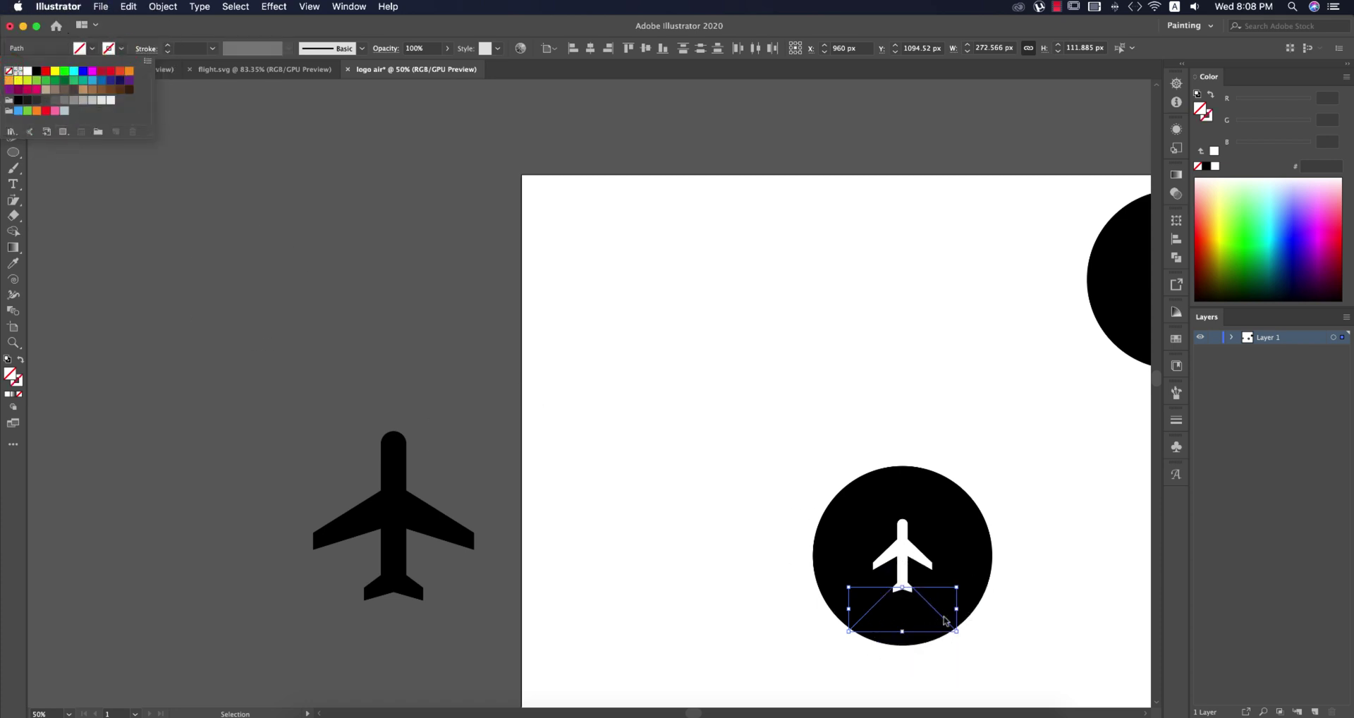
key("Escape")
- Remove the circle's lower wedge between the strokeless diagonal lines with the Shape Builder tool, deselect, and check the edges at the tail
scroll(994, 623, "down", 5)
scroll(994, 623, "right", 4)
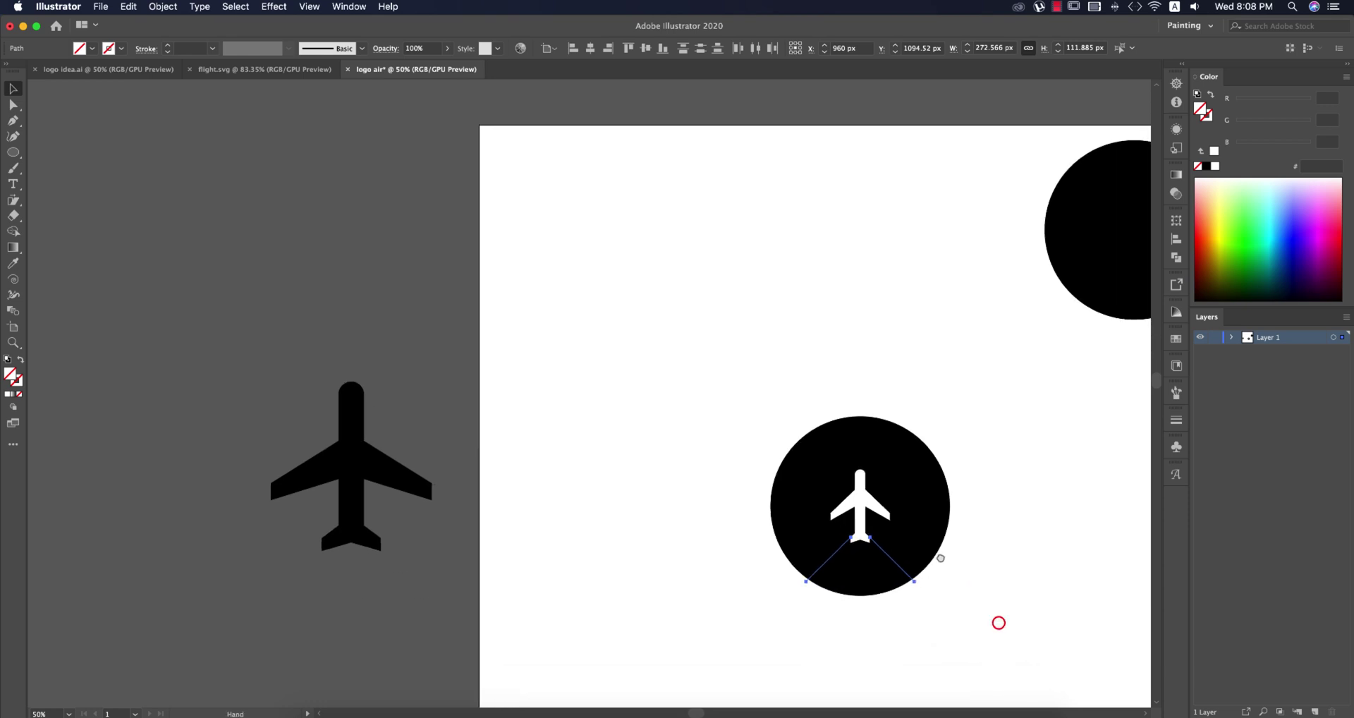
scroll(786, 430, "up", 6)
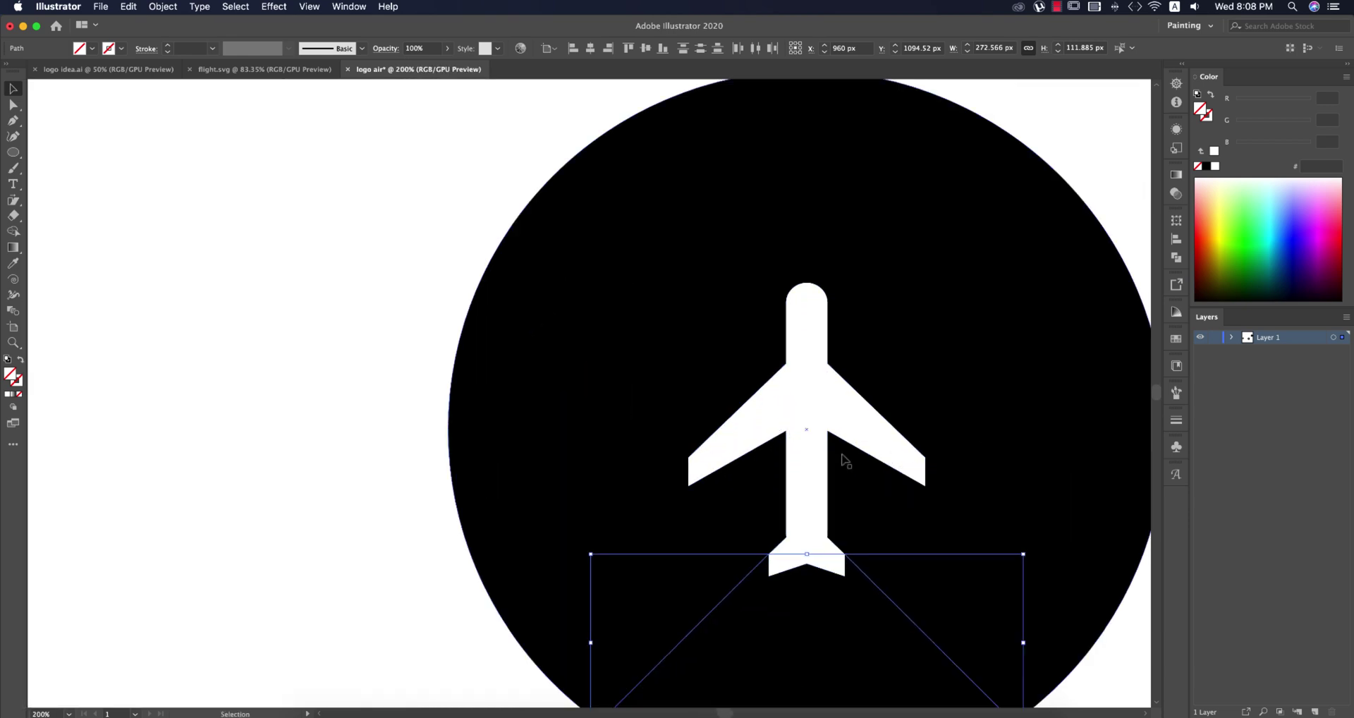
key("shift+m")
left_click_drag(554, 247, 1058, 645)
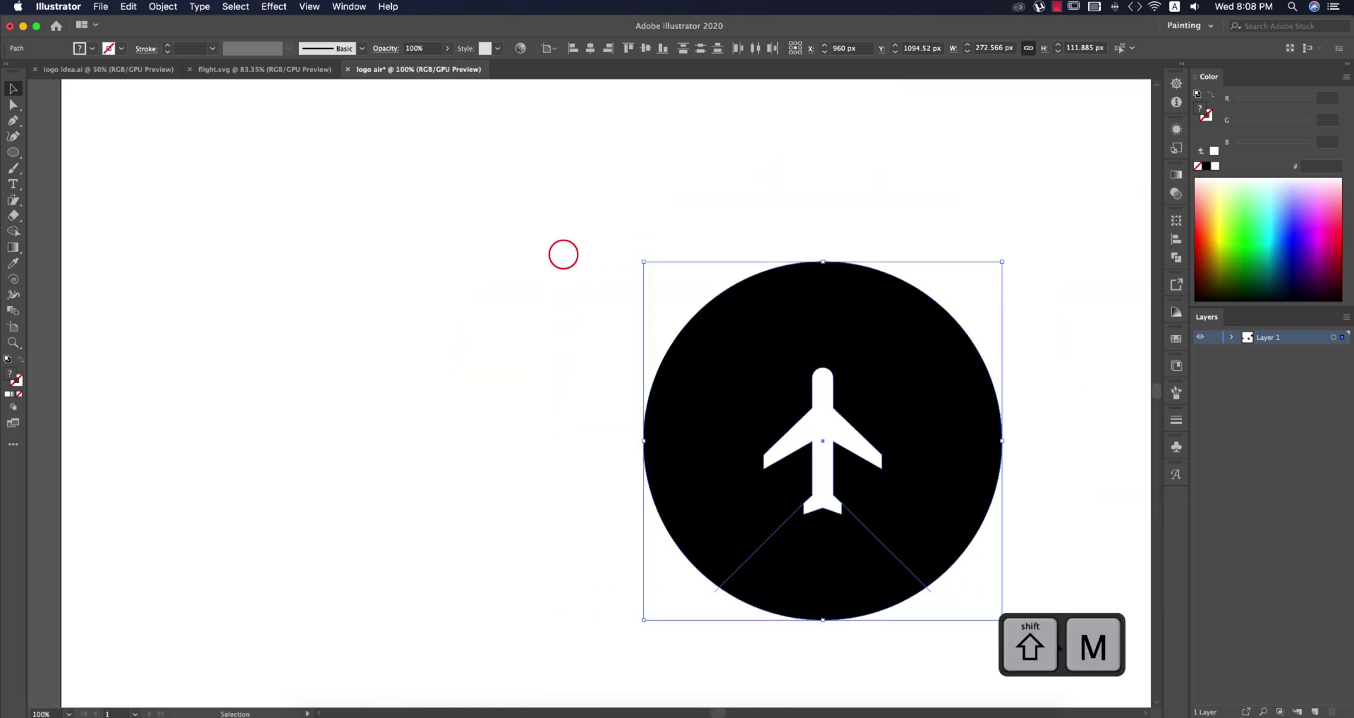
key("shift+m")
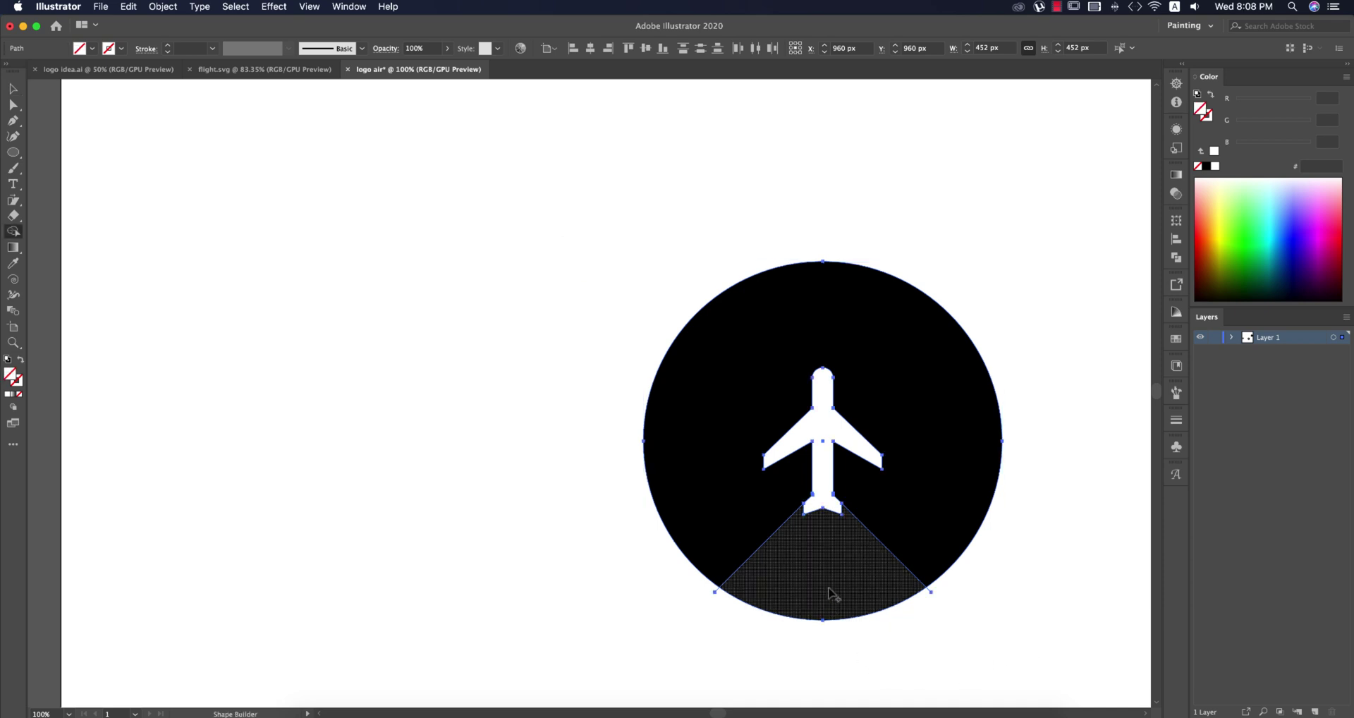
left_click(836, 593, "alt")
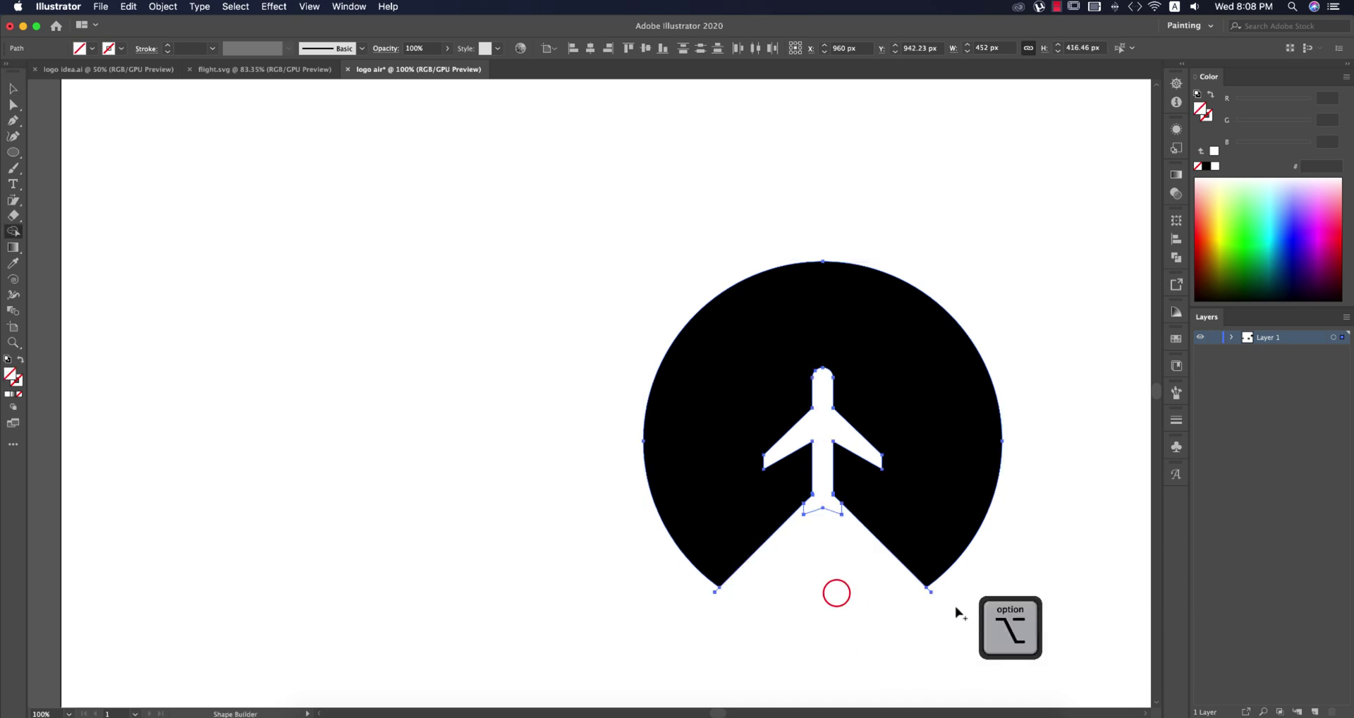
key("v")
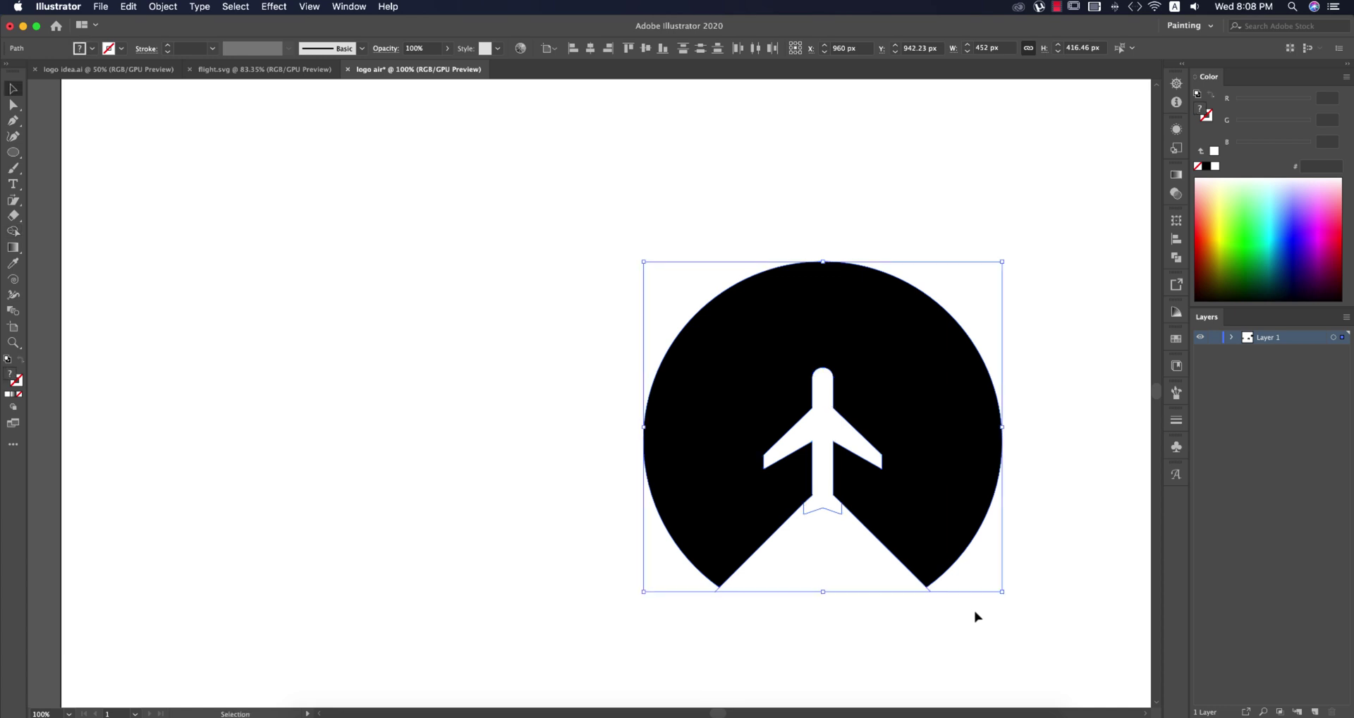
left_click(973, 613)
scroll(817, 497, "up", 5)
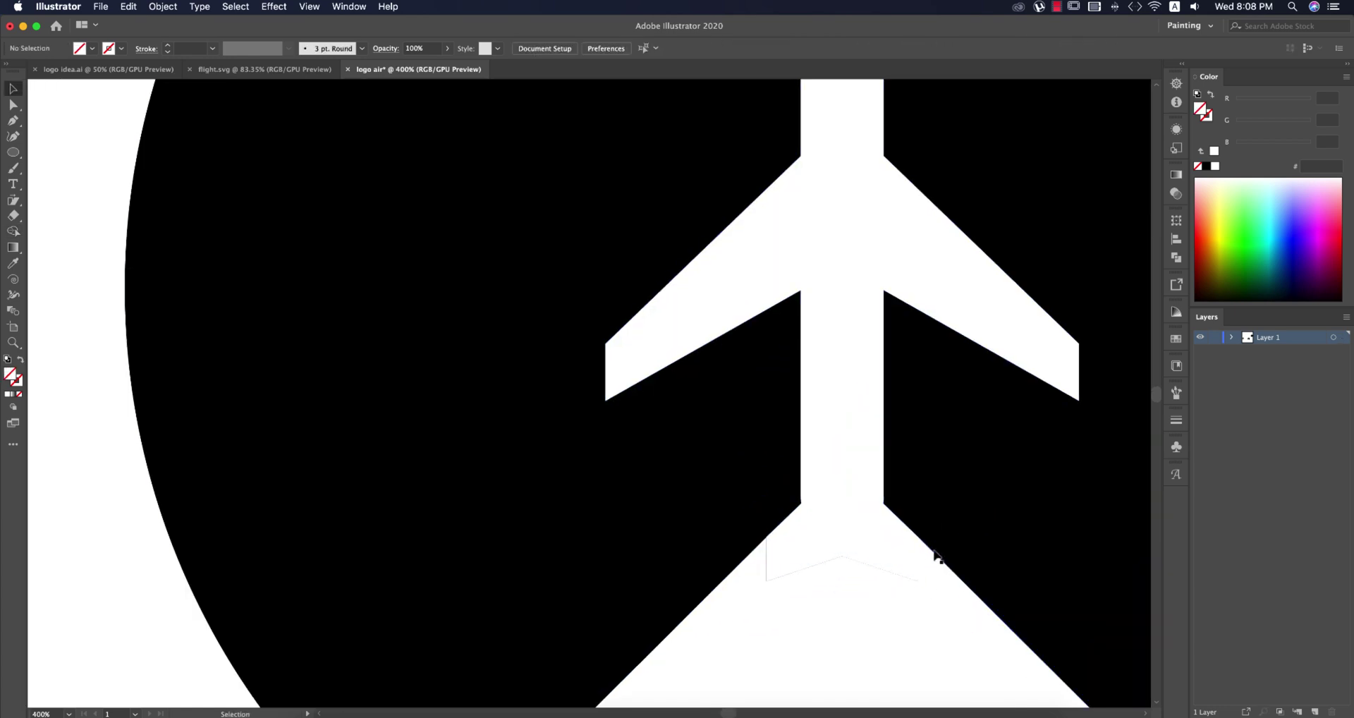
scroll(929, 554, "down", 5)
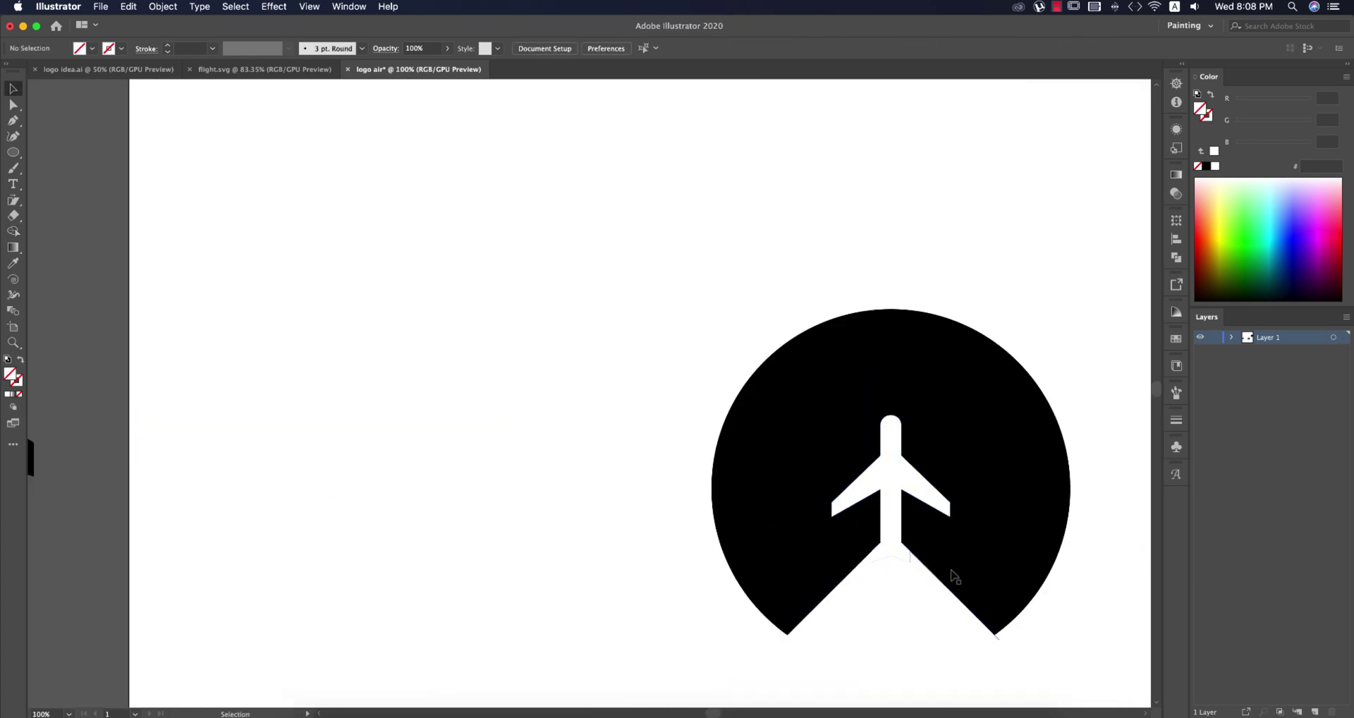
left_click_drag(995, 570, 891, 493)
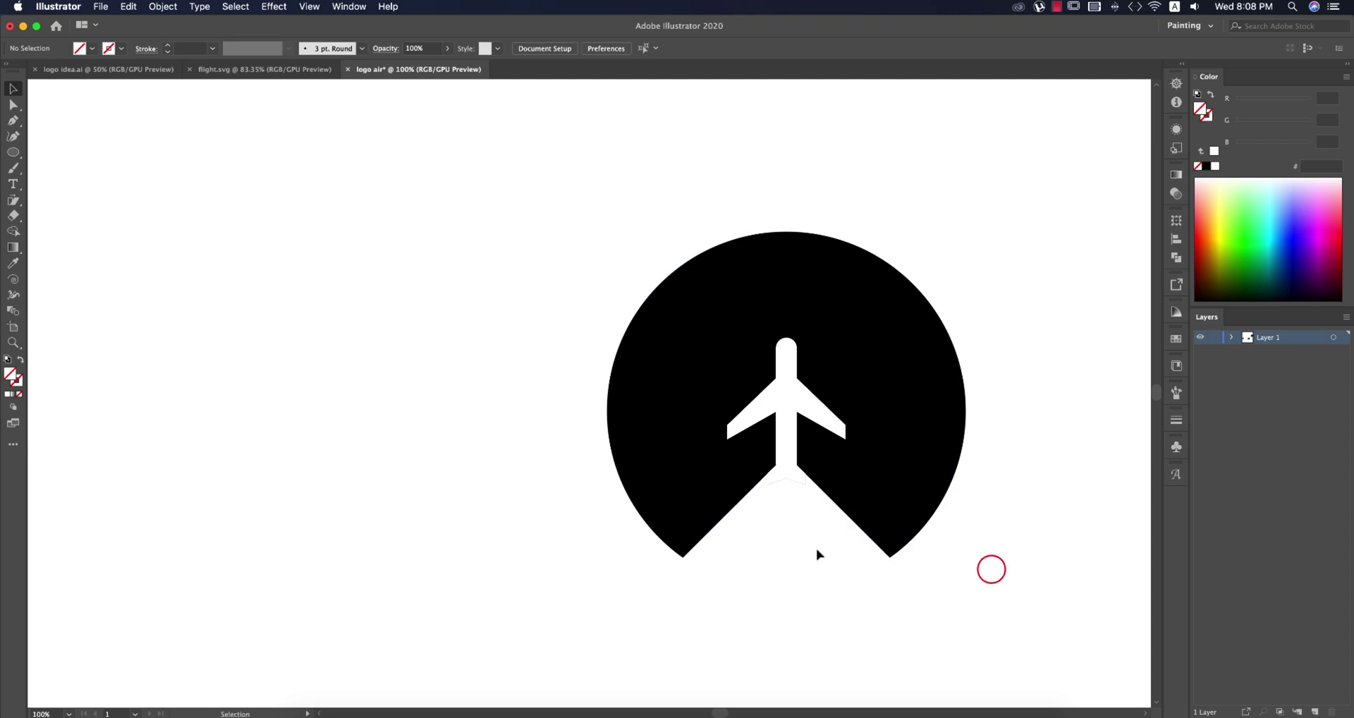
- Move the spare 452 px circle above the logo, swap its fill and stroke to leave a black outline, and check the reference logo
scroll(822, 554, "down", 2)
left_click_drag(1037, 251, 809, 323)
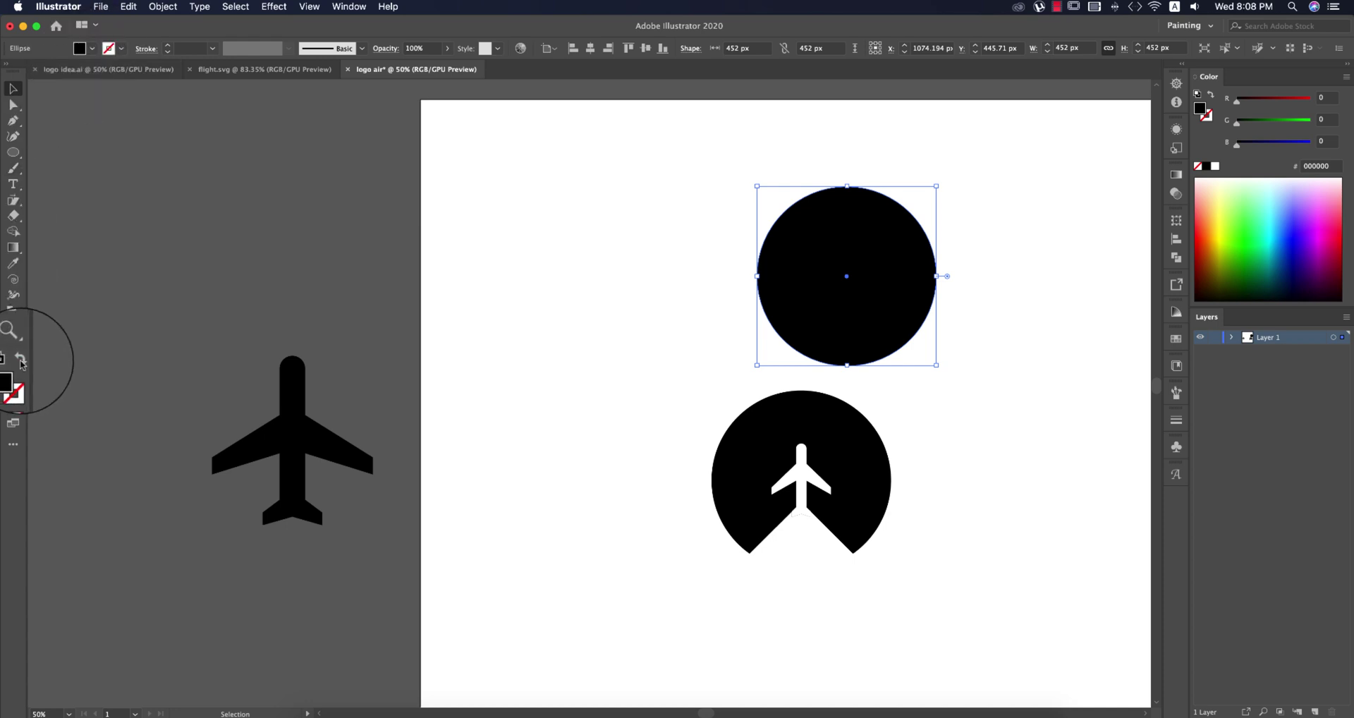
left_click(21, 361)
left_click(491, 346)
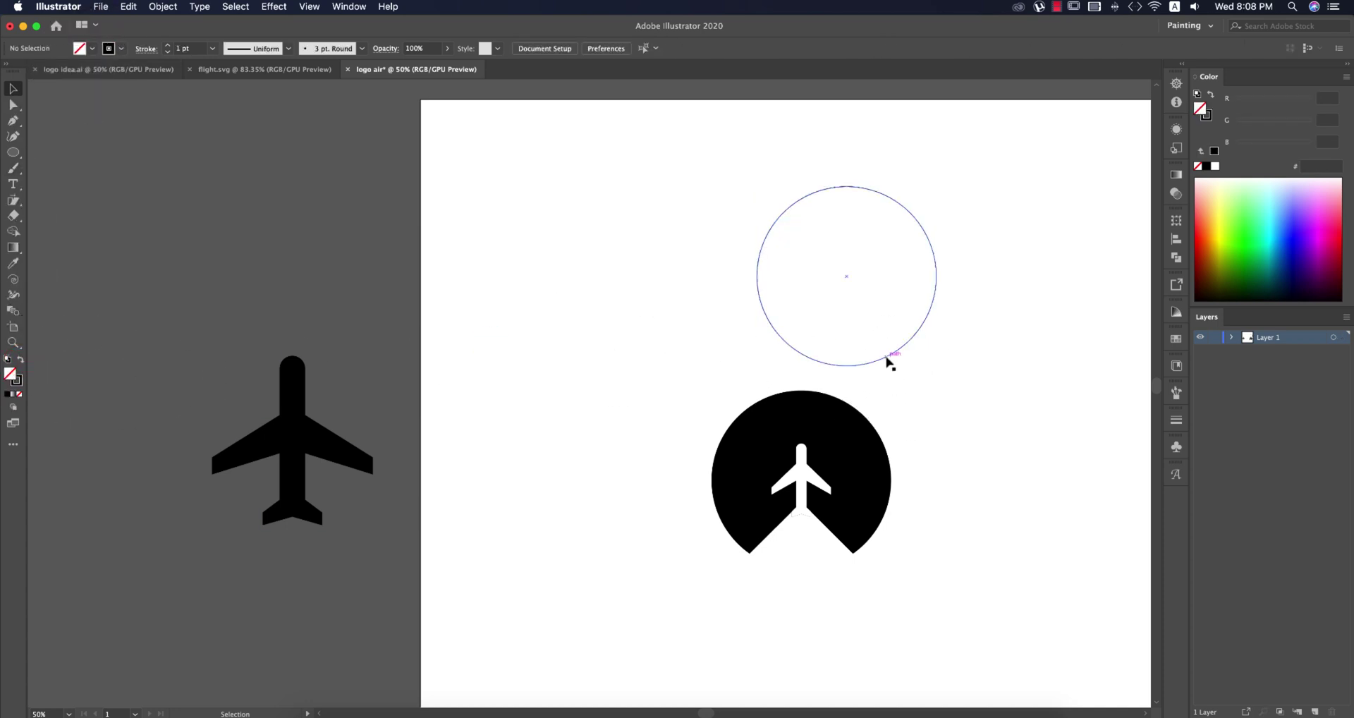
left_click(104, 69)
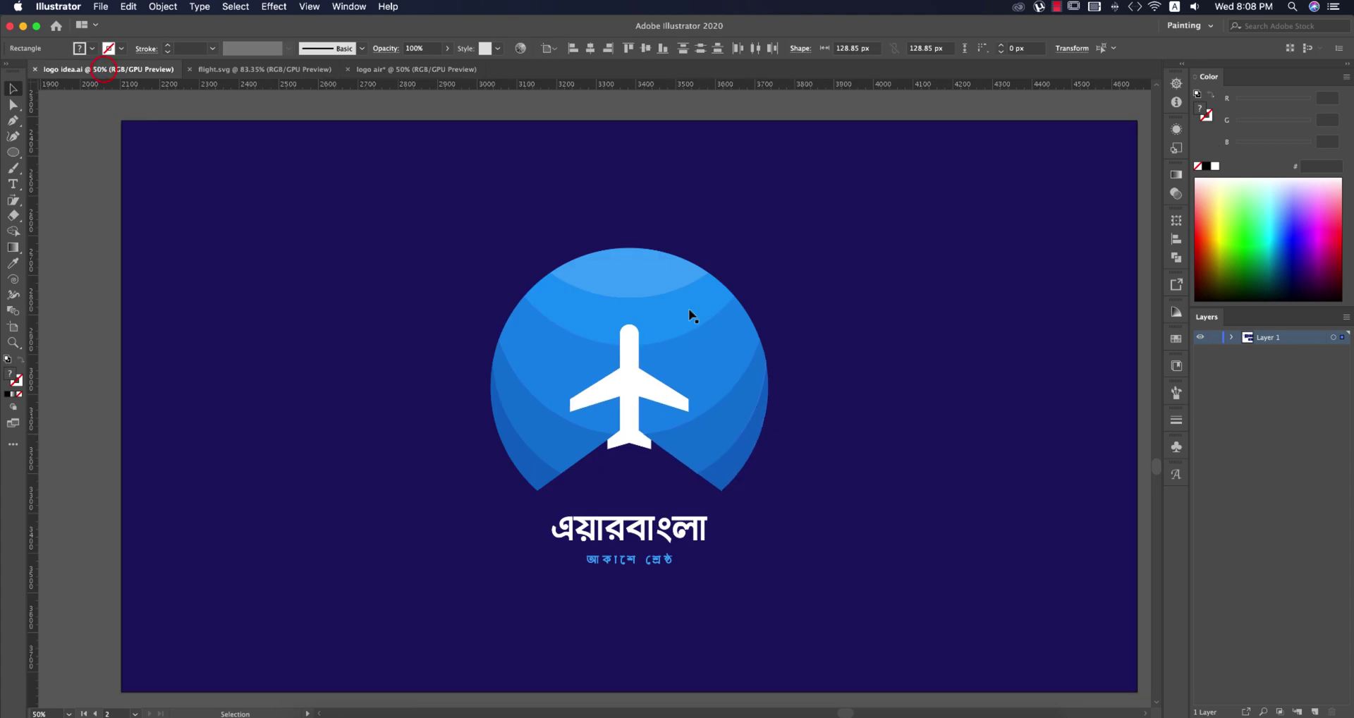
left_click(392, 69)
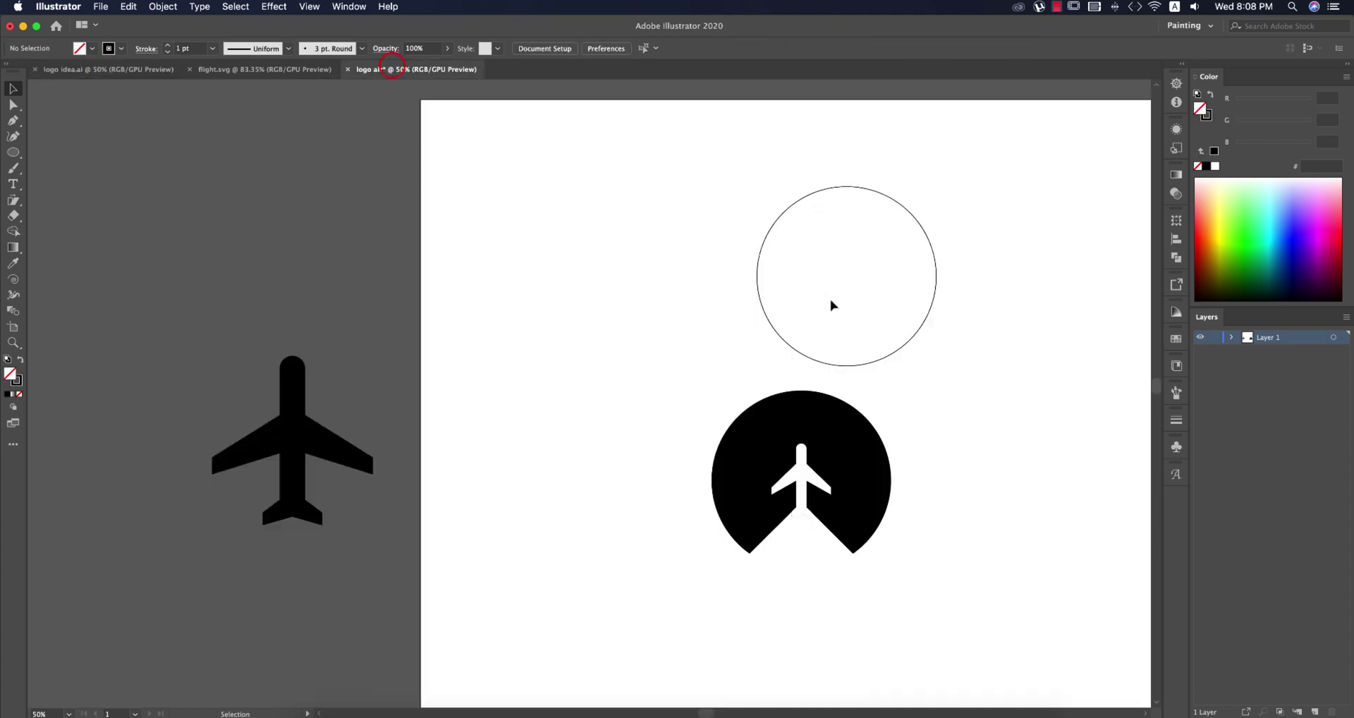
- Overlap the outlined circle with the logo's upper edge and align both circles on their horizontal centres
left_click_drag(867, 364, 823, 410)
left_click(854, 448, "shift")
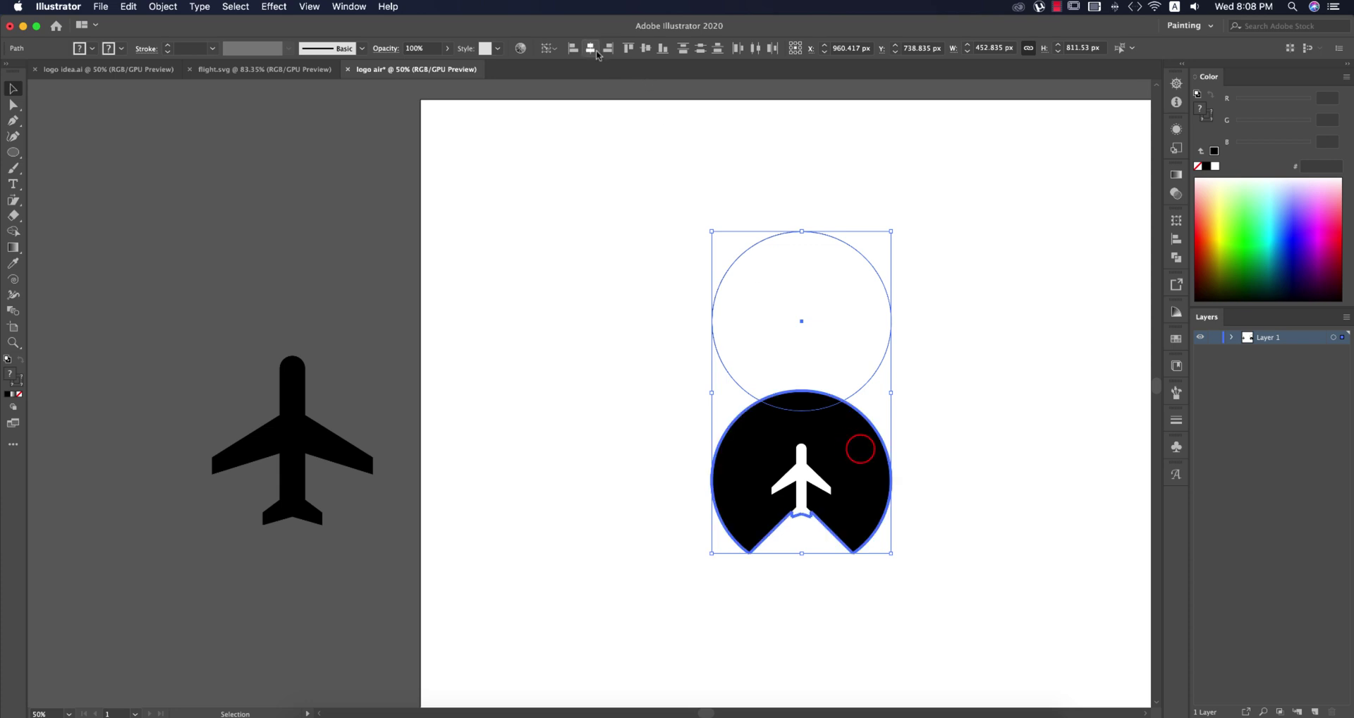
left_click(916, 420)
- Make three evenly spaced copies of the outlined circle down over the logo and select them with the logo for Shape Builder
left_click_drag(860, 389, 860, 535)
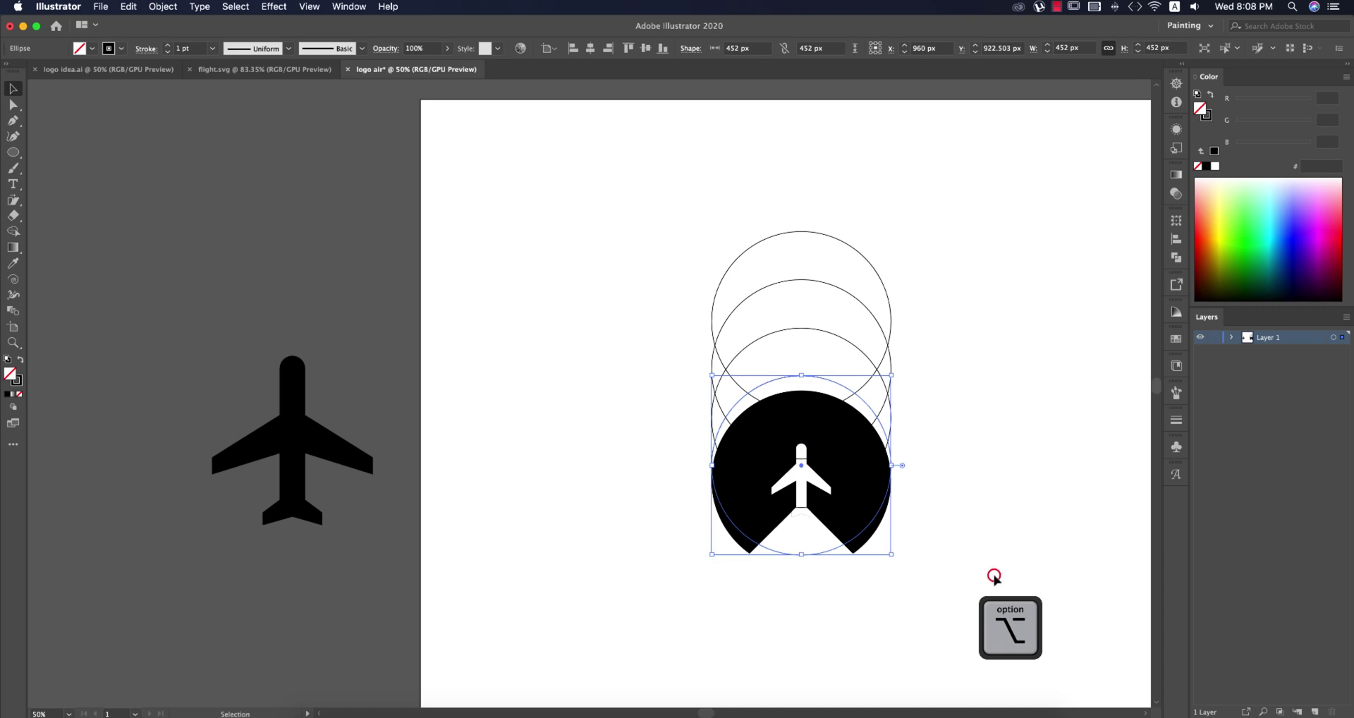
left_click(994, 575)
left_click_drag(644, 240, 907, 595)
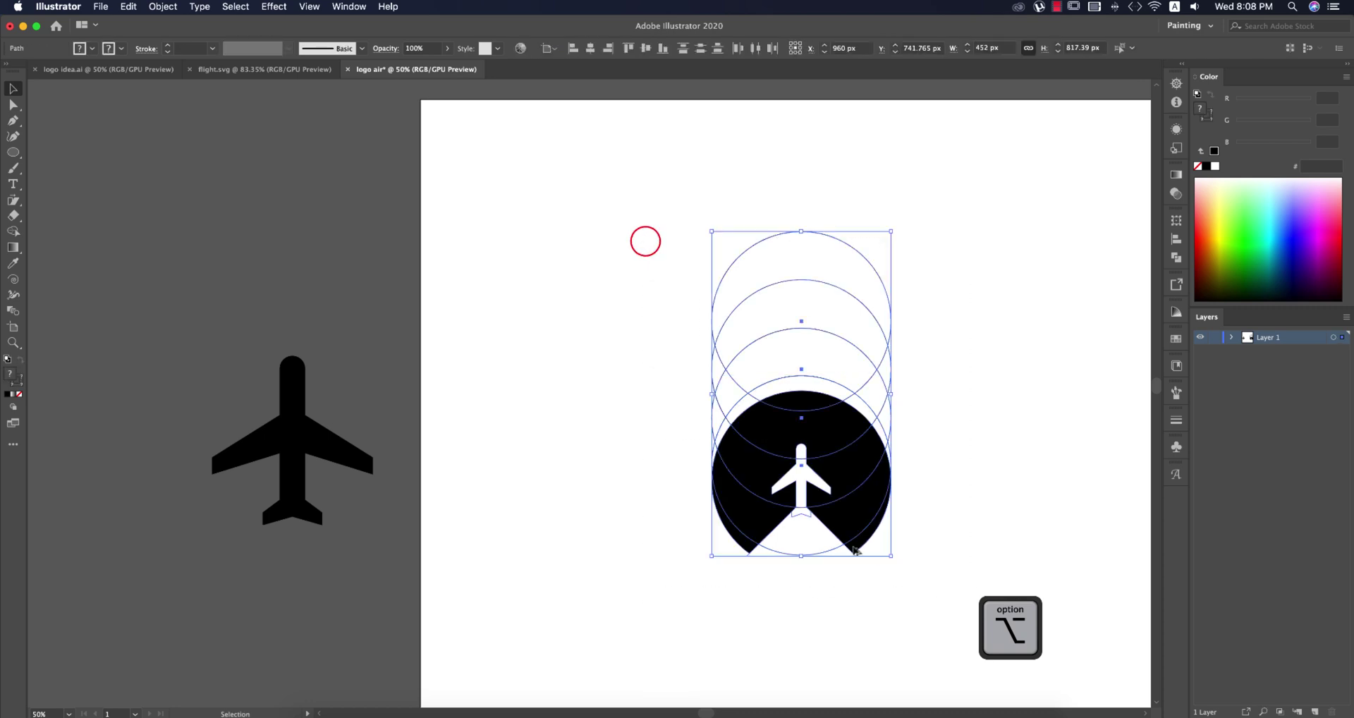
scroll(851, 550, "up", 3)
key("shift+m")
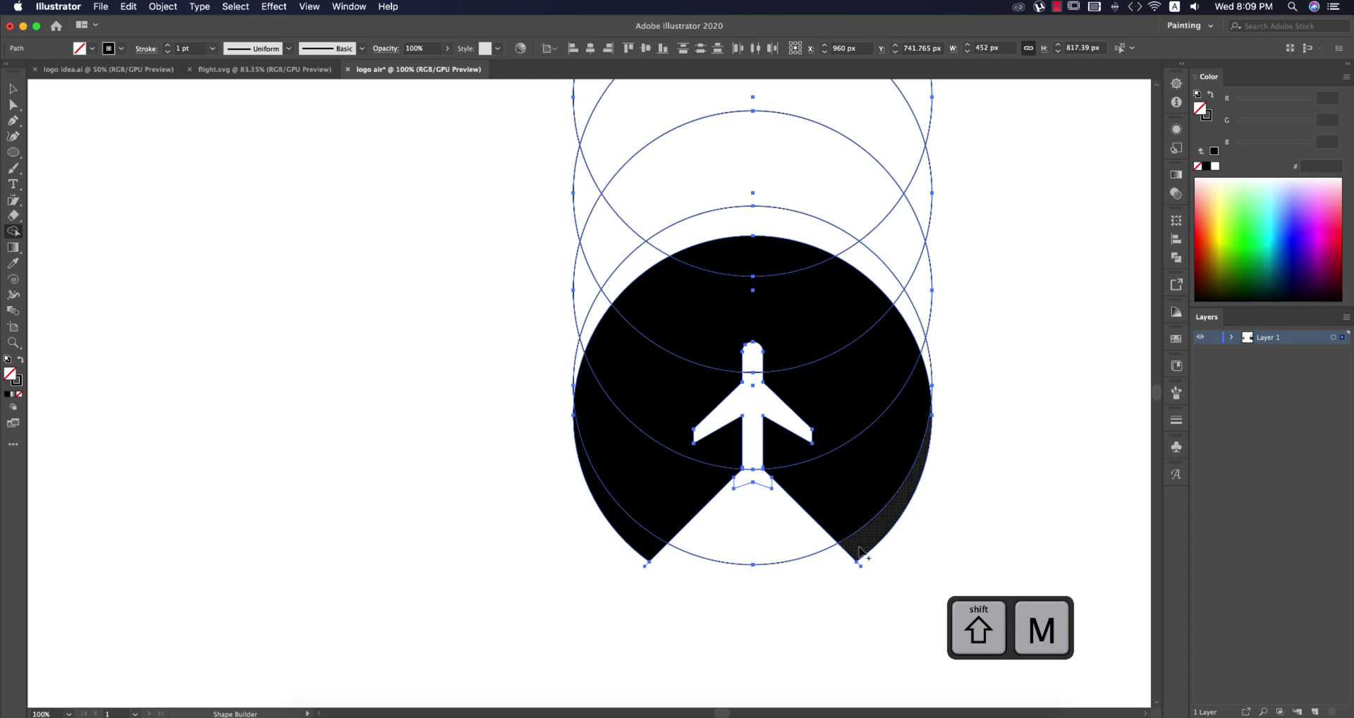
left_click(862, 545)
left_click(642, 548)
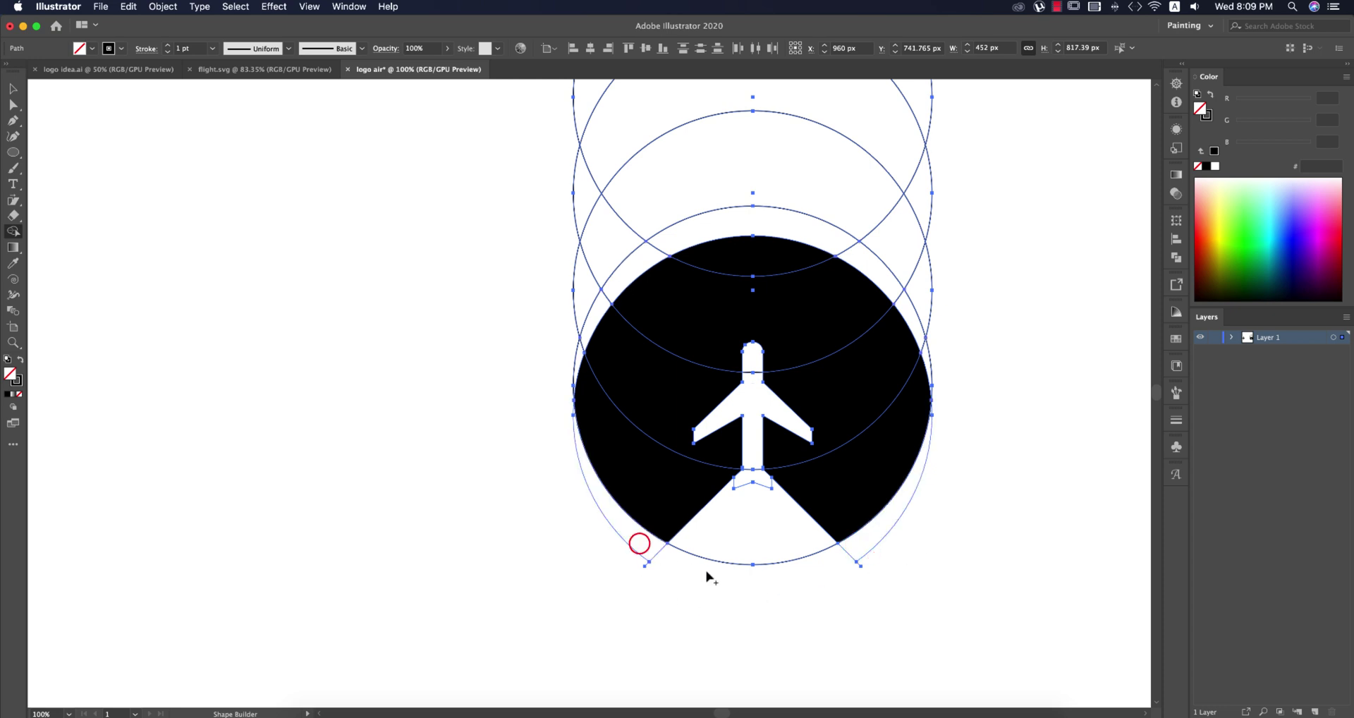
key("super+minus")
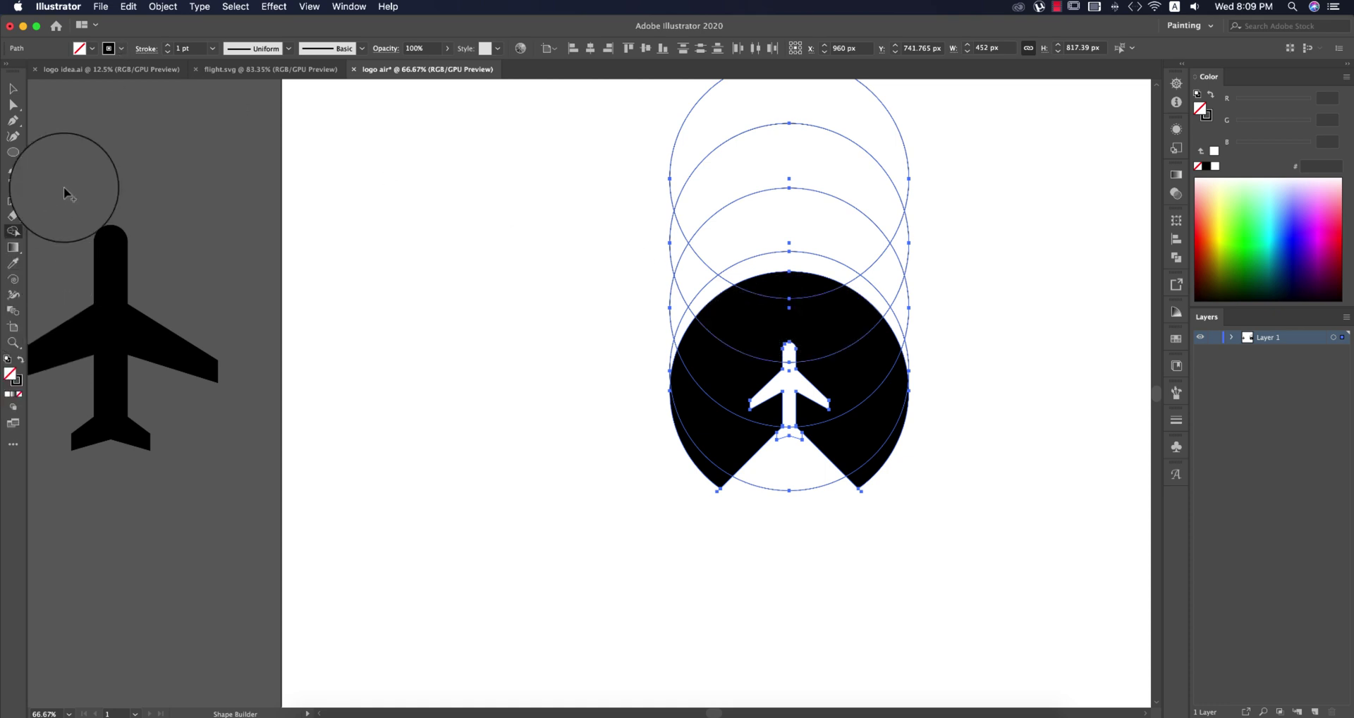
- Set the fill to teal 00a99d without a stroke and colour the logo's top slice with the Shape Builder tool
left_click(19, 359)
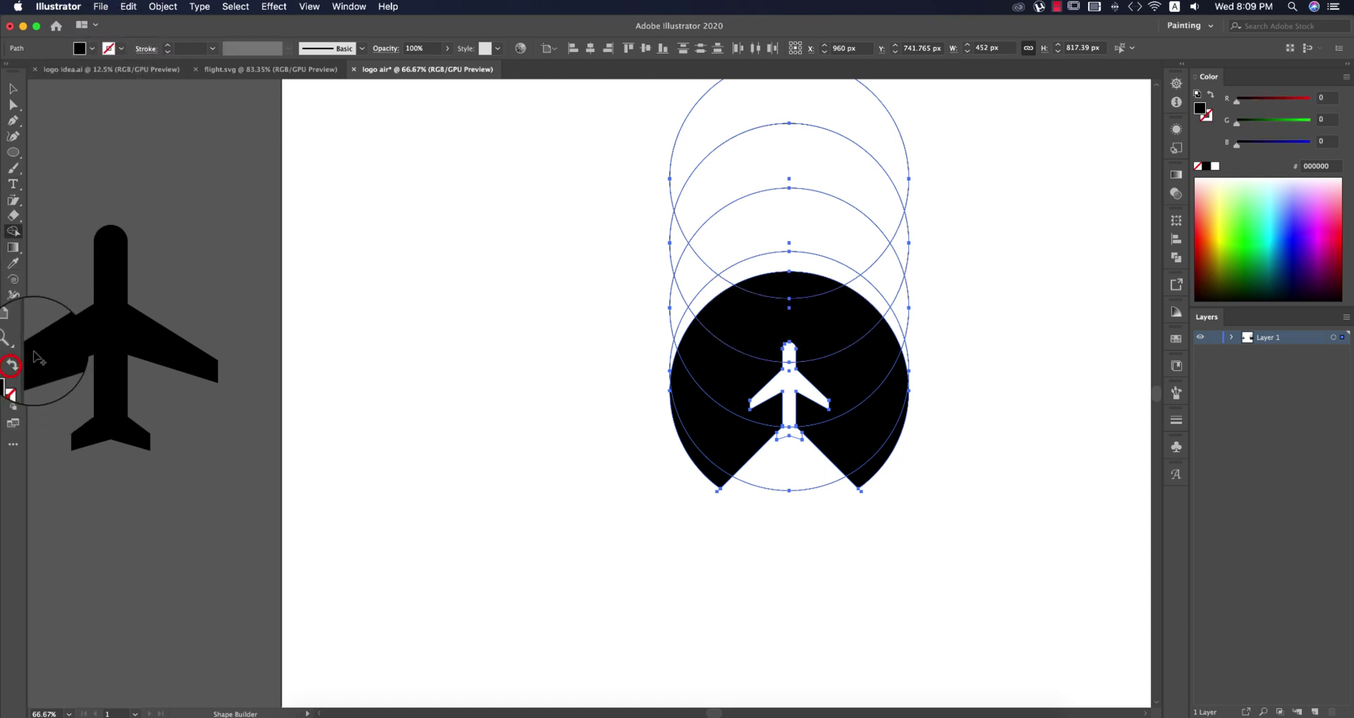
left_click(91, 49)
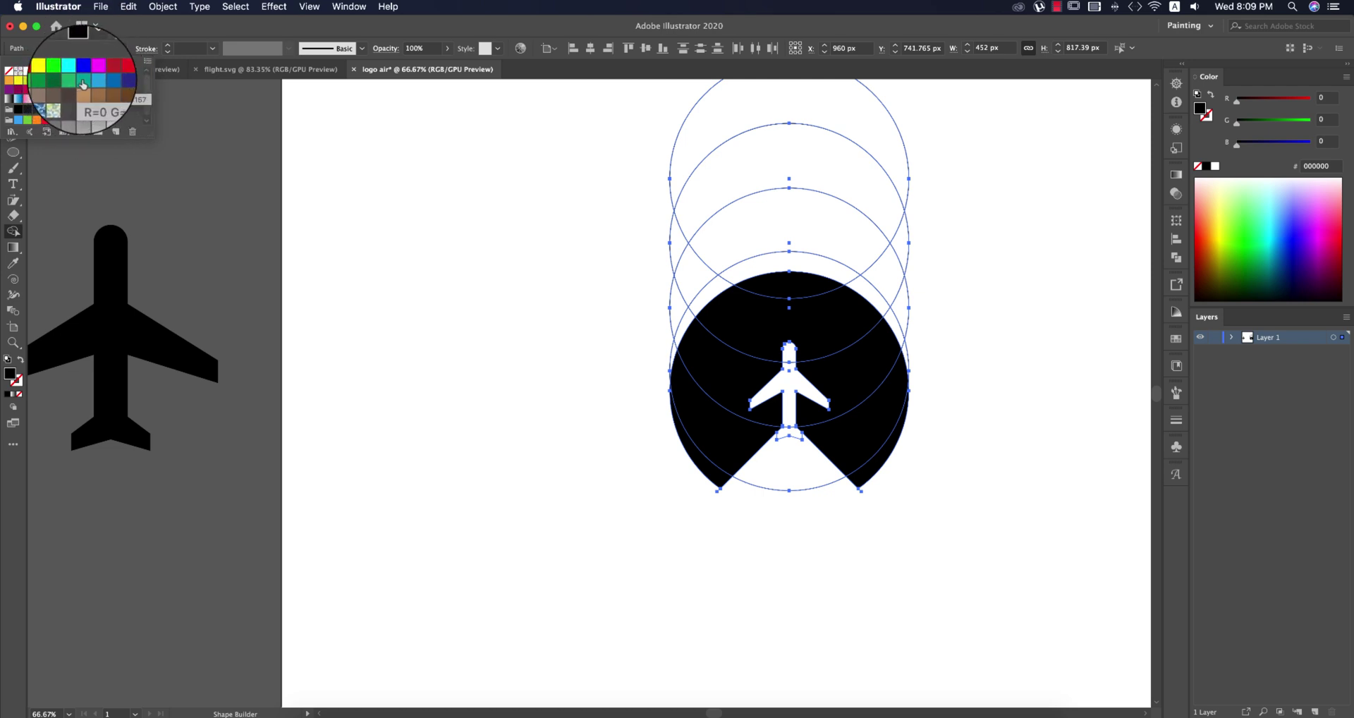
left_click(83, 85)
left_click(783, 284)
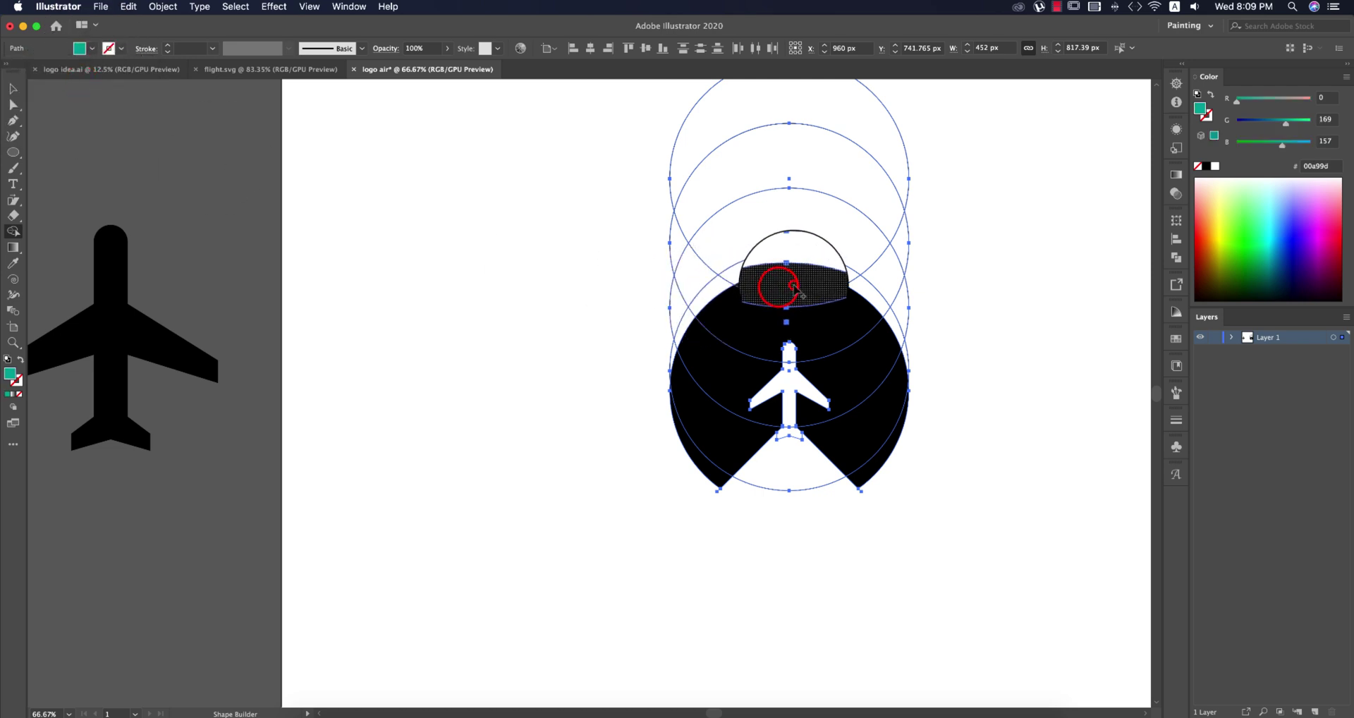
- Change the fill to light blue 29abe2 and colour the second band of the logo with the Shape Builder tool
left_click(92, 48)
left_click(92, 84)
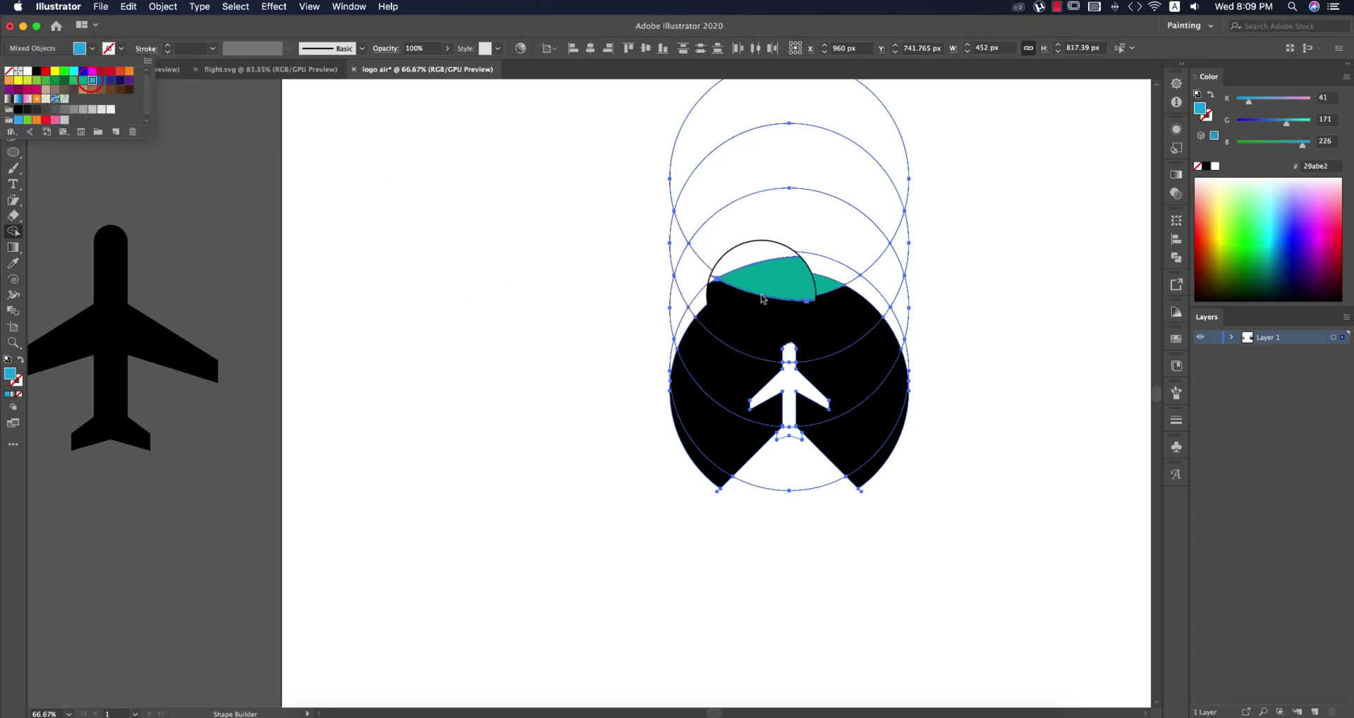
left_click(814, 320)
left_click(824, 321)
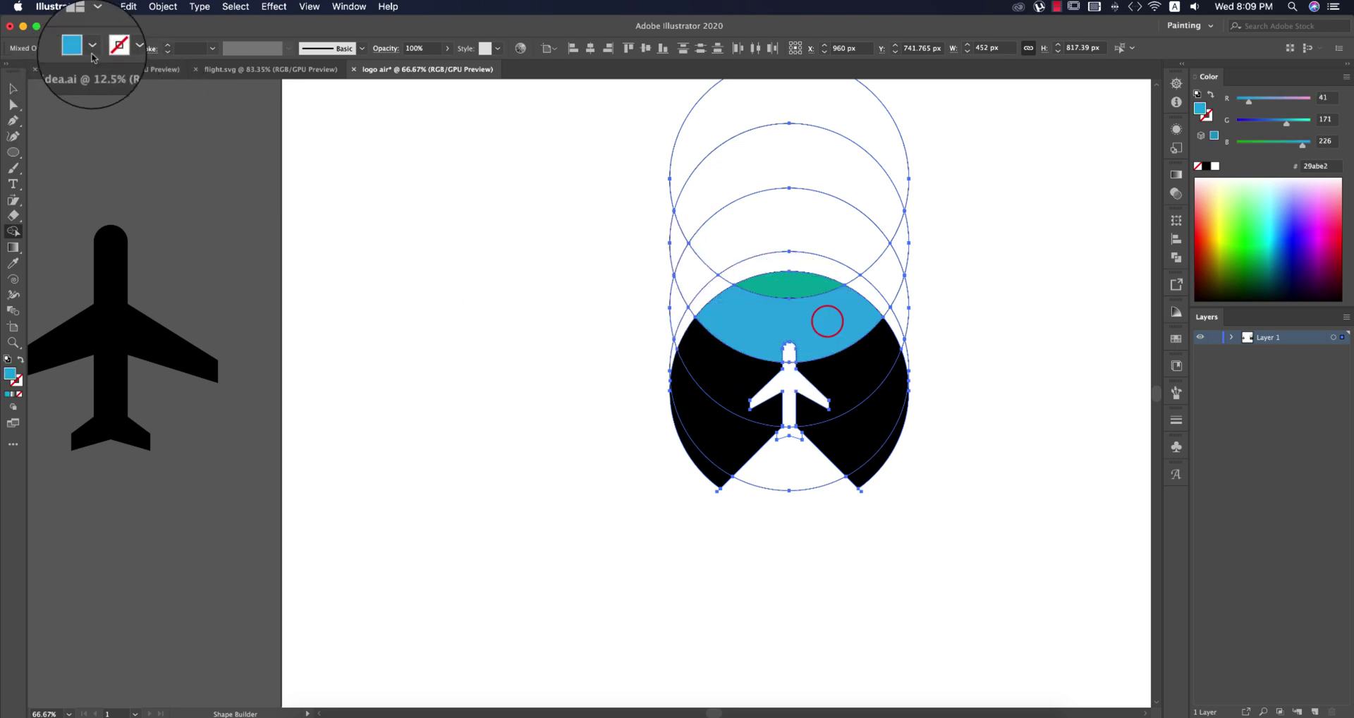
- Change the fill to blue 0071bc and colour the third band on both sides of the plane
left_click(92, 48)
left_click(98, 77)
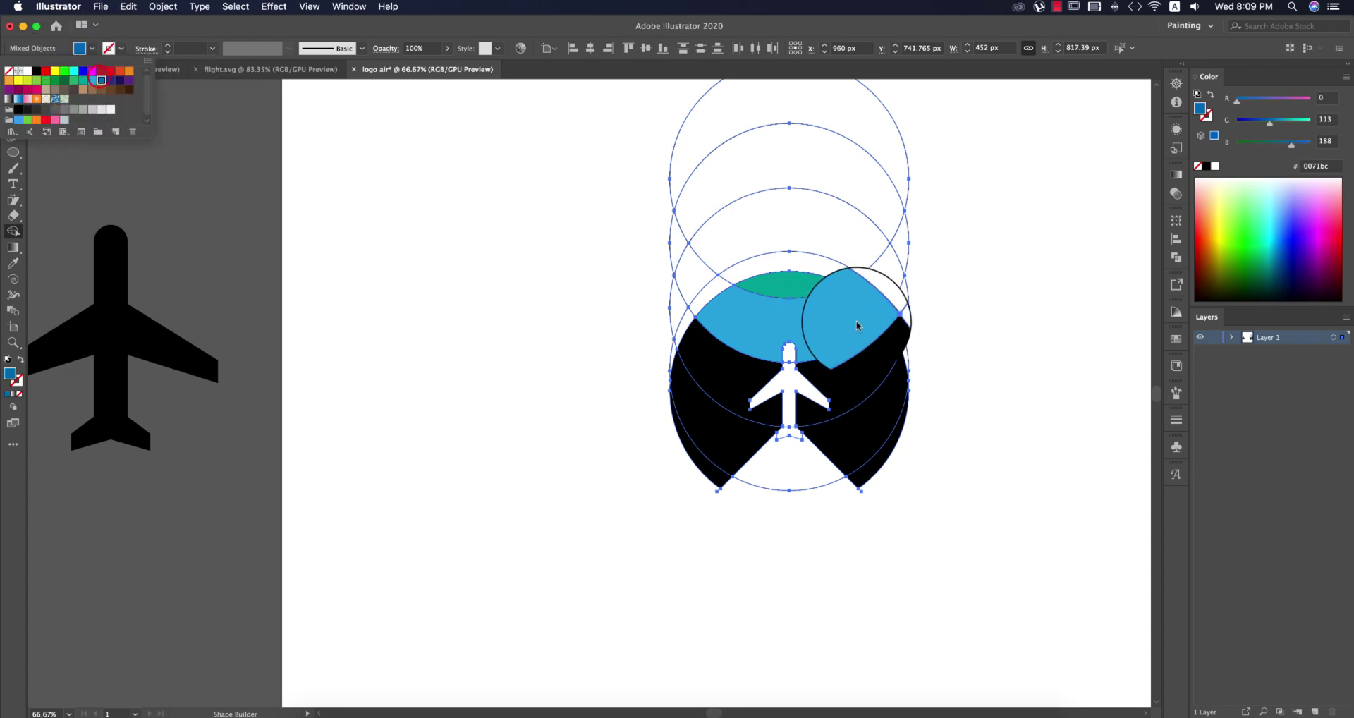
left_click(869, 374)
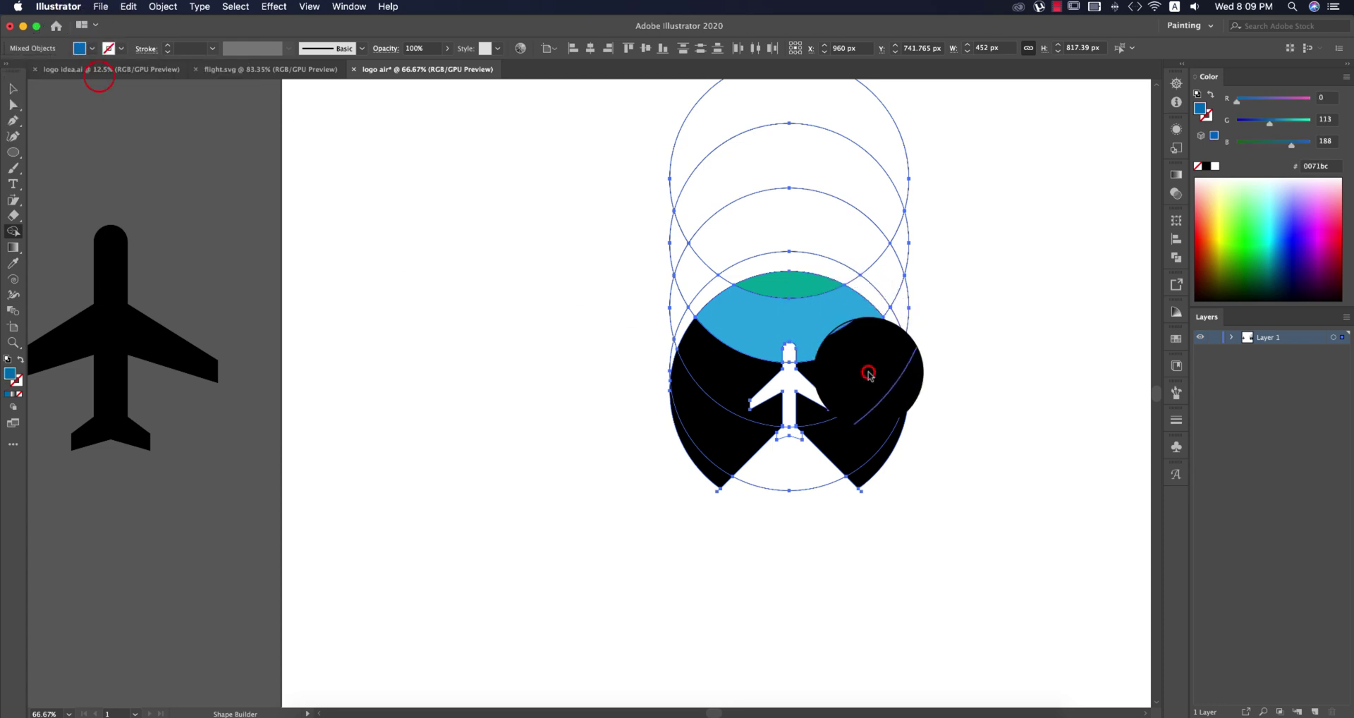
left_click(735, 379)
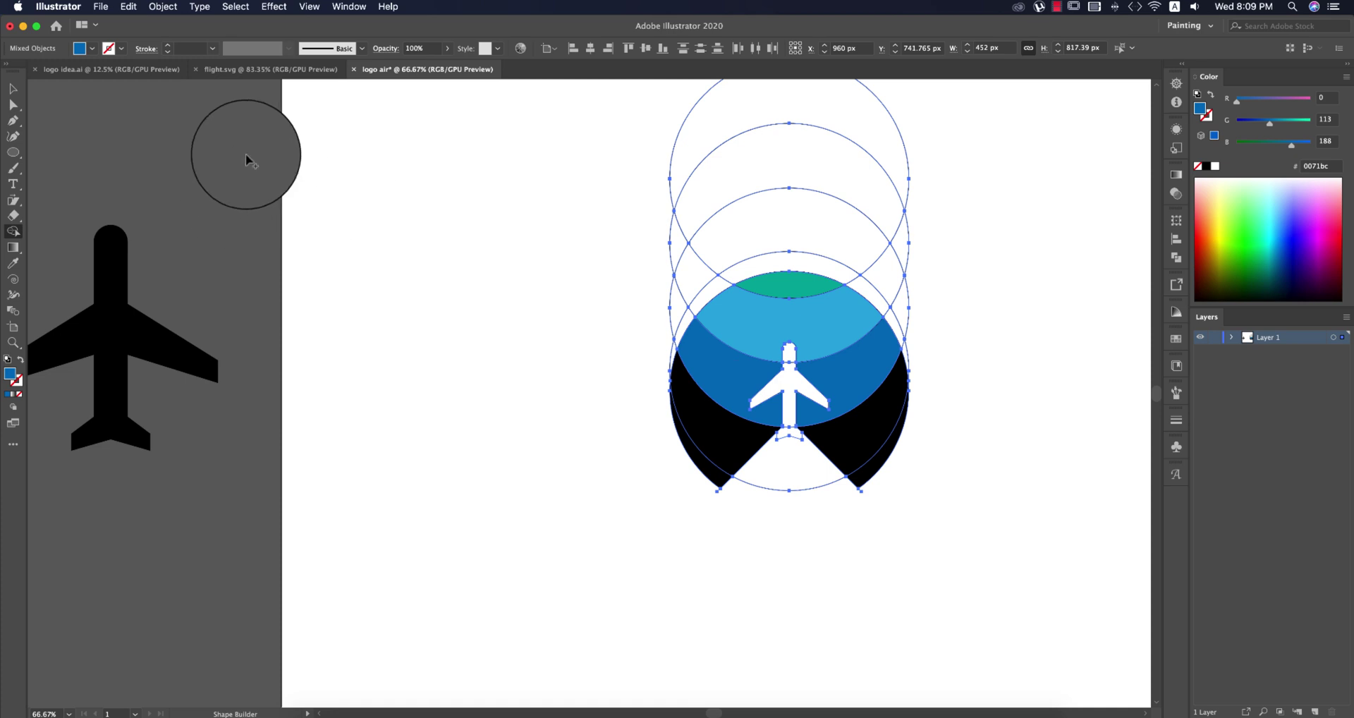
- Change the fill to dark blue 2e3192 and colour the fourth band on both sides of the wedge
left_click(92, 48)
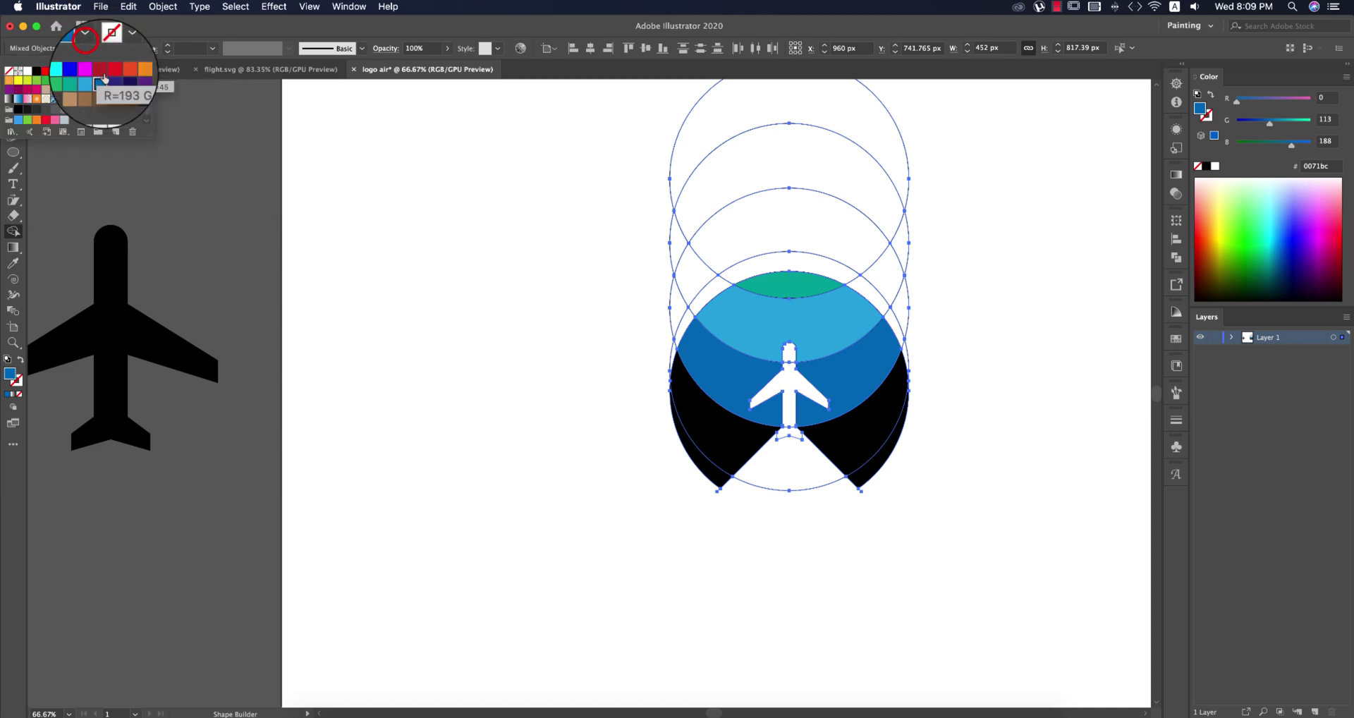
left_click(111, 82)
left_click(738, 435)
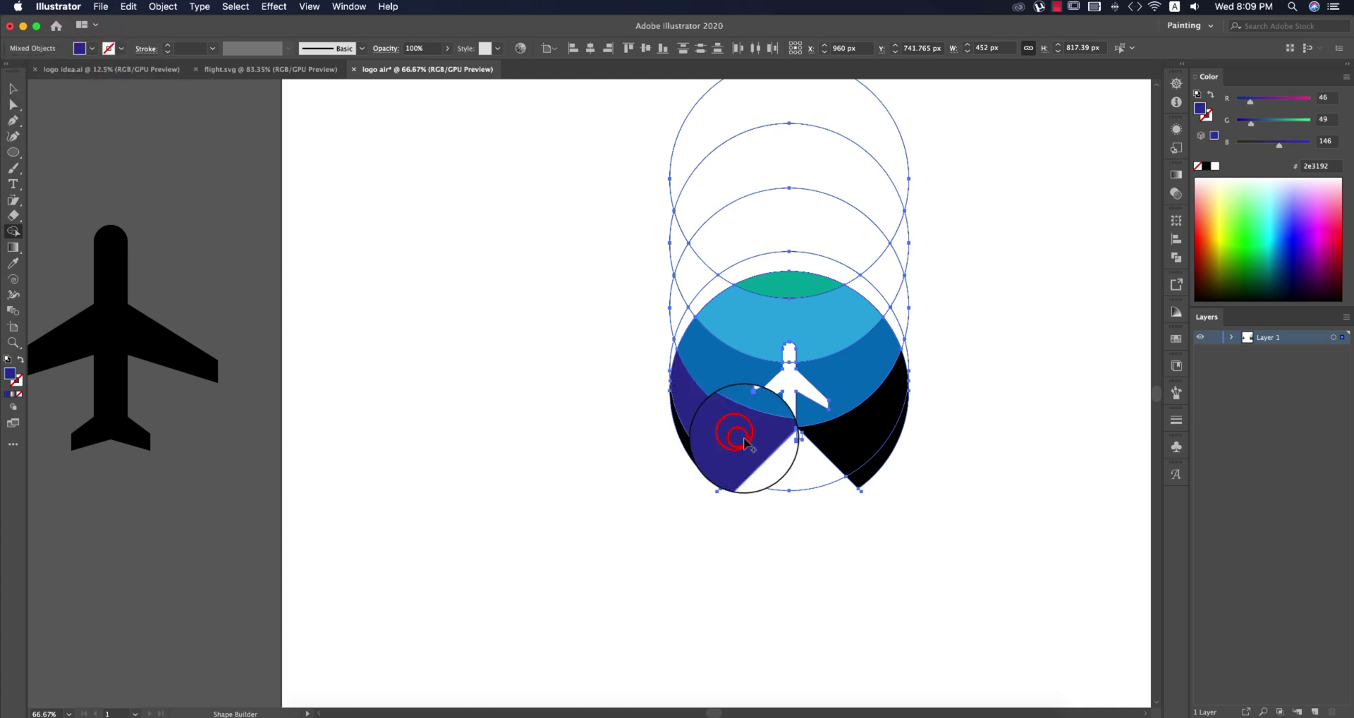
left_click(866, 446)
- Change the fill to navy 1b1464, colour the two outermost lower slivers, and deselect the artwork
left_click(92, 47)
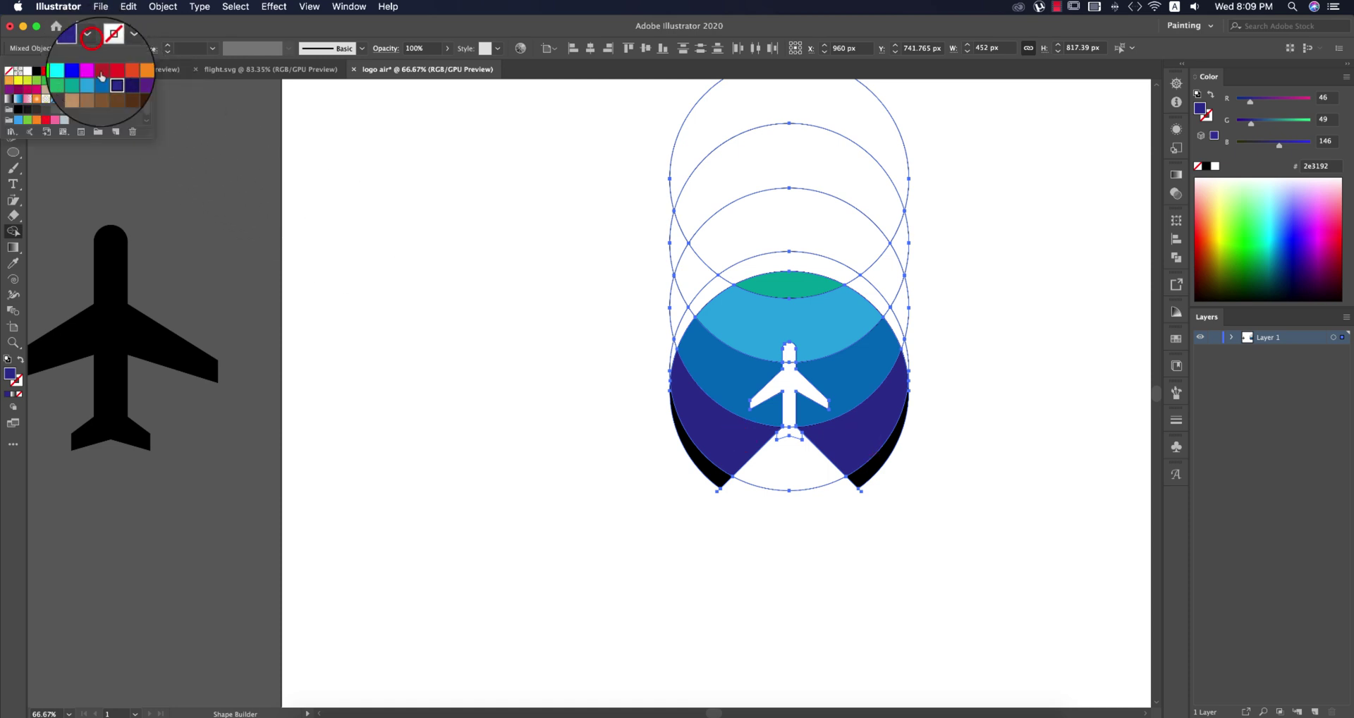
left_click(115, 83)
left_click(715, 482)
left_click(717, 480)
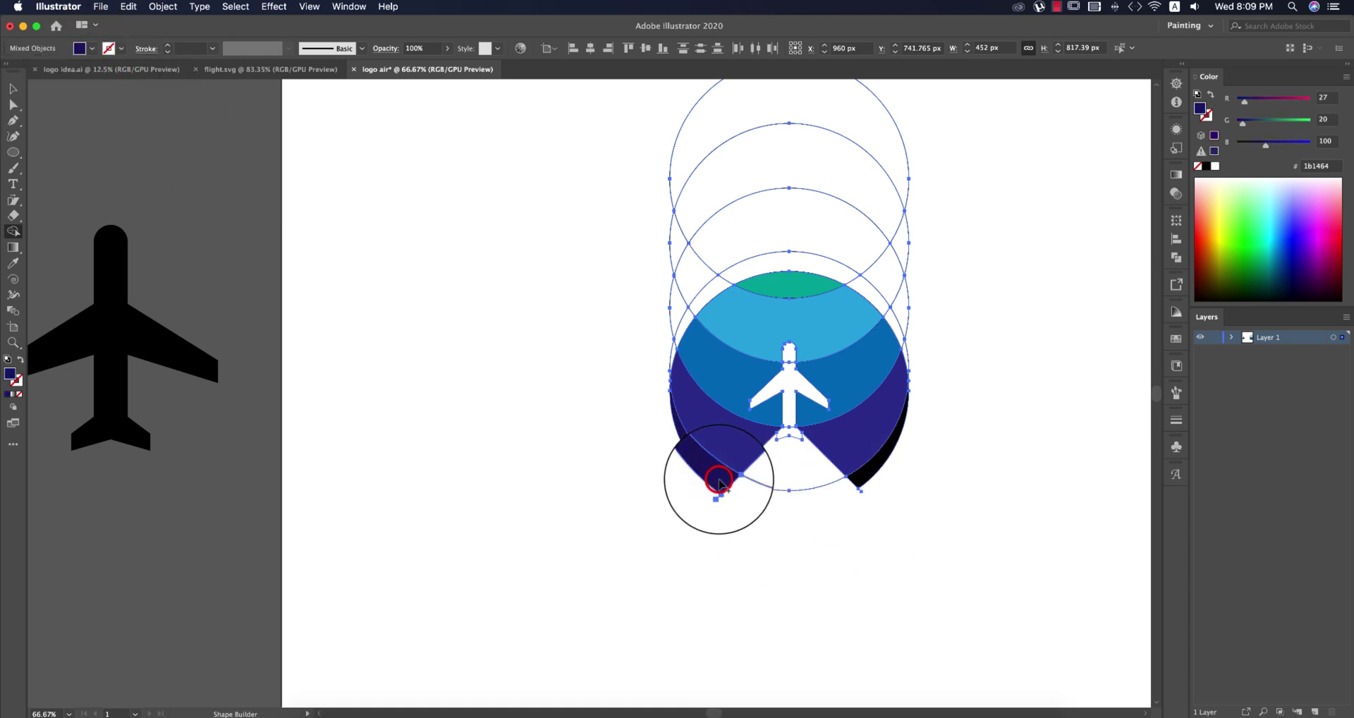
left_click(864, 476)
key("v")
left_click(895, 580)
- Delete the leftover circle outlines outside the coloured logo
key("v")
left_click(809, 508)
left_click_drag(801, 202, 572, 174)
key("BackSpace")
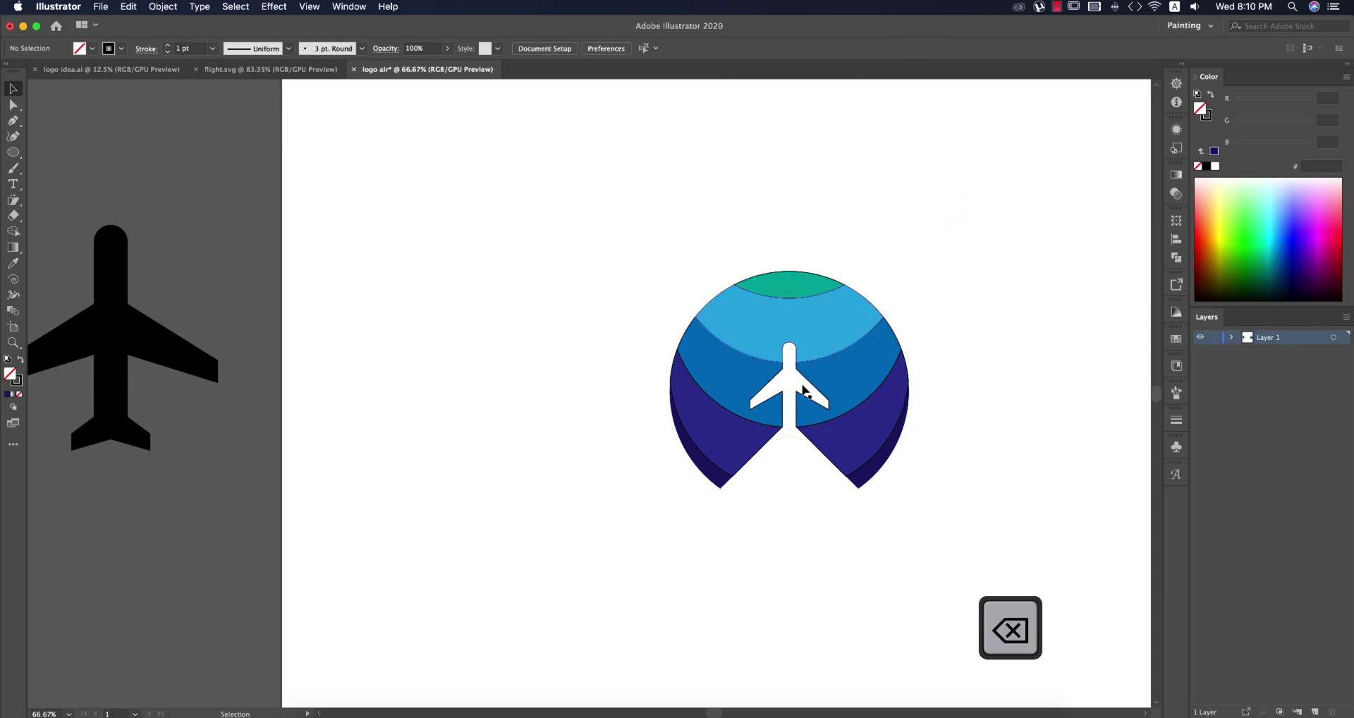
scroll(771, 473, "up", 1)
scroll(784, 452, "down", 2)
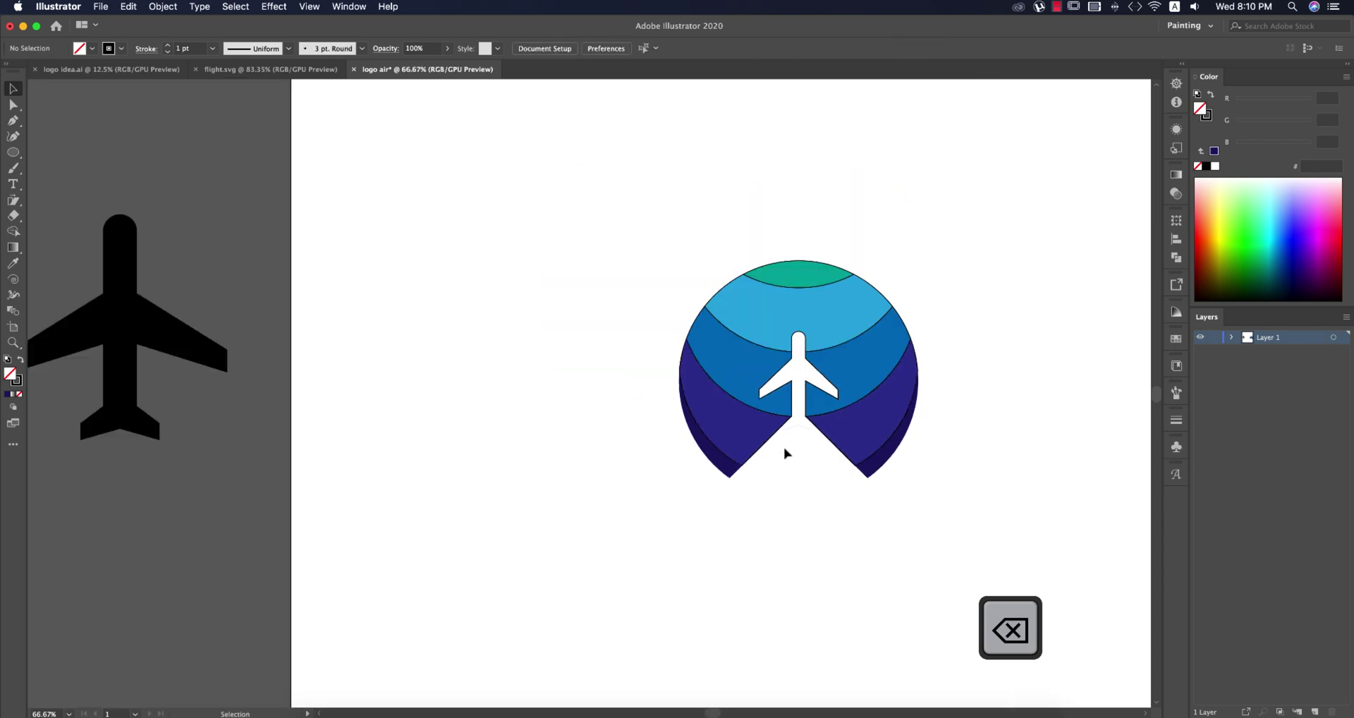
- Copy the column of blue swatches from logo idea.ai into the logo air document and place it beside the black airplane
left_click(138, 70)
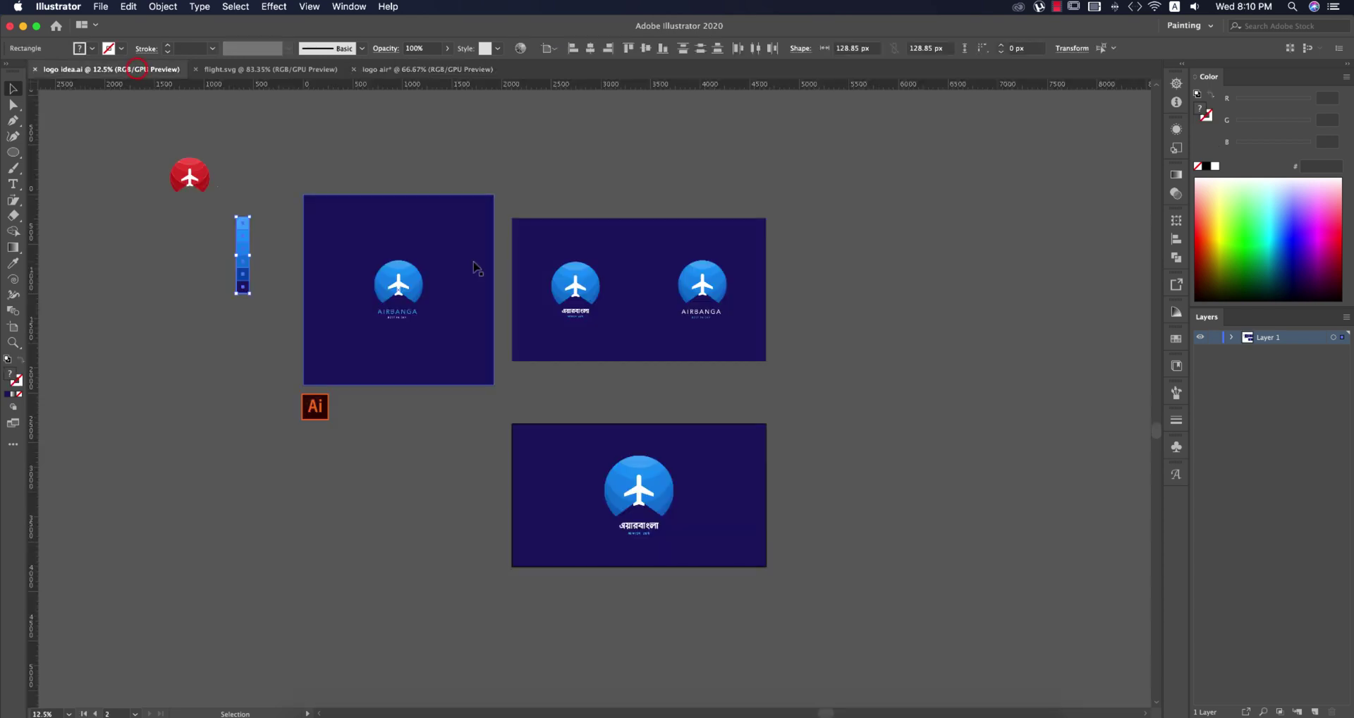
left_click(418, 68)
left_click_drag(443, 310, 445, 314)
scroll(507, 377, "down", 2)
left_click_drag(476, 356, 157, 312)
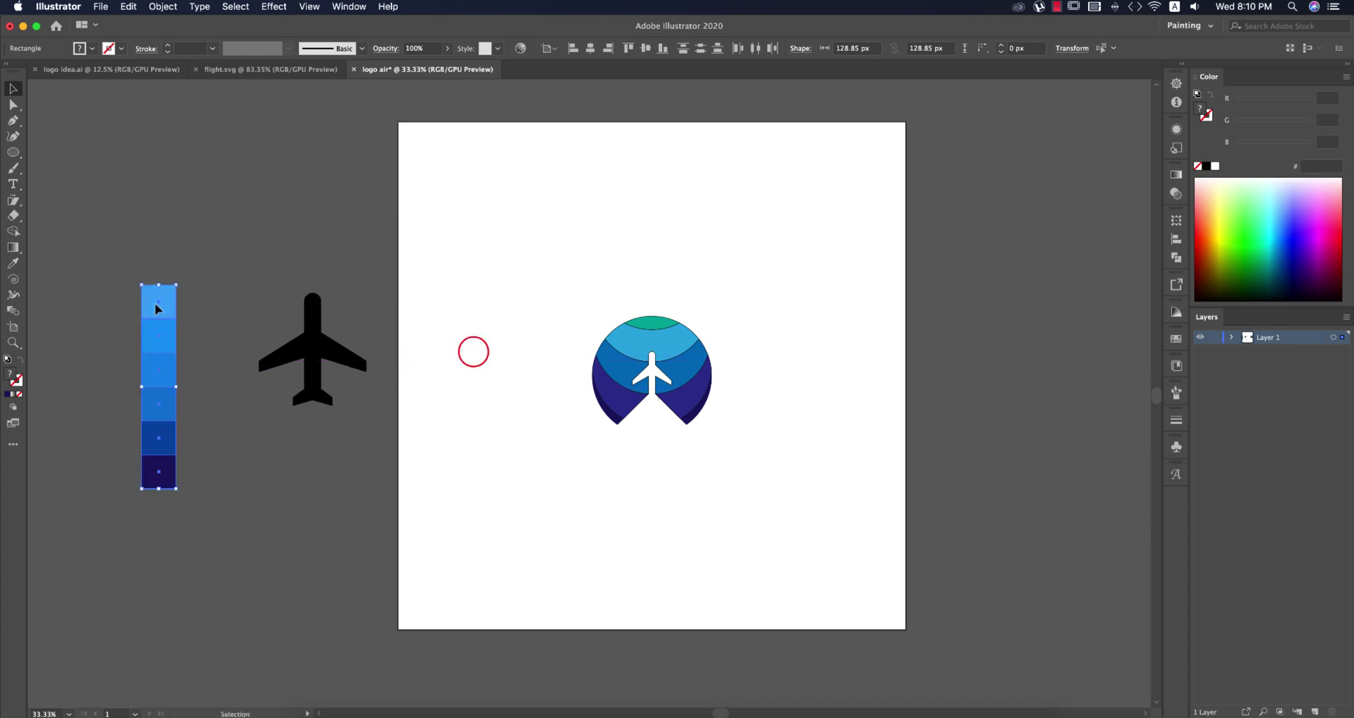
left_click(470, 283)
- Place the wpGmQ.png colour palette image in the document
left_click(101, 7)
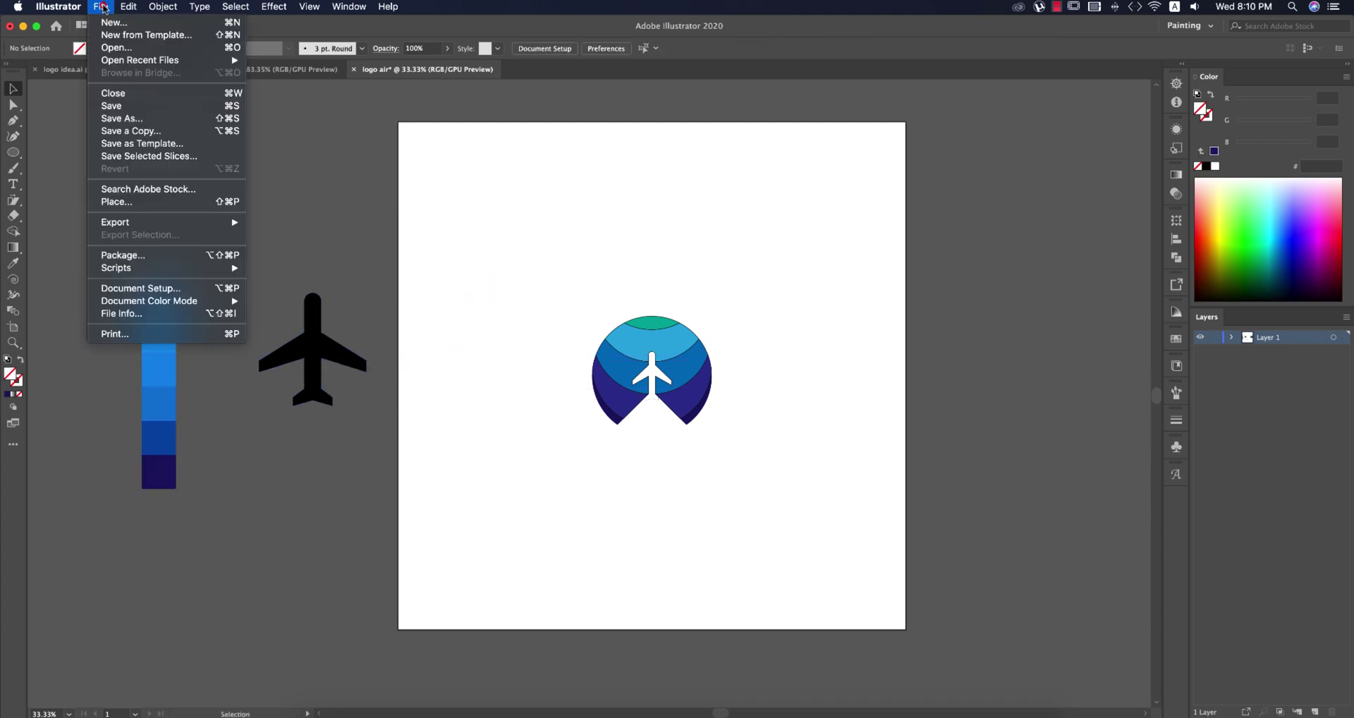
left_click(127, 204)
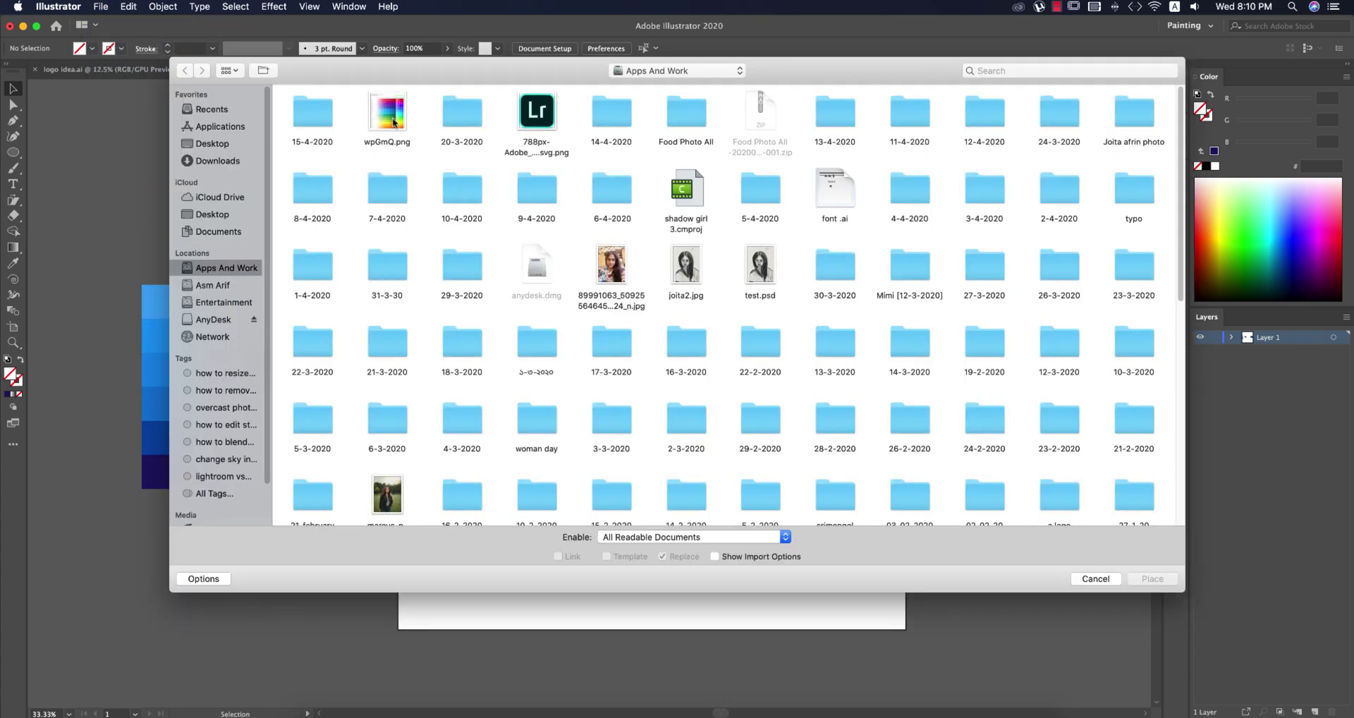
double_click(392, 122)
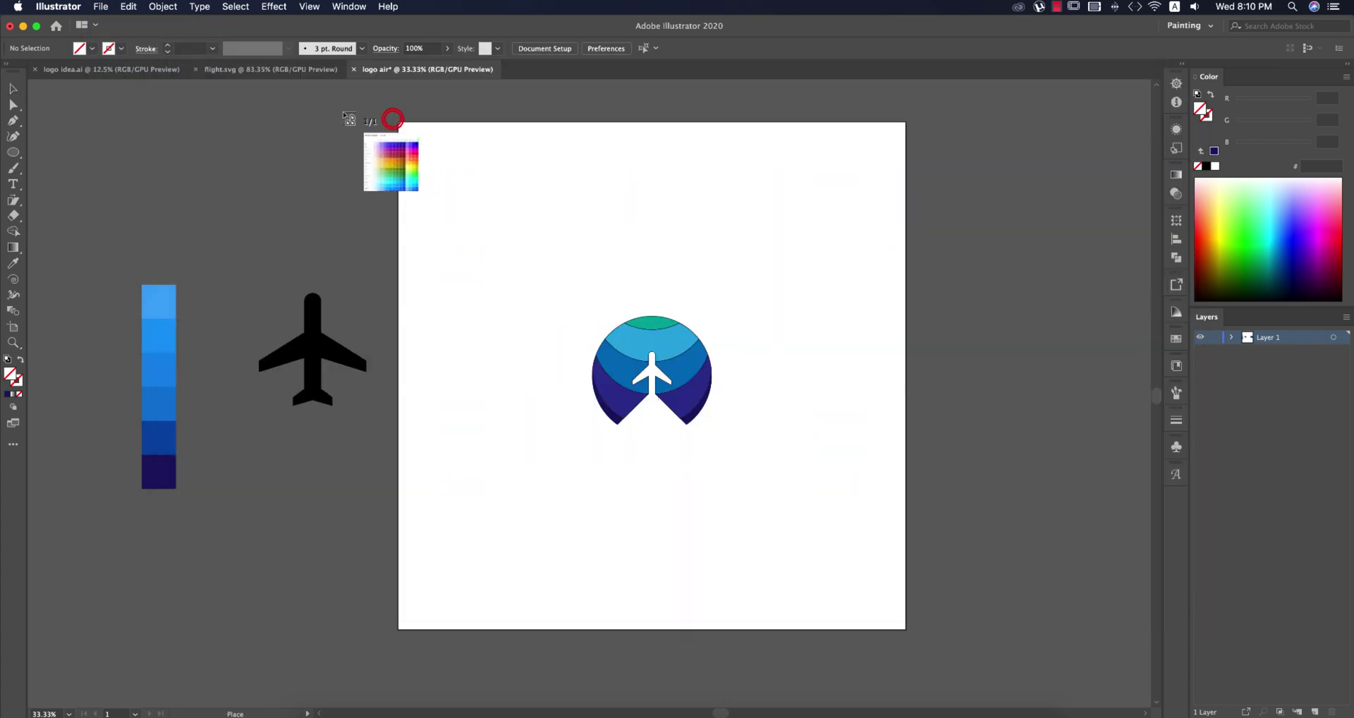
left_click(437, 144)
- Scale the palette image to about 1361 by 1411 px, move it off the artboard to its right side, and deselect it
left_click_drag(553, 272, 539, 249)
left_click_drag(582, 287, 783, 494)
left_click_drag(612, 265, 986, 305)
left_click(726, 486)
left_click_drag(933, 383, 973, 393)
left_click_drag(882, 371, 656, 367)
left_click(717, 372)
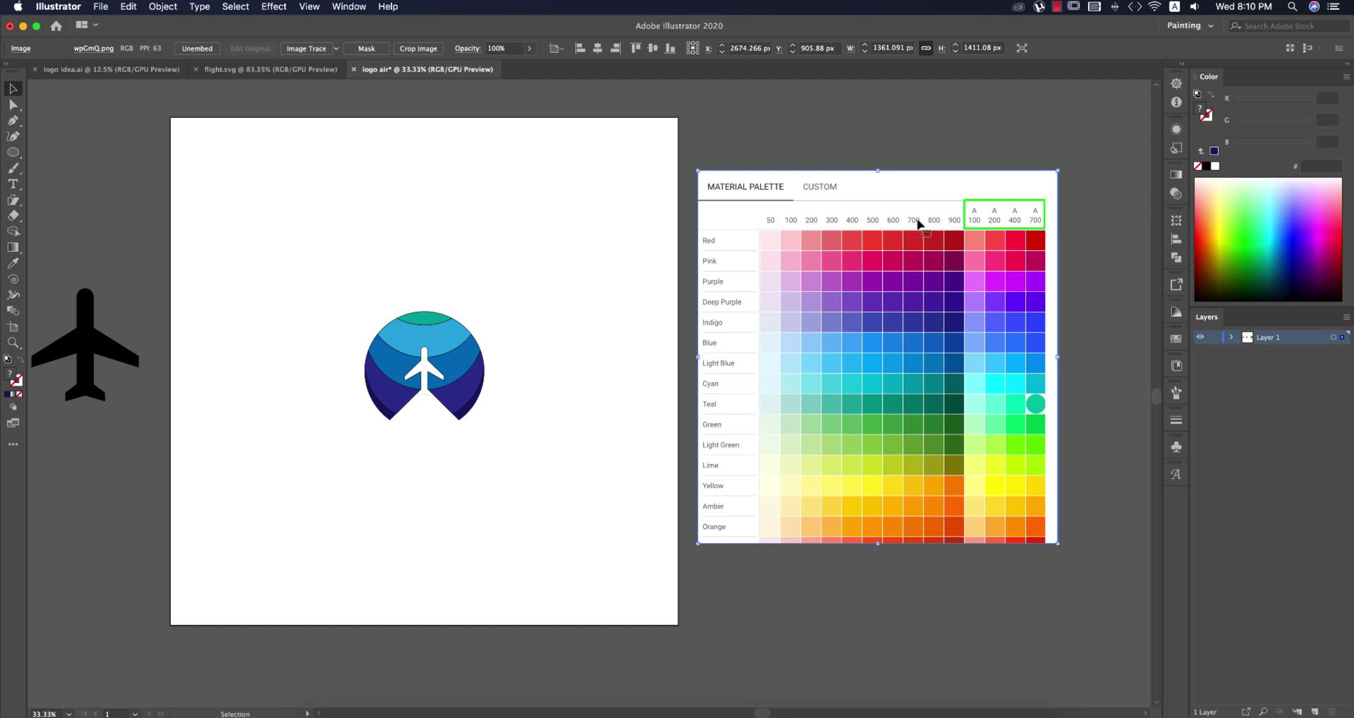
left_click(572, 420)
- Recolour the logo's top slice with the palette's Blue 400 using the Eyedropper tool
scroll(445, 360, "up", 1)
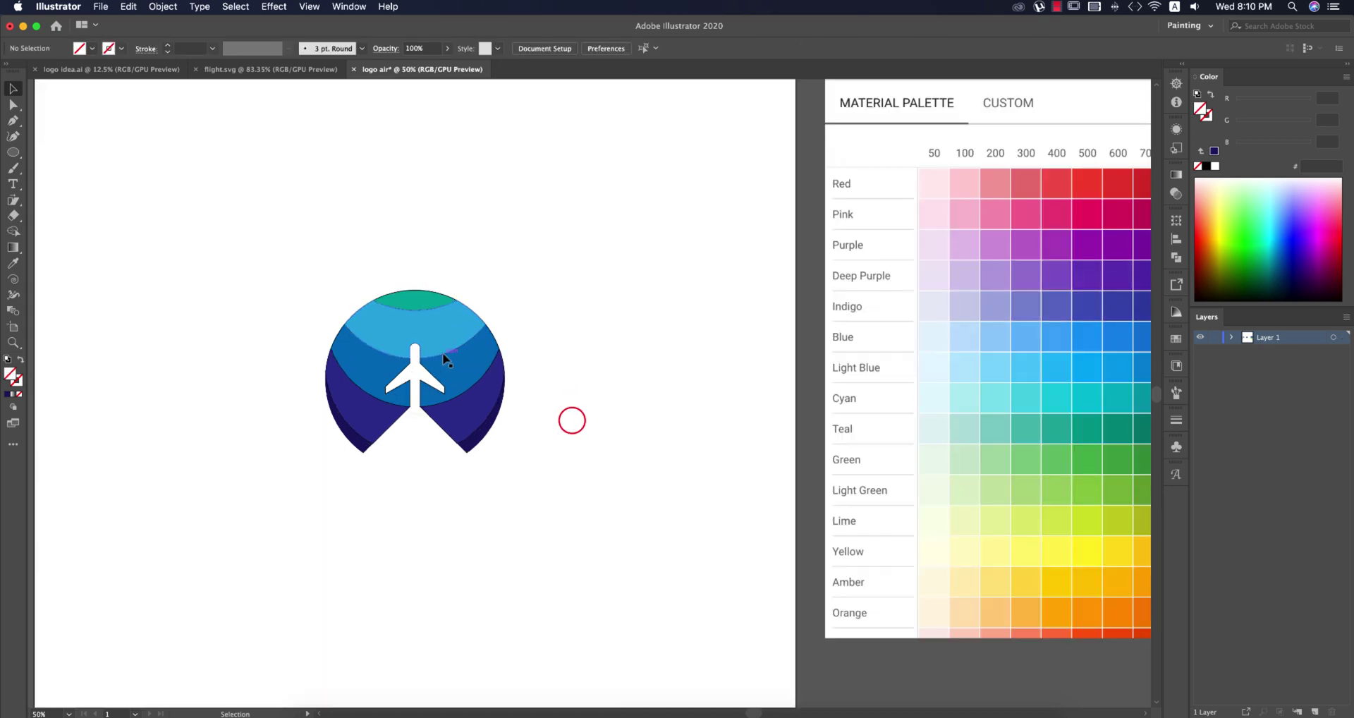
left_click(422, 310)
left_click_drag(862, 423, 630, 425)
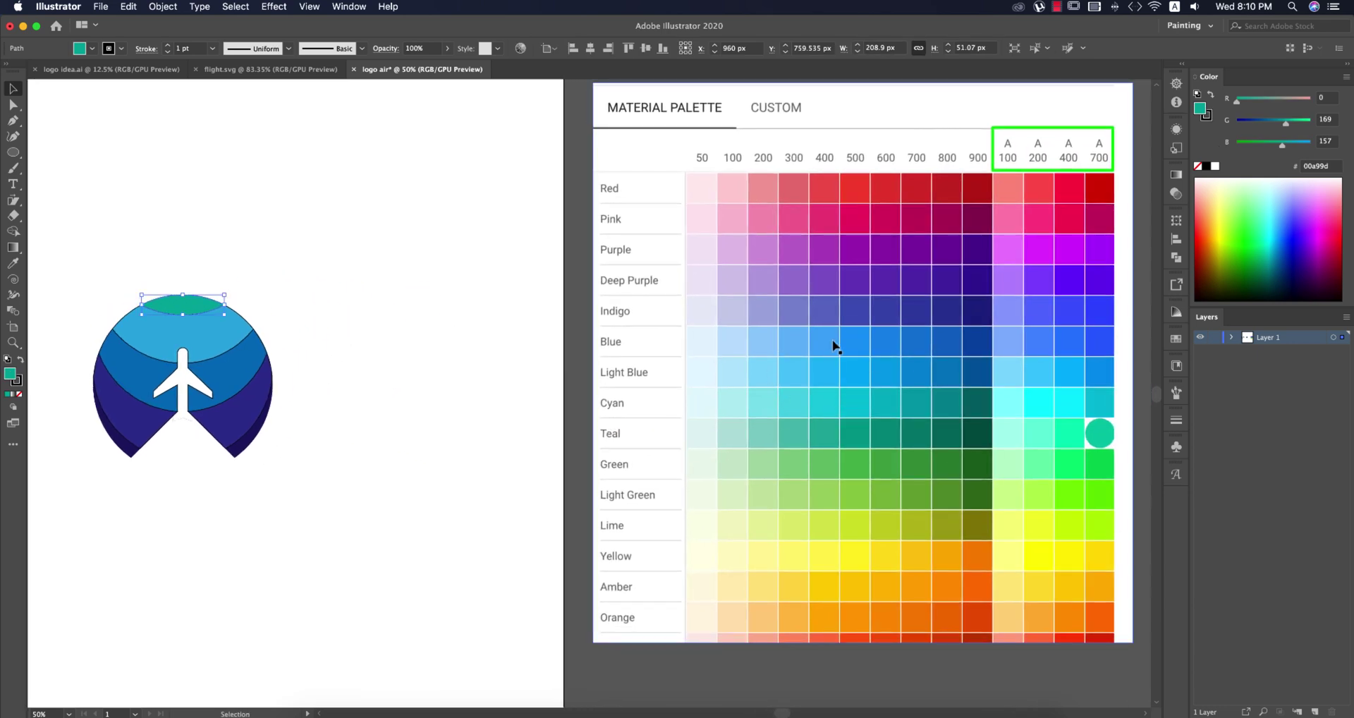
key("i")
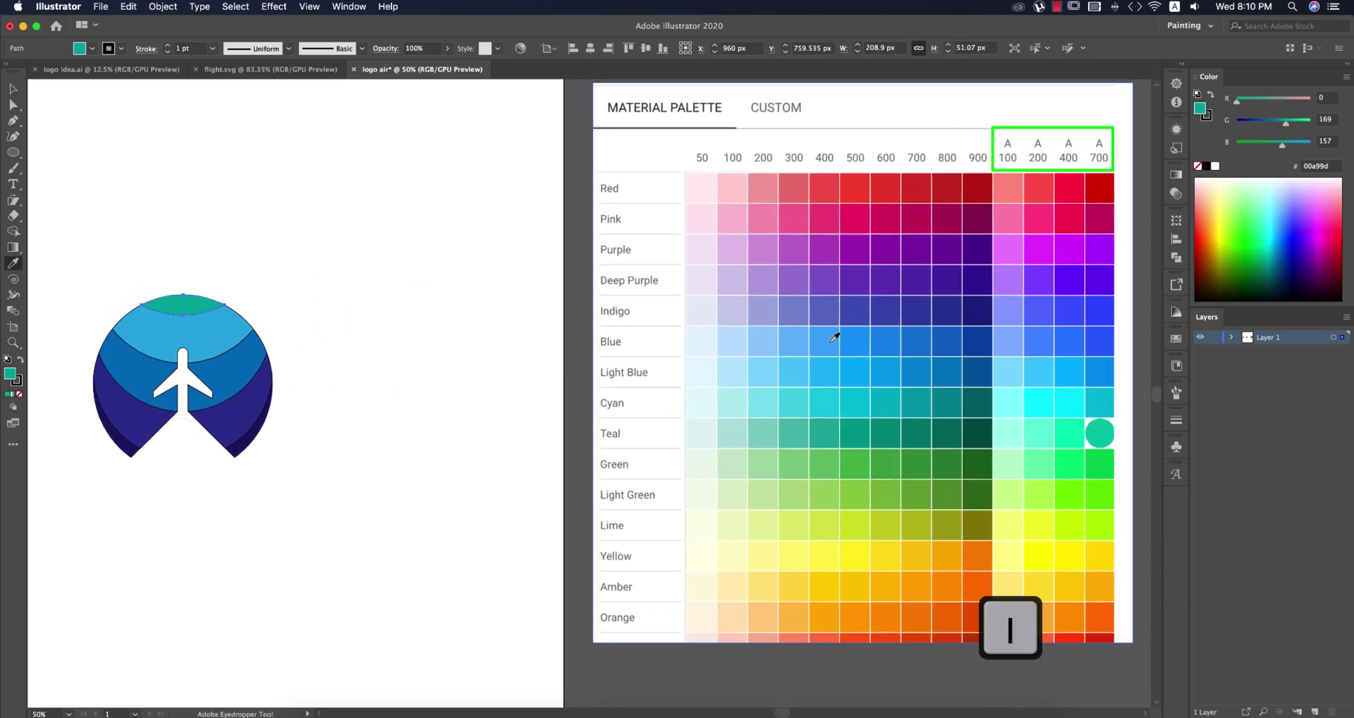
left_click(830, 341)
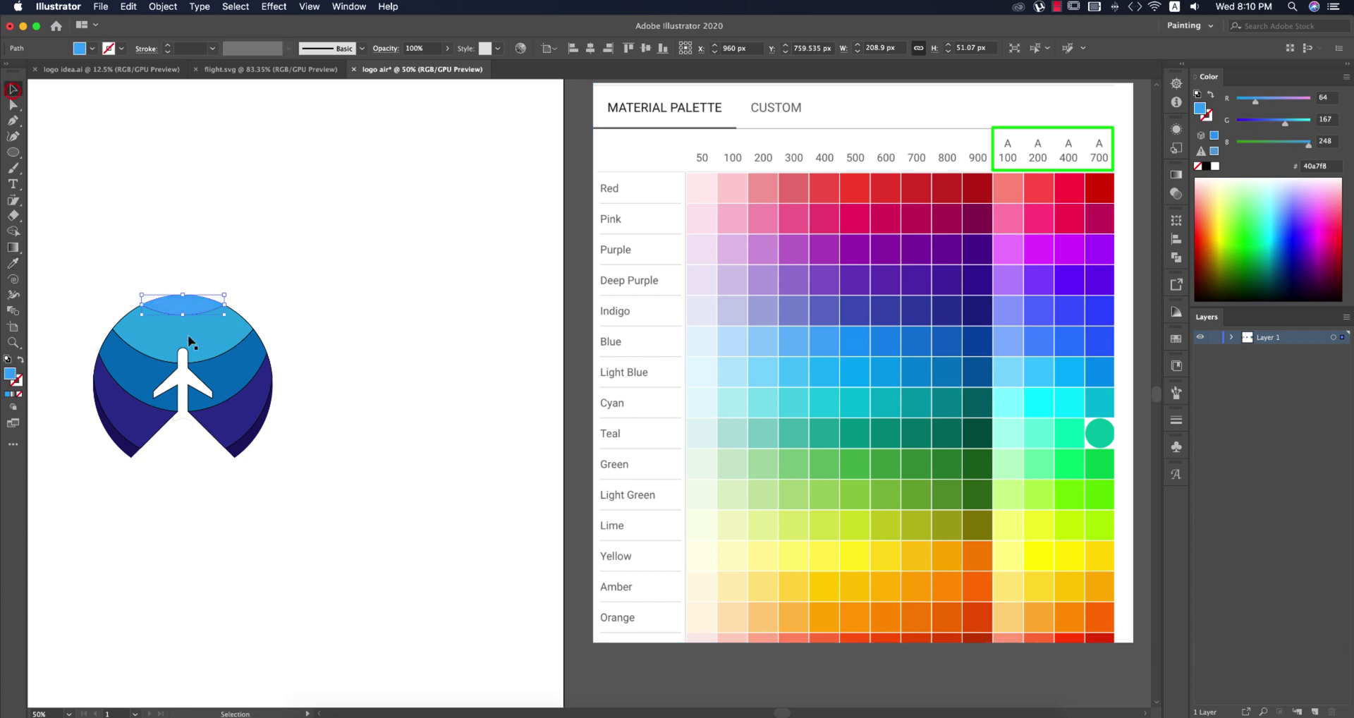
- Recolour the logo's second band from the top with the palette's Blue 500 using the Eyedropper tool
left_click(220, 339)
key("i")
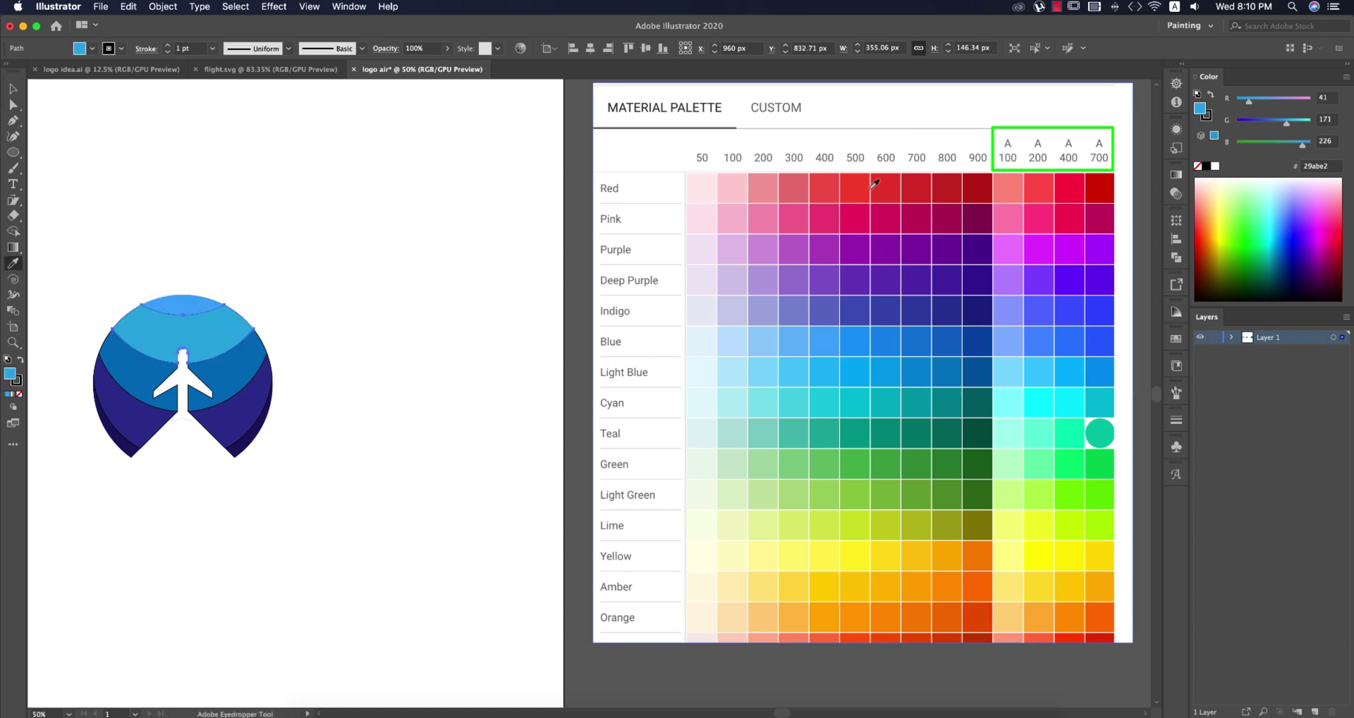
key("i")
left_click(857, 338)
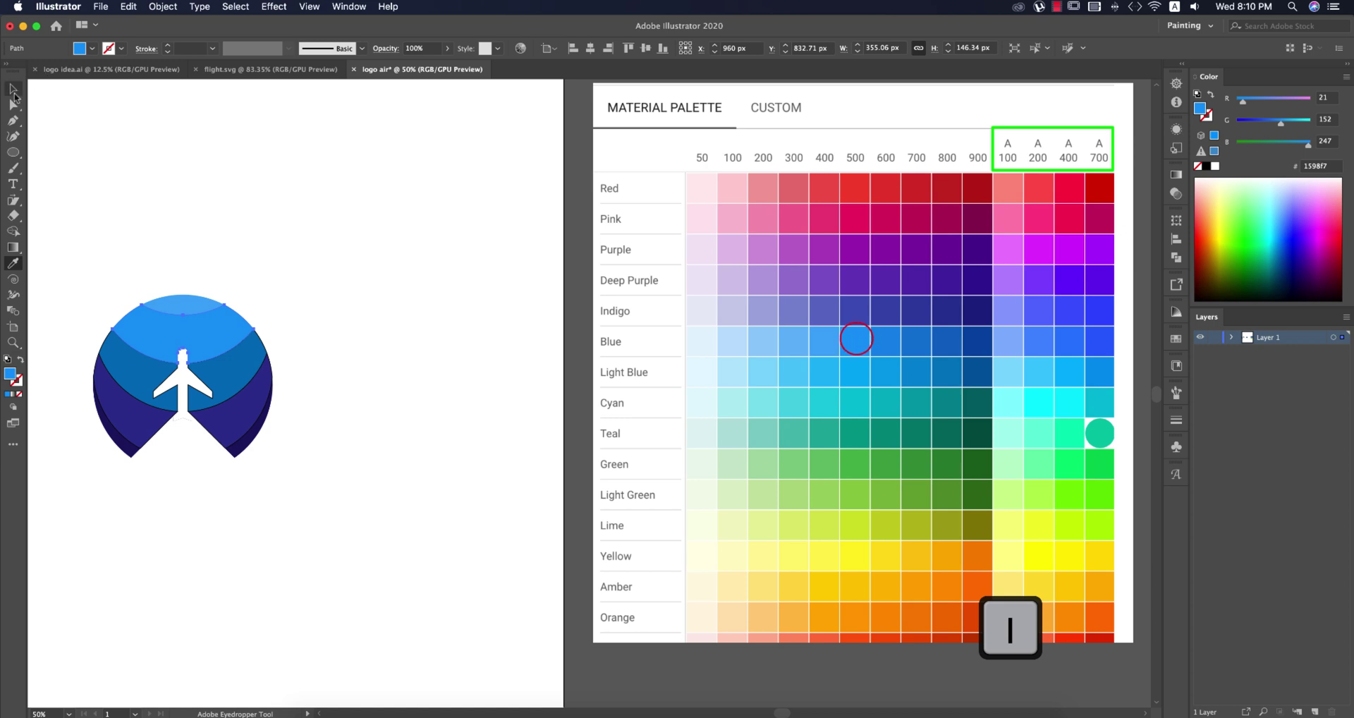
left_click(14, 91)
- Recolour both halves of the logo's third band with the palette's Blue 600 using the Eyedropper tool, and deselect them
key("i")
left_click(138, 375)
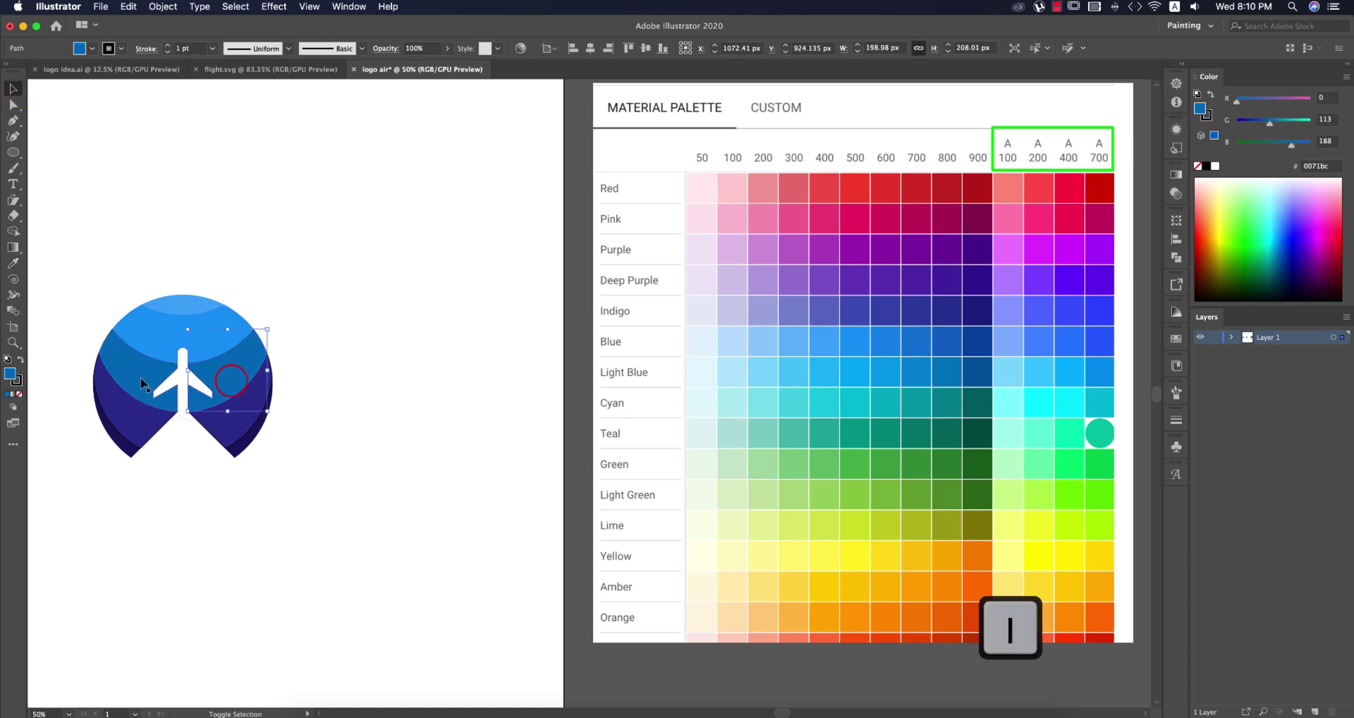
key("i")
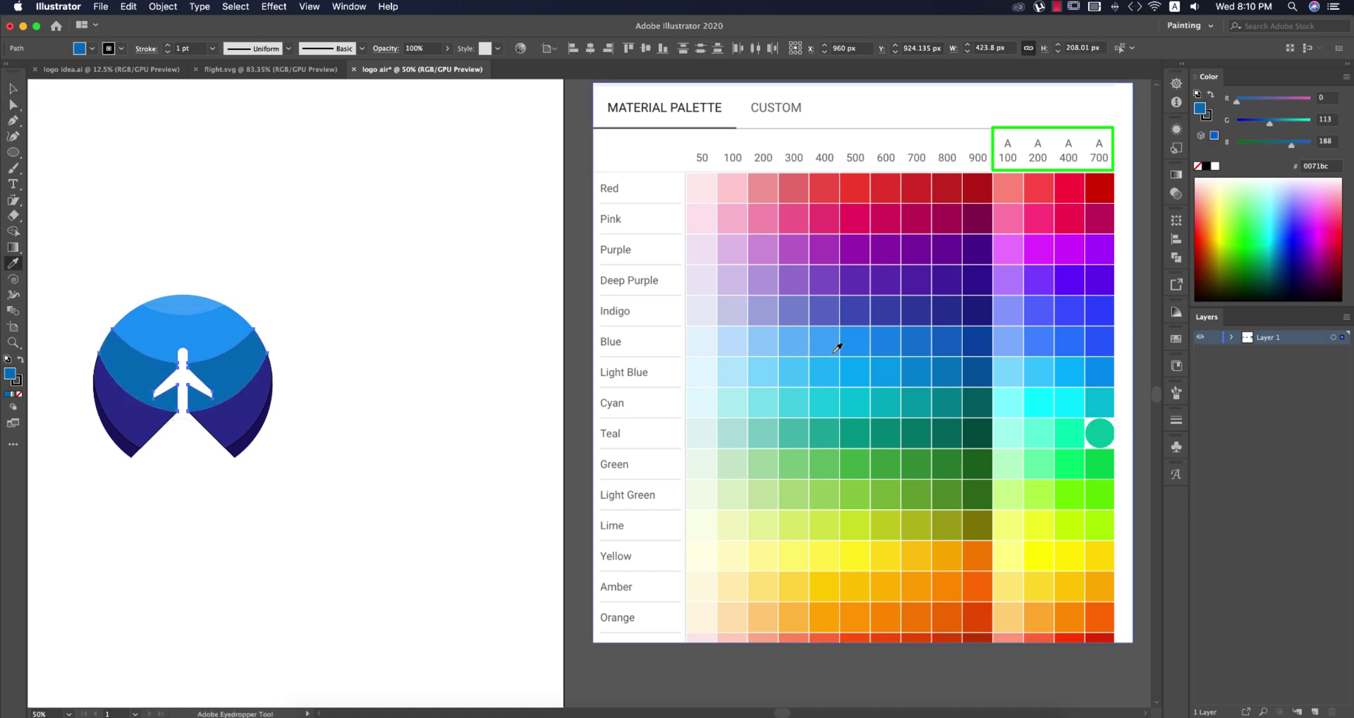
left_click(885, 345)
left_click(14, 90)
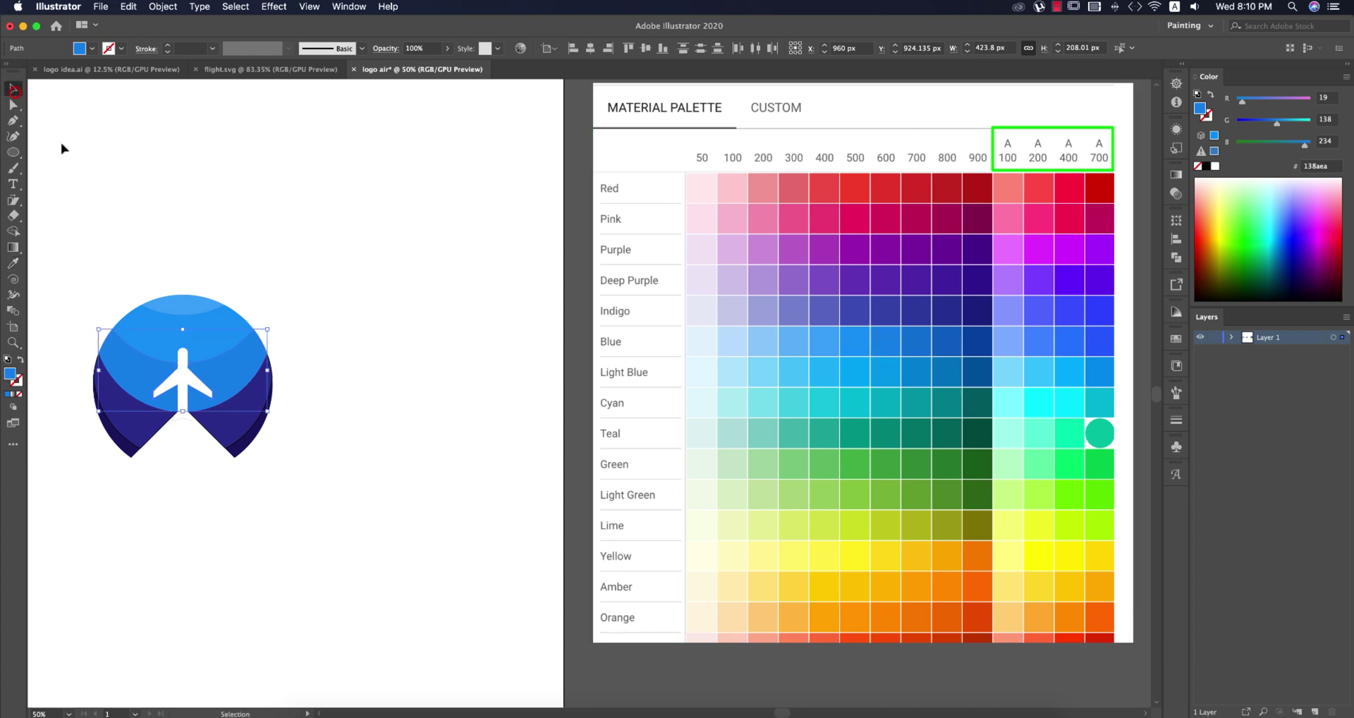
left_click(375, 341)
- Recolour both halves of the fourth band beside the wedge with the palette's Blue 700, and deselect them
left_click(240, 424)
left_click(122, 425, "shift")
key("i")
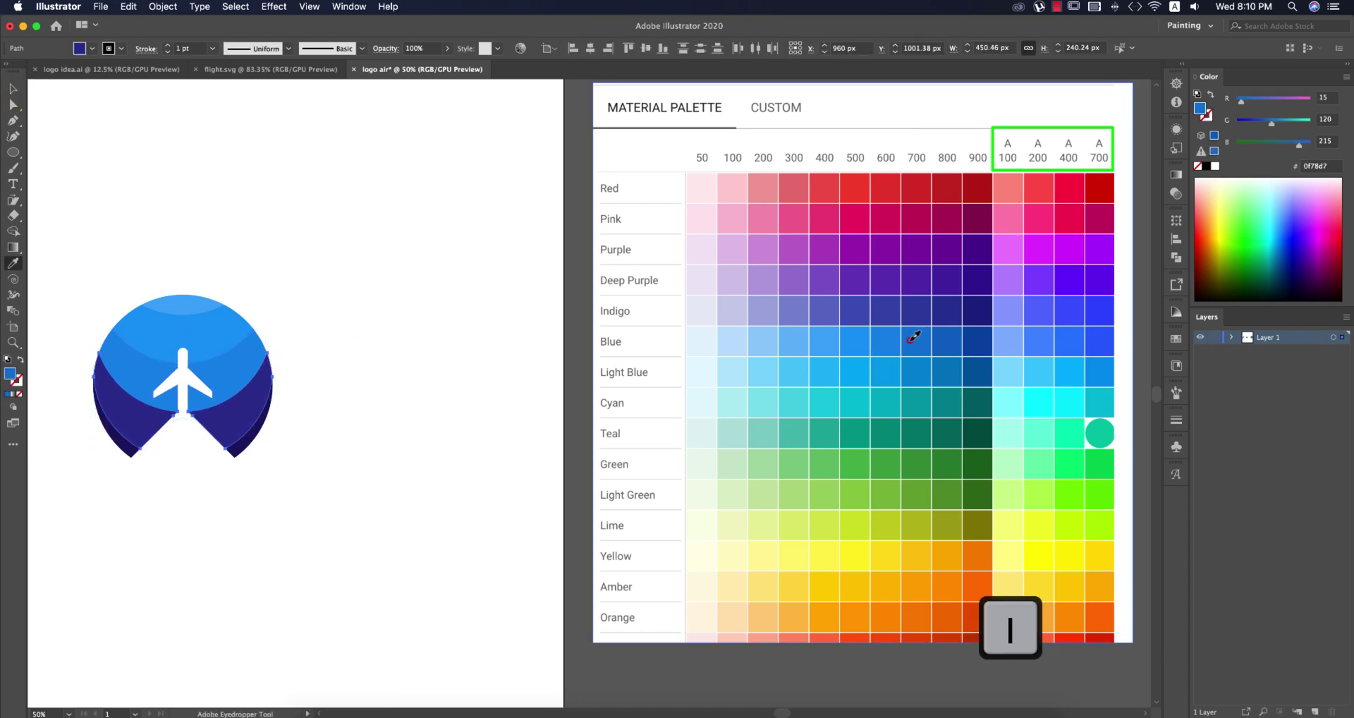
left_click(910, 339)
left_click(12, 91)
left_click(223, 495)
- Recolour the two outermost slivers on the logo's lower edges with the palette's Blue 800, and deselect them
left_click(238, 451, "shift")
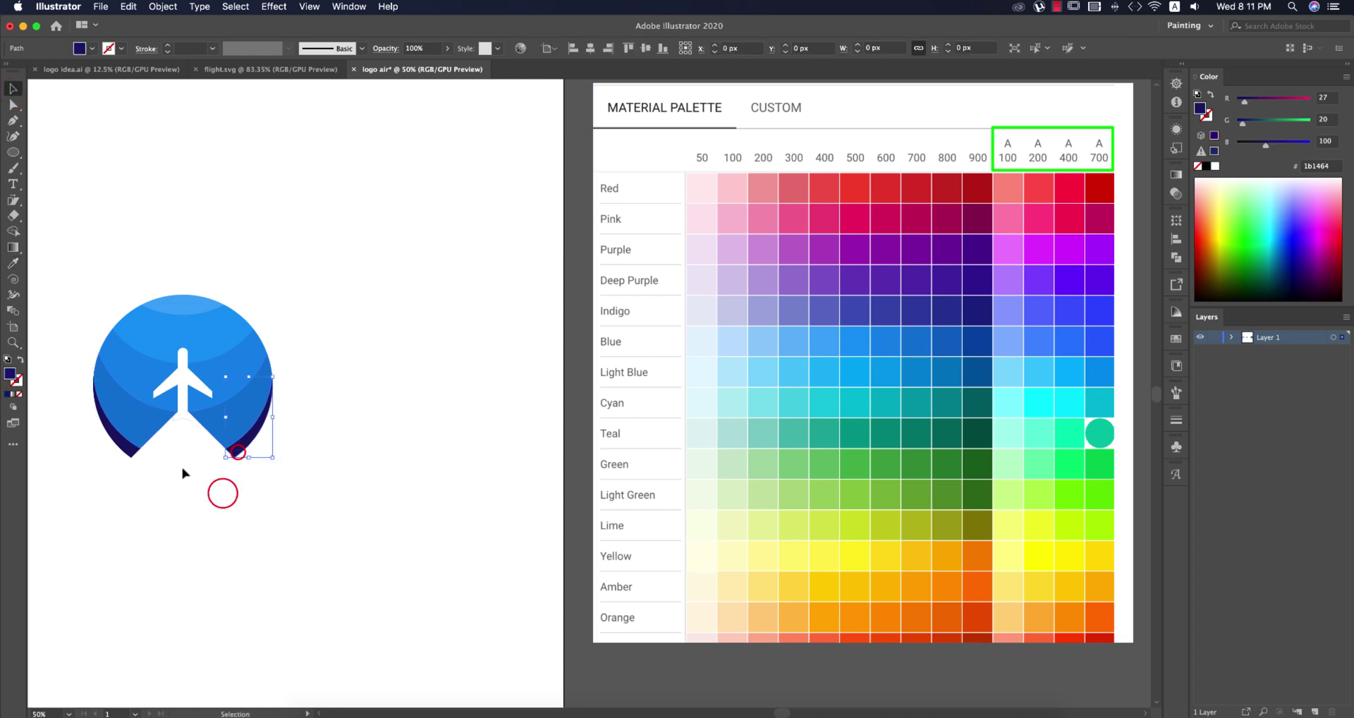
left_click(121, 446, "shift")
key("i")
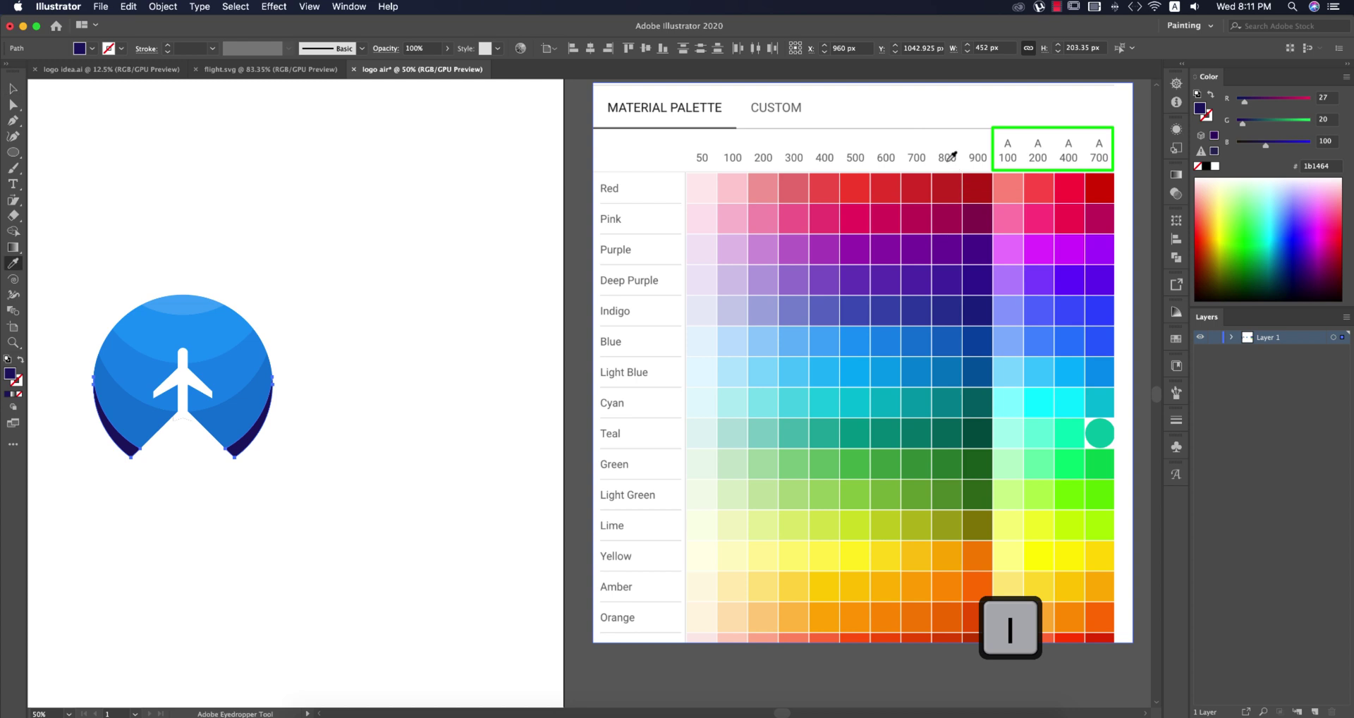
left_click(942, 341)
left_click(13, 88)
left_click(316, 259)
- Delete the colour palette image beside the artboard
scroll(534, 345, "down", 2)
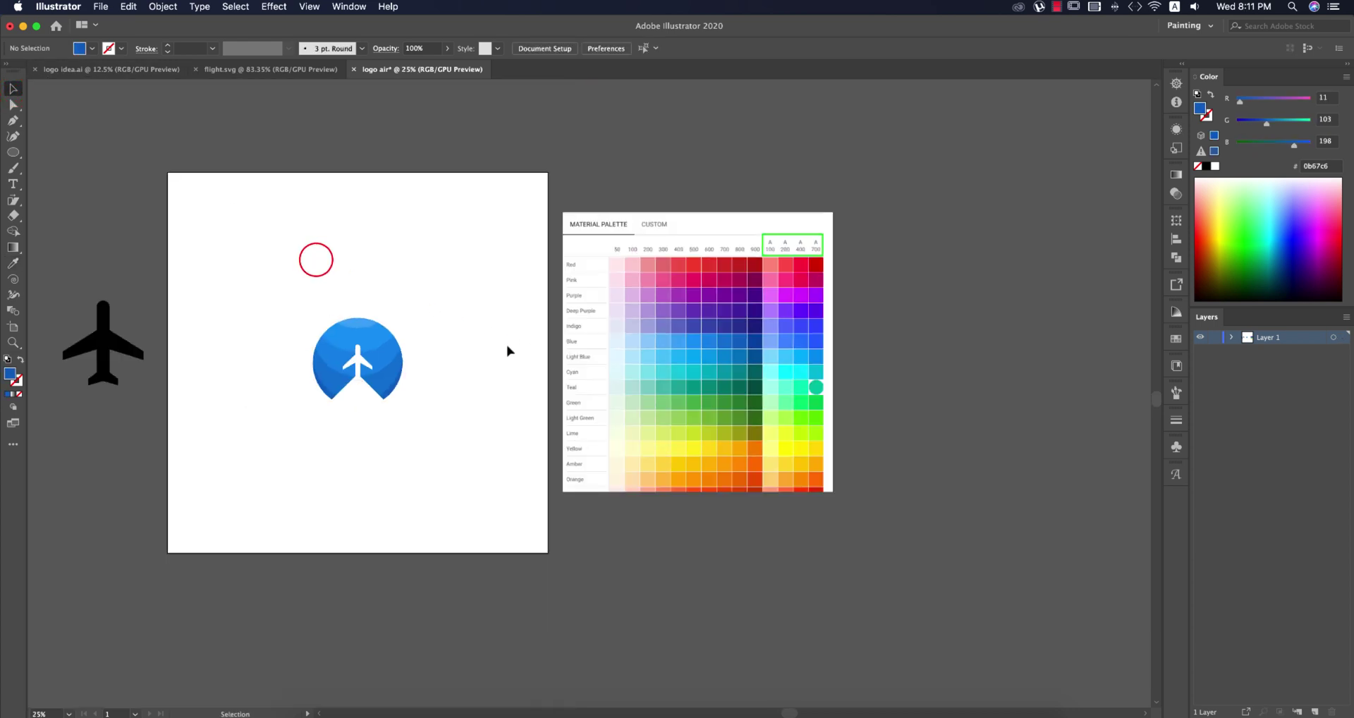
left_click(655, 302)
key("Delete")
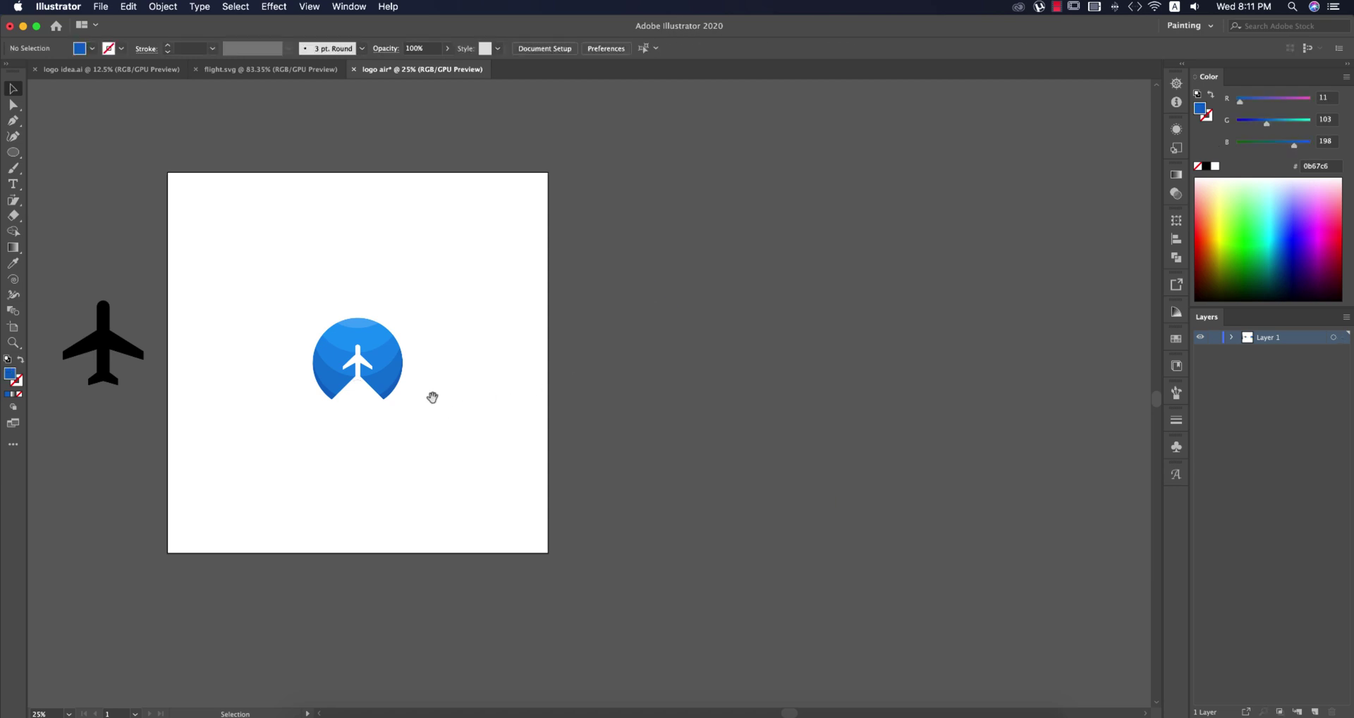
- Fill the white airplane inside the logo with black and deselect it
left_click_drag(435, 396, 816, 387)
scroll(717, 359, "up", 4)
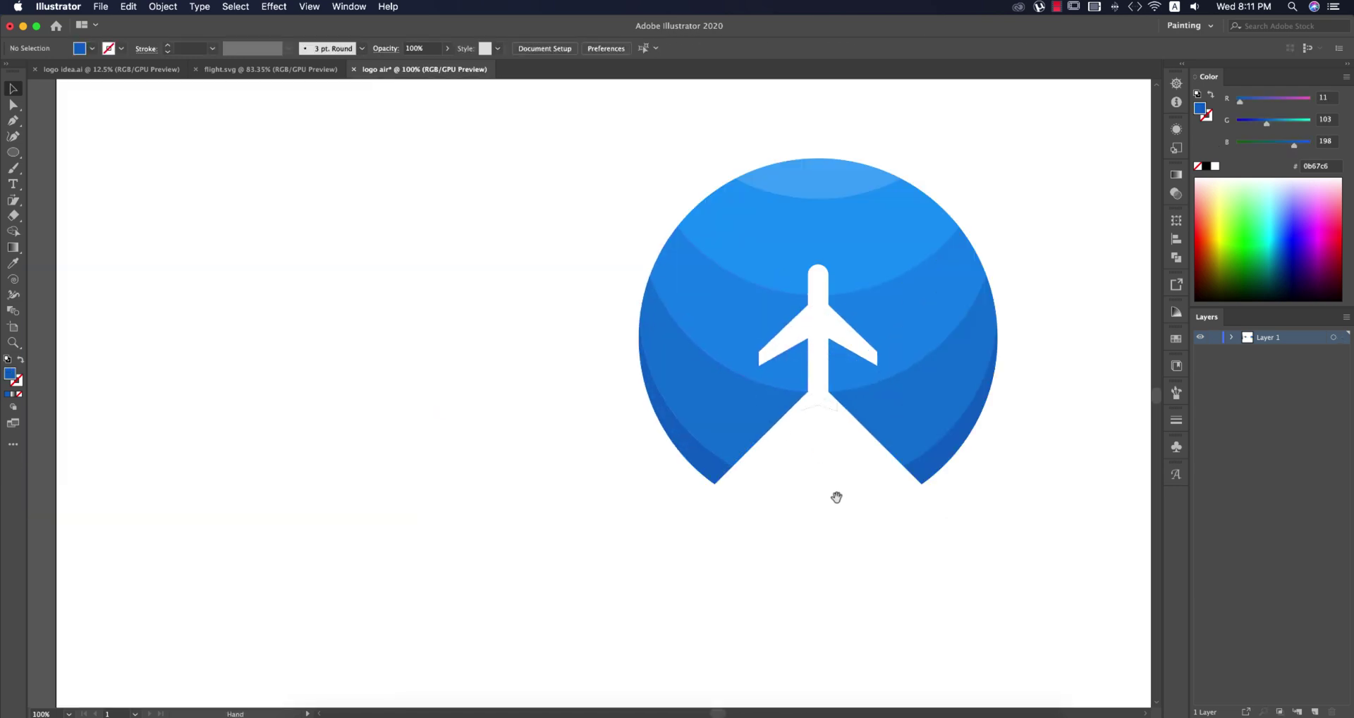
scroll(846, 481, "down", 3)
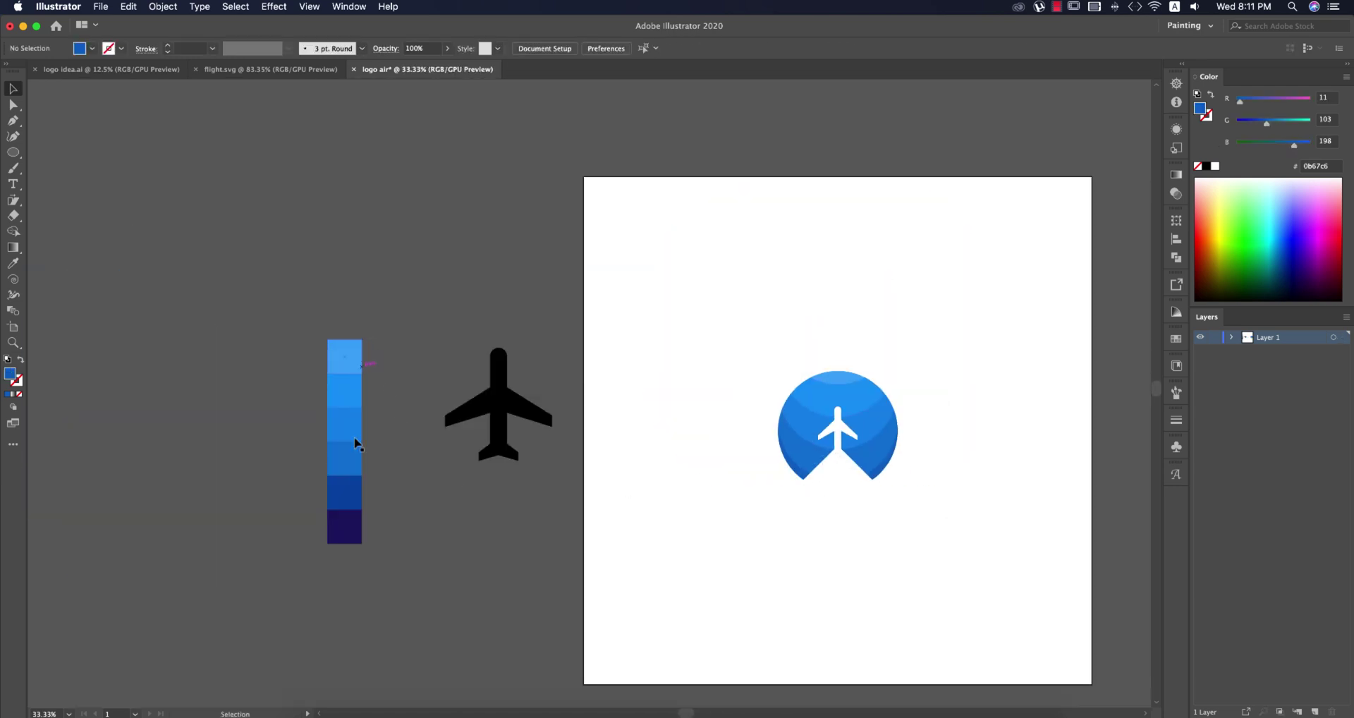
scroll(848, 495, "up", 1)
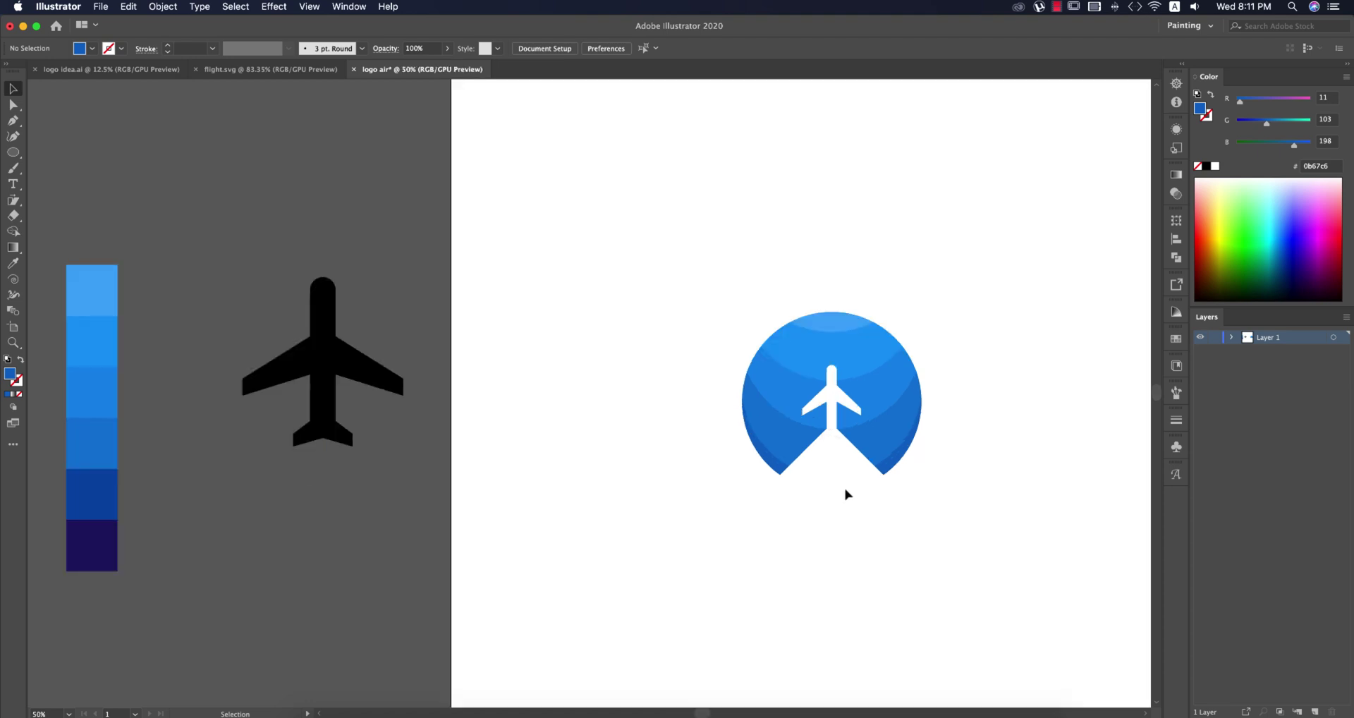
scroll(847, 493, "up", 4)
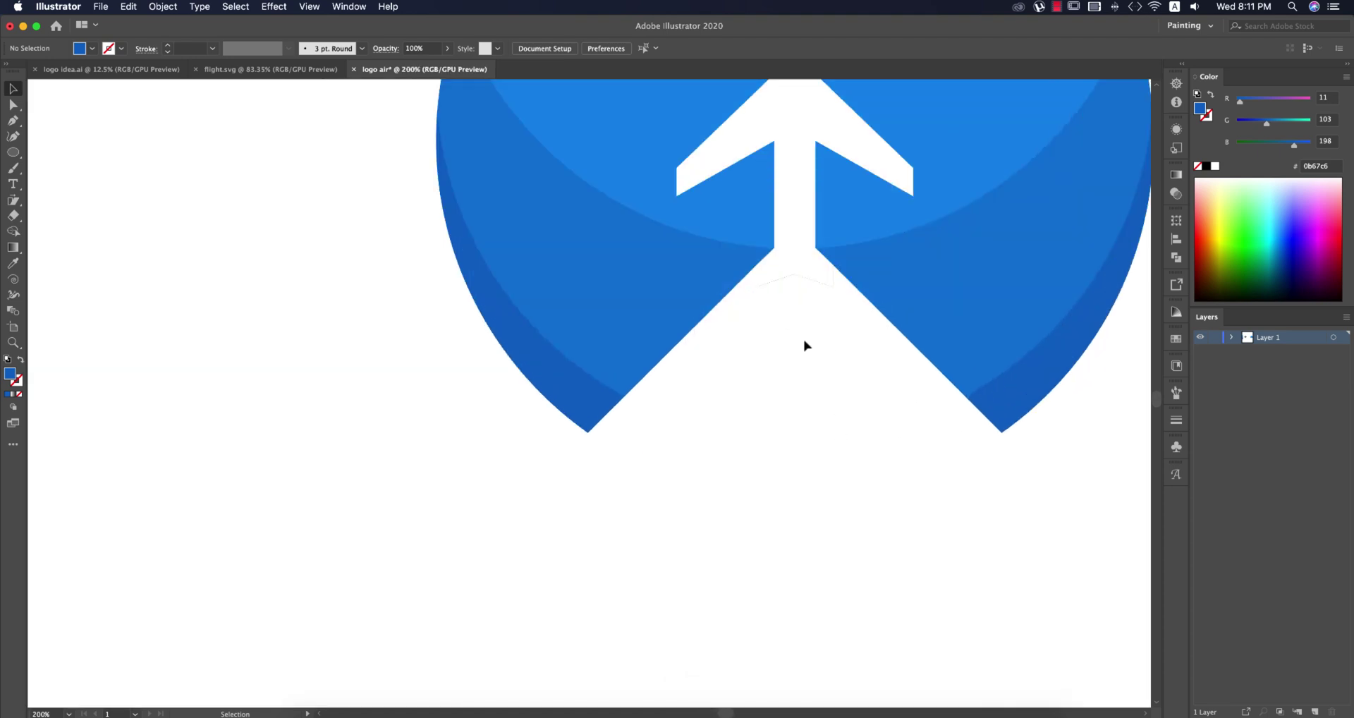
scroll(811, 344, "up", 2)
scroll(797, 336, "up", 2)
left_click(797, 369)
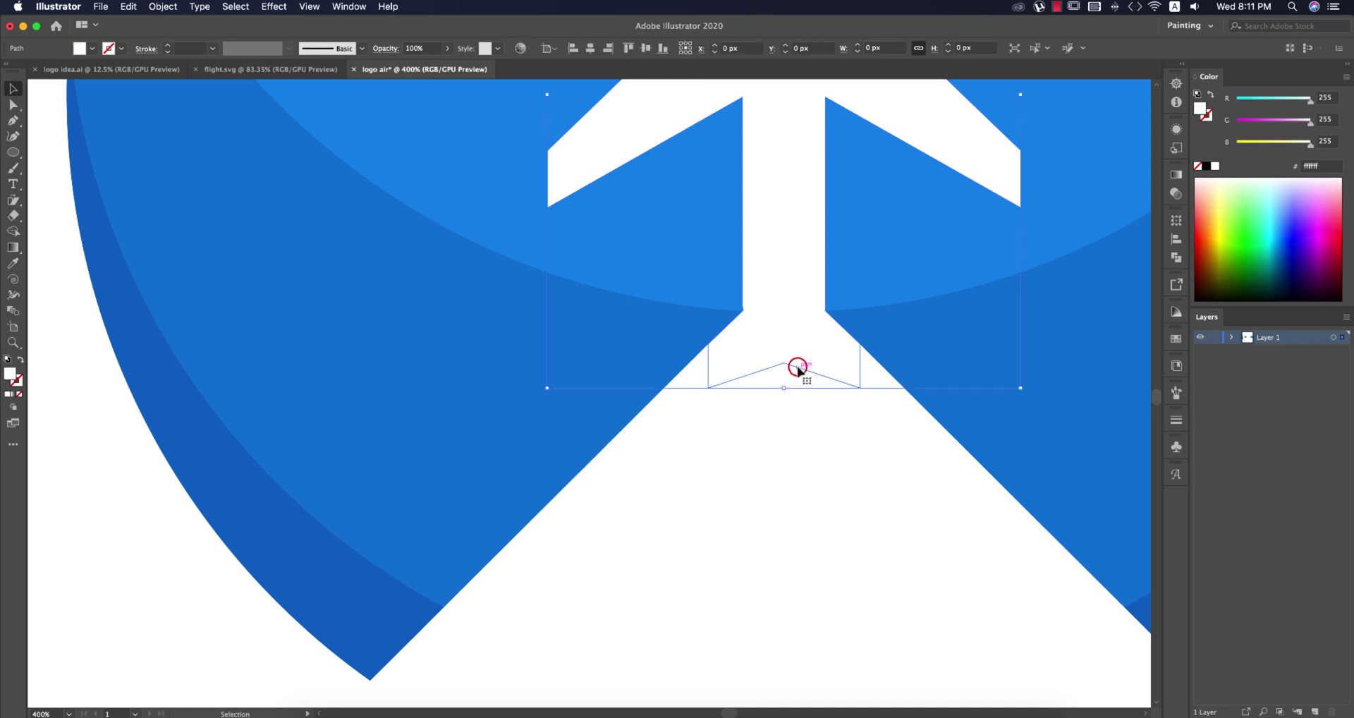
key("Delete")
left_click(797, 368)
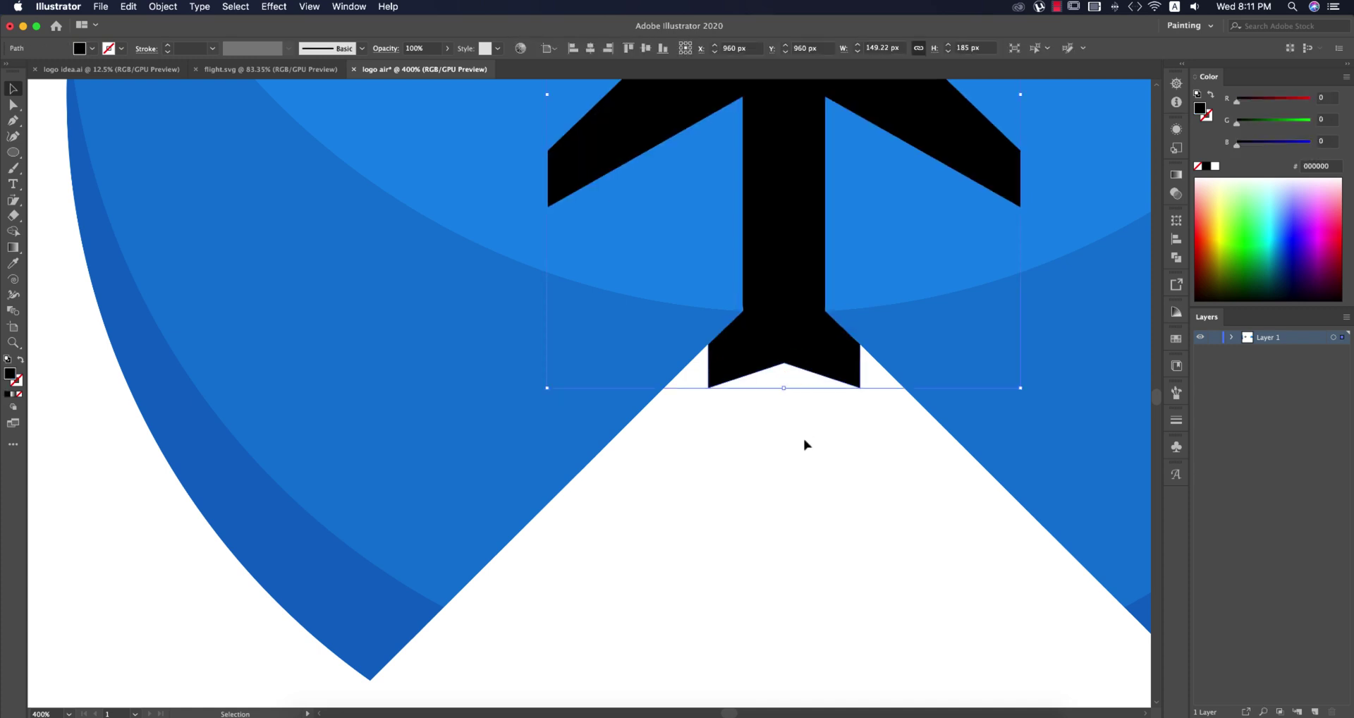
key("i")
left_click(821, 533)
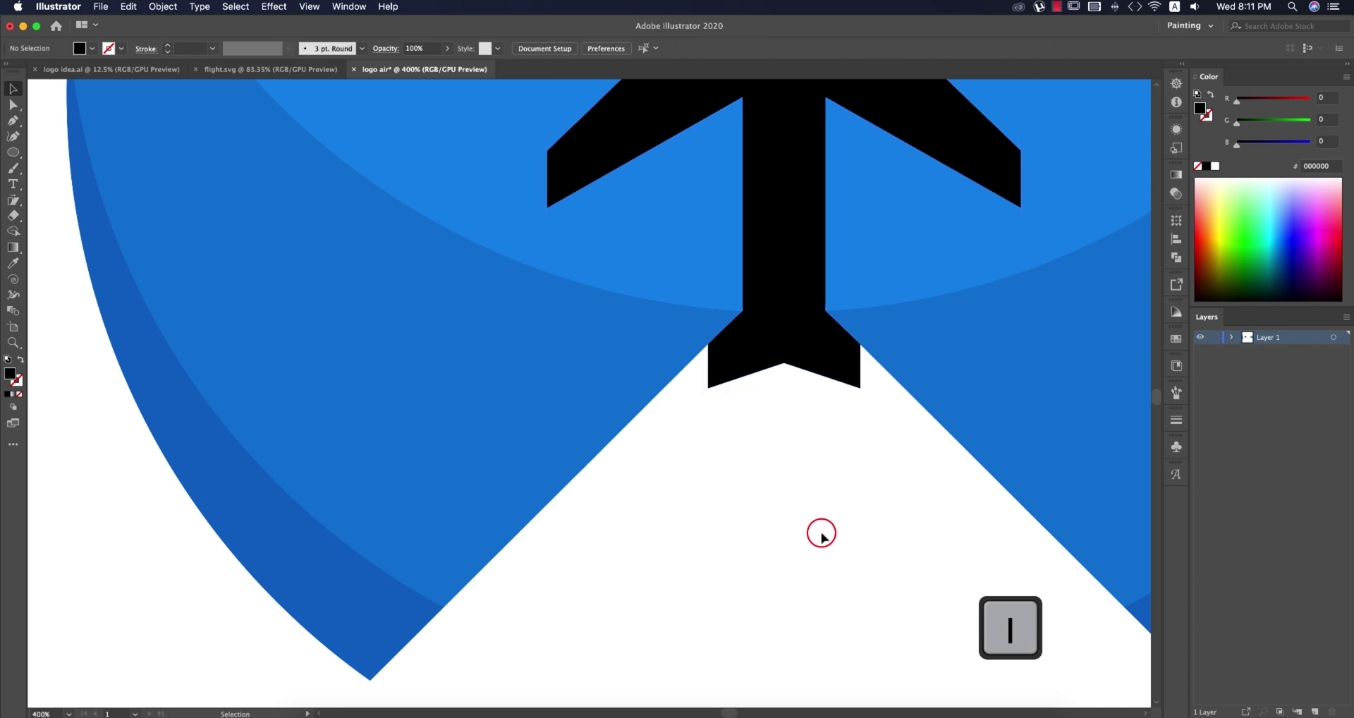
- Recolour the airplane inside the logo white by sampling the artboard background with the Eyedropper, and deselect it
left_click(807, 372)
key("i")
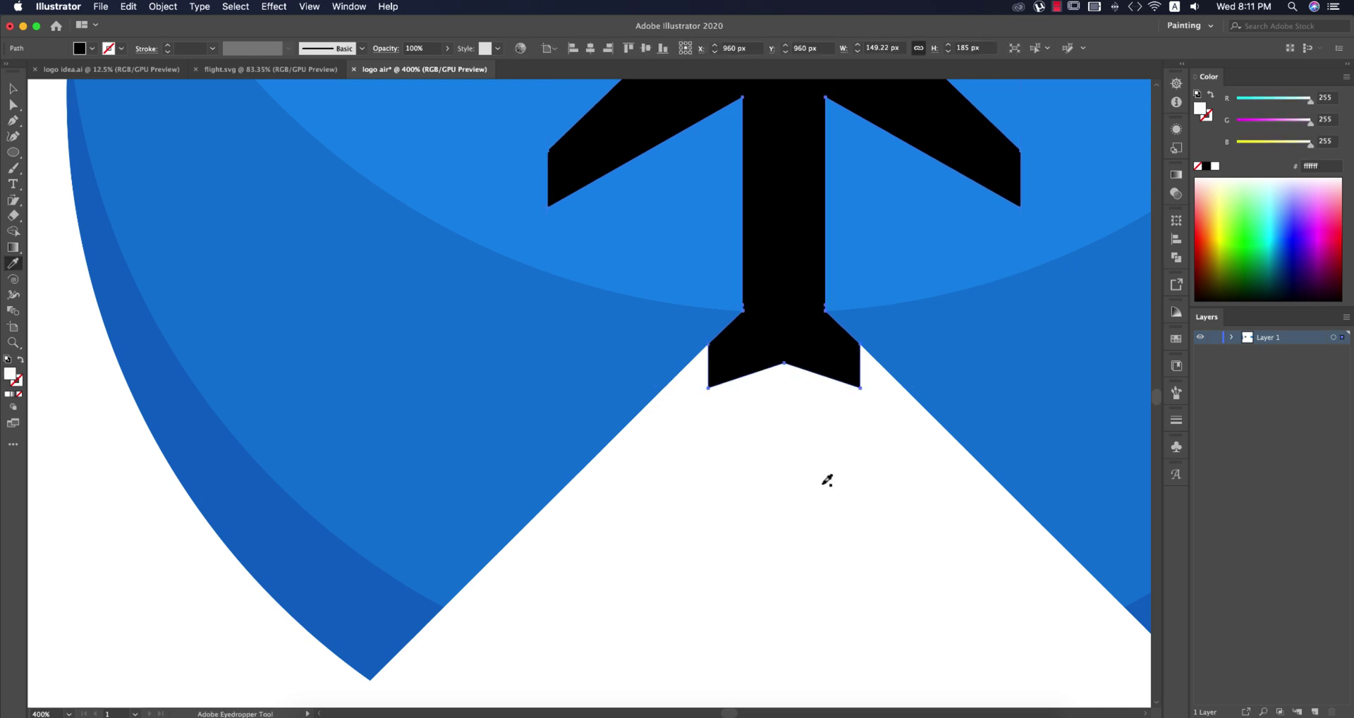
left_click(821, 483)
scroll(821, 483, "down", 2)
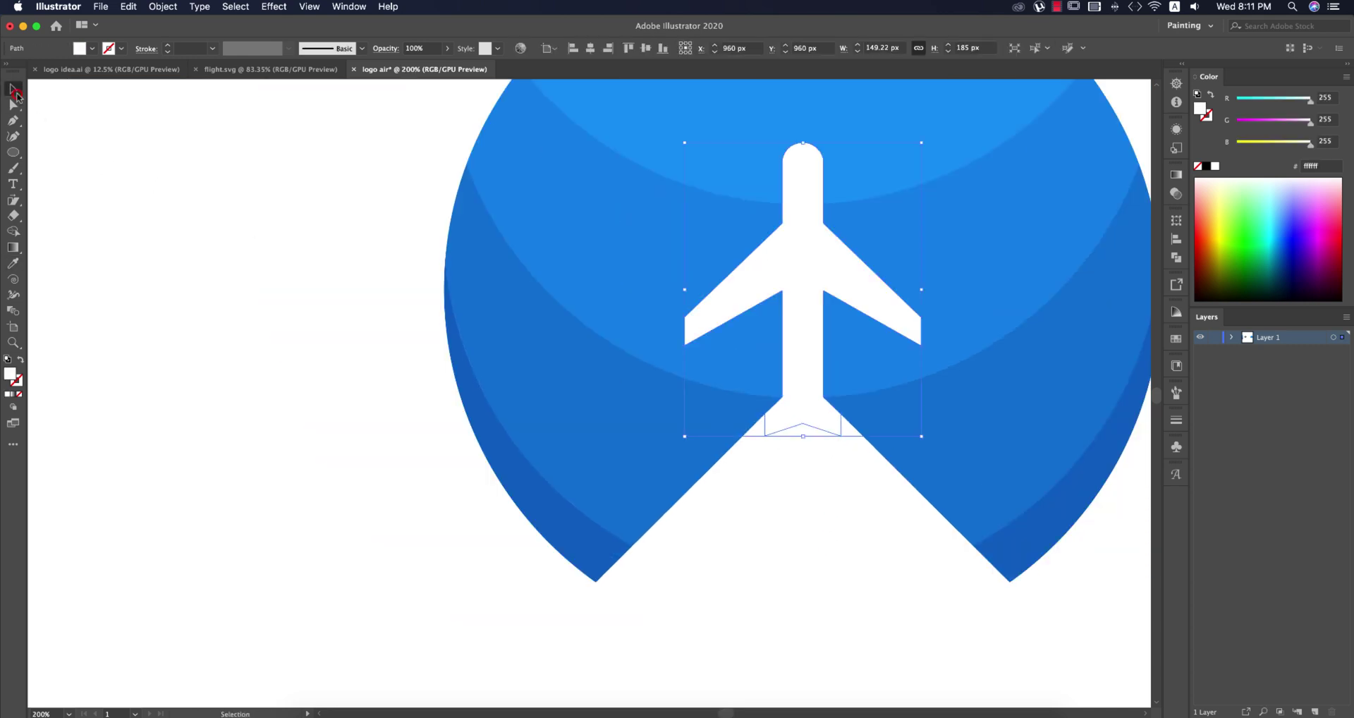
left_click(201, 260)
- Group all parts of the logo and centre the group vertically on the artboard
scroll(652, 468, "down", 5)
left_click_drag(667, 379, 904, 609)
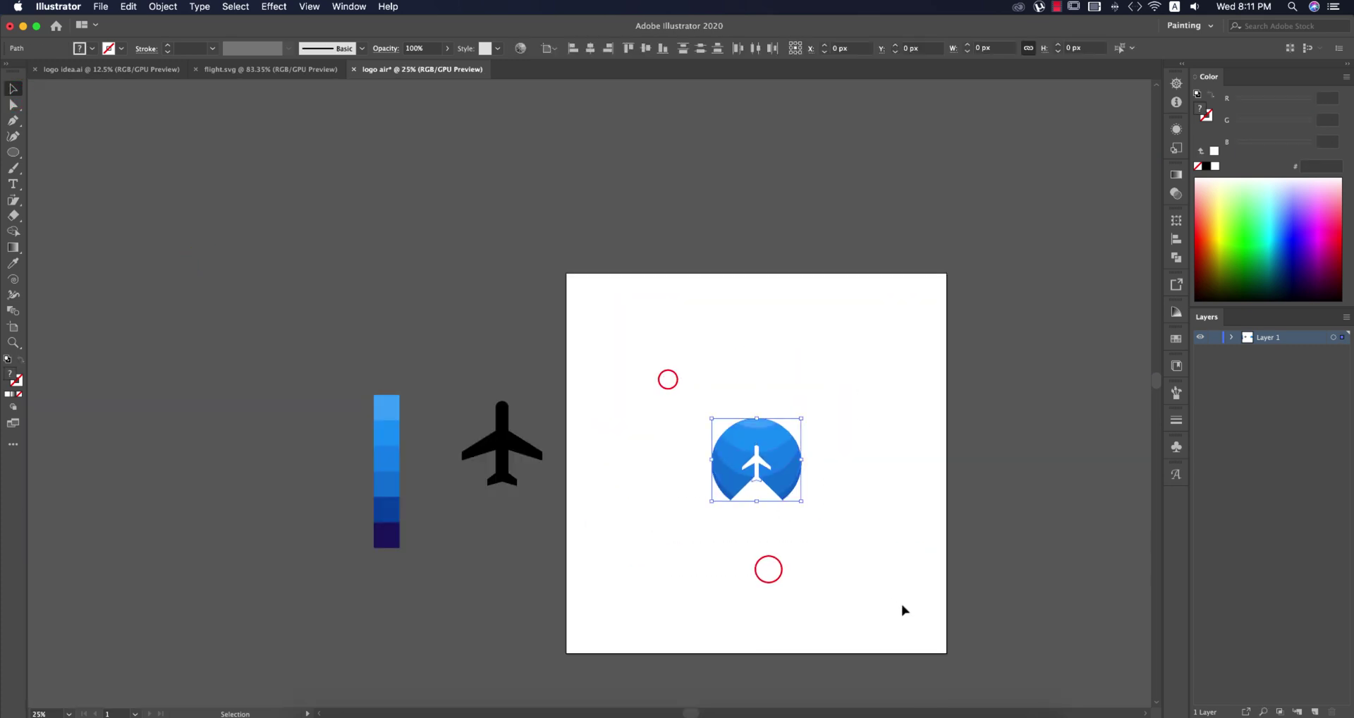
key("super+g")
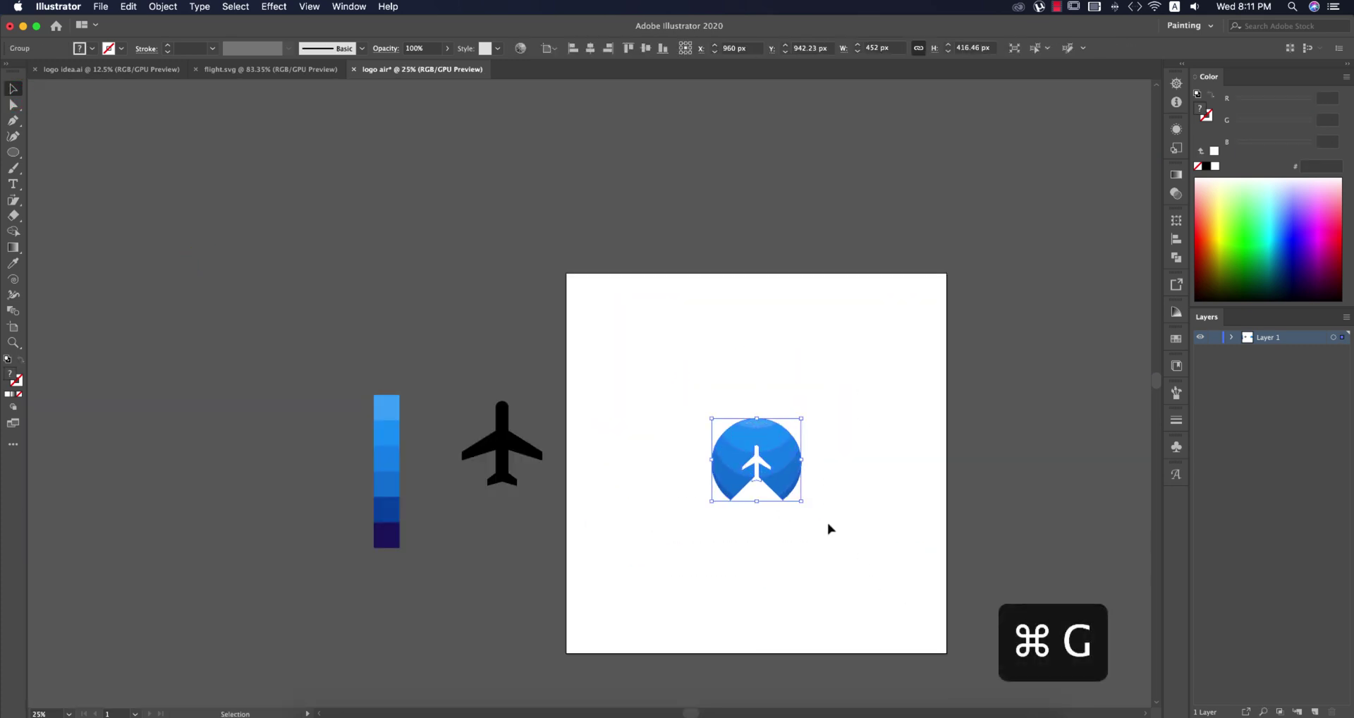
left_click(645, 49)
left_click(845, 426)
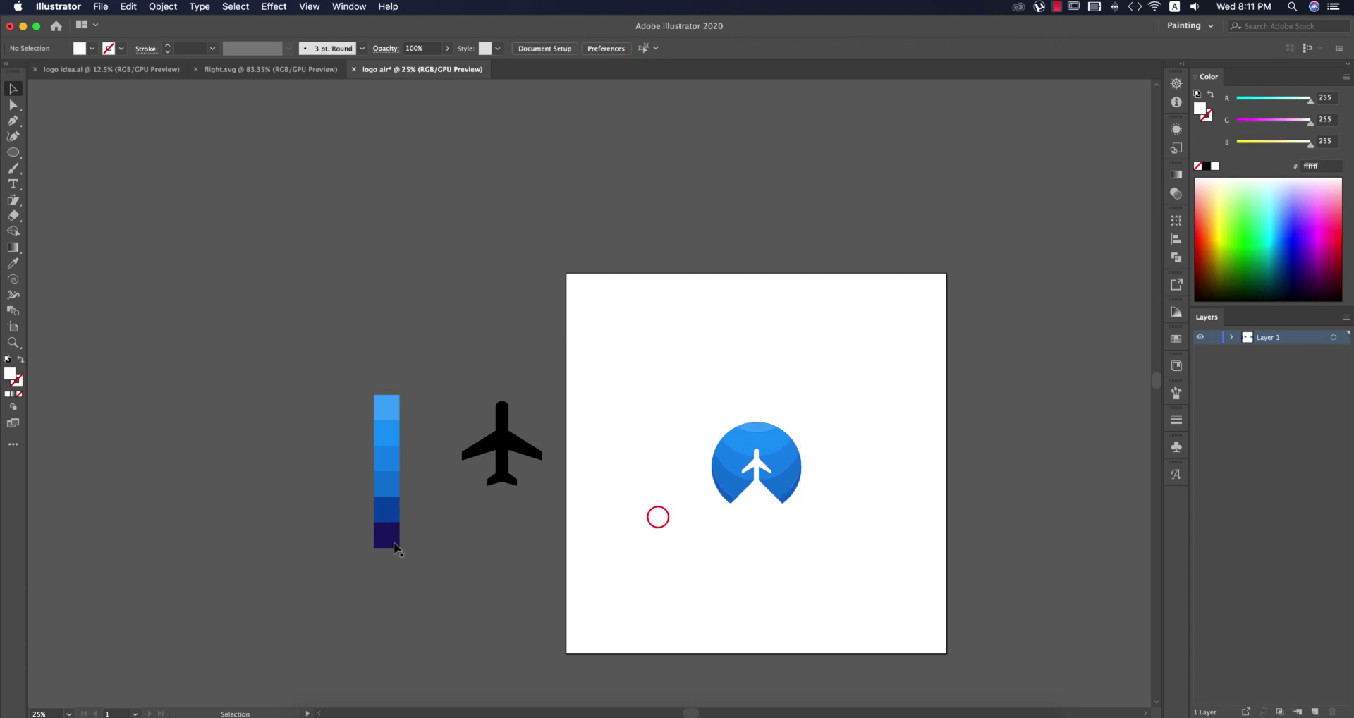
- Select the darkest swatch in the blue column and confirm its fill colour 1b1464 in the Color Picker
left_click(387, 541)
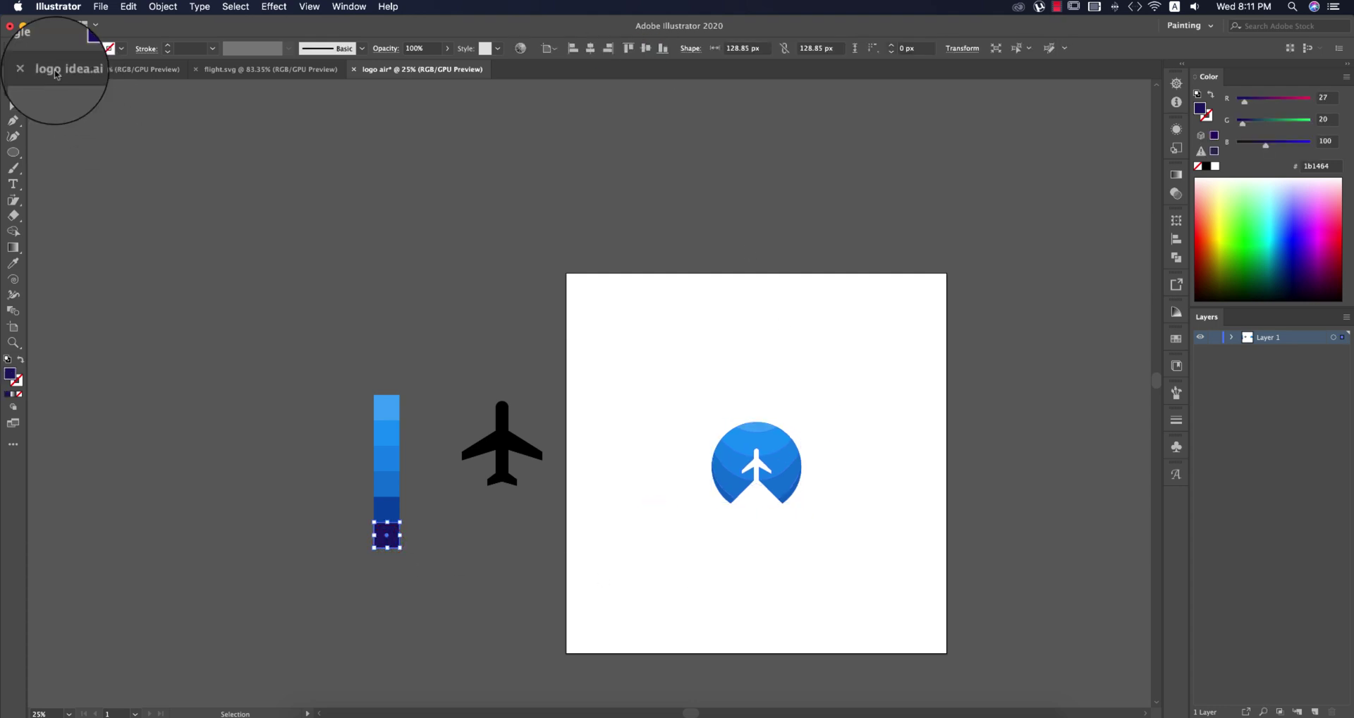
key("shift+Up")
key("shift+Left")
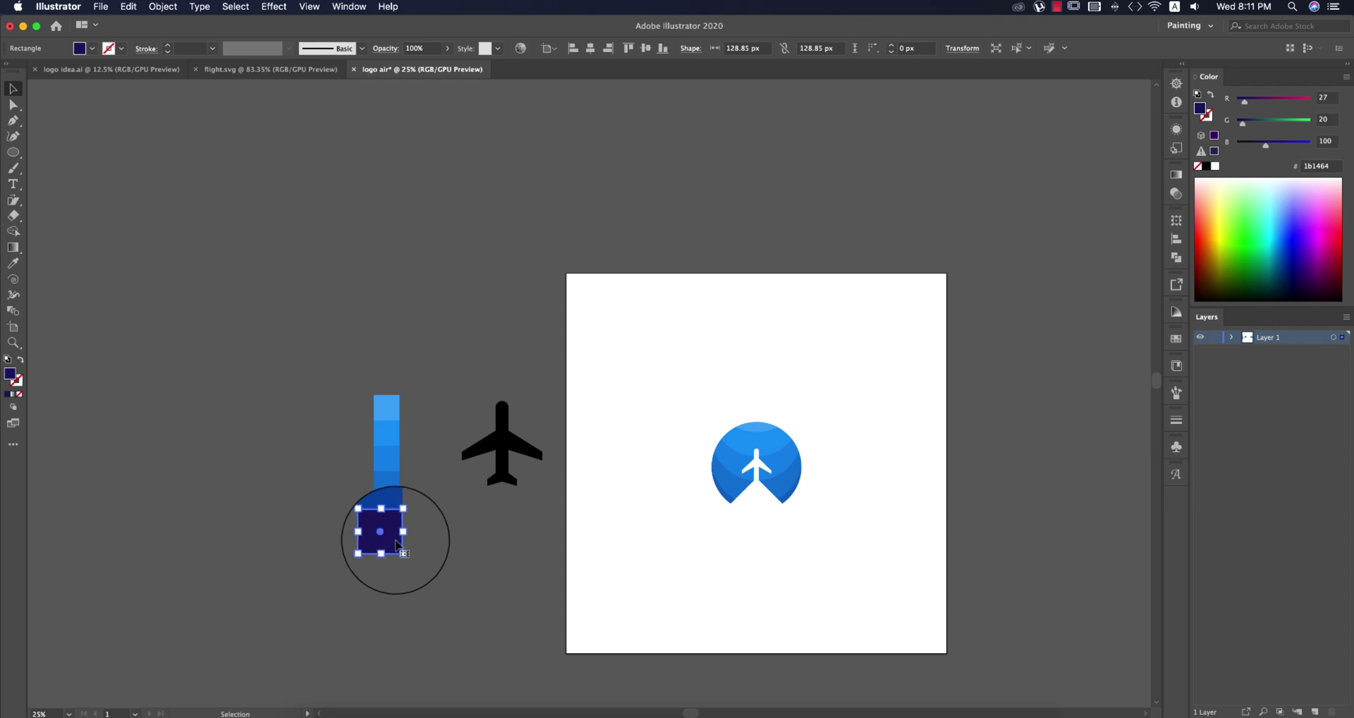
double_click(10, 373)
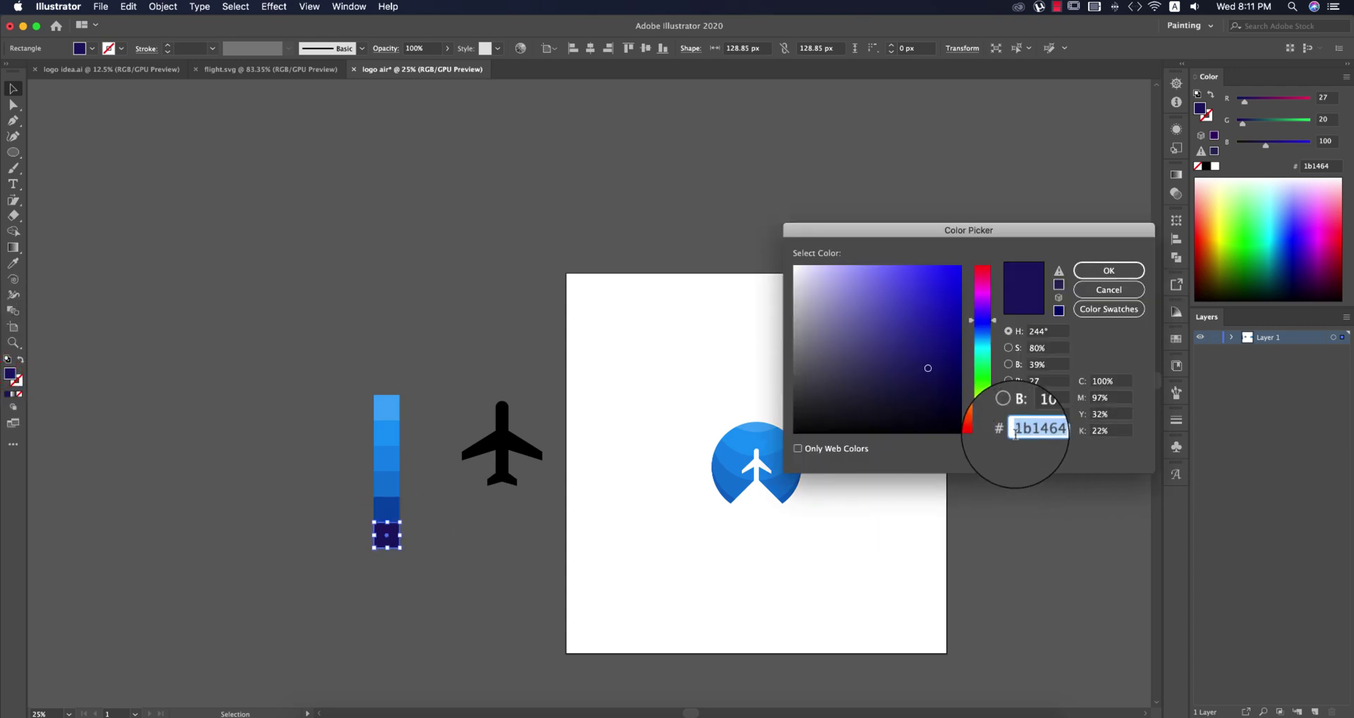
left_click(1042, 431)
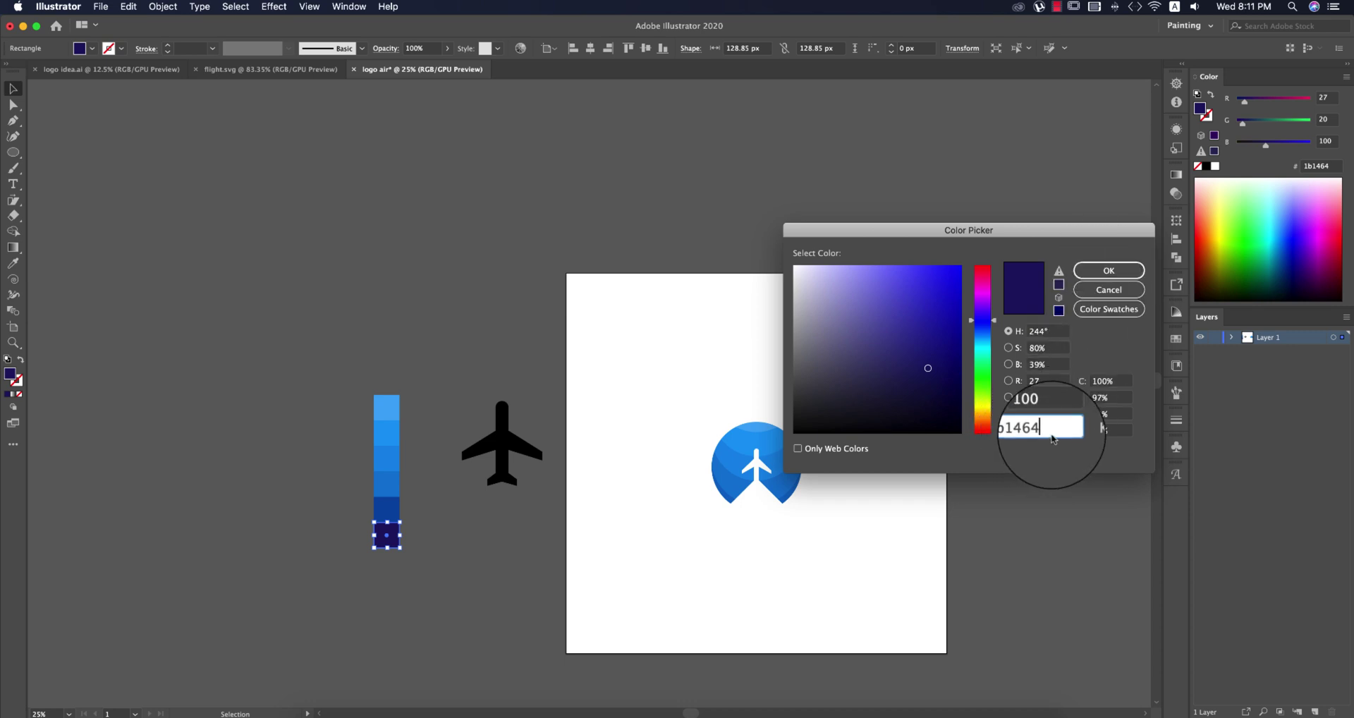
left_click(1086, 275)
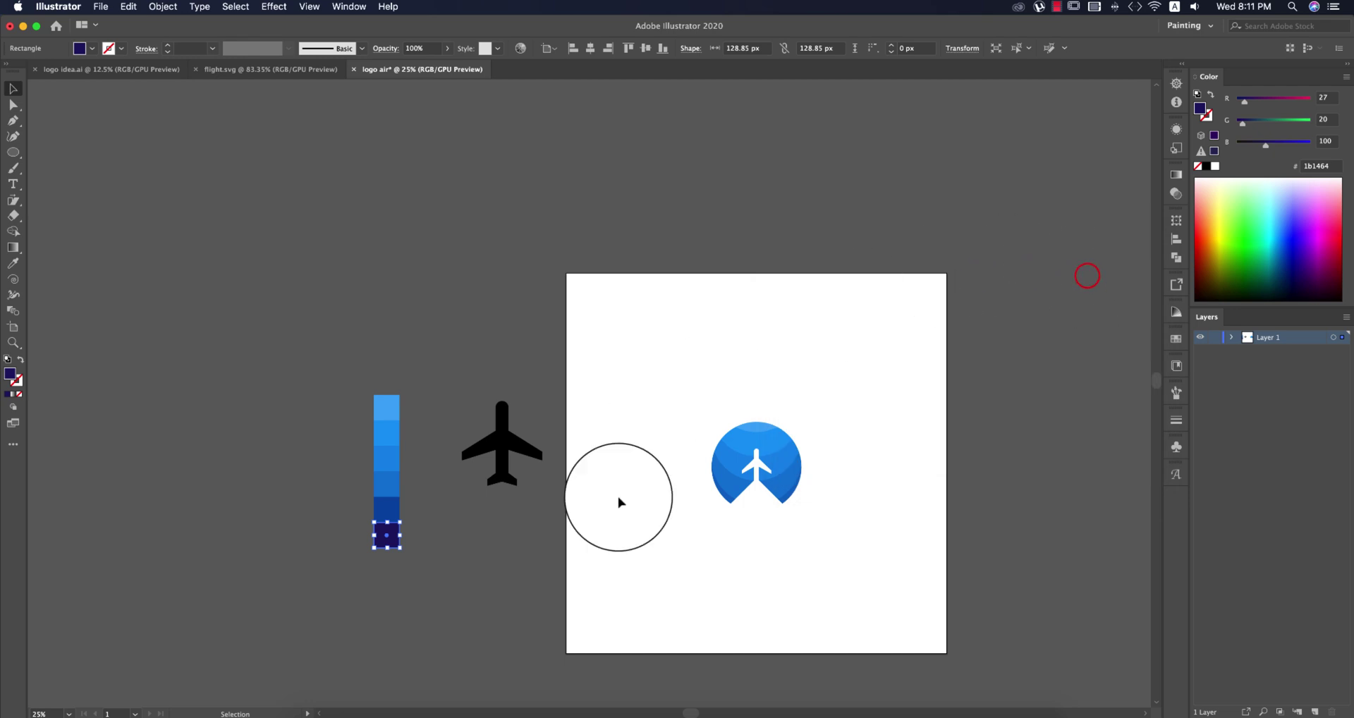
- Draw a 1920 by 1920 px dark blue rectangle covering the artboard and send it behind the logo
left_click(12, 151)
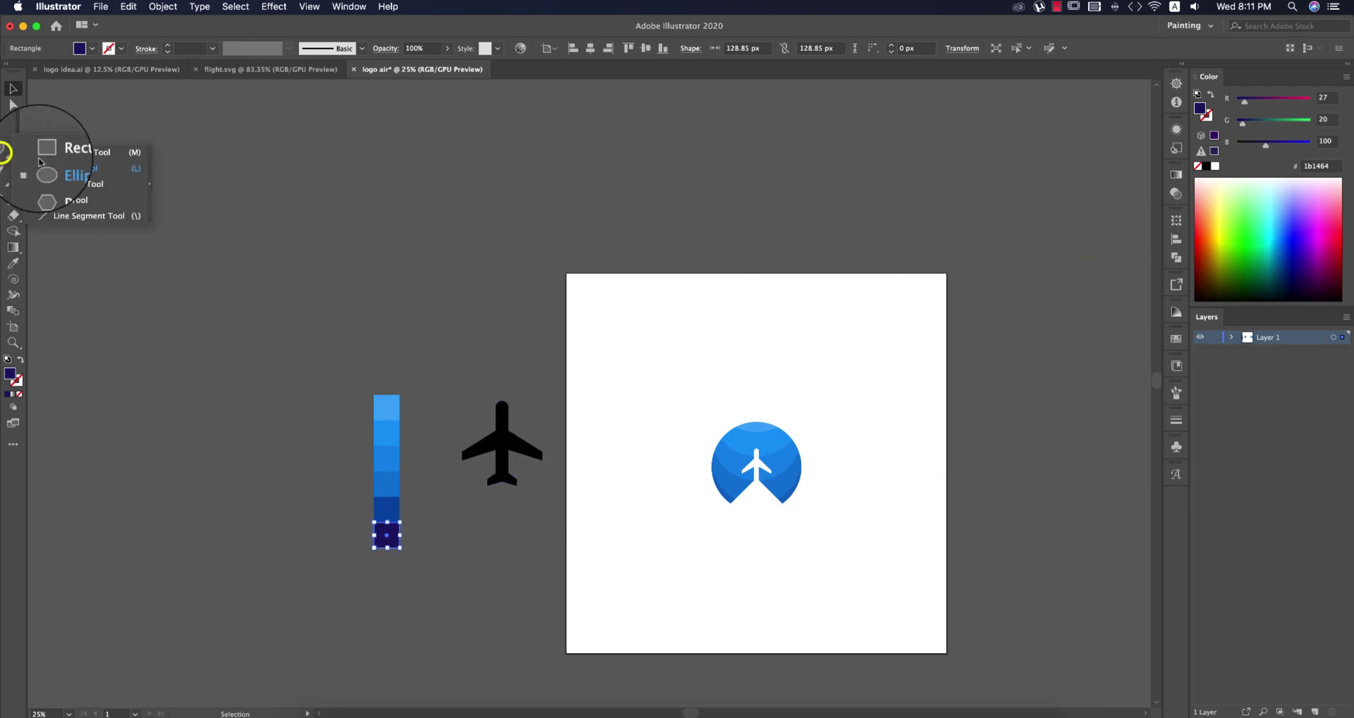
left_click(64, 156)
left_click_drag(567, 274, 907, 647)
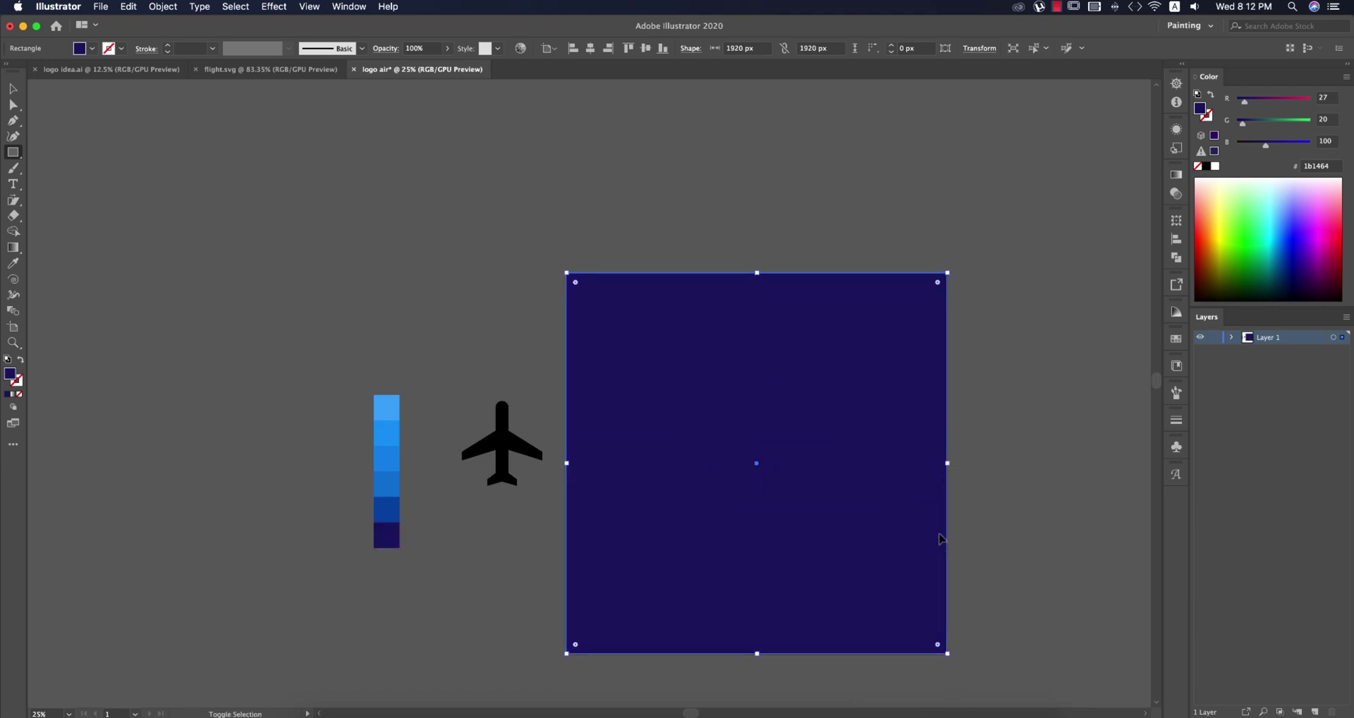
key("super+shift+bracketleft")
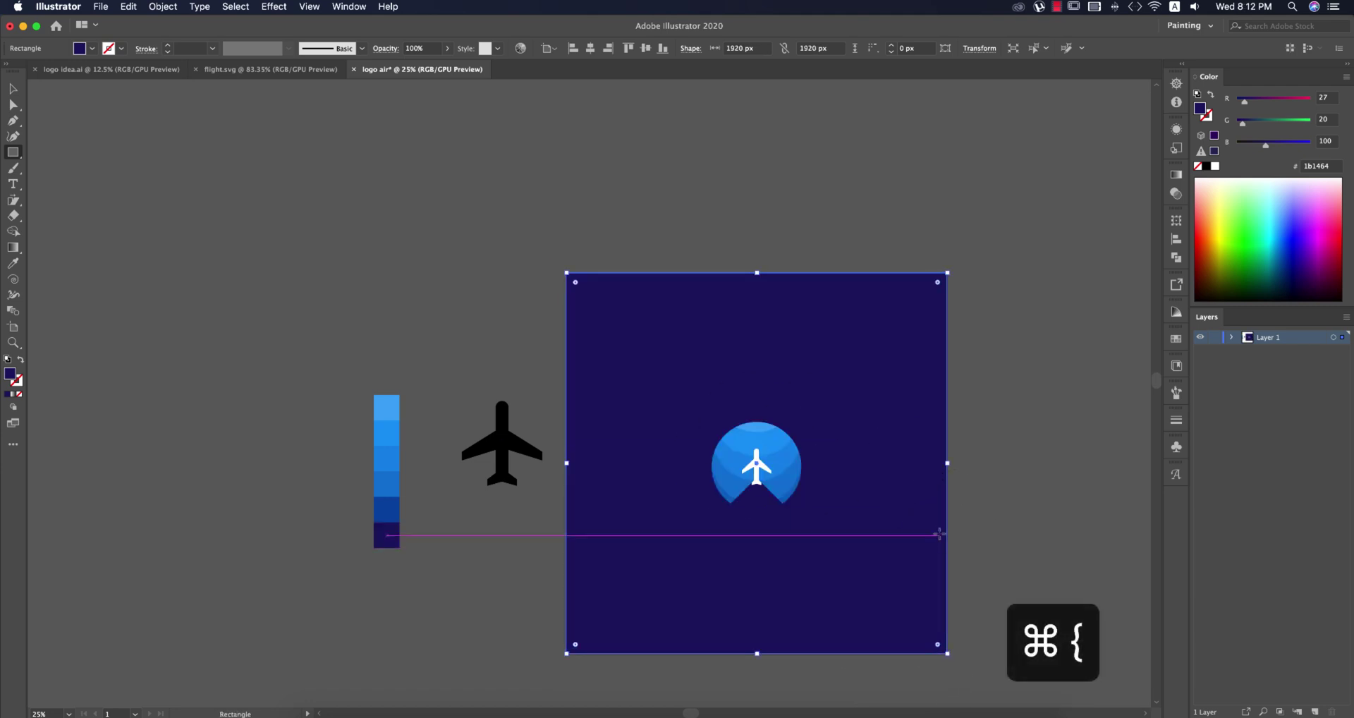
left_click(994, 544)
left_click(789, 473)
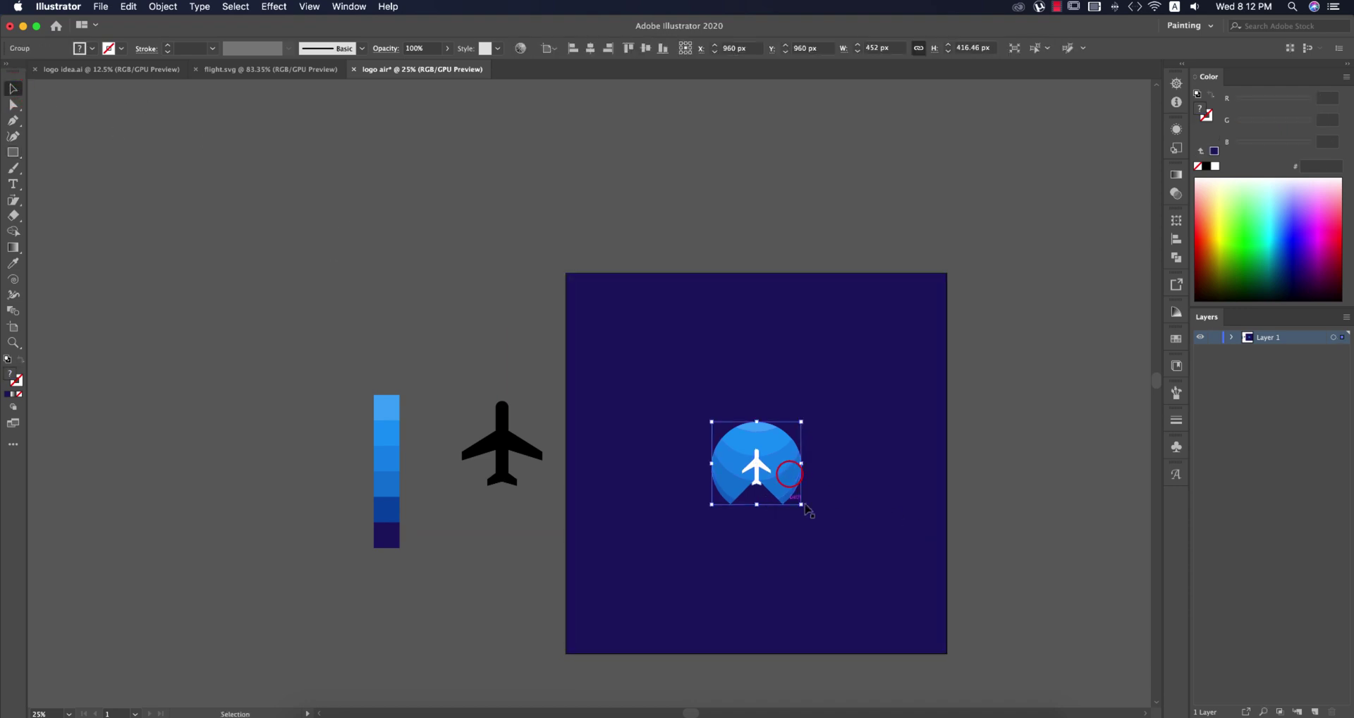
scroll(810, 509, "up", 3)
scroll(811, 513, "down", 2)
scroll(849, 514, "down", 2)
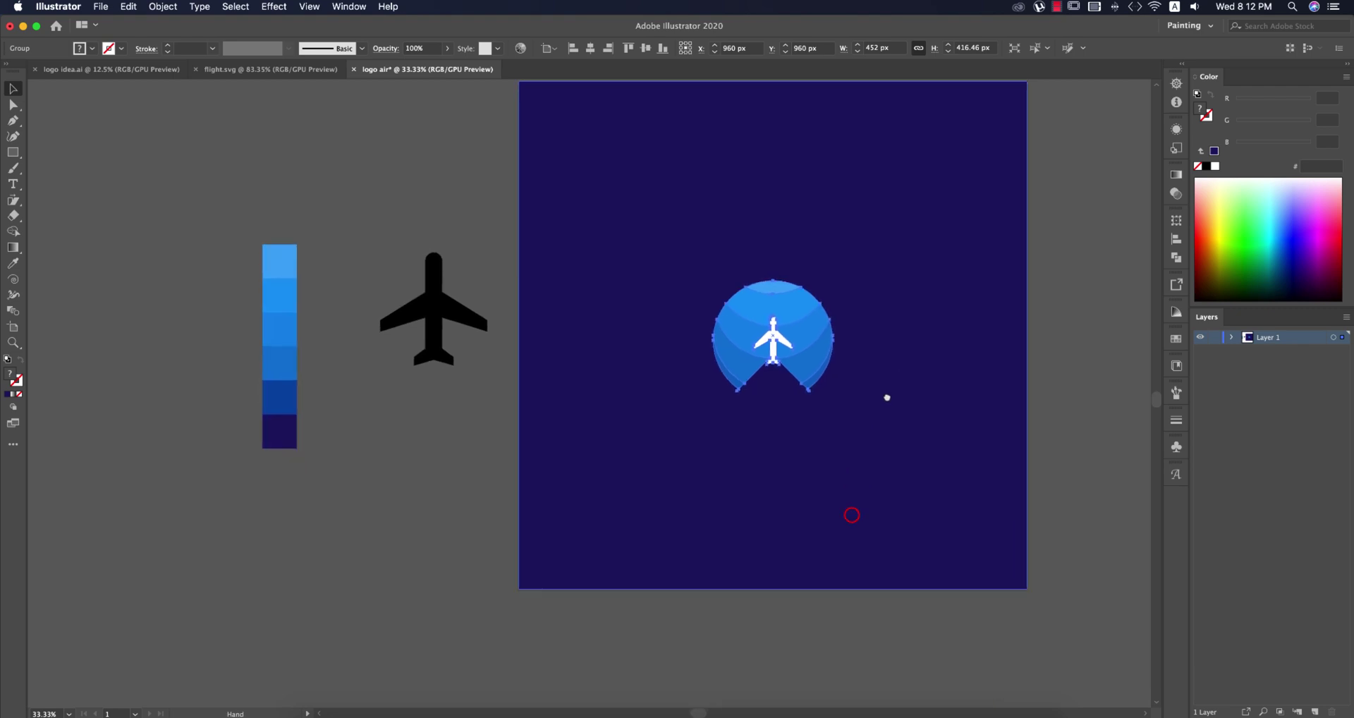
left_click(805, 598)
- Switch the keyboard input to Bengali and place a 72 pt text line below the logo
scroll(838, 500, "up", 1)
key("a")
key("super+F12")
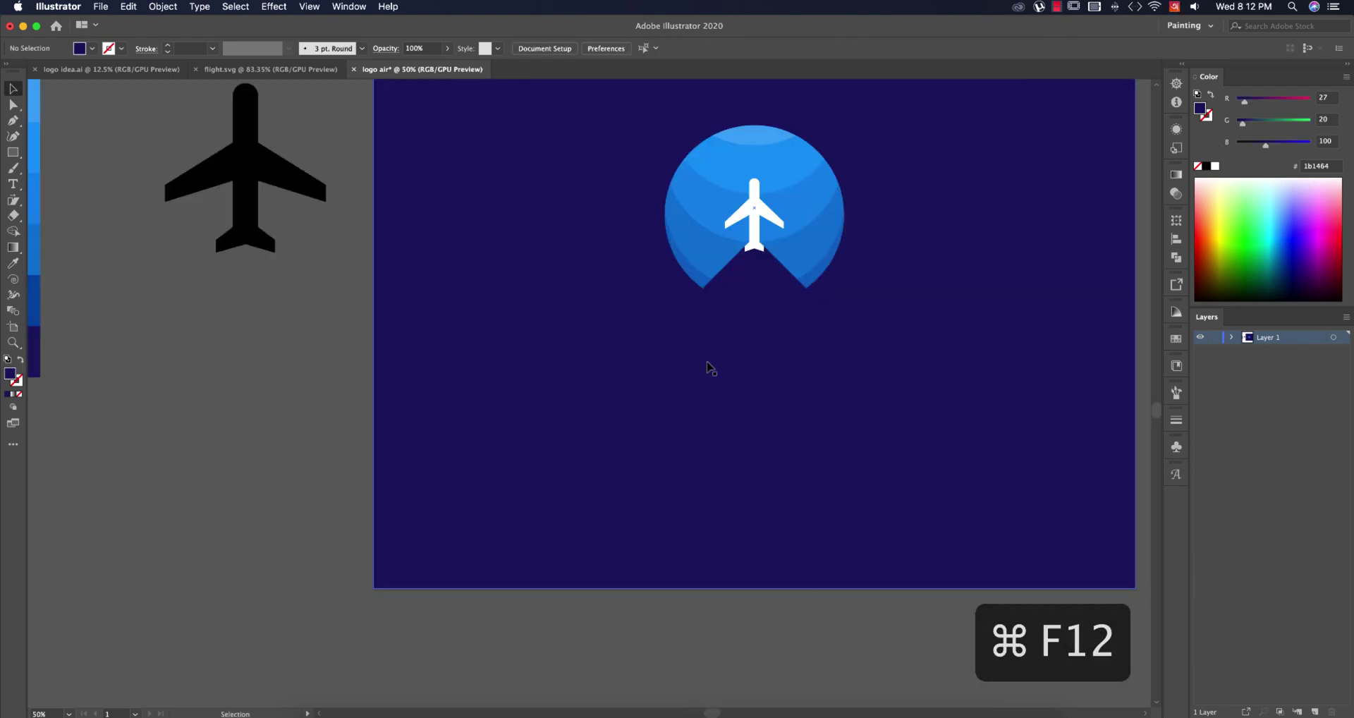
key("t")
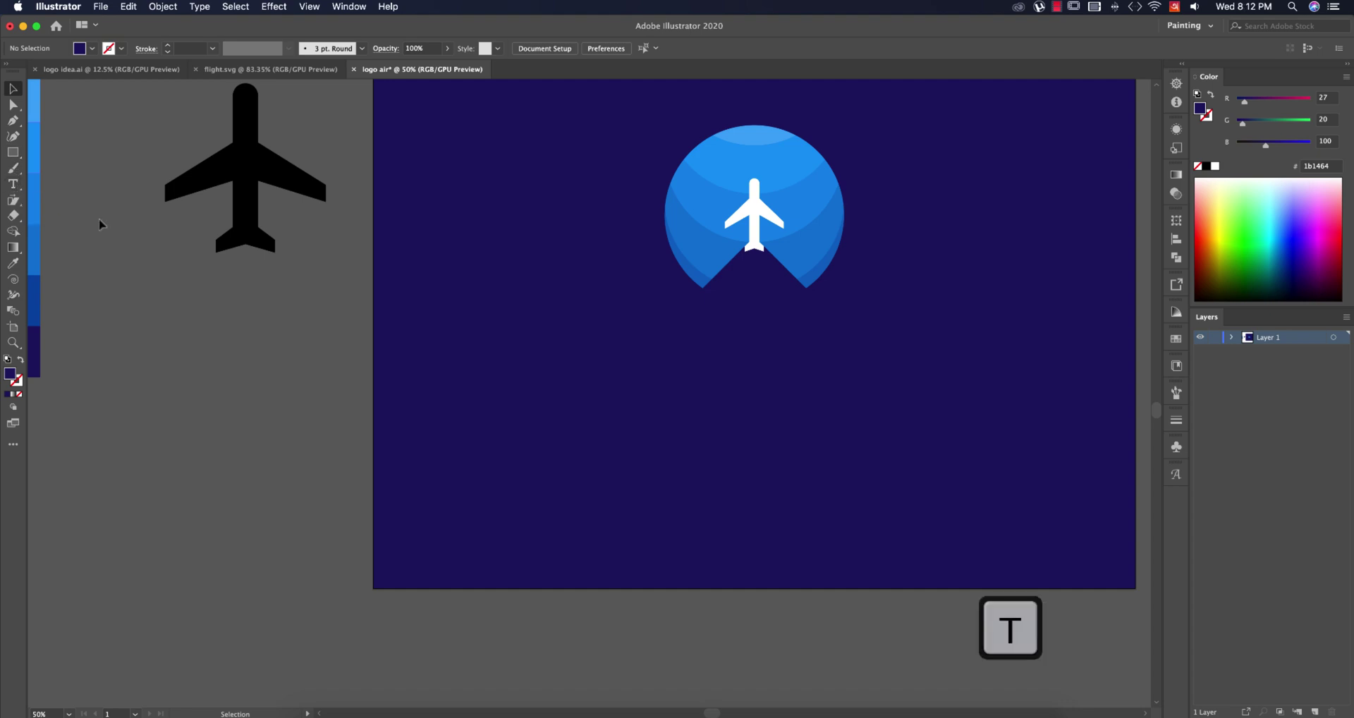
left_click(705, 355)
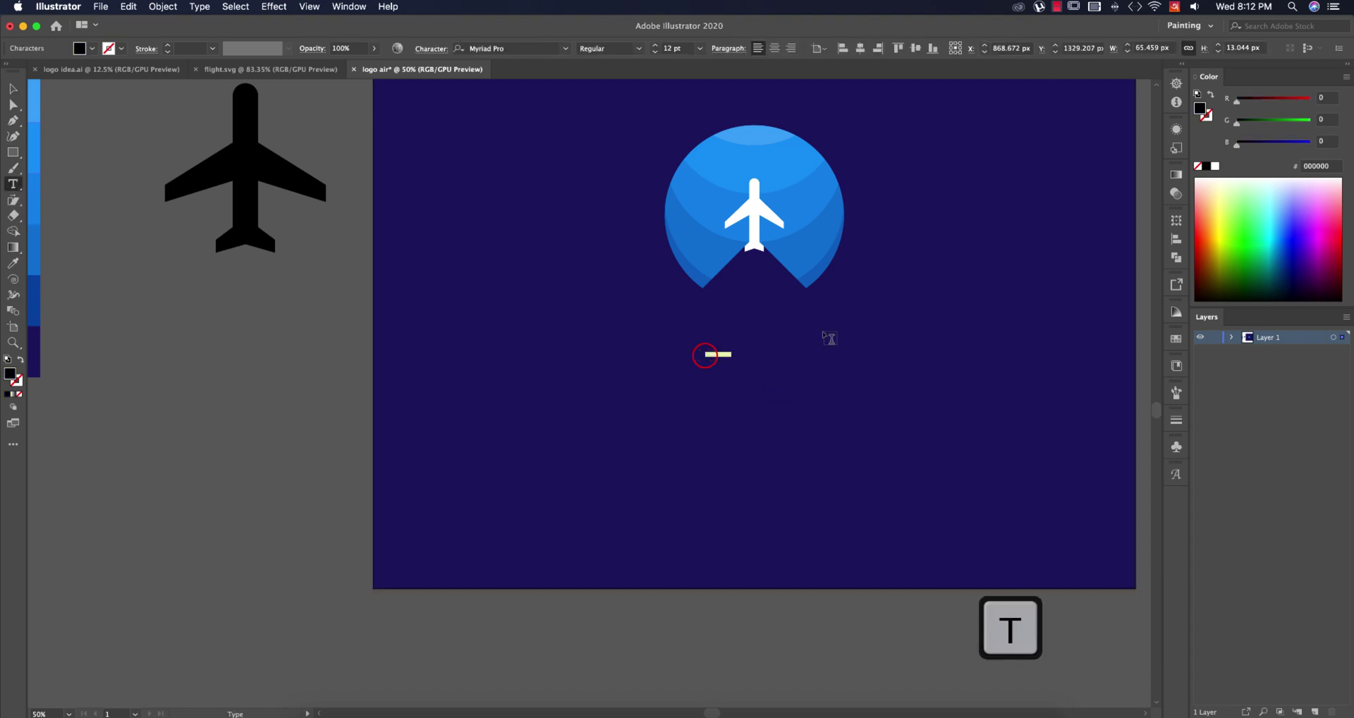
left_click(701, 50)
left_click(723, 280)
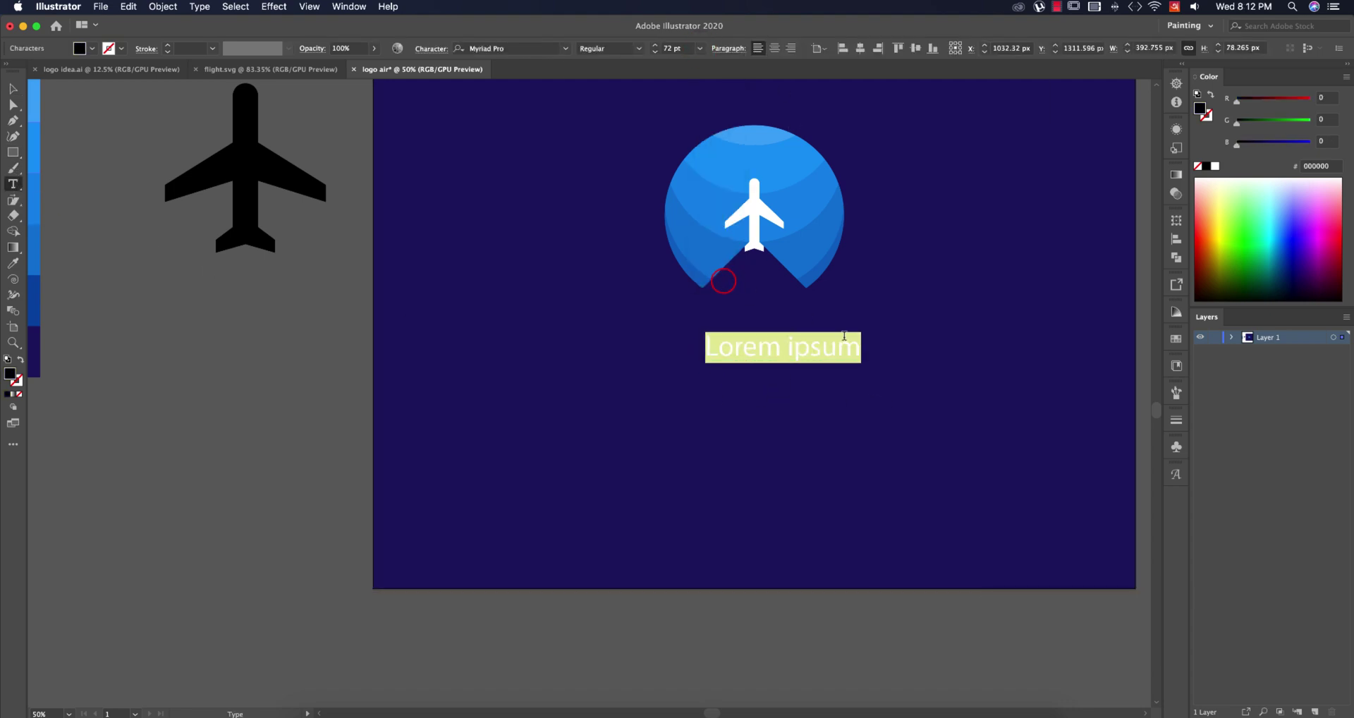
- Replace the placeholder text with the Bengali word "এয়ারবাংলা"
type("eya")
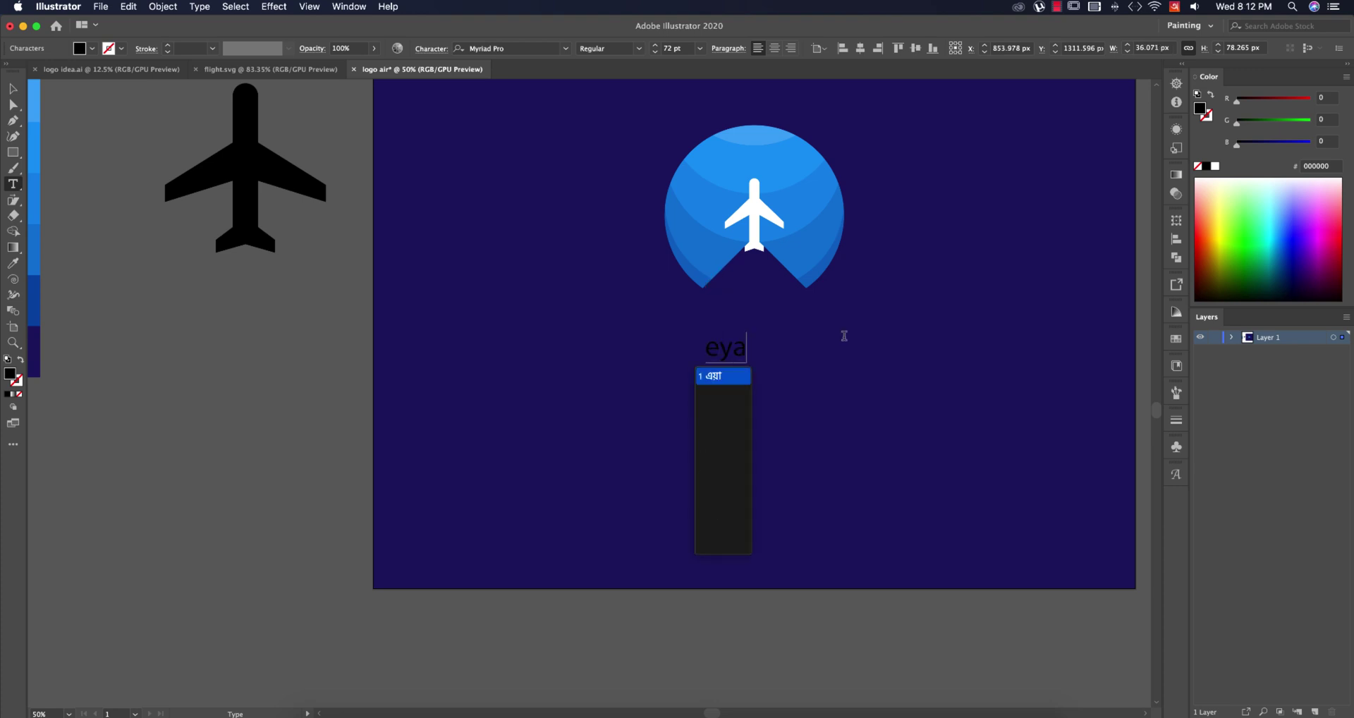
type("r")
key("Down")
key("Return")
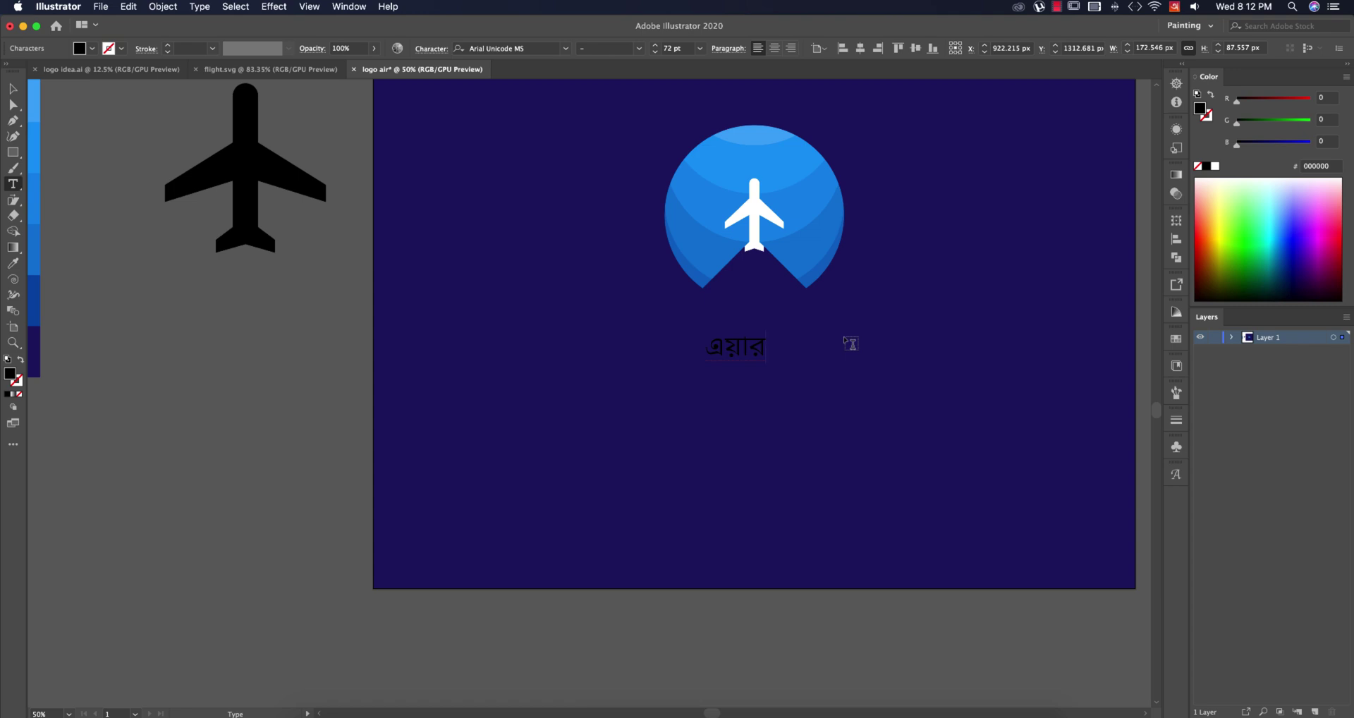
type("bangl")
key("Return")
- Select all of the Bengali text and fill it with white
key("super+a")
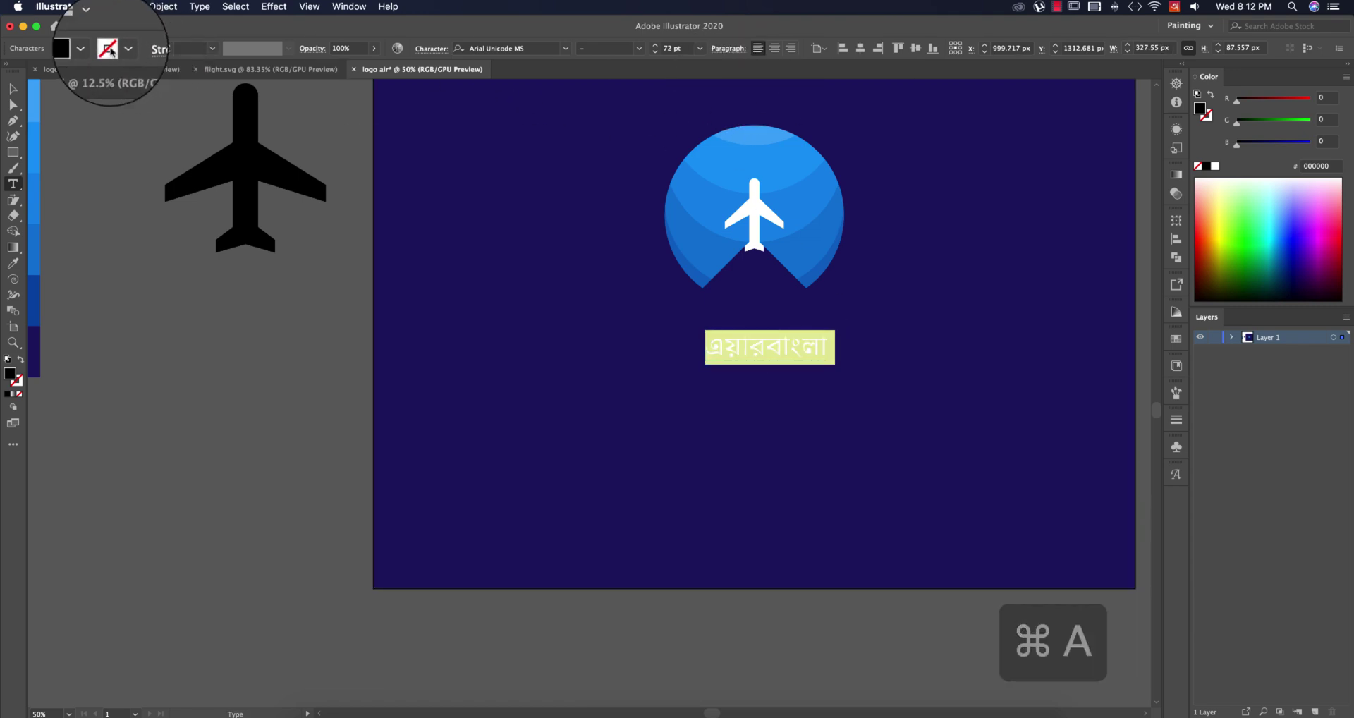
left_click(91, 48)
left_click(27, 73)
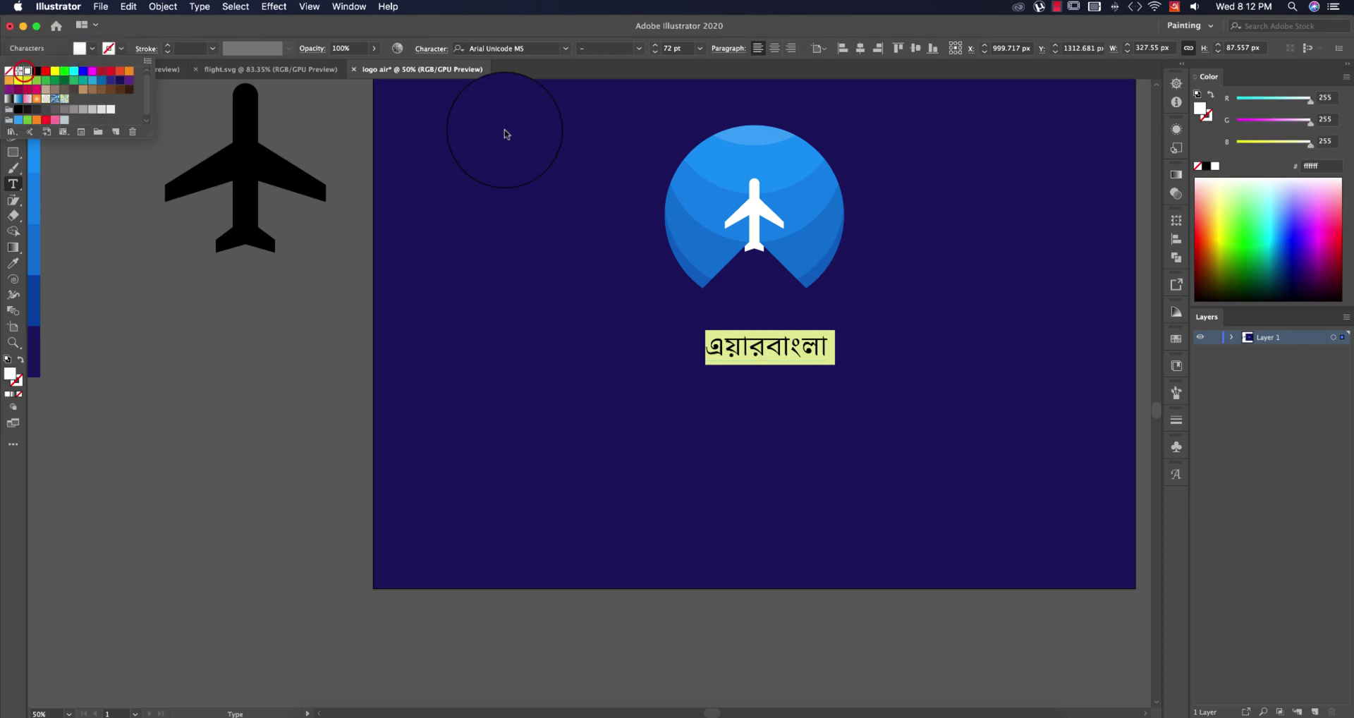
left_click(1212, 166)
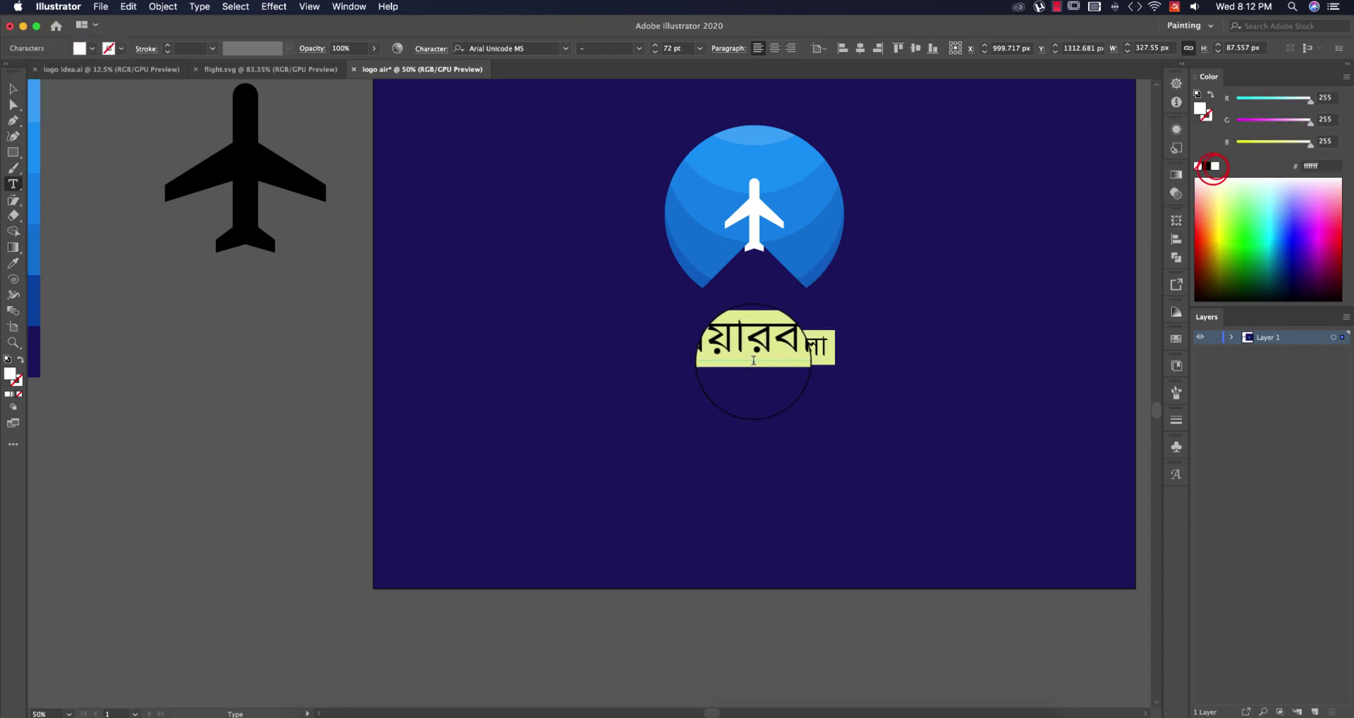
- Set the Bengali text's font to Shorif Jonota and deselect the text
left_click(566, 49)
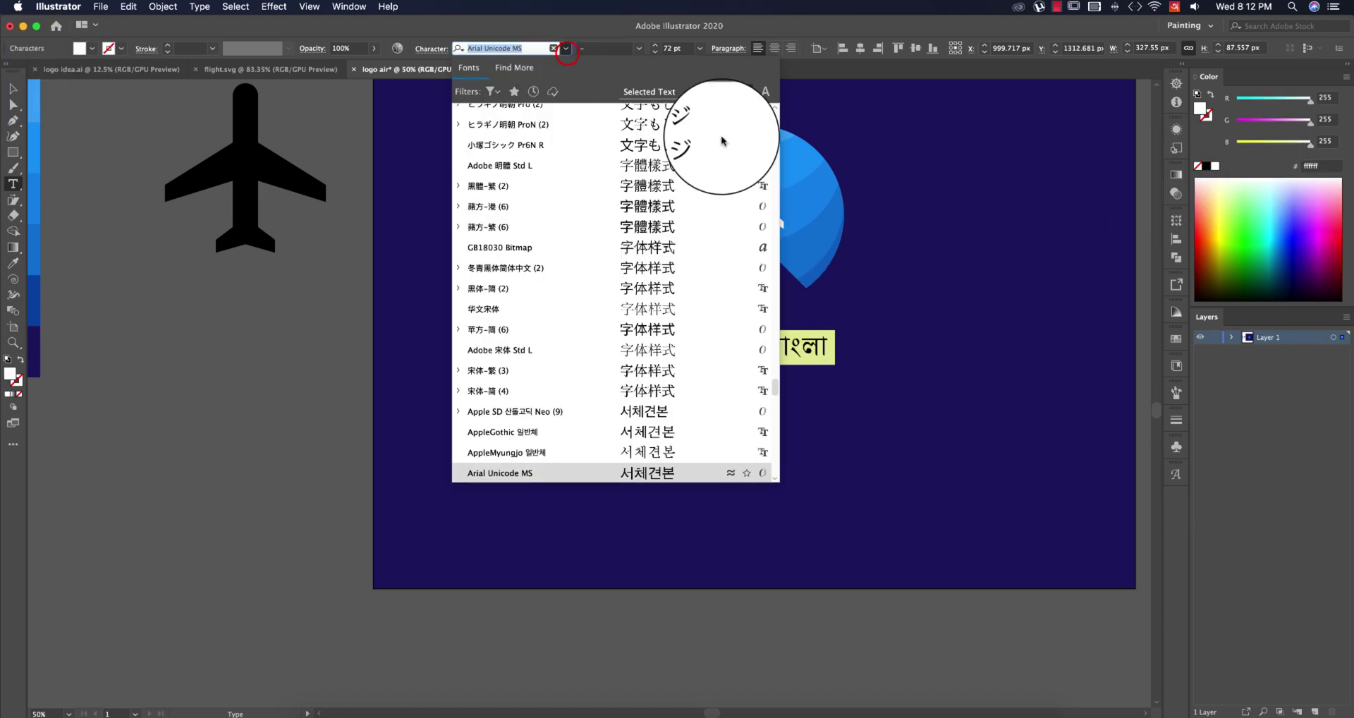
left_click_drag(774, 388, 773, 106)
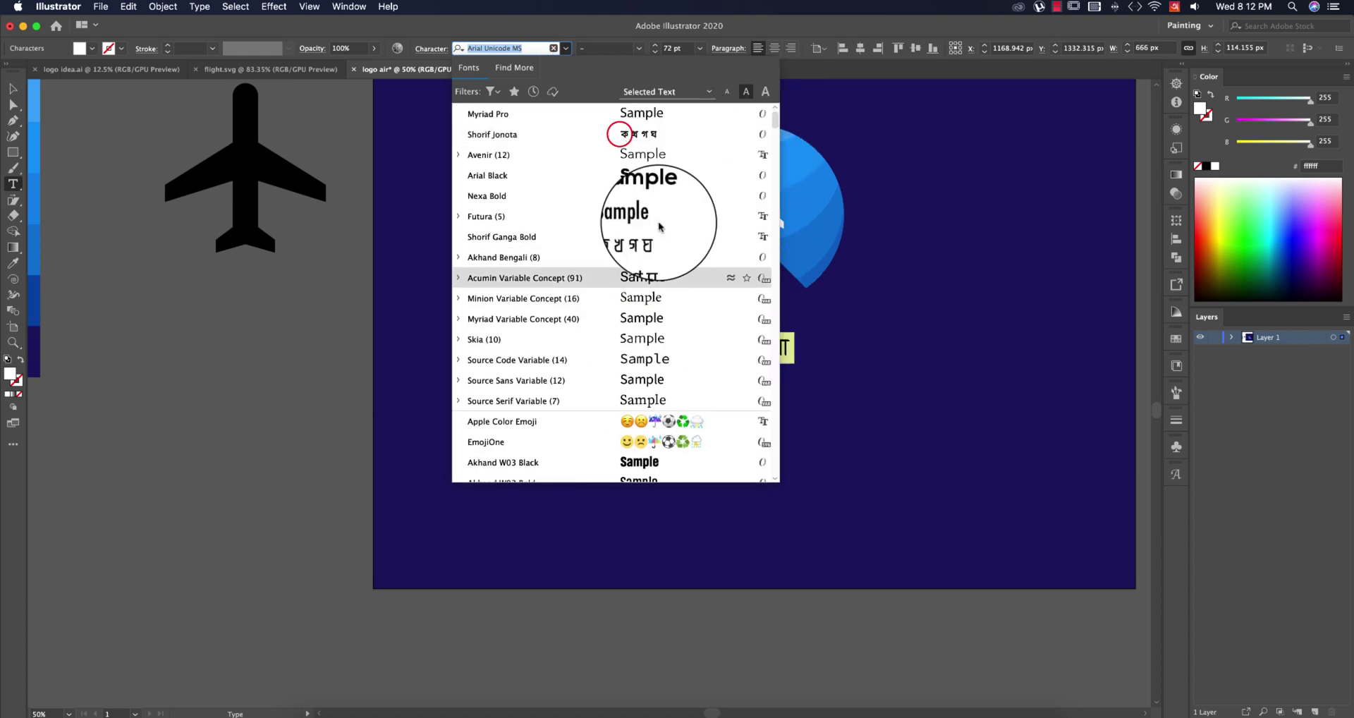
left_click(526, 135)
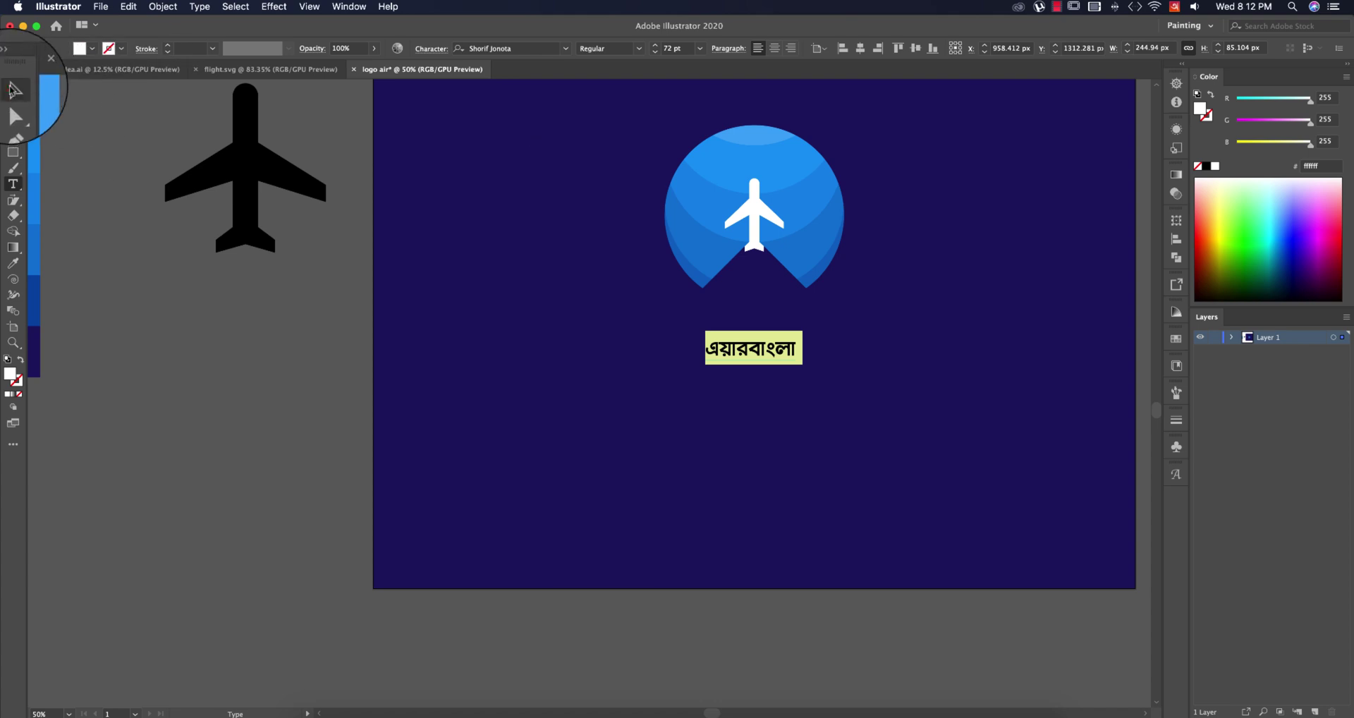
key("Escape")
left_click(193, 371)
- Move the Bengali word slightly up, closer to the logo
scroll(810, 332, "up", 2)
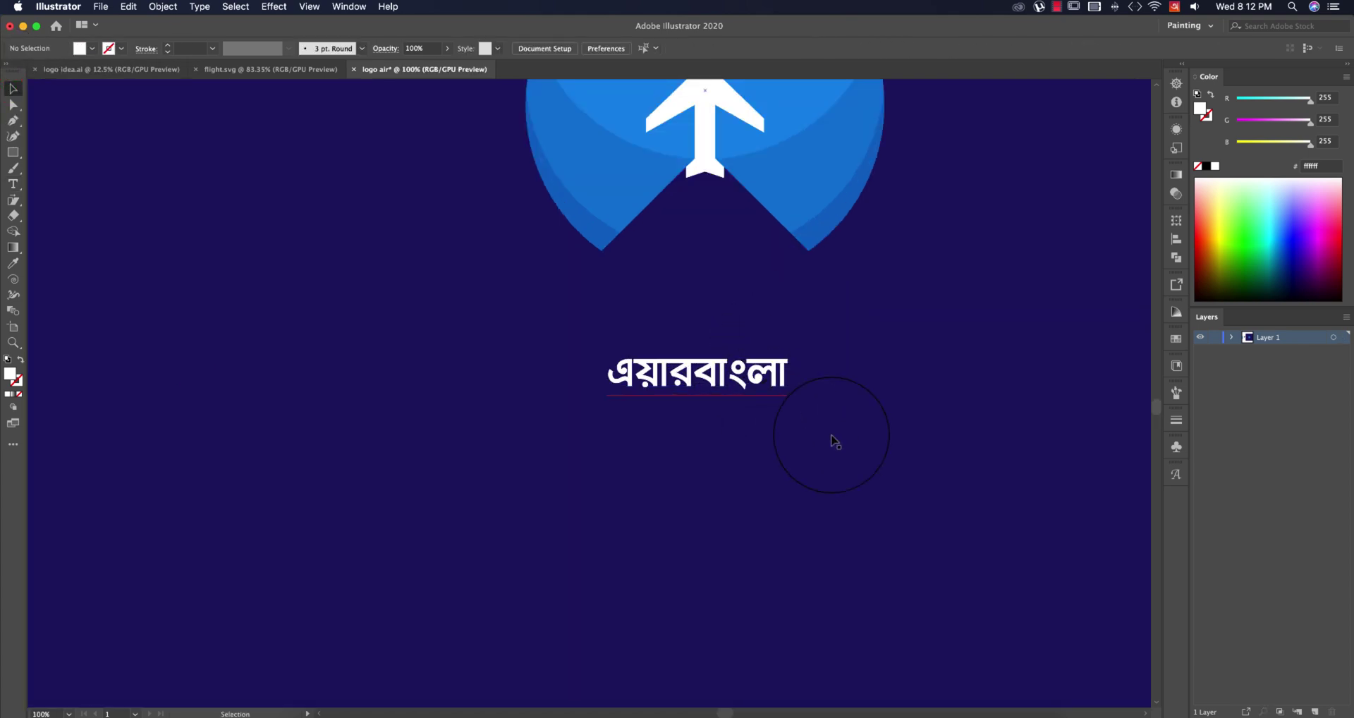
scroll(832, 439, "left", 5)
left_click_drag(823, 437, 864, 397)
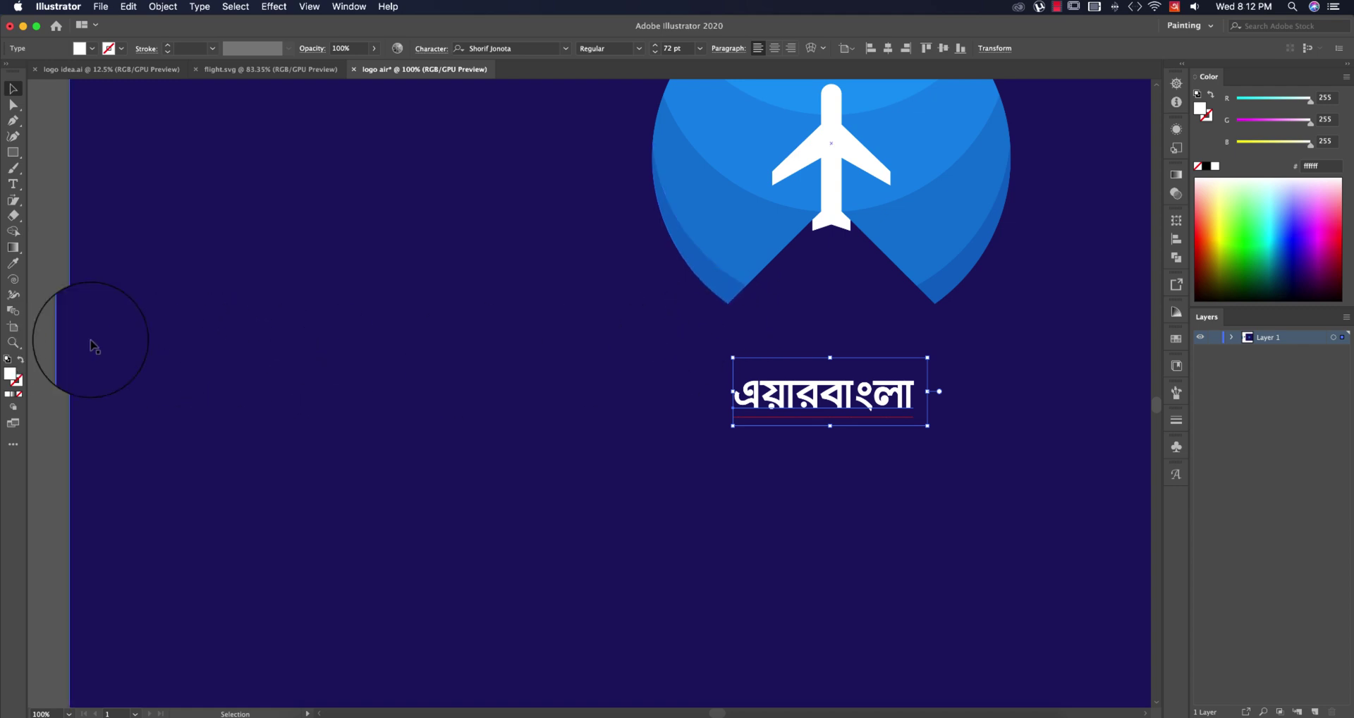
- Show the rulers and place two vertical guides through the lower corner points of the logo's cut-out
key("super+r")
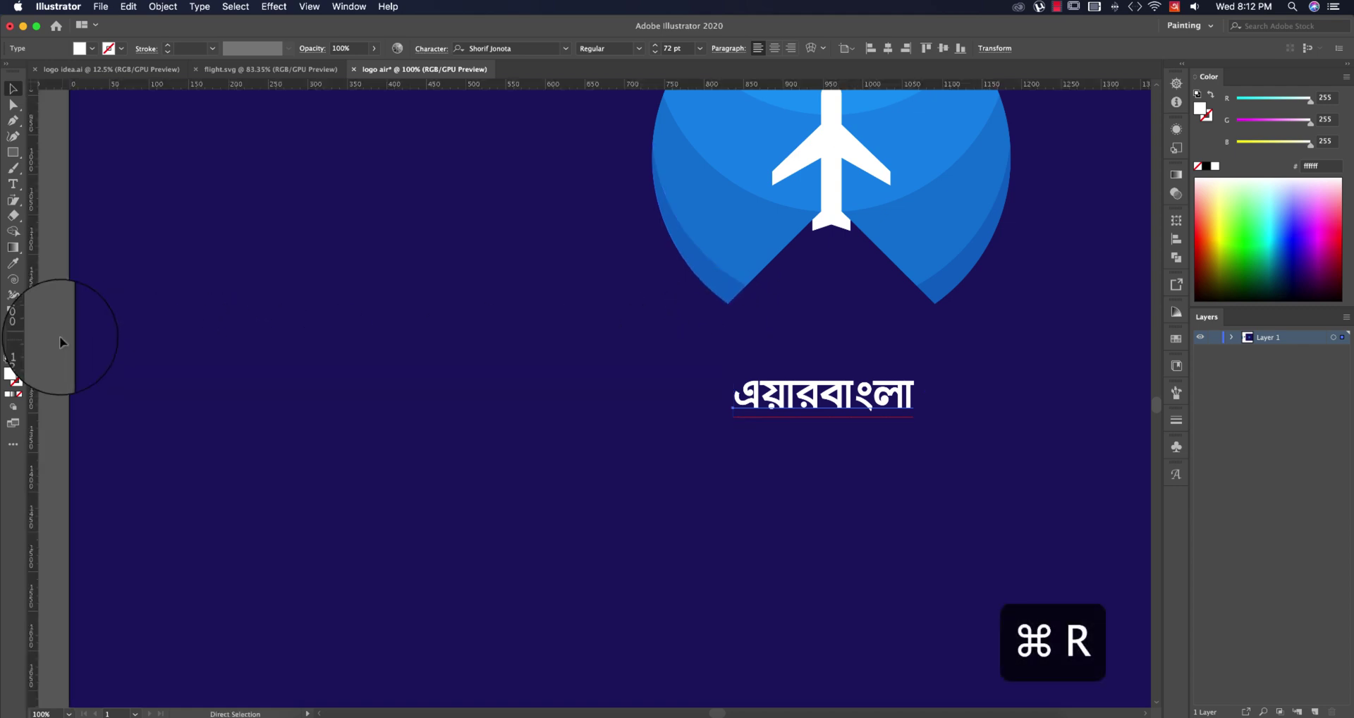
left_click_drag(29, 318, 728, 214)
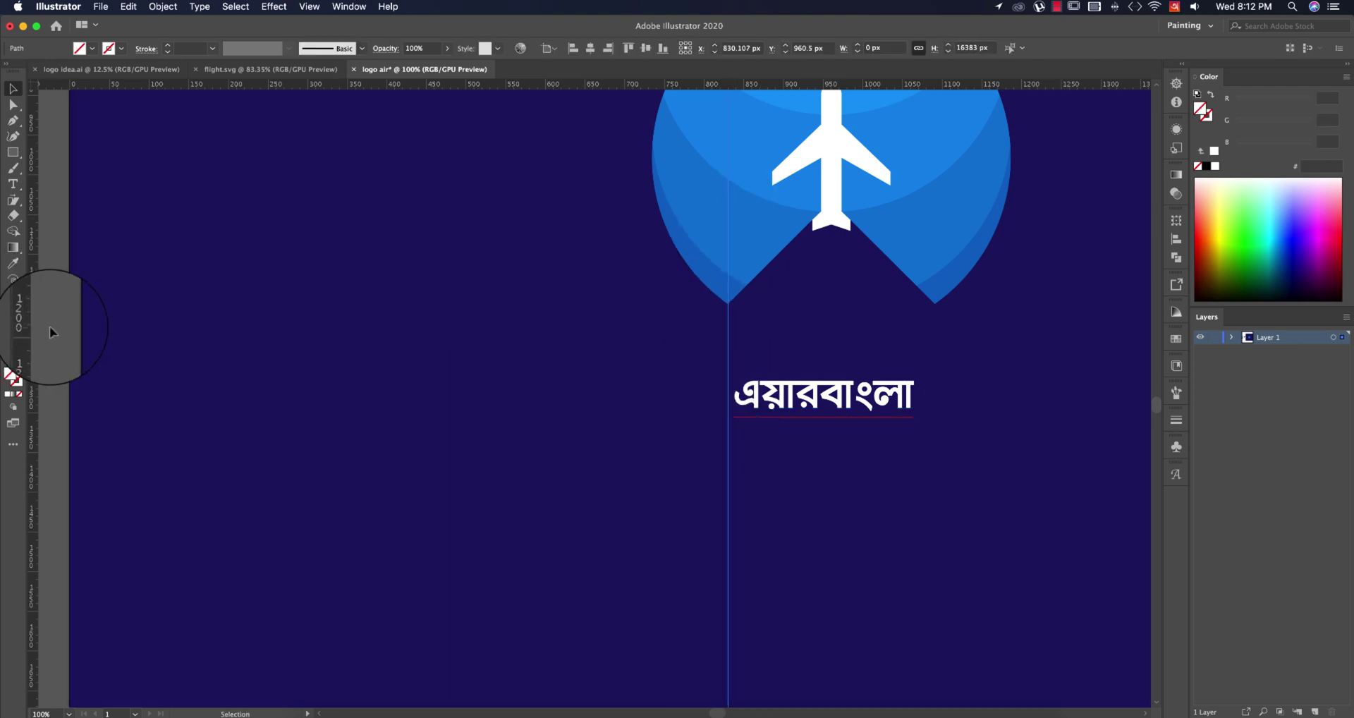
left_click_drag(37, 328, 933, 262)
- Align the word with the first guide, enlarge it to about 76.69 pt and paste a duplicate on the artboard
left_click_drag(887, 396, 935, 368)
right_click(906, 367)
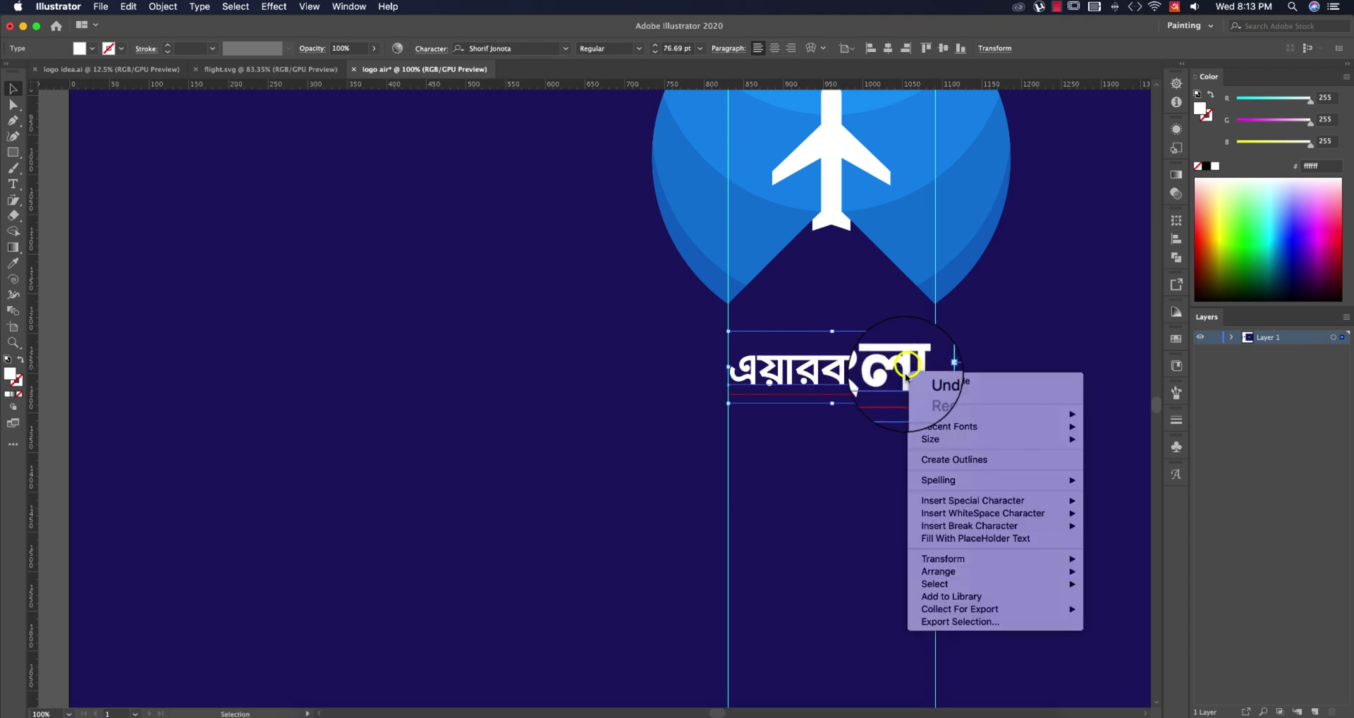
left_click(808, 489)
key("super+c")
key("super+v")
- Convert the original word below the logo to outlines, keeping the duplicate as live text
left_click(880, 369)
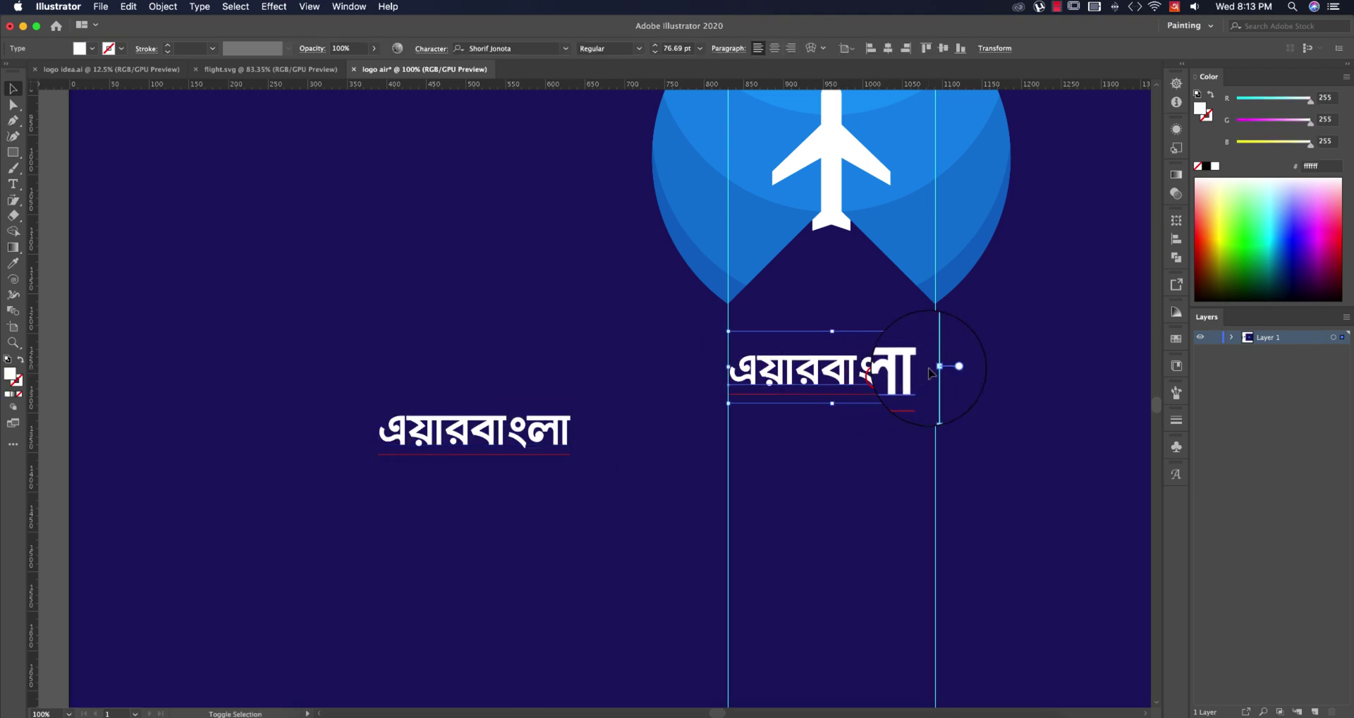
right_click(880, 371)
left_click(913, 466)
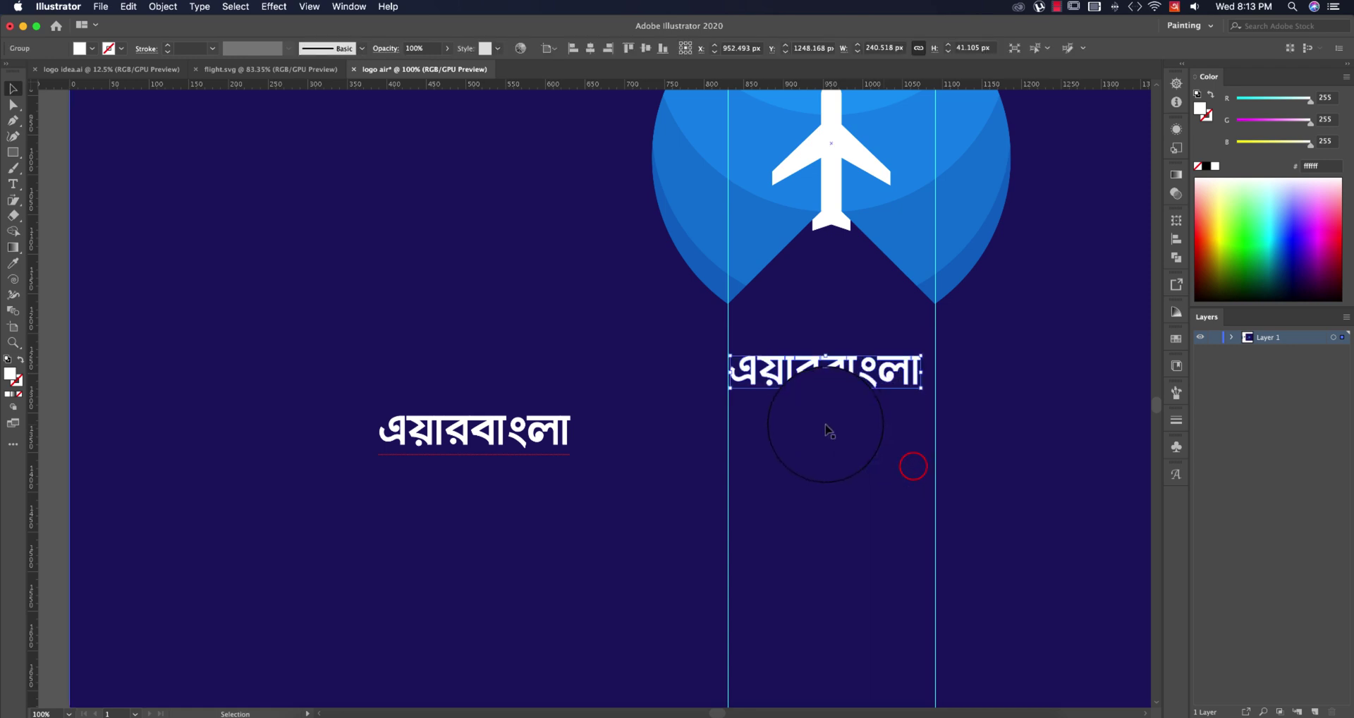
- Scale the outlined word to span exactly between the two guides, about 260 px wide
scroll(727, 370, "up", 3)
left_click_drag(730, 370, 731, 371)
left_click_drag(982, 459, 574, 477)
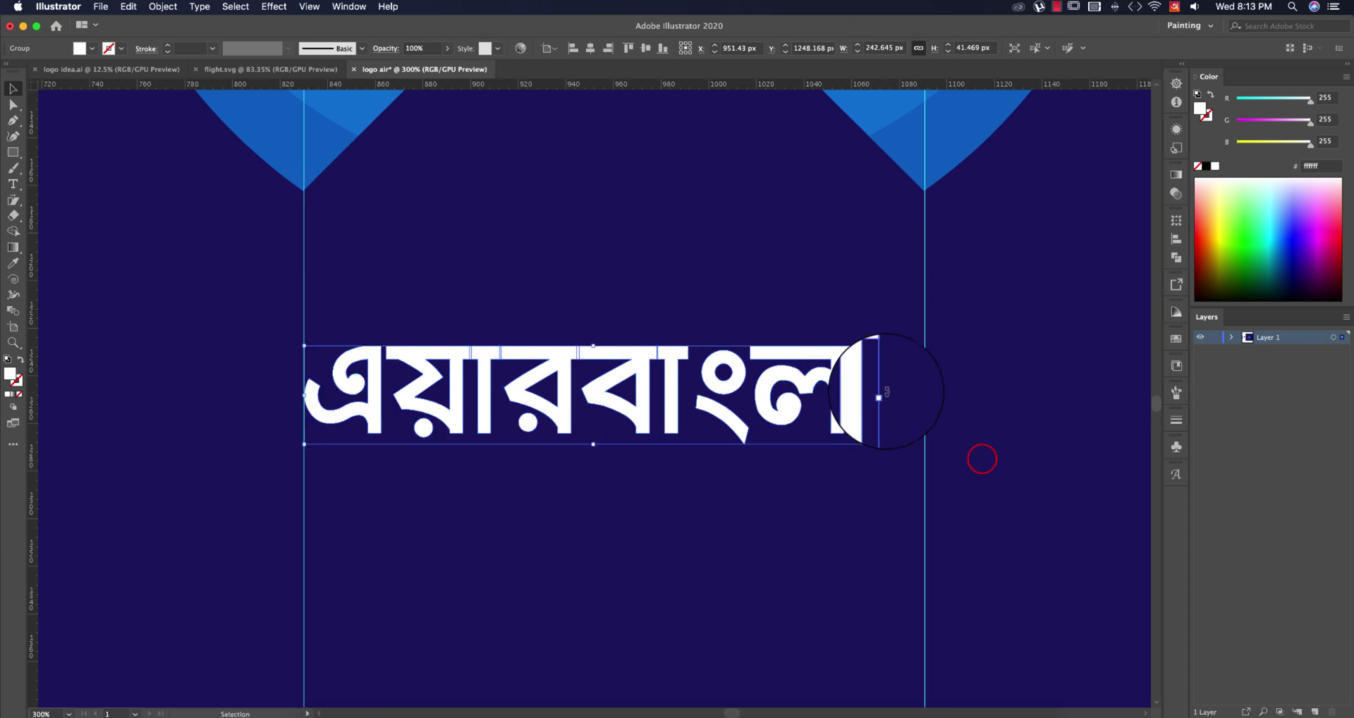
left_click_drag(878, 397, 924, 394)
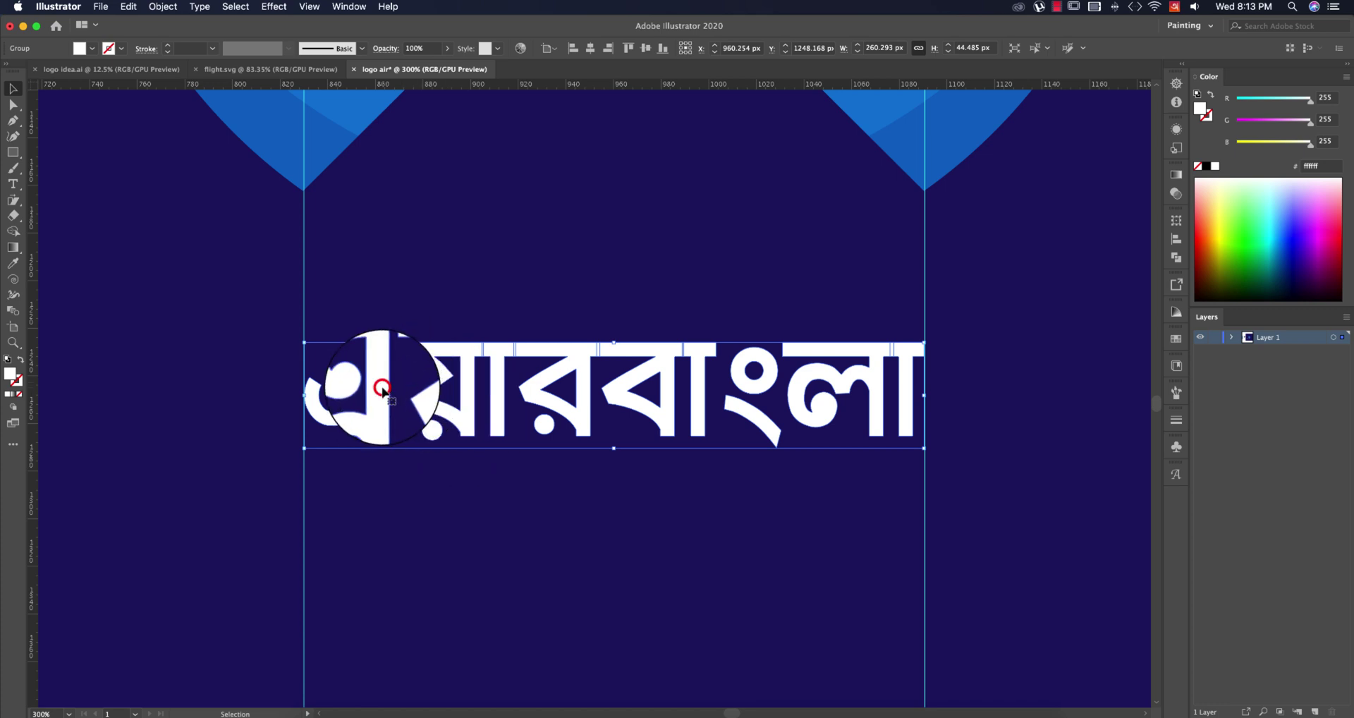
- Isolate the outlined word's group, nudge its first letter toward the second letter and leave isolation
double_click(382, 390)
key("Right")
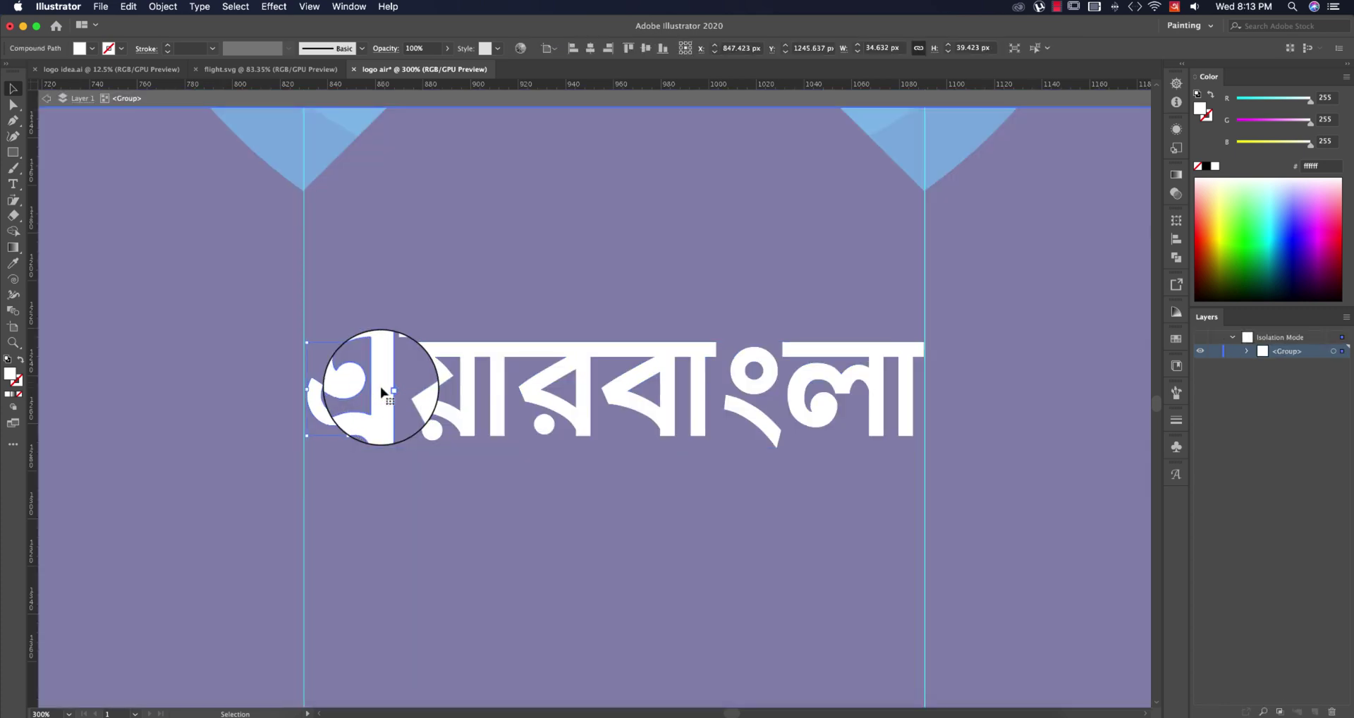
left_click(523, 465)
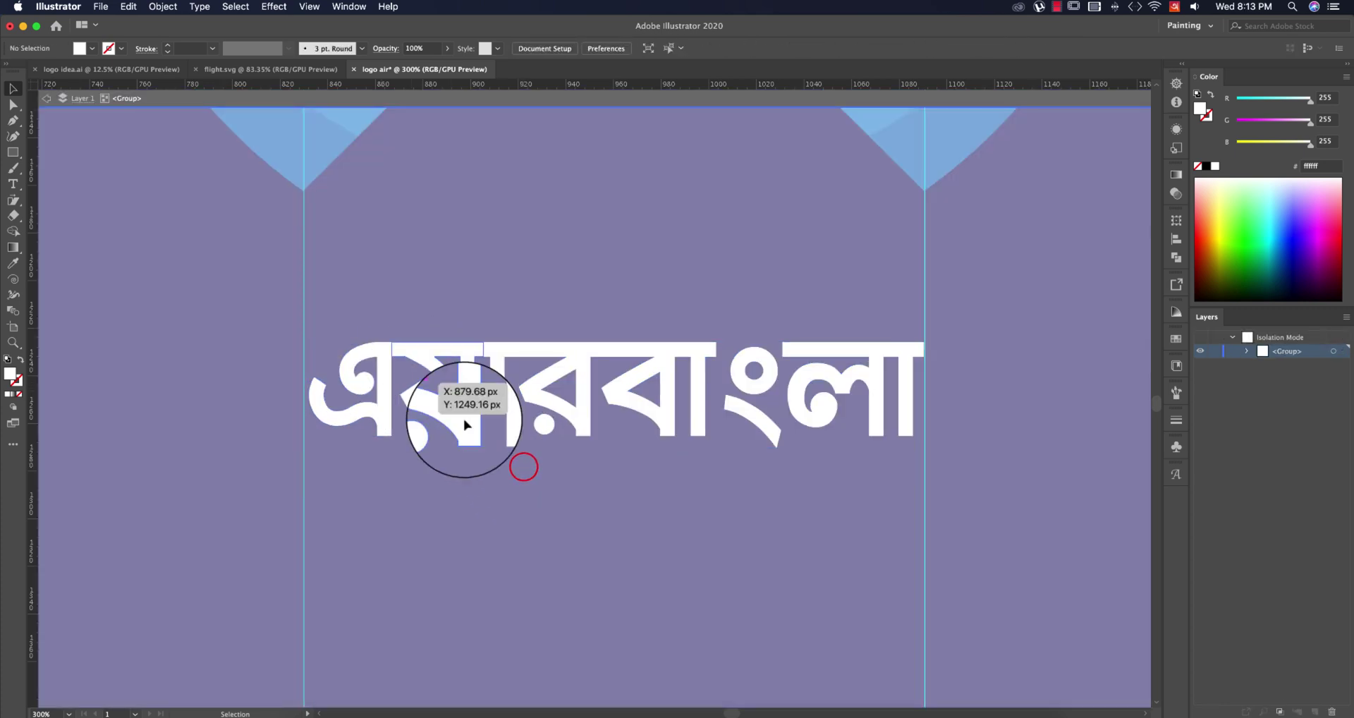
left_click(586, 494)
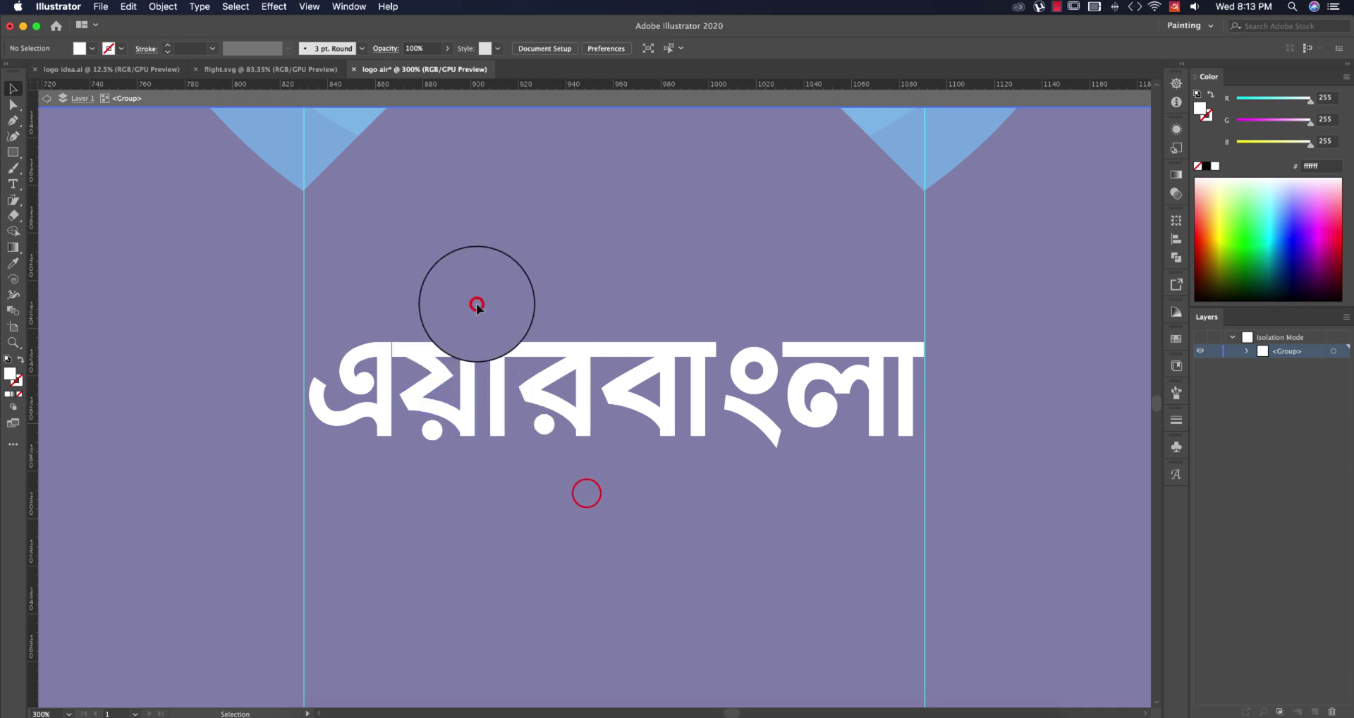
double_click(476, 305)
- Widen the outlined word to 260.293 px so it reaches the first guide again, and deselect it
left_click(451, 350)
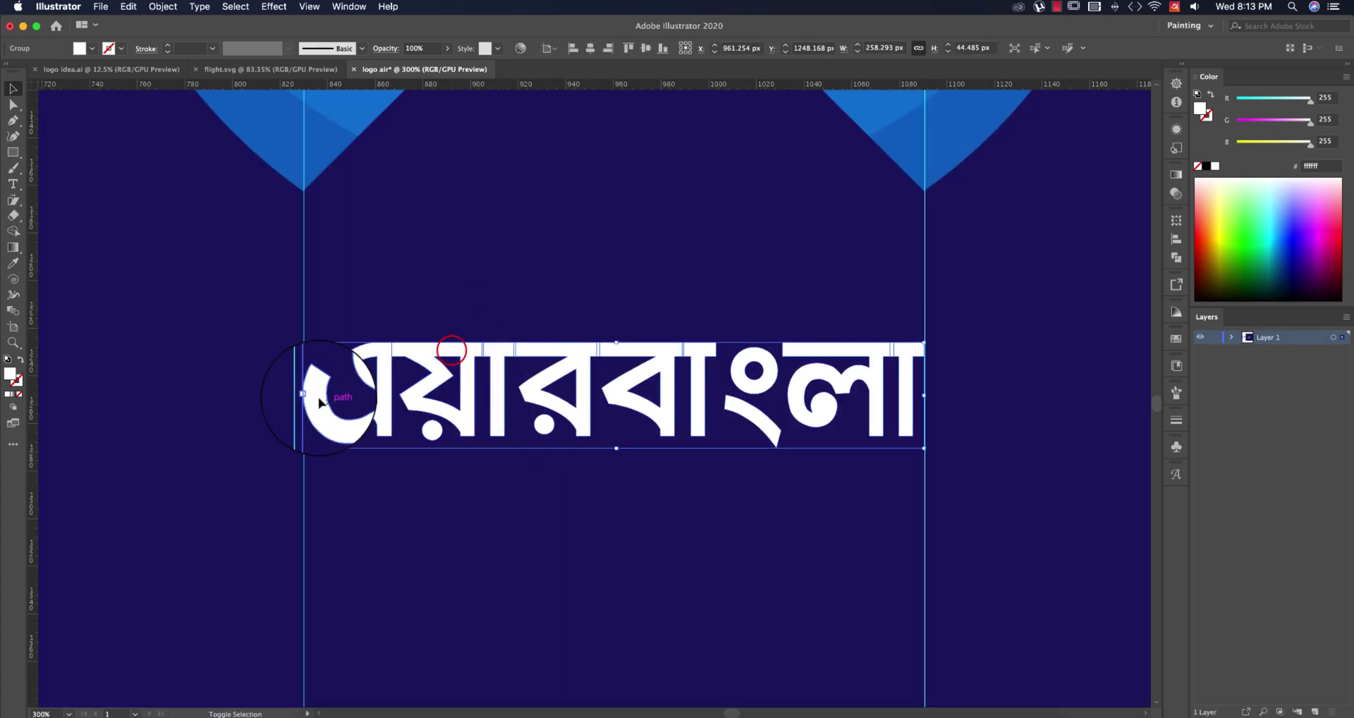
left_click_drag(308, 396, 306, 398)
left_click(831, 545)
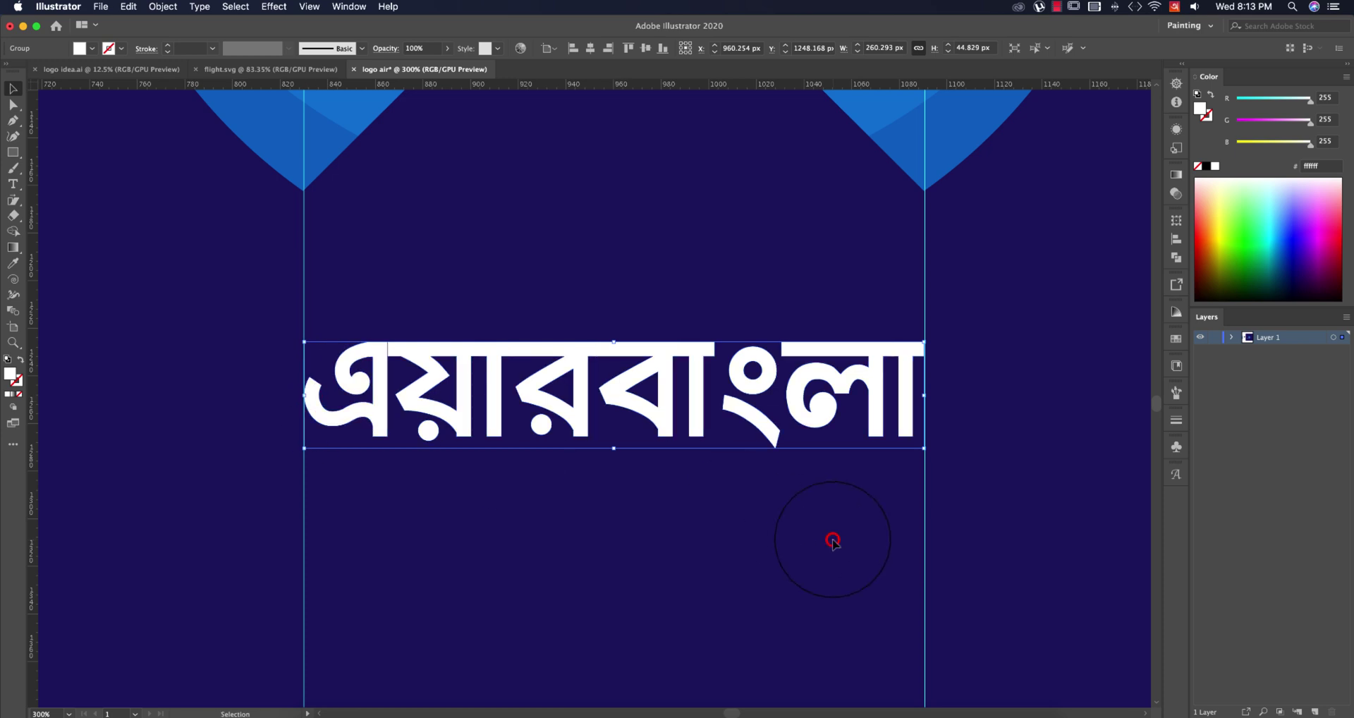
- Move the live text duplicate directly beneath the outlined word, between the guides
scroll(831, 544, "down", 5)
left_click_drag(485, 543, 765, 555)
scroll(765, 555, "up", 3)
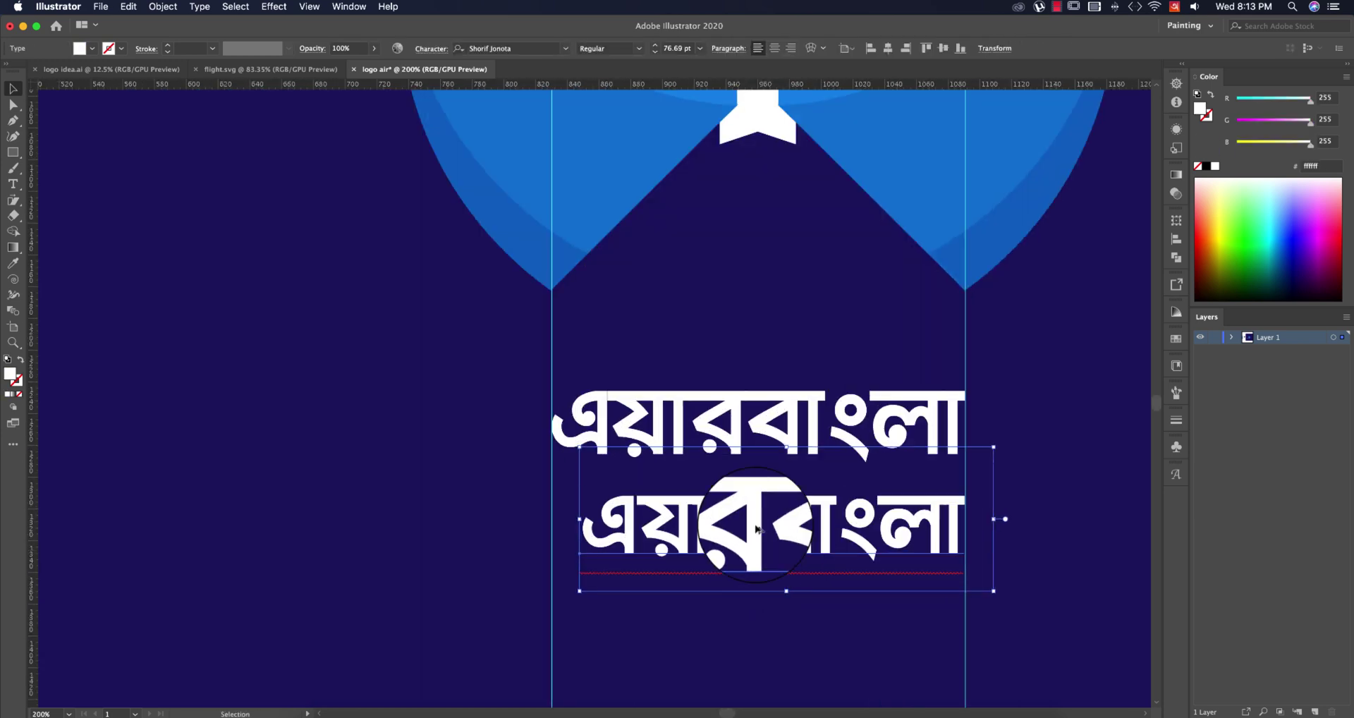
- Check the tagline in the logo idea.ai reference, return to the logo air document and set the duplicate text to 24 pt
left_click(153, 69)
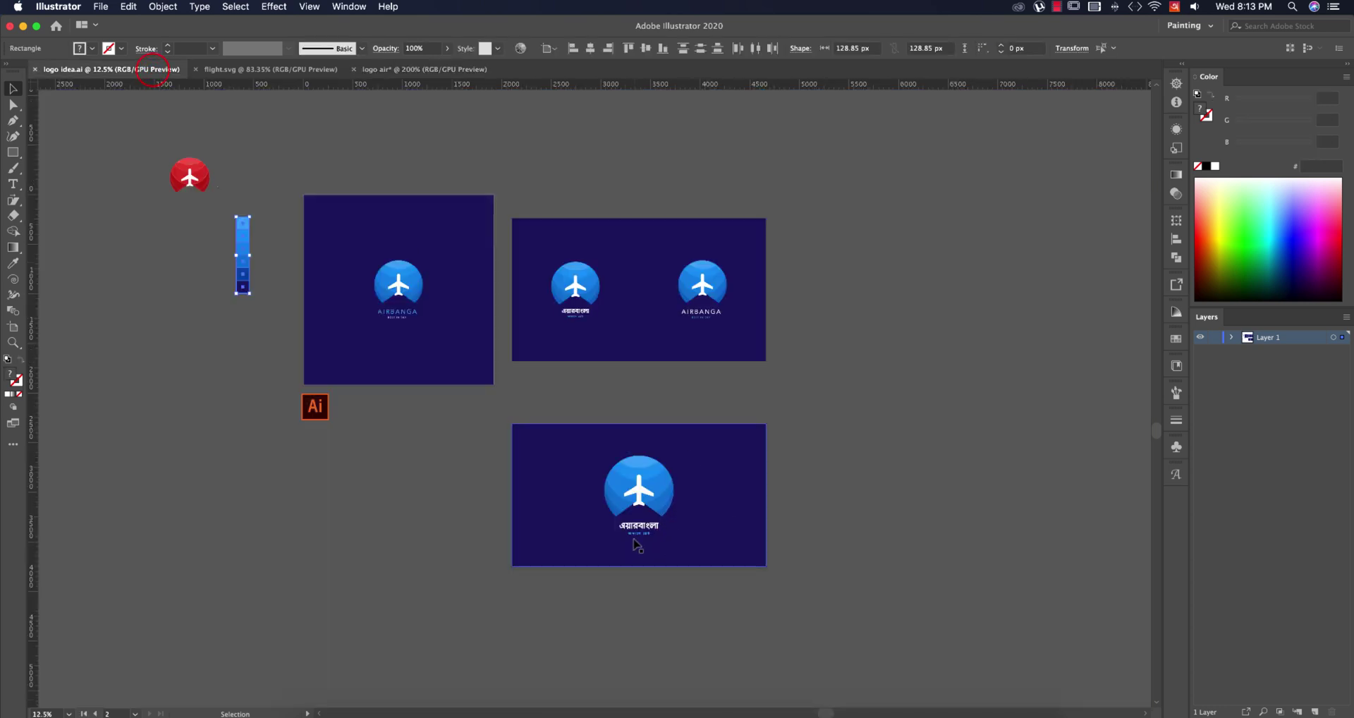
scroll(634, 540, "up", 3)
left_click(438, 70)
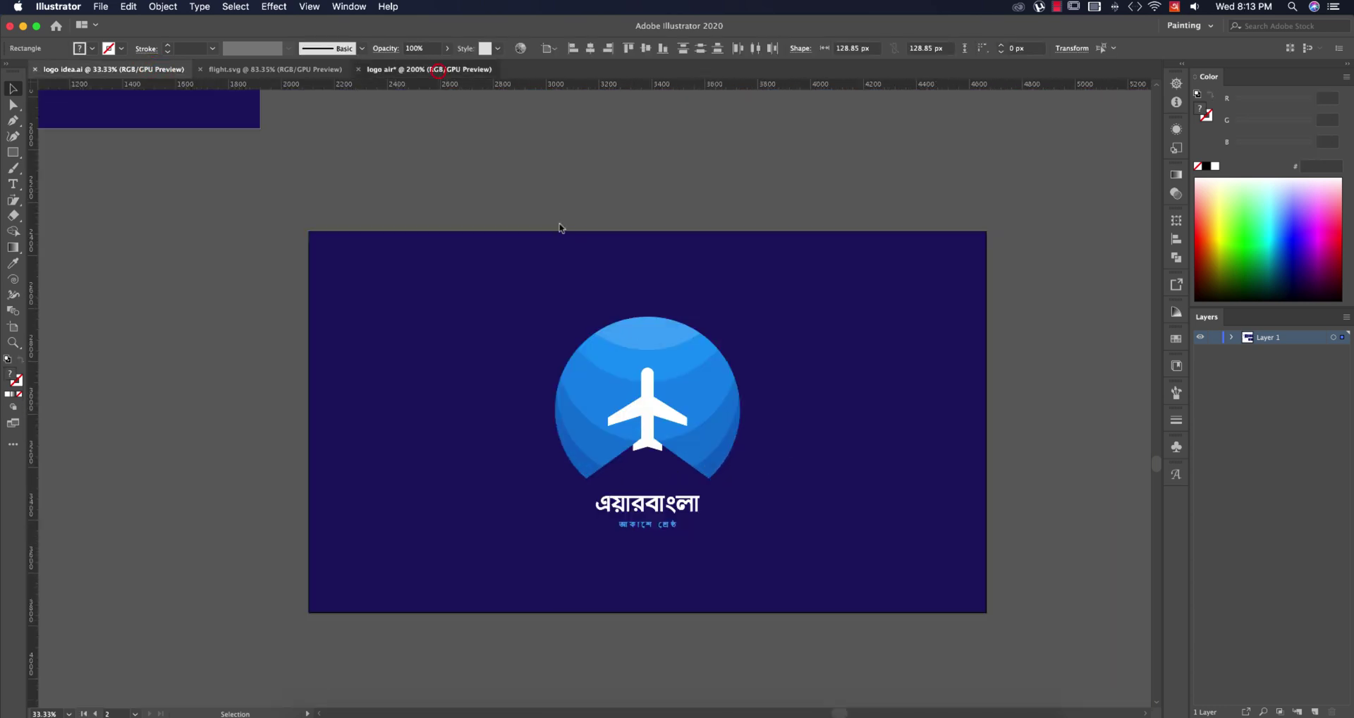
double_click(721, 532)
key("super+a")
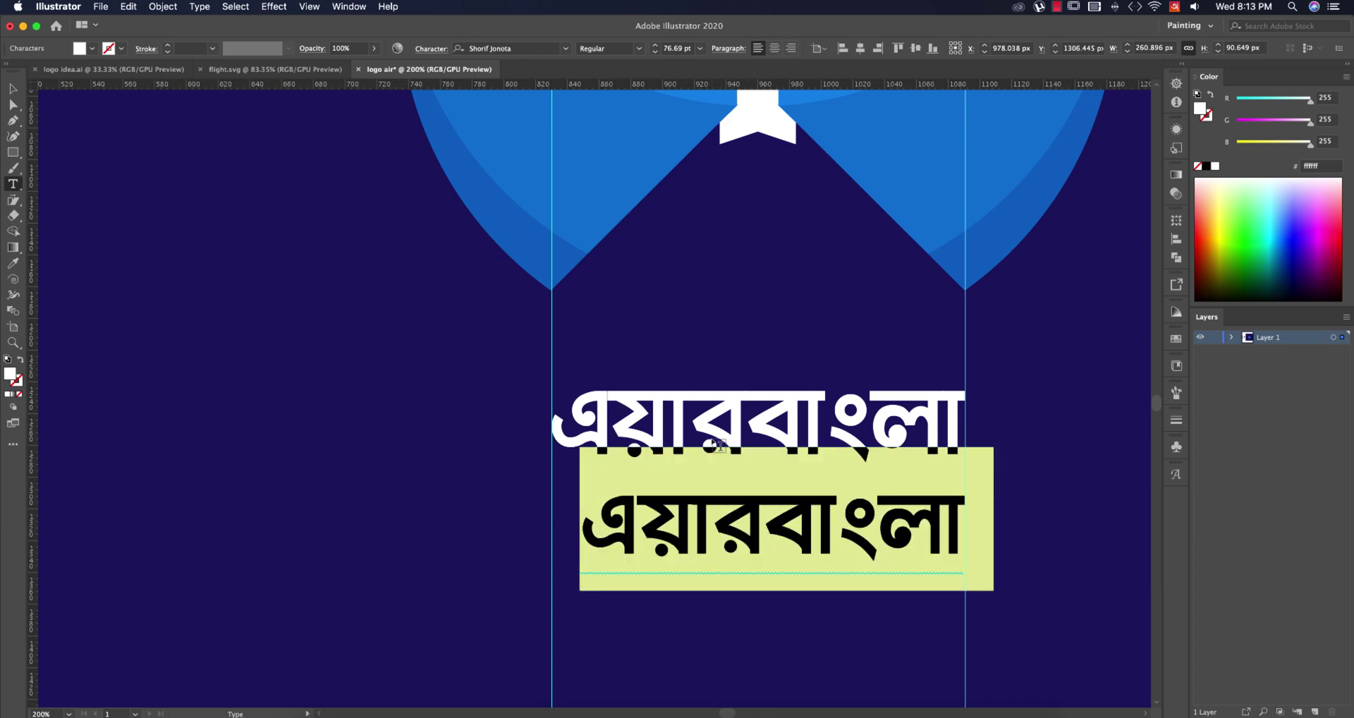
left_click(700, 48)
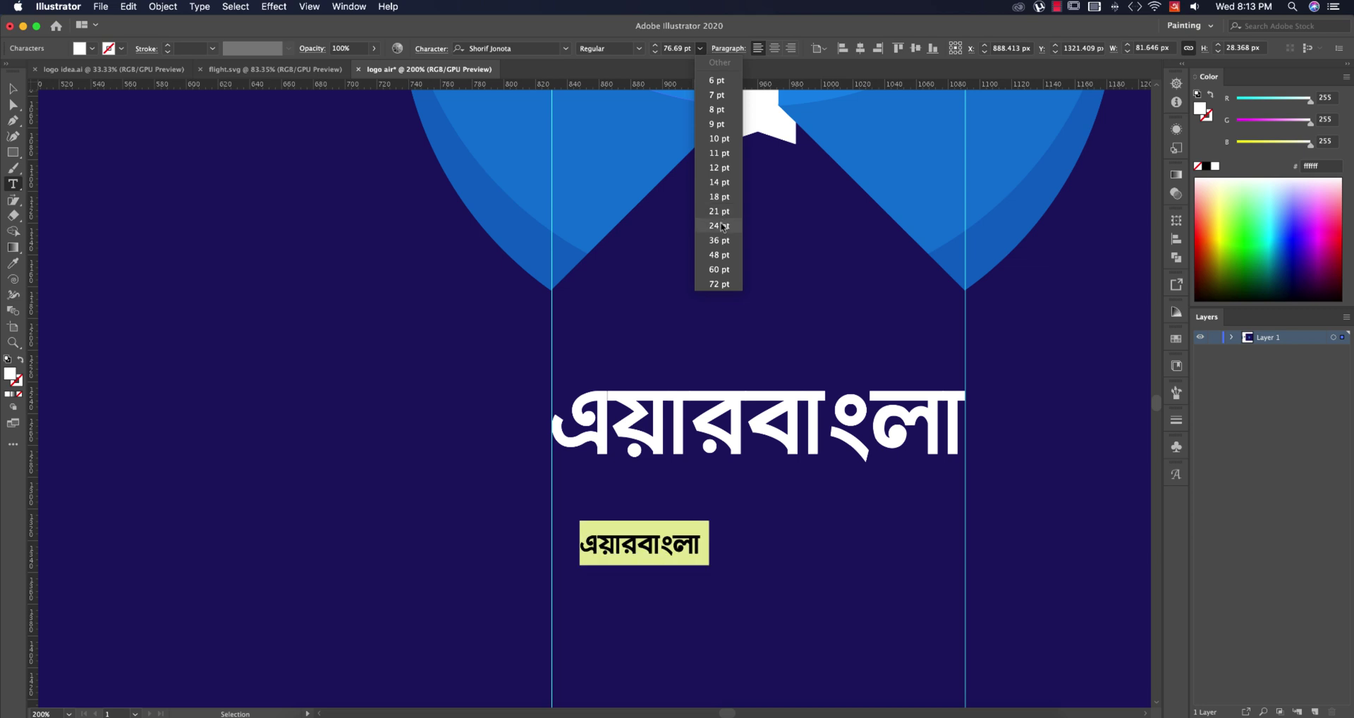
left_click(721, 224)
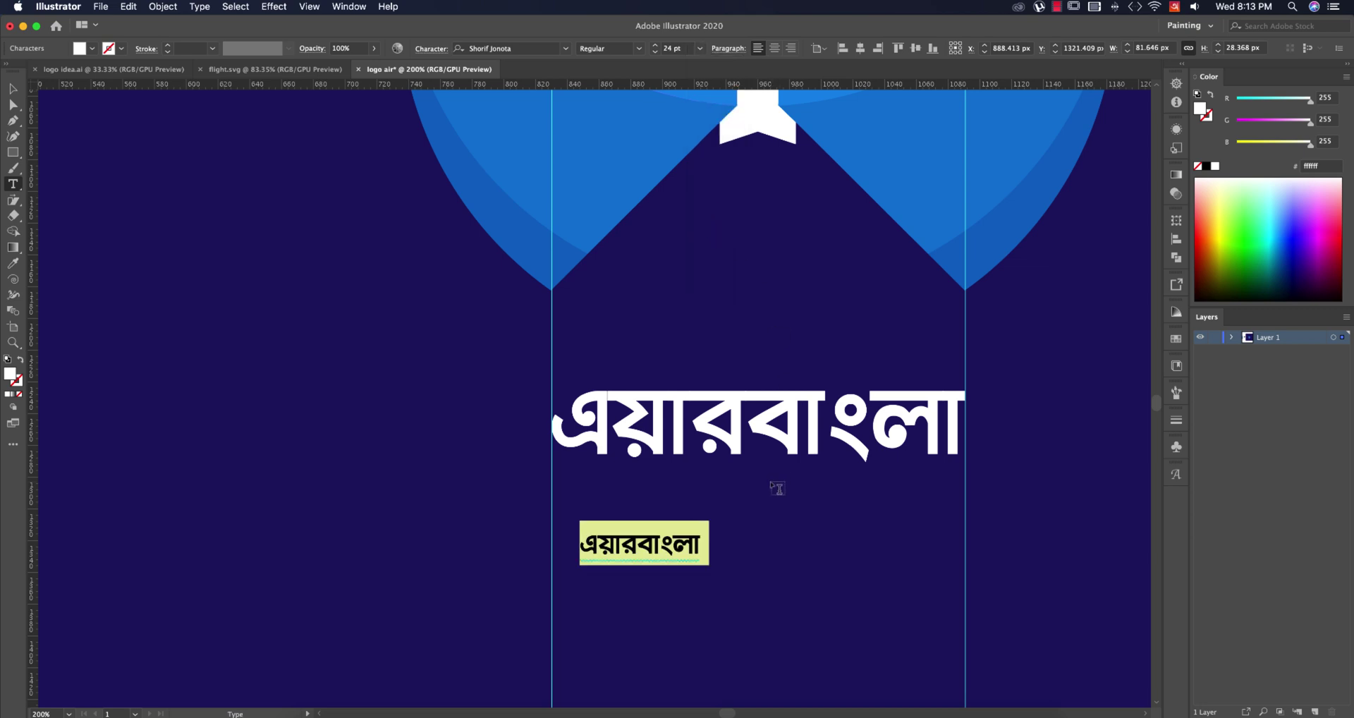
- Replace the duplicate text with the Bengali tagline আকাশে আমারা শ্রেষ্ঠ and finish editing
type("akashe")
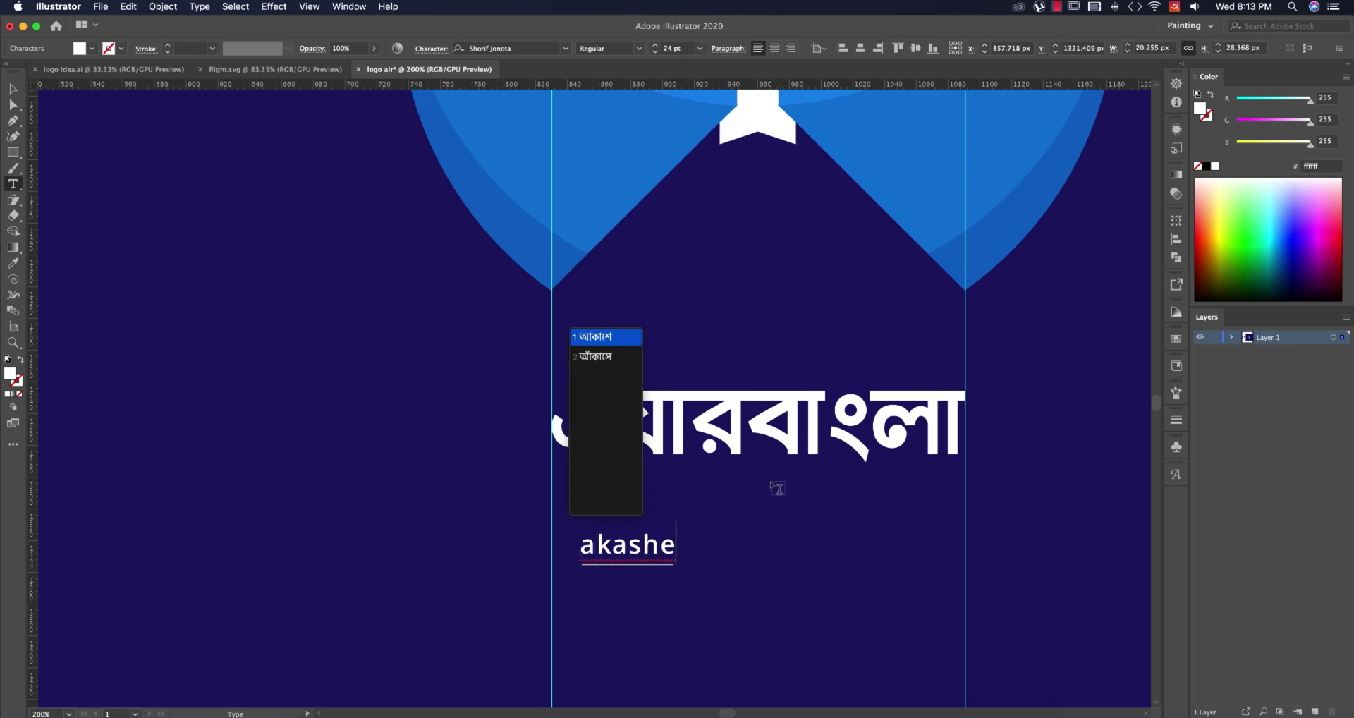
key("space")
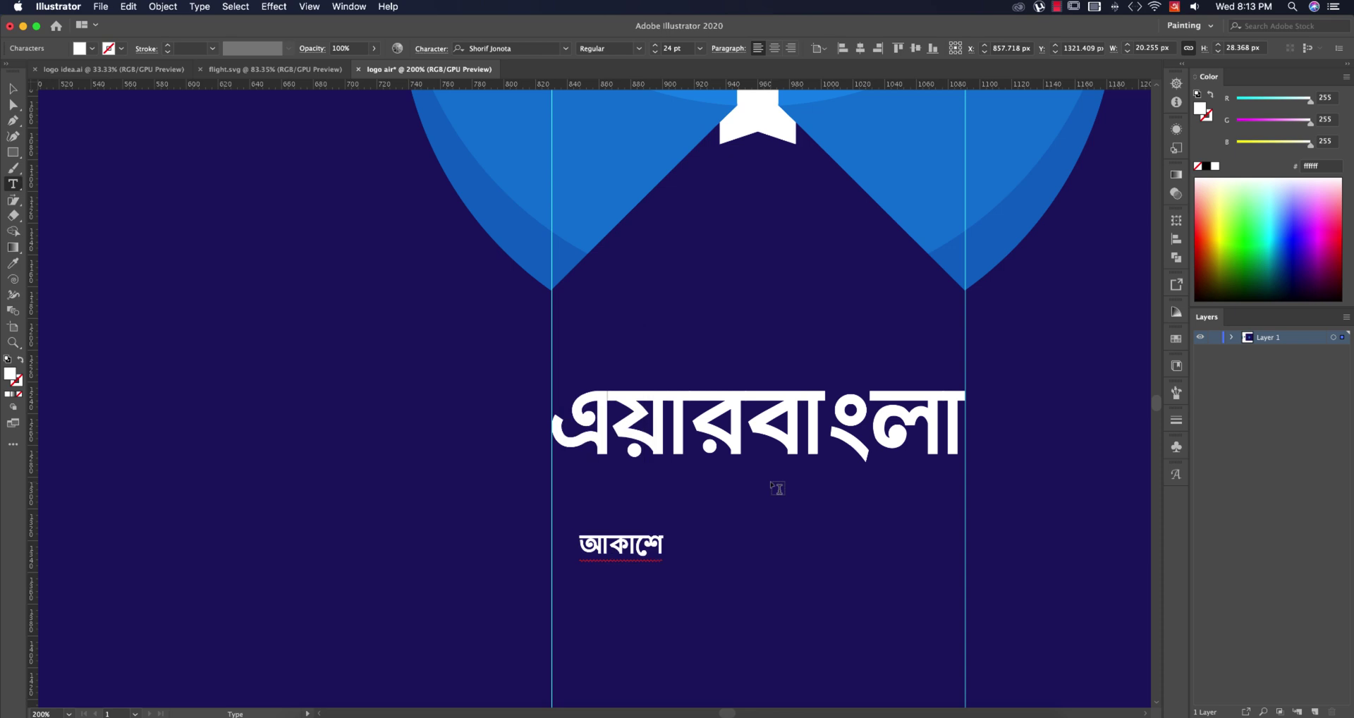
type("amara")
key("space")
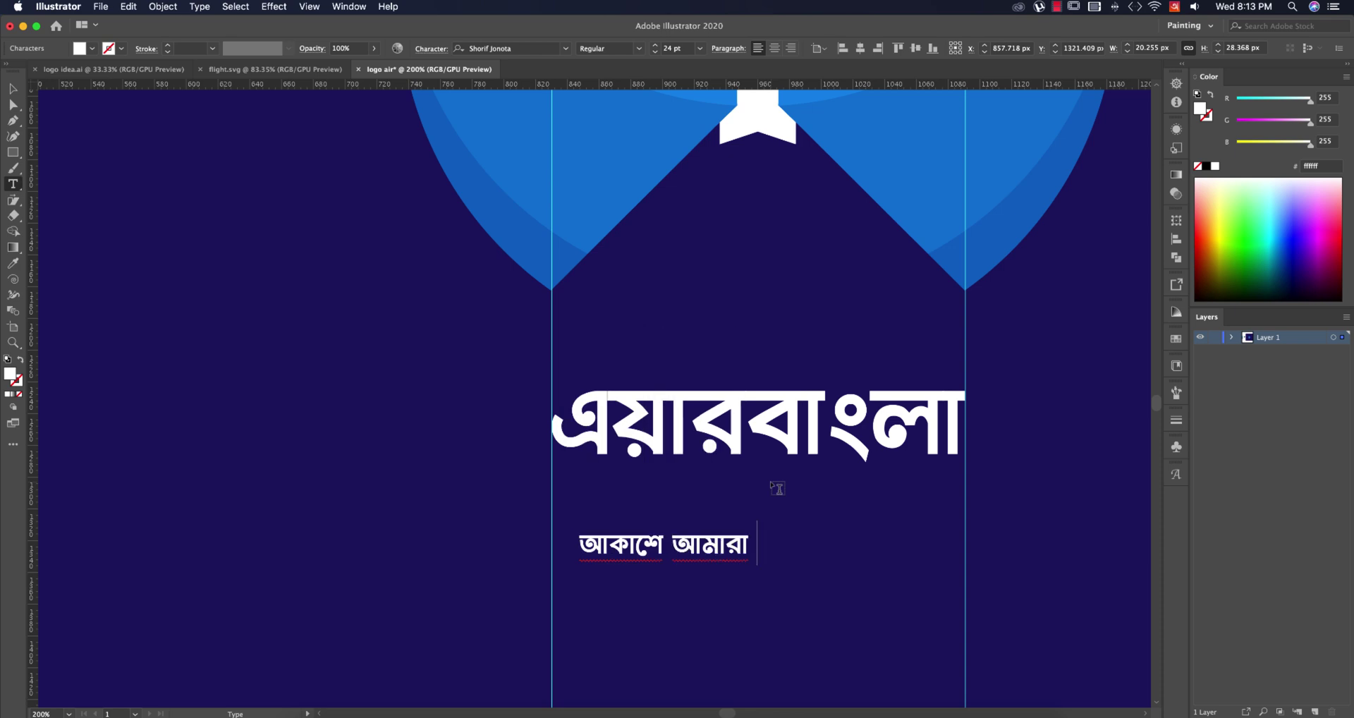
type("sresht")
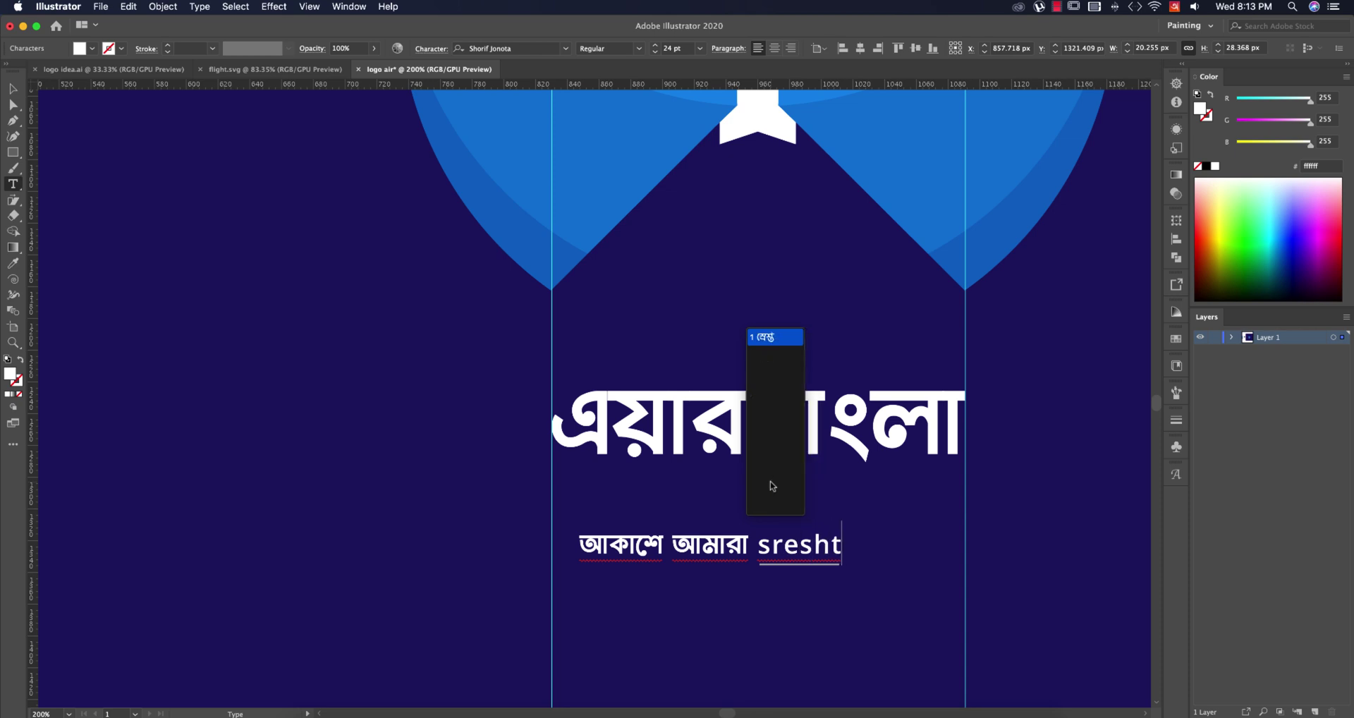
type("ho")
key("space")
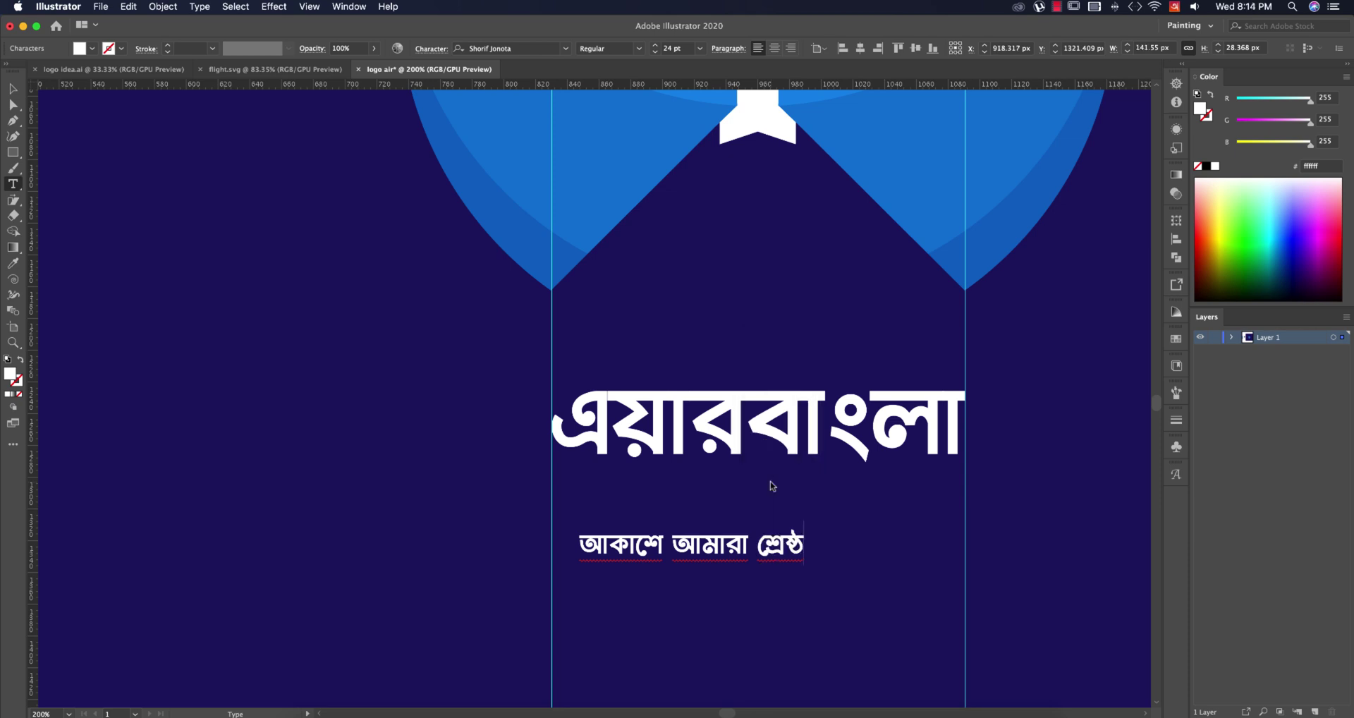
left_click(13, 88)
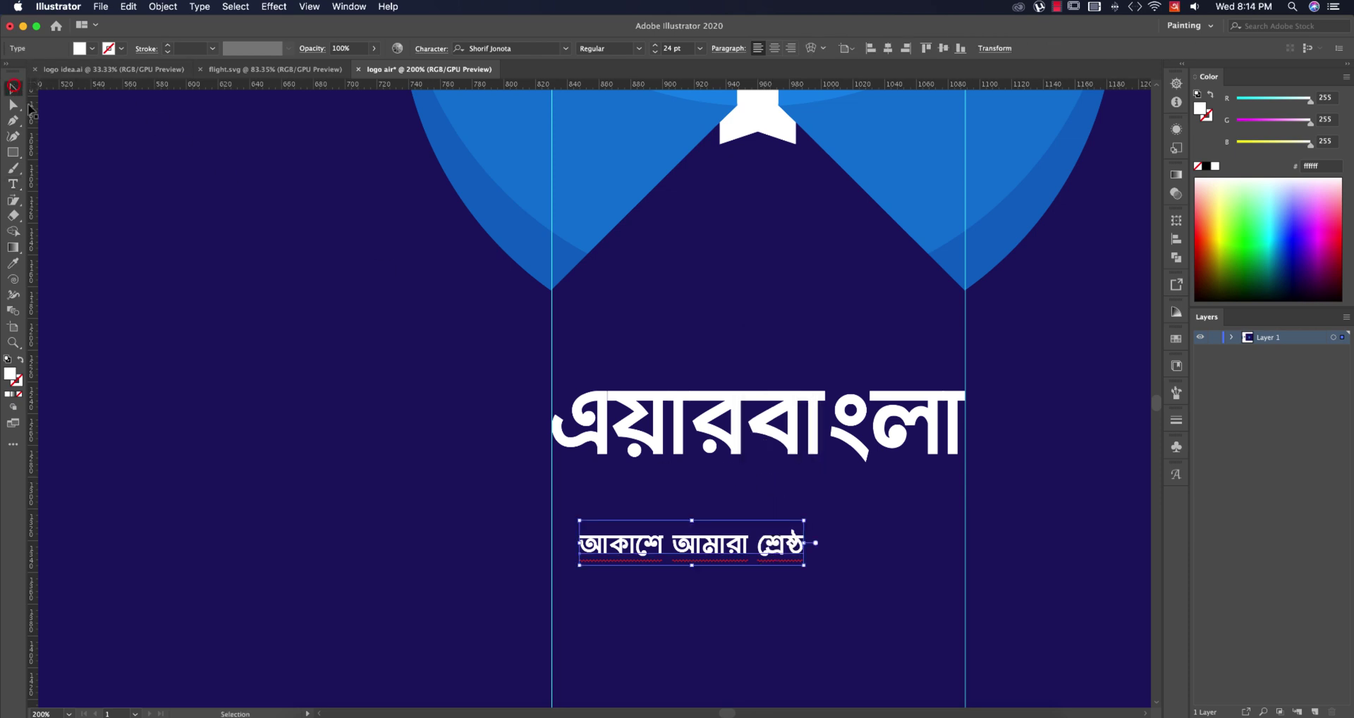
- Centre the tagline horizontally with the outlined word above it and deselect both
left_click(832, 432, "shift")
left_click(833, 432)
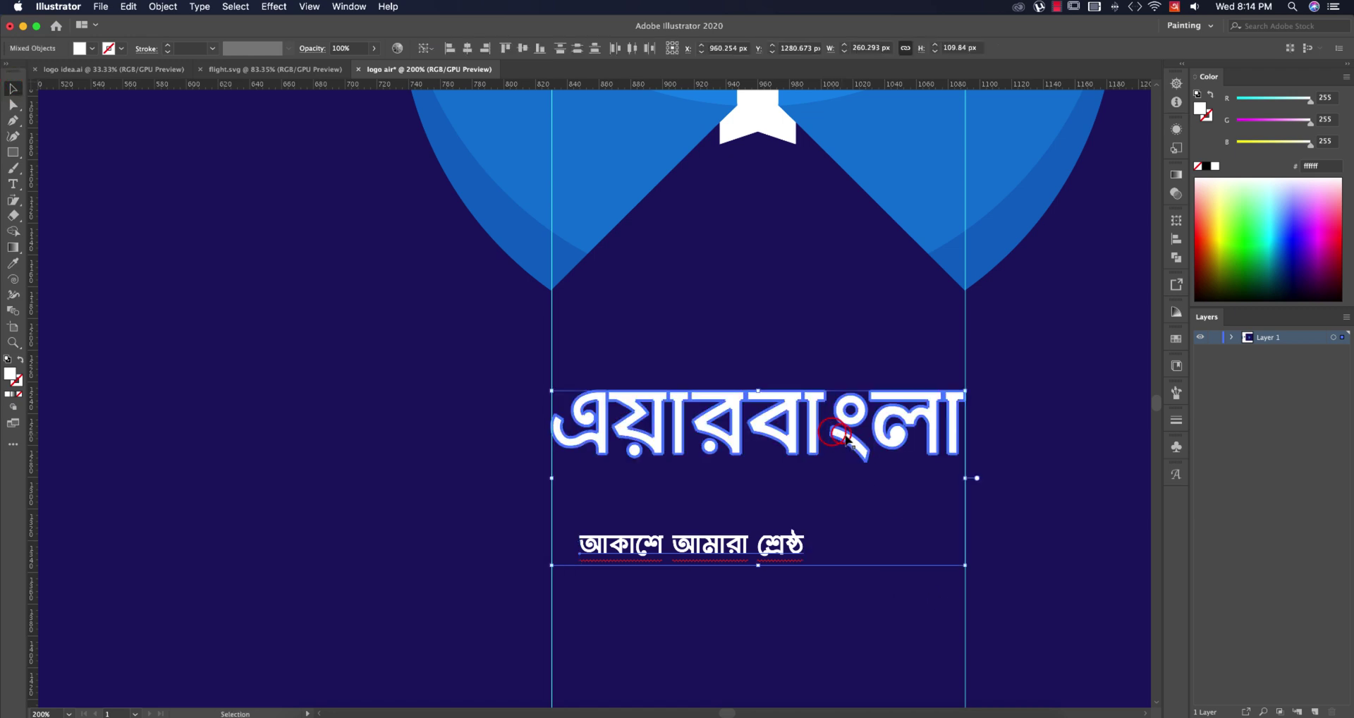
left_click(468, 47)
right_click(846, 550)
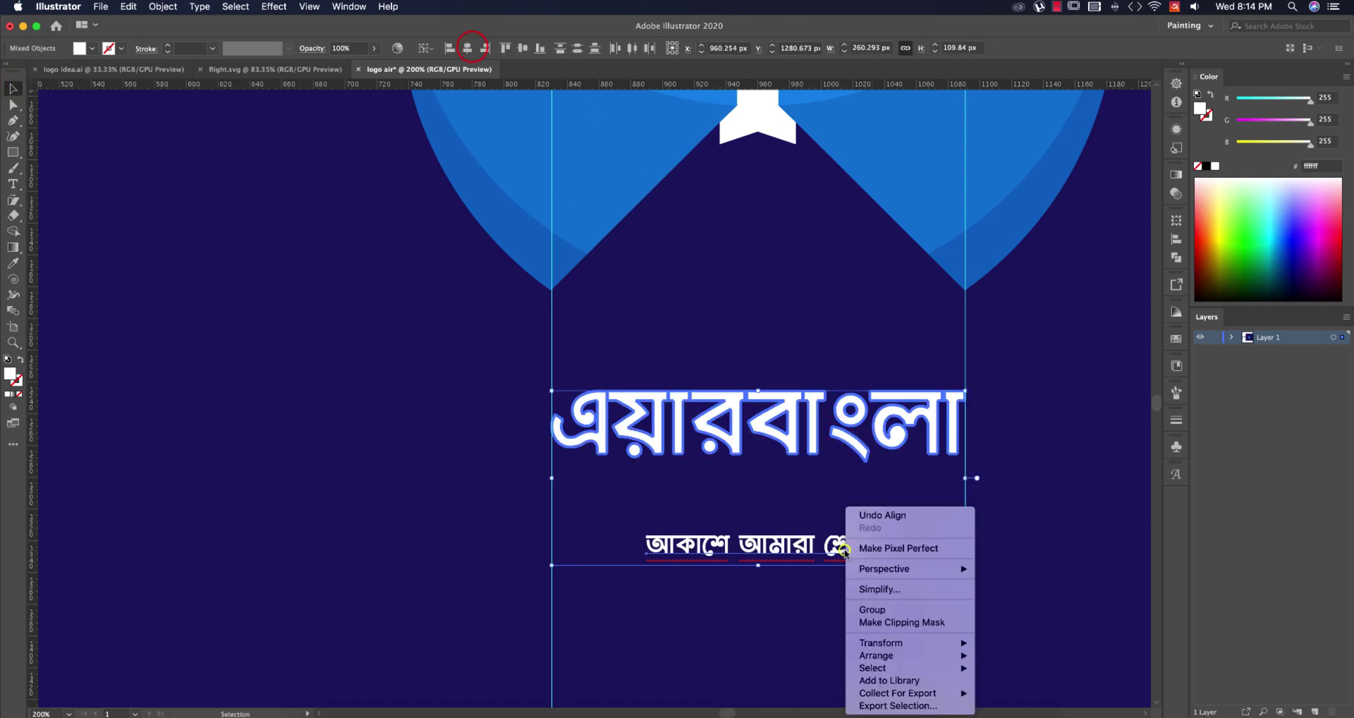
left_click(754, 593)
left_click(818, 612)
- Convert the tagline text to outlines and move it up closer beneath the outlined word
left_click(829, 554)
right_click(804, 550)
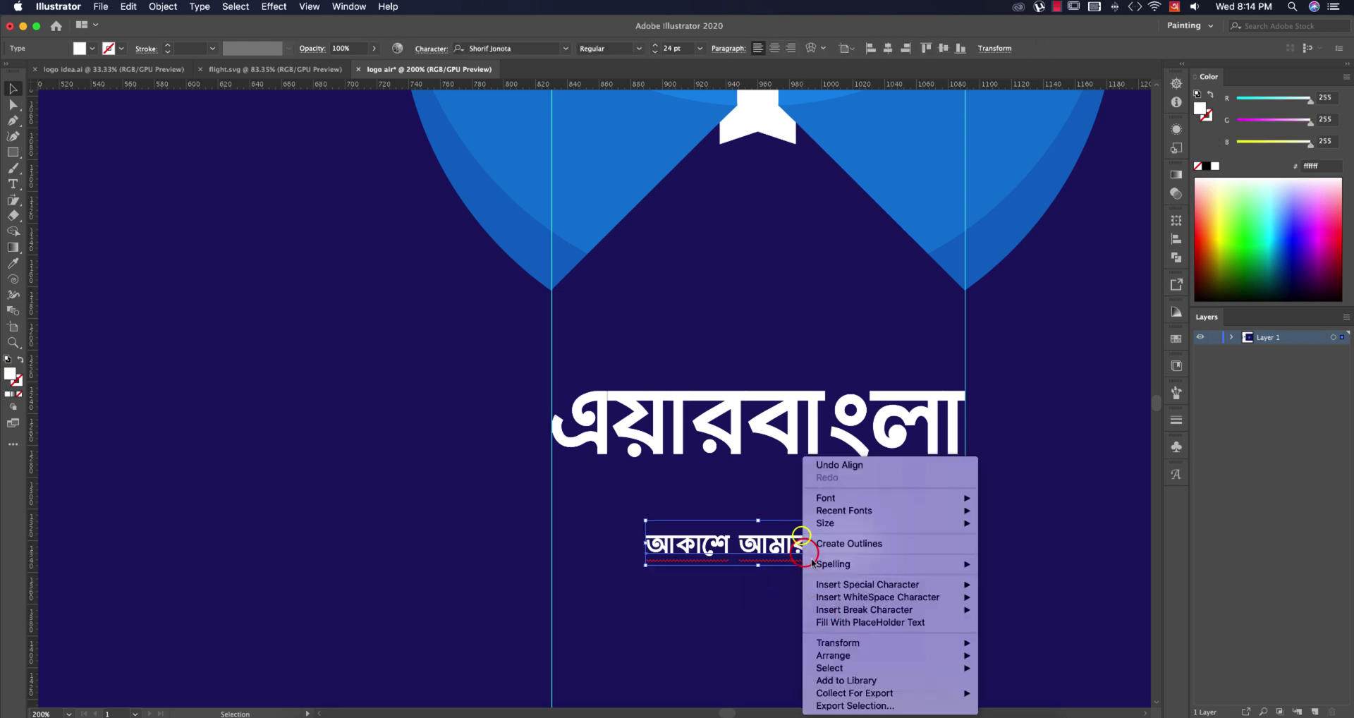
left_click(849, 544)
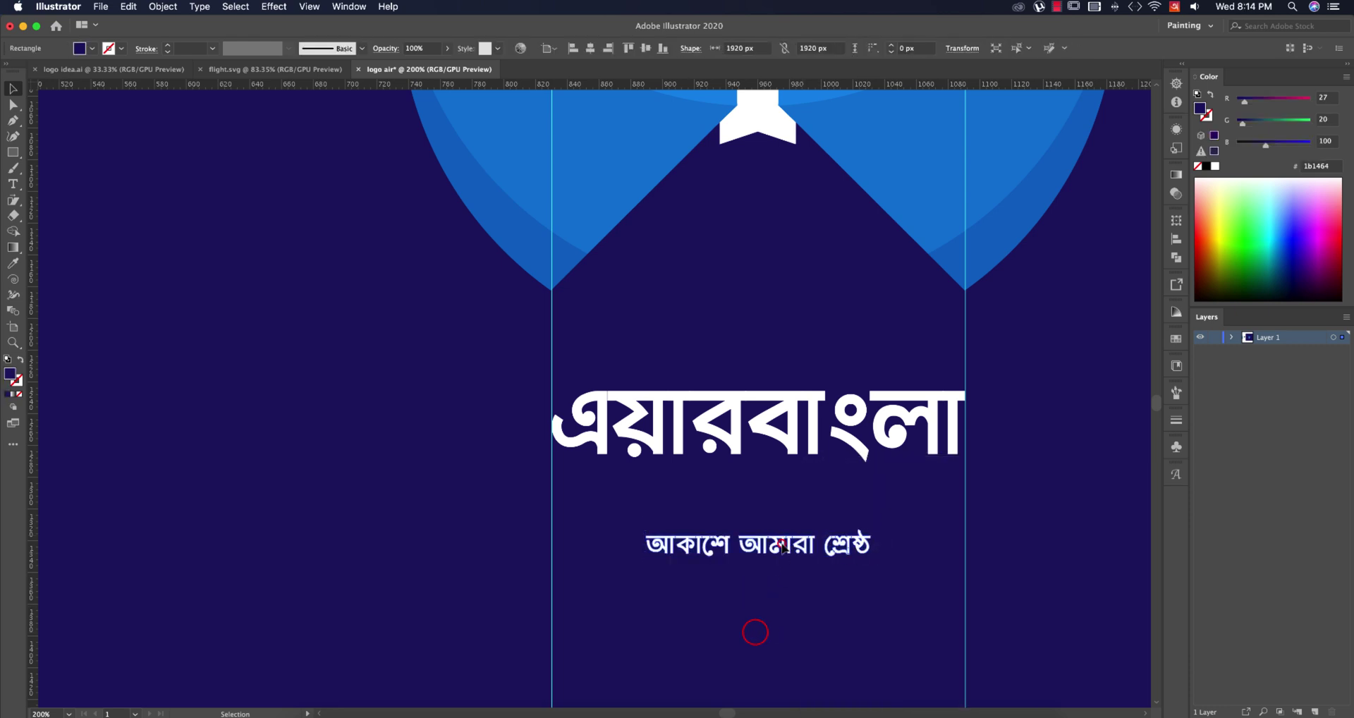
left_click_drag(782, 559, 781, 544)
key("shift+Up")
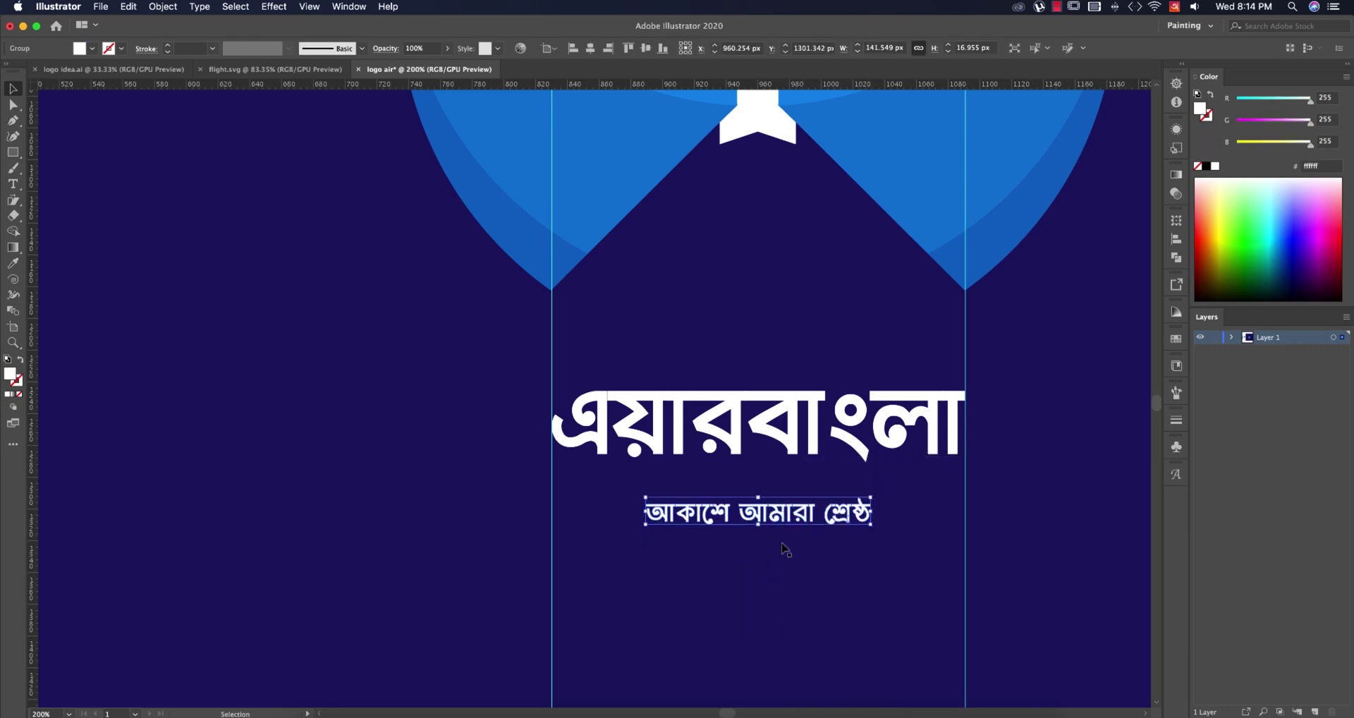
- Group the outlined word with the tagline and nudge the group 30 px up toward the circular emblem
scroll(811, 555, "down", 5)
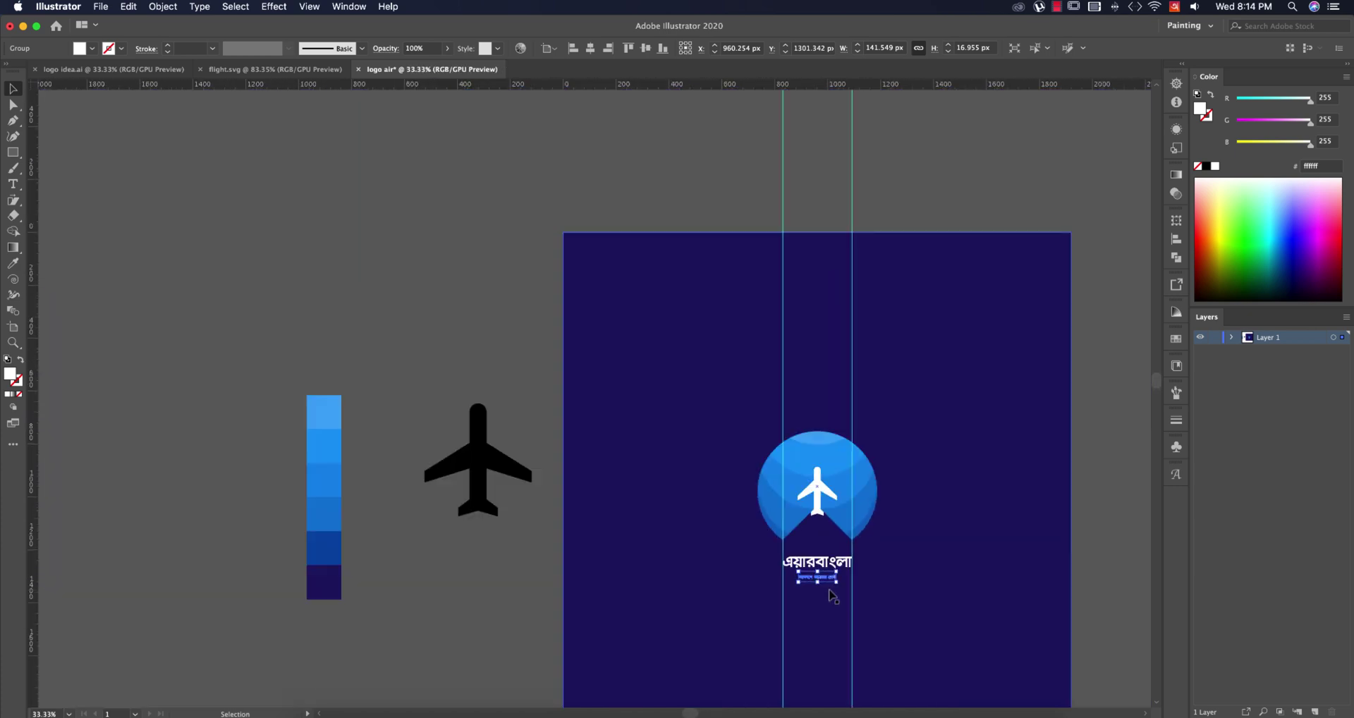
scroll(825, 564, "up", 2)
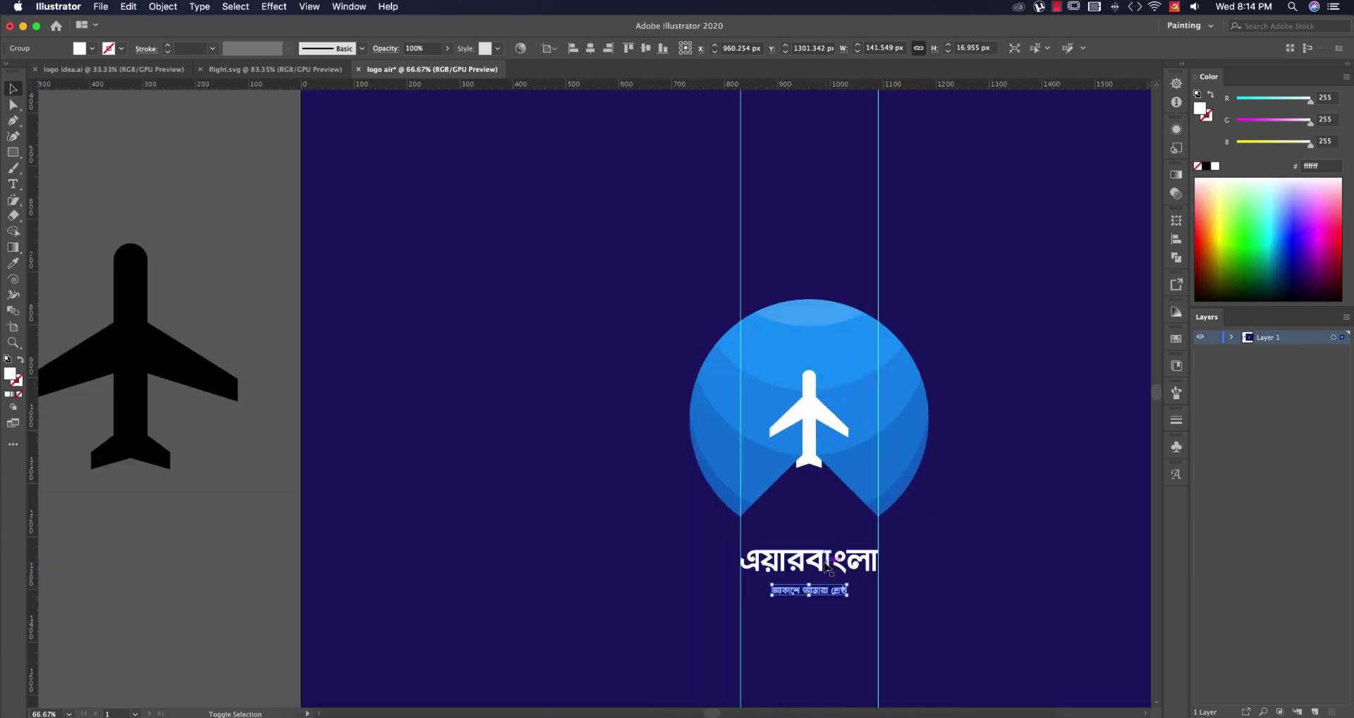
key("super+g")
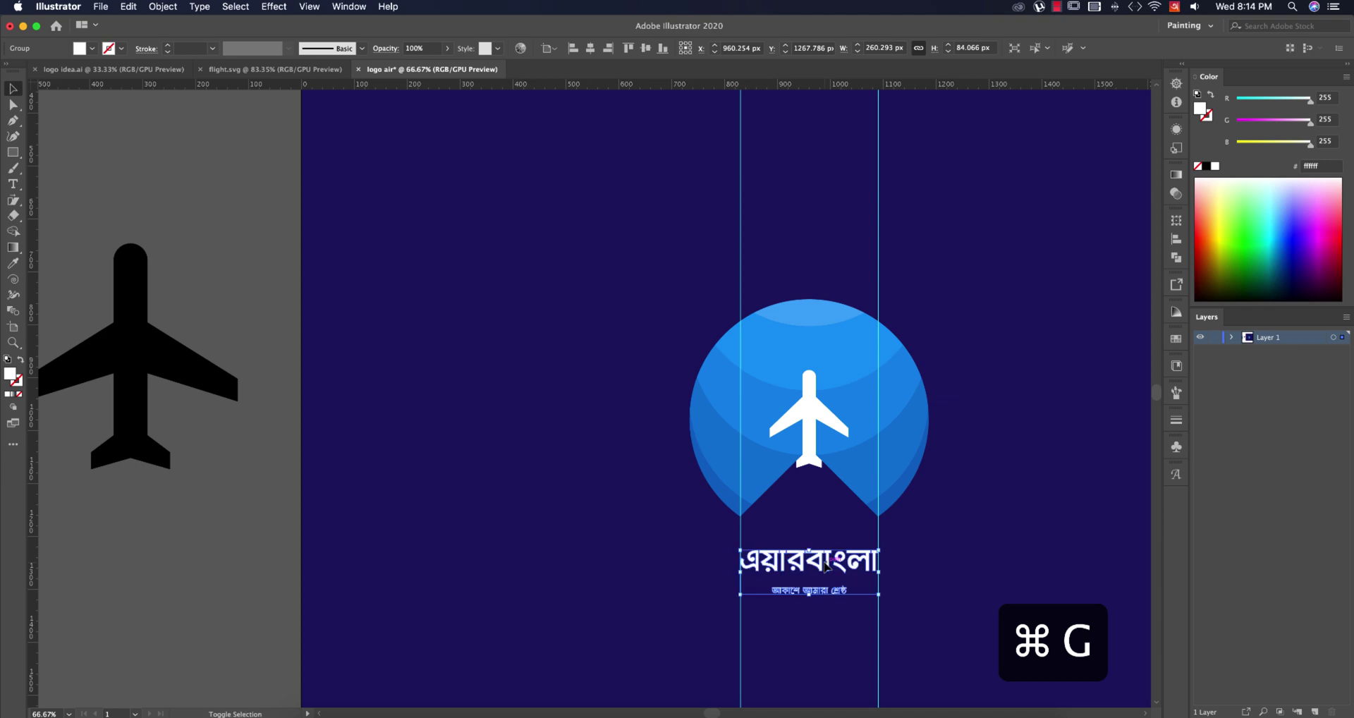
- Delete both vertical guides running through the logo
scroll(830, 564, "down", 4)
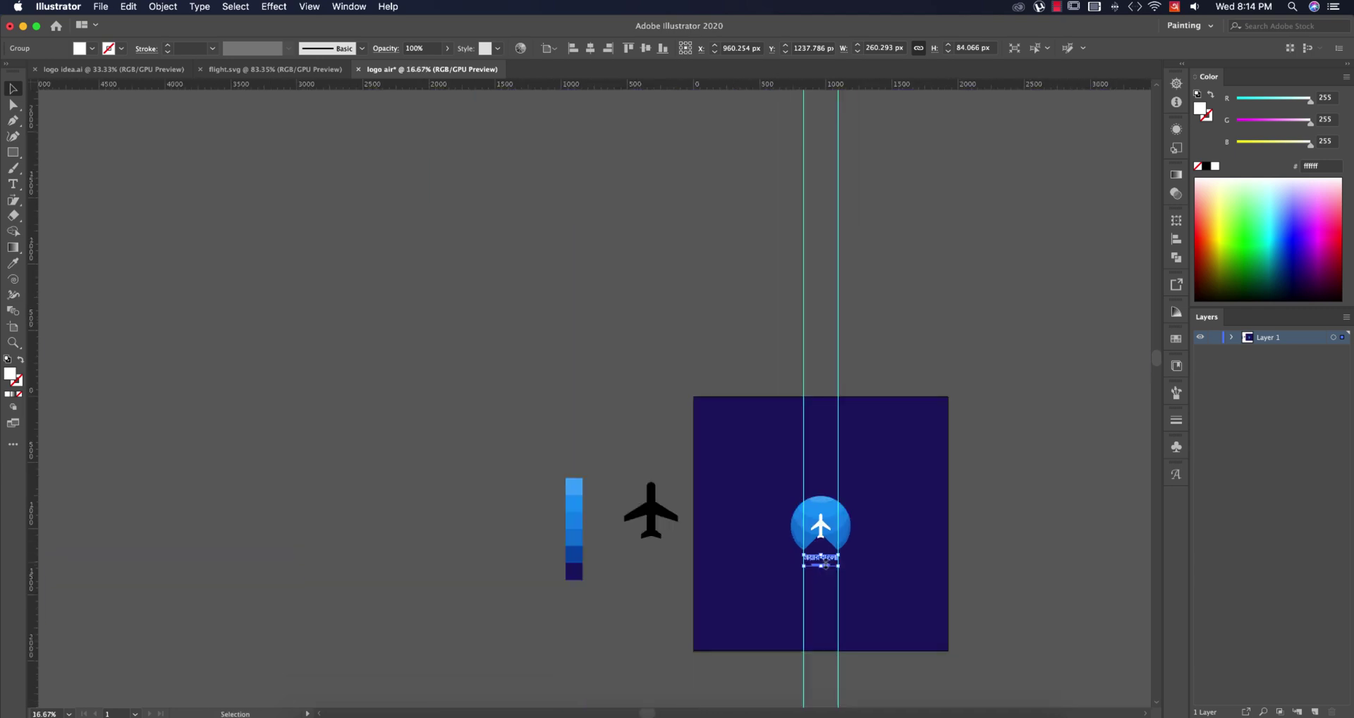
left_click(1058, 419)
left_click_drag(954, 304, 569, 254)
key("BackSpace")
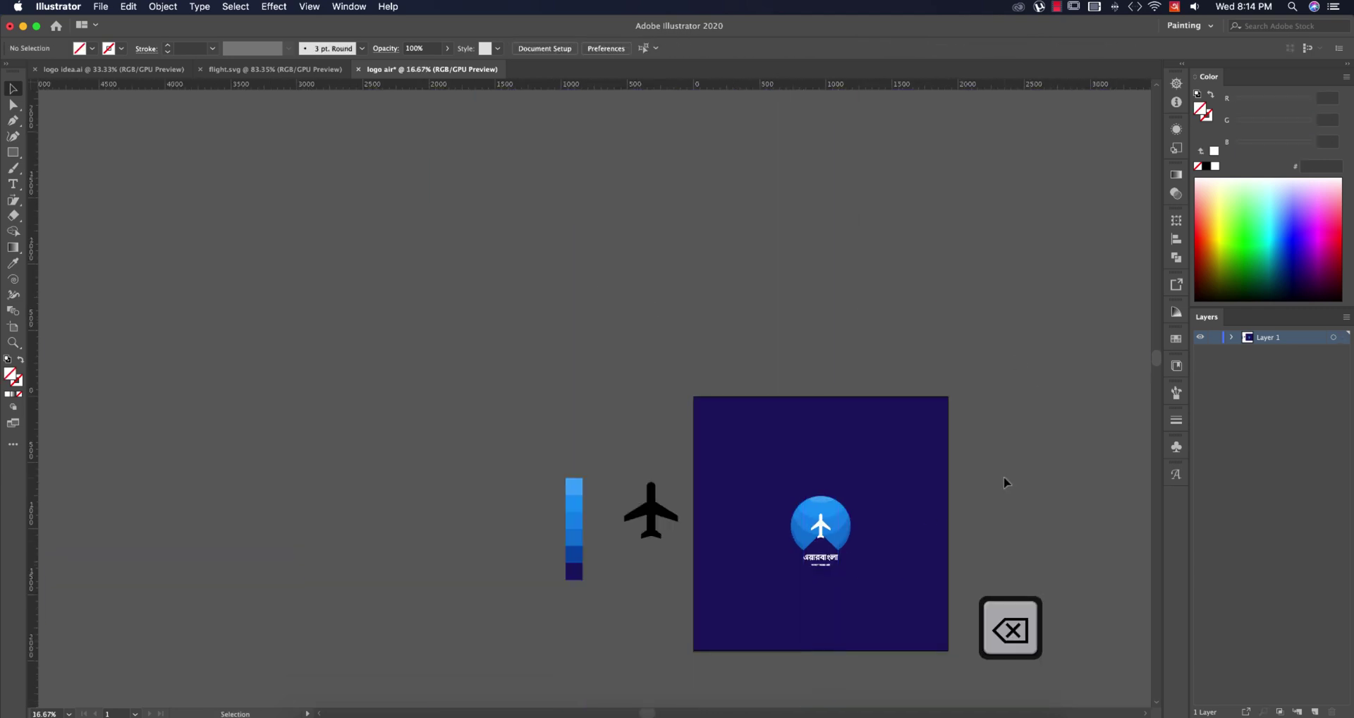
- Isolate the tagline, recolour it with the lightest blue sampled from the circle's top band (#40a7f8) and leave isolation
scroll(920, 534, "up", 1)
scroll(920, 534, "up", 1)
left_click_drag(780, 531, 886, 362)
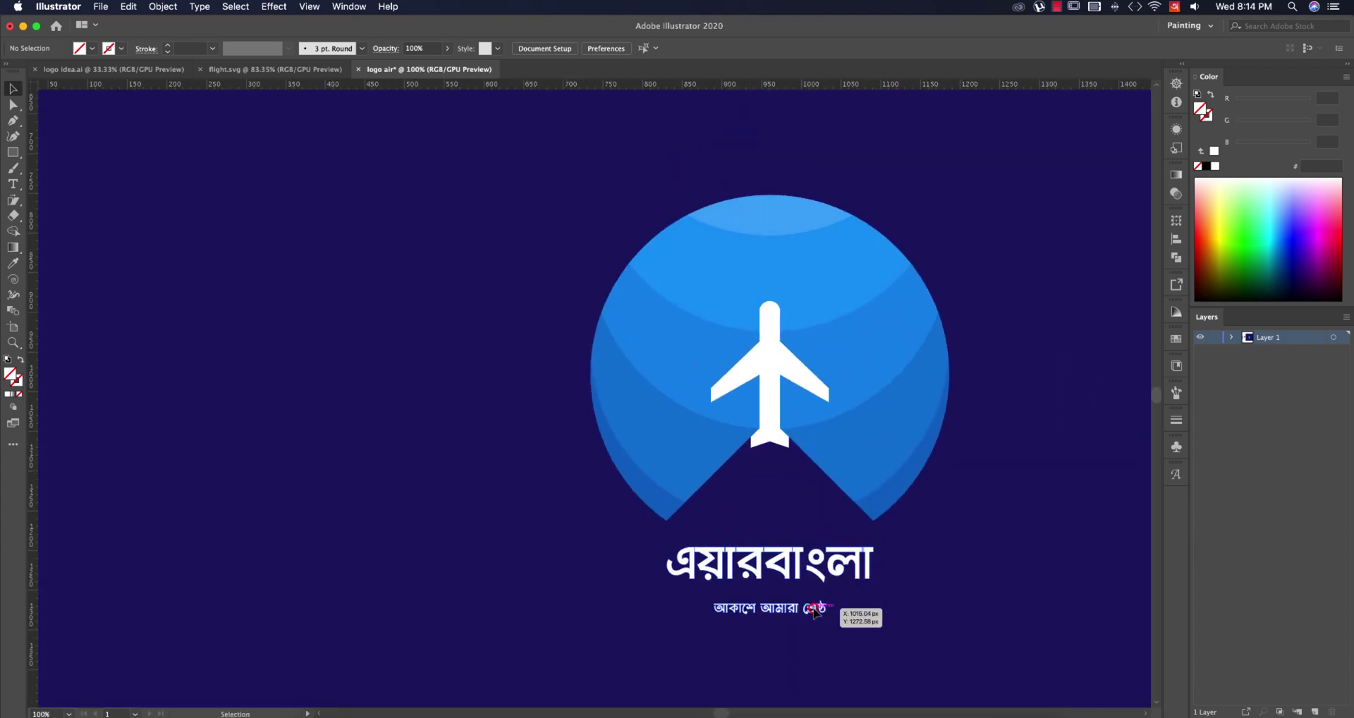
double_click(812, 608)
left_click(811, 609)
key("i")
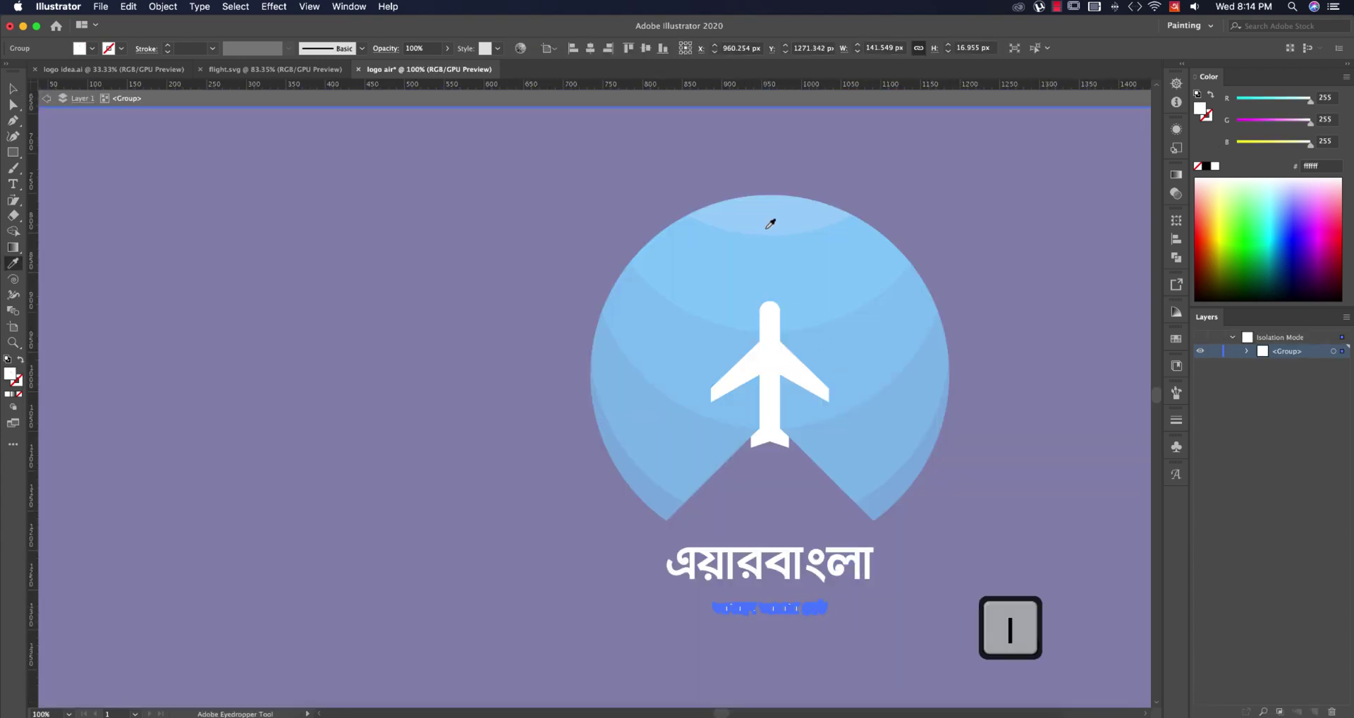
left_click(767, 212)
key("v")
double_click(326, 310)
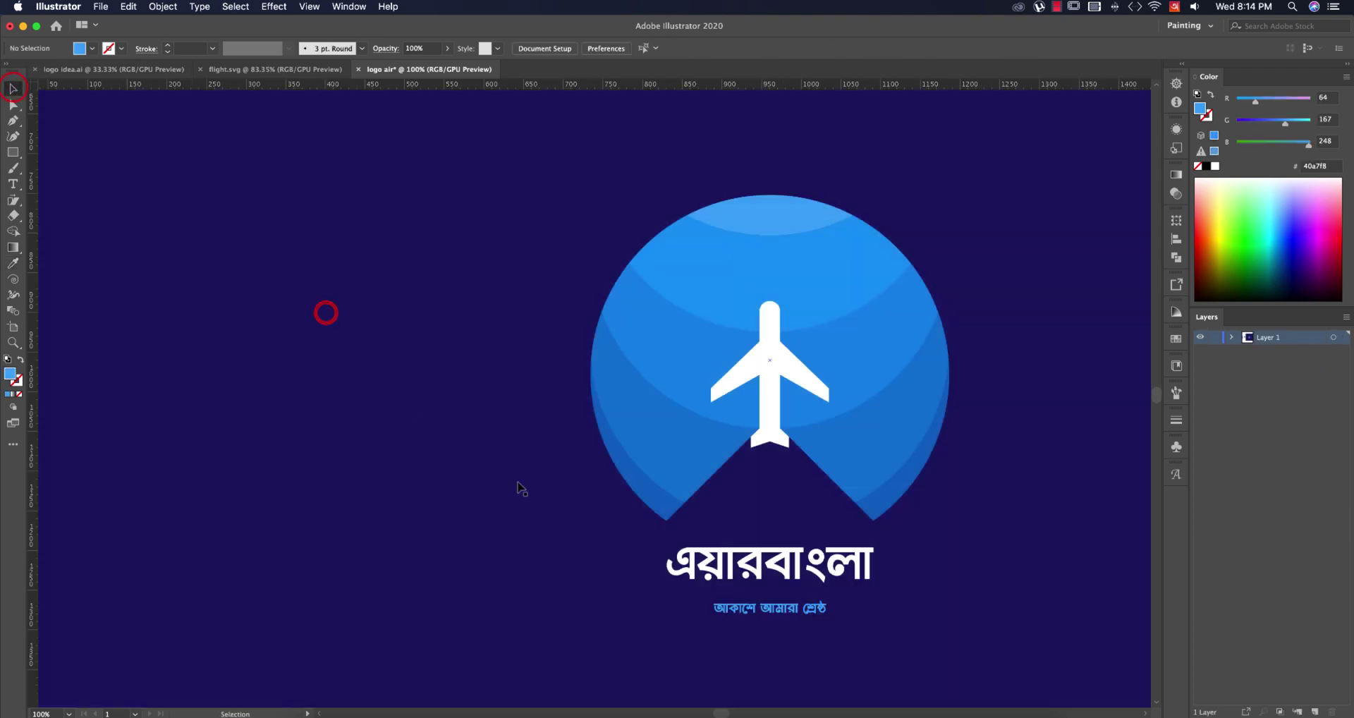
- Select the emblem, name and tagline without the dark blue background and group them as one logo
scroll(493, 486, "down", 4)
left_click(734, 553)
left_click_drag(626, 317, 750, 480)
left_click(748, 476, "shift")
key("super+g")
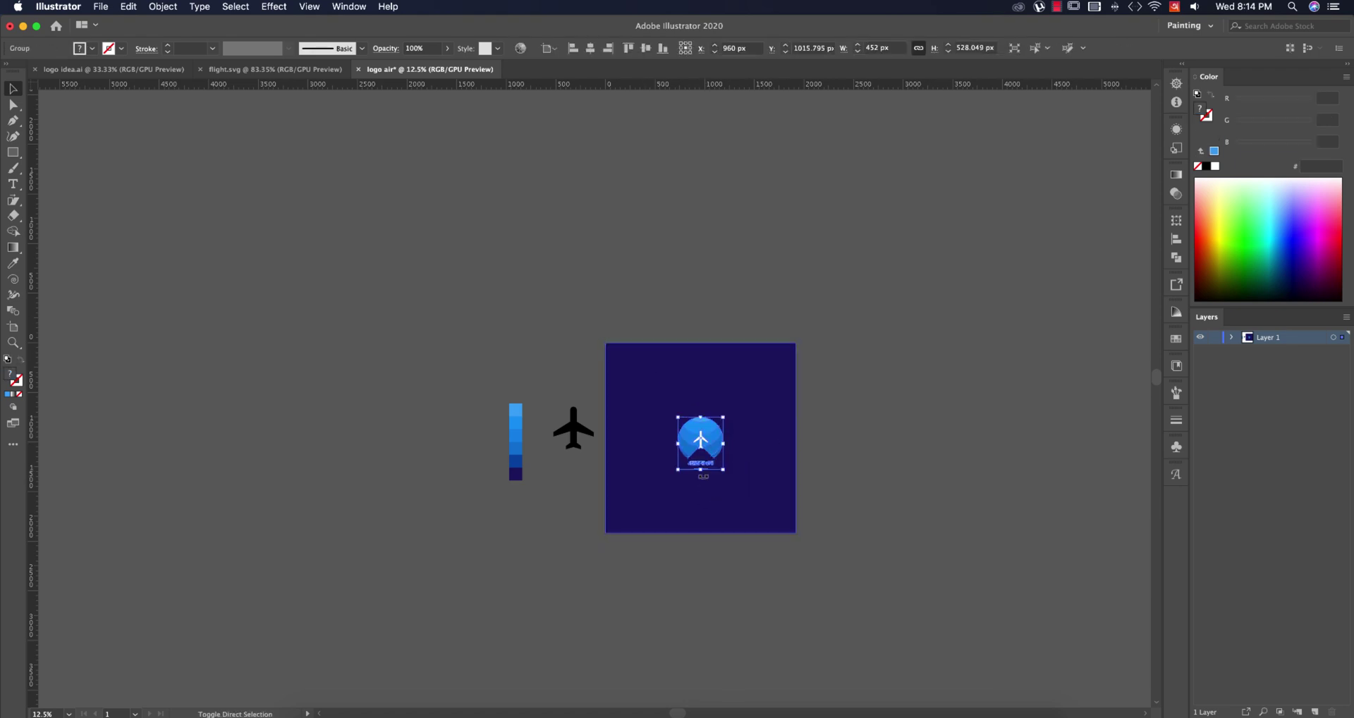
- Enlarge the grouped logo proportionally, centre it horizontally and vertically on the dark blue square, and deselect it
left_click_drag(702, 472, 705, 491)
left_click(607, 48)
left_click(590, 48)
left_click(646, 49)
left_click(816, 364)
scroll(679, 447, "up", 4)
scroll(680, 447, "down", 1)
left_click(1012, 528)
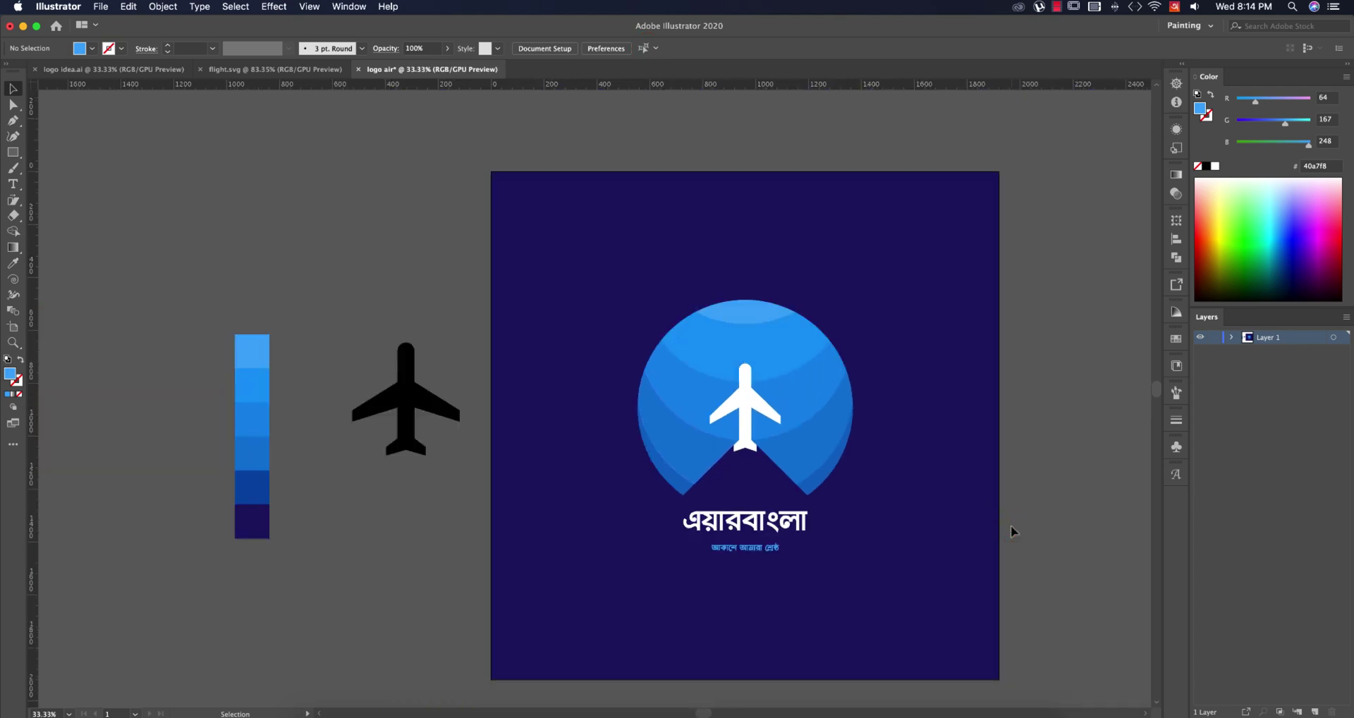